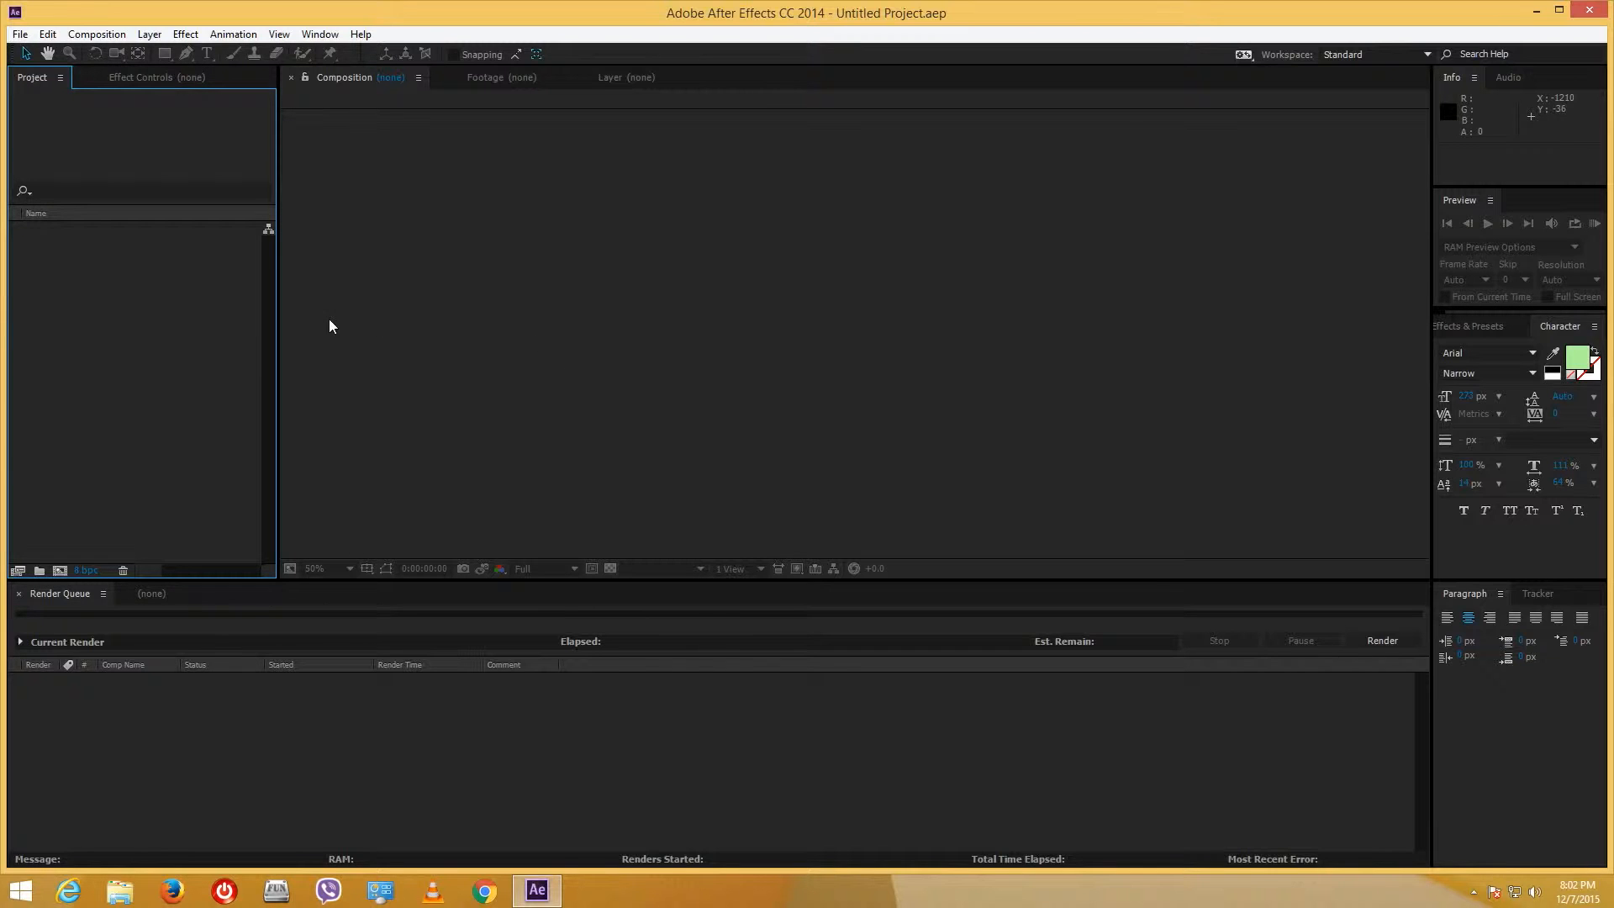
- Create a new 1920×1080 composition, Comp 1, from the Project panel
right_click(143, 283)
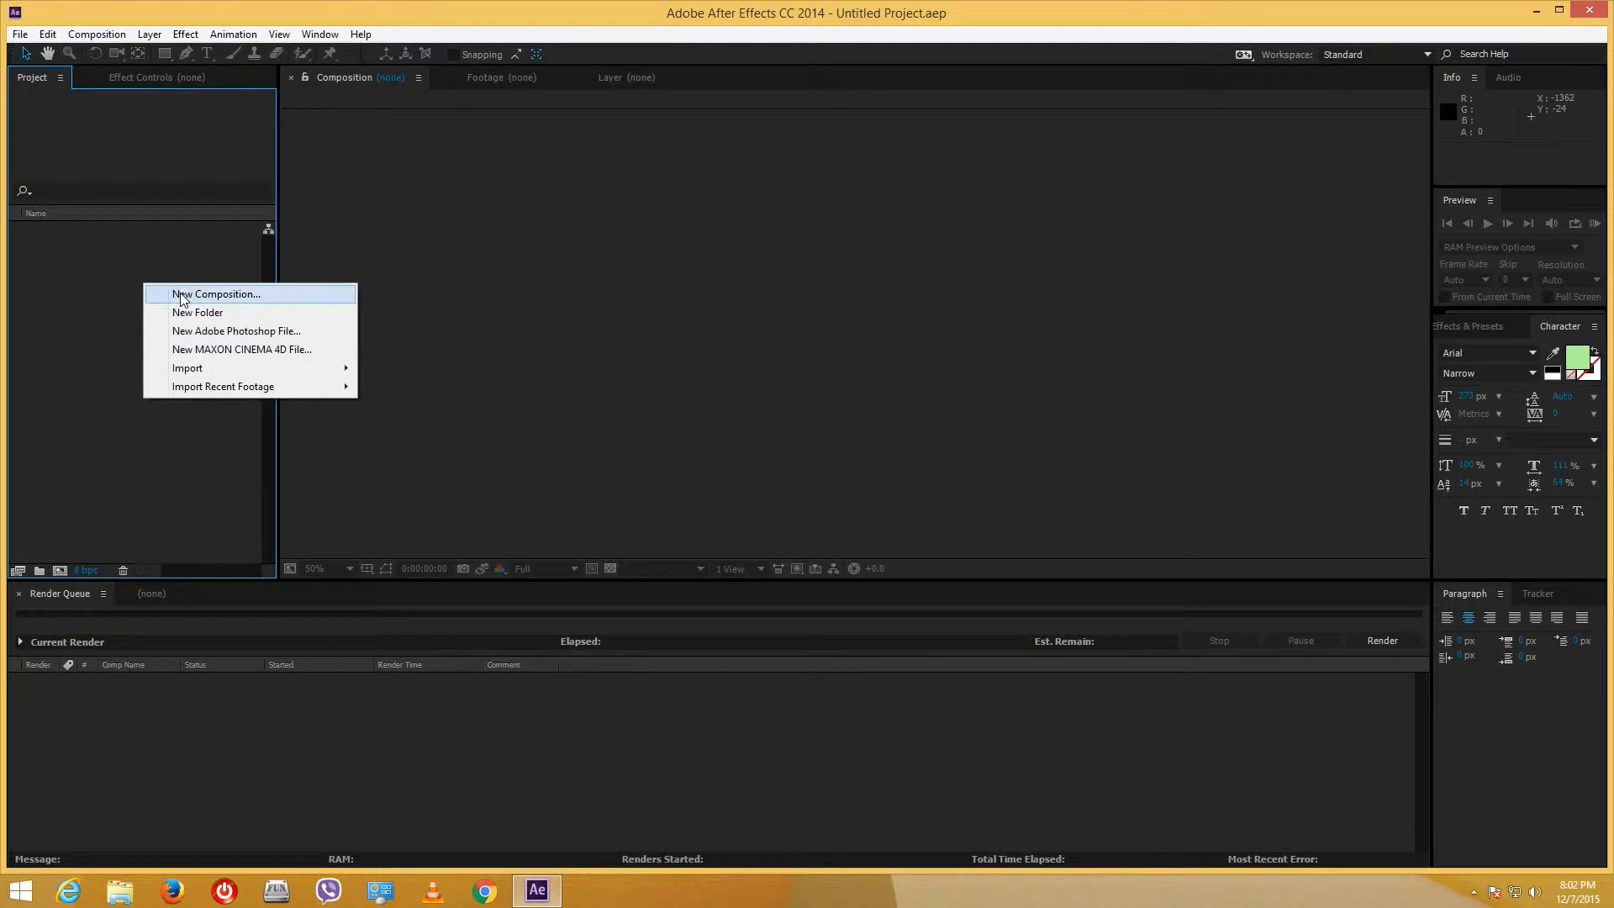
left_click(187, 293)
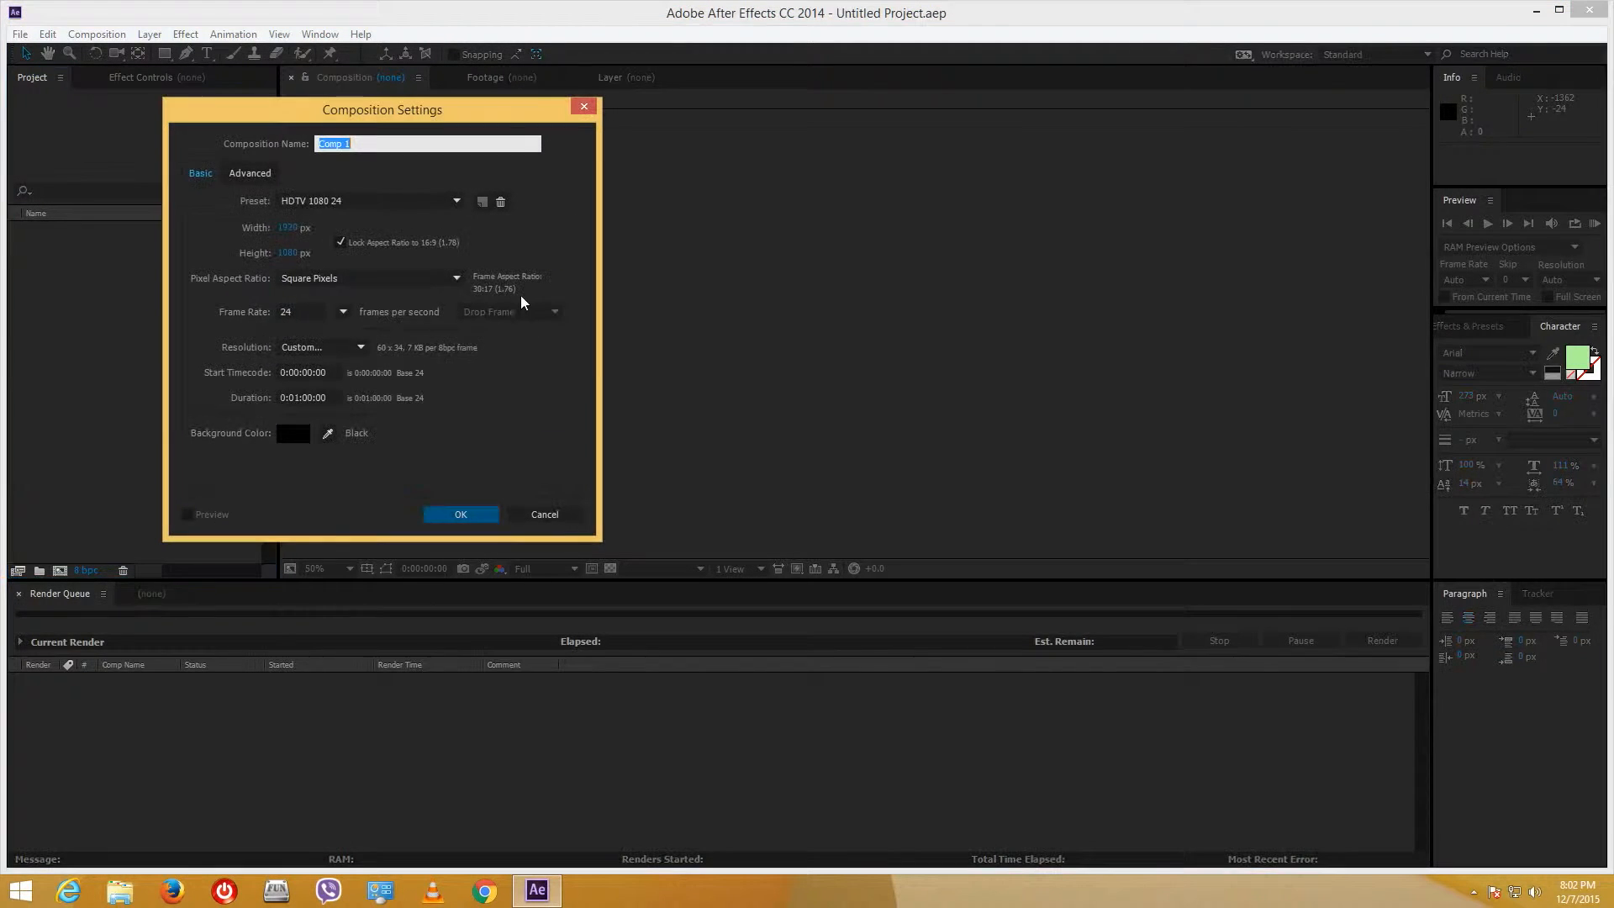
left_click(466, 515)
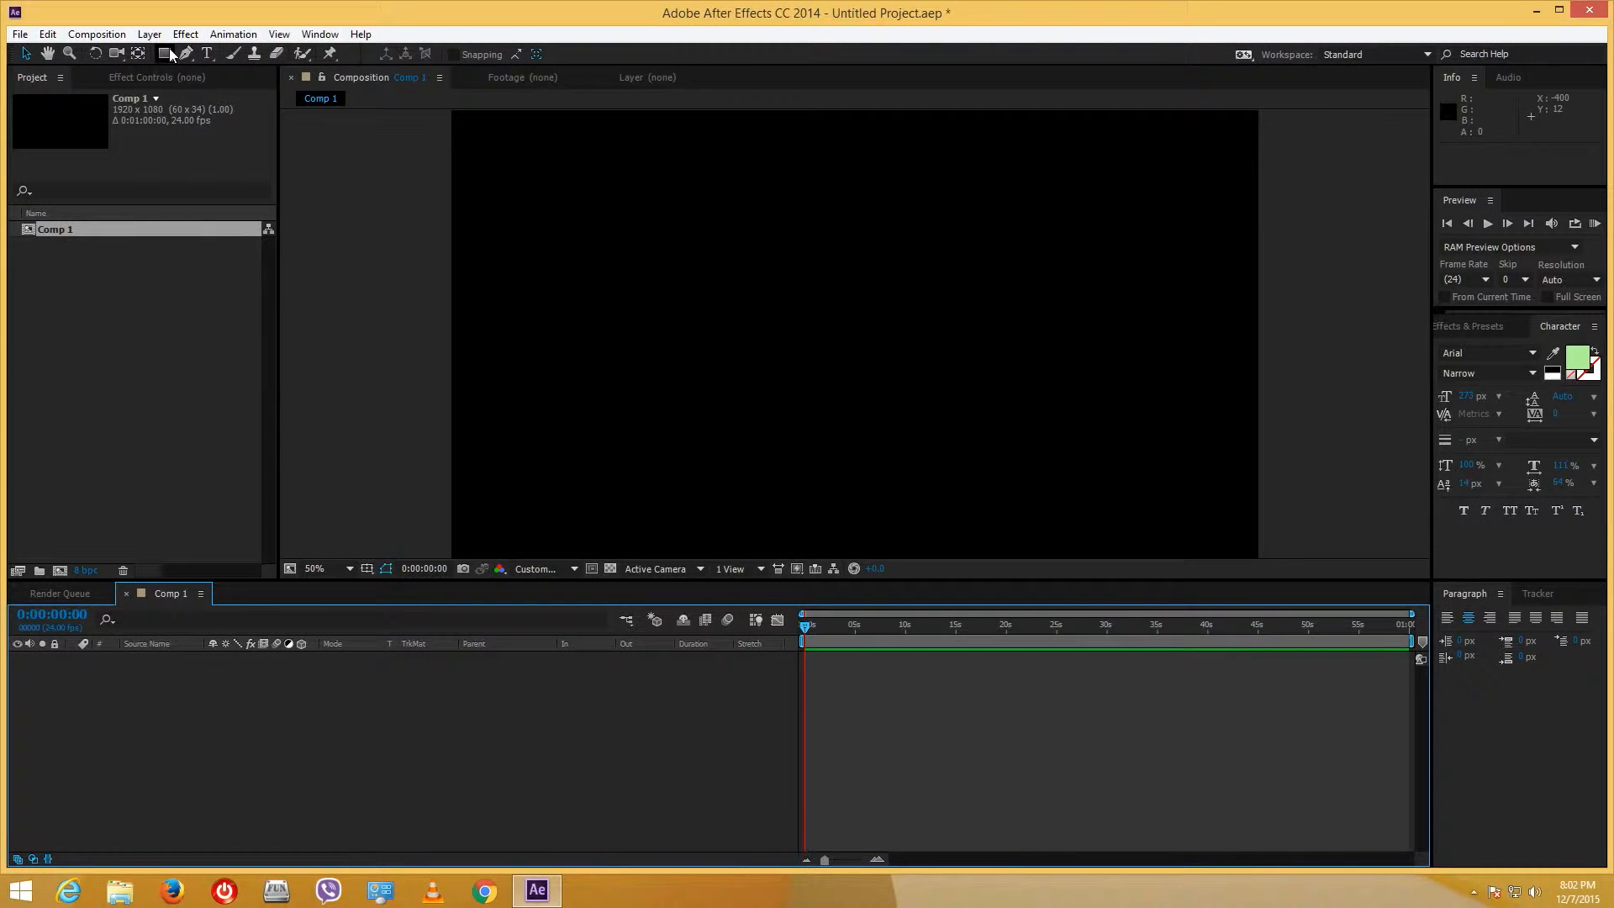
- Draw a teal rectangle filling most of the comp and preview it at Full resolution
left_click(165, 53)
mouse_move(595, 152)
left_mouse_down()
mouse_move(1063, 440)
mouse_move(1176, 547)
mouse_move(1162, 522)
left_mouse_up()
left_click(552, 577)
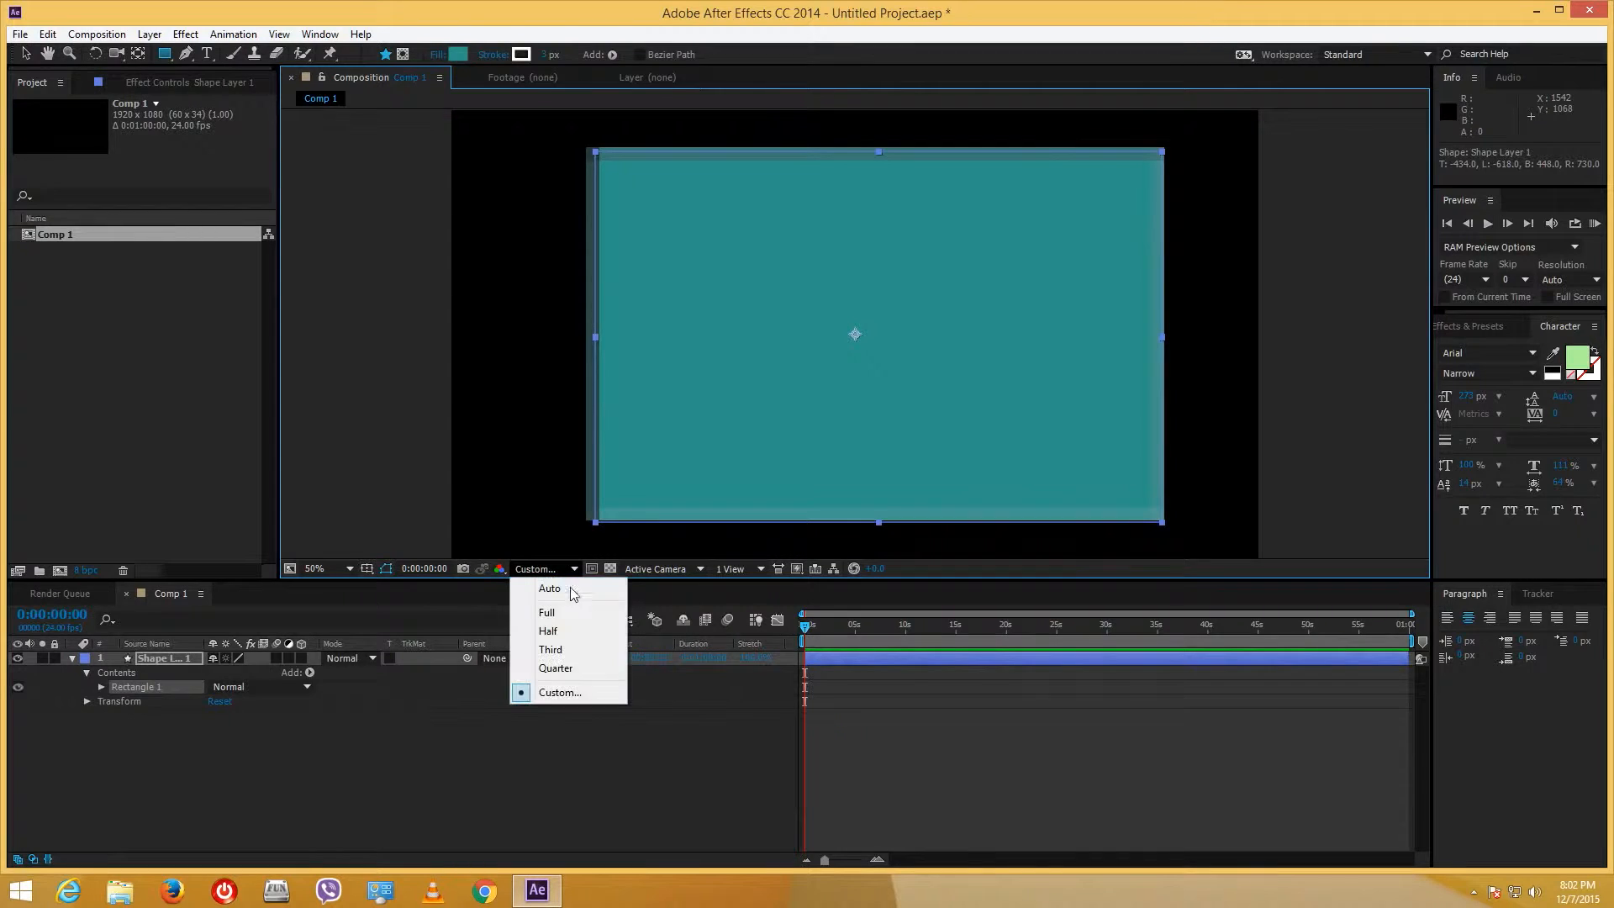
left_click(563, 611)
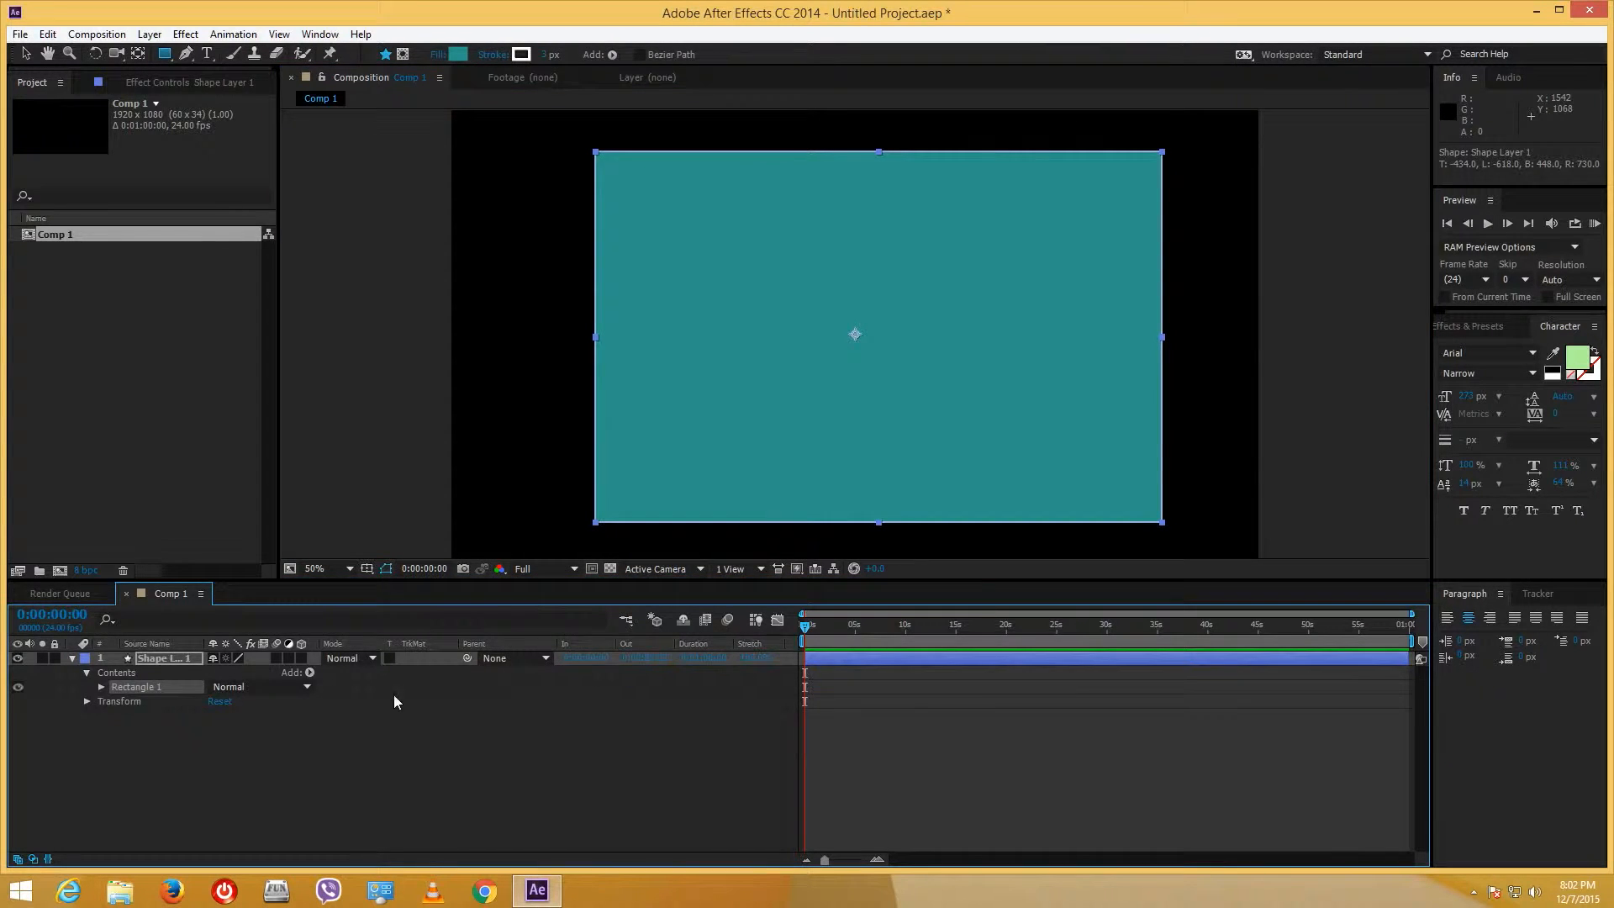
- Add a second, empty shape layer to the comp
right_click(170, 755)
mouse_move(278, 573)
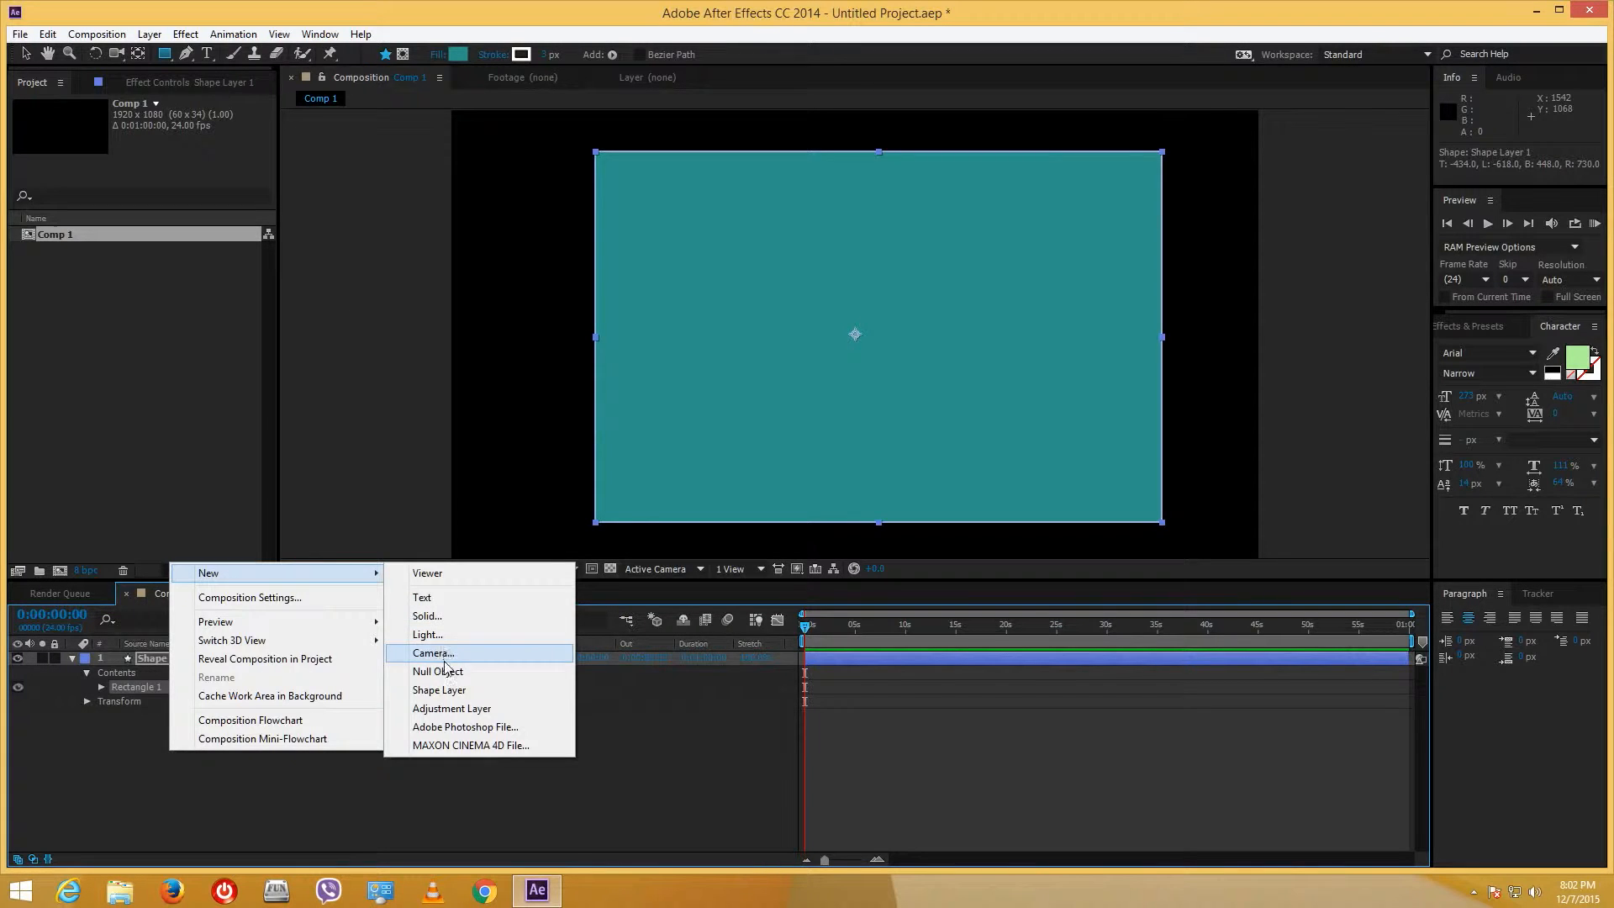
left_click(491, 688)
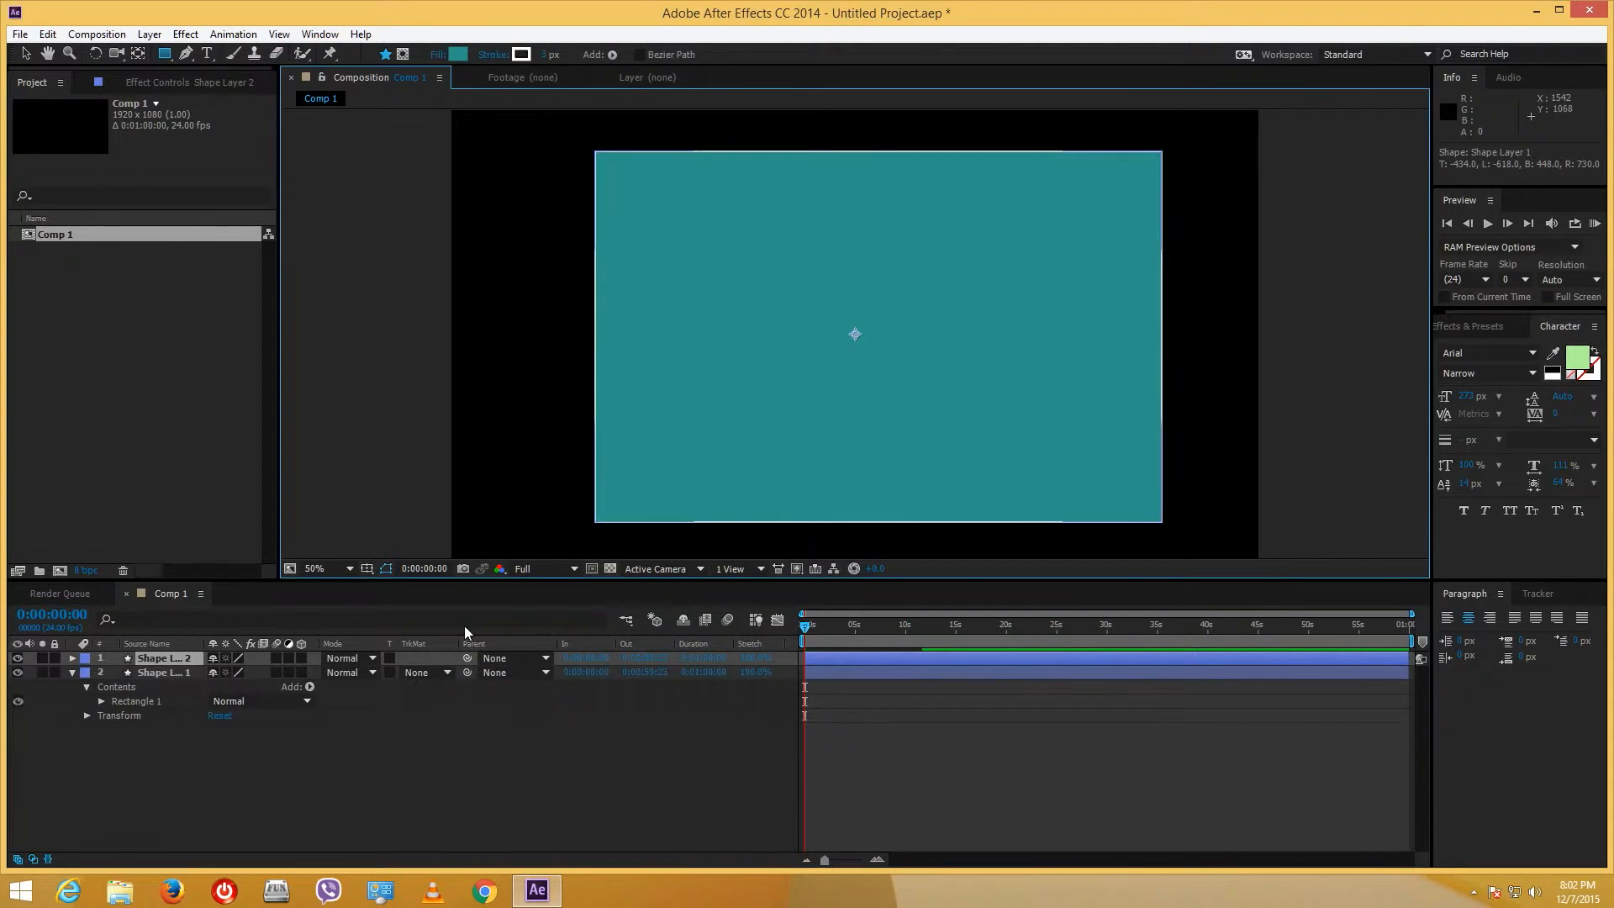
- Draw a five-point outlined star near the comp centre and make both shape layers 3D
left_click(166, 55)
left_click(227, 127)
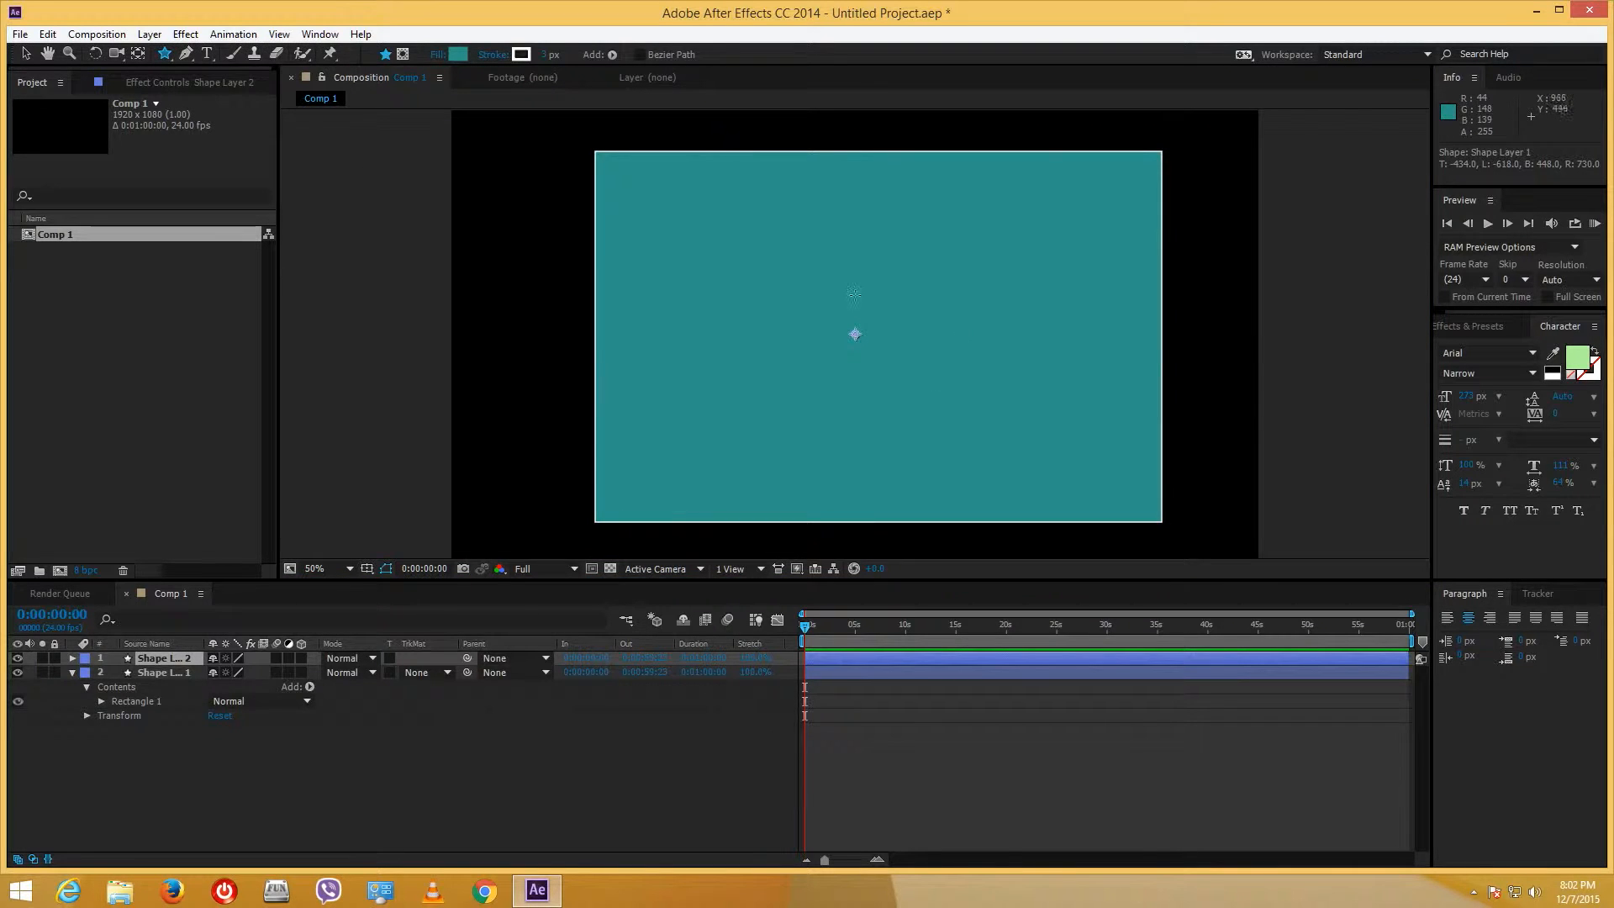
left_click_drag(863, 313, 862, 232)
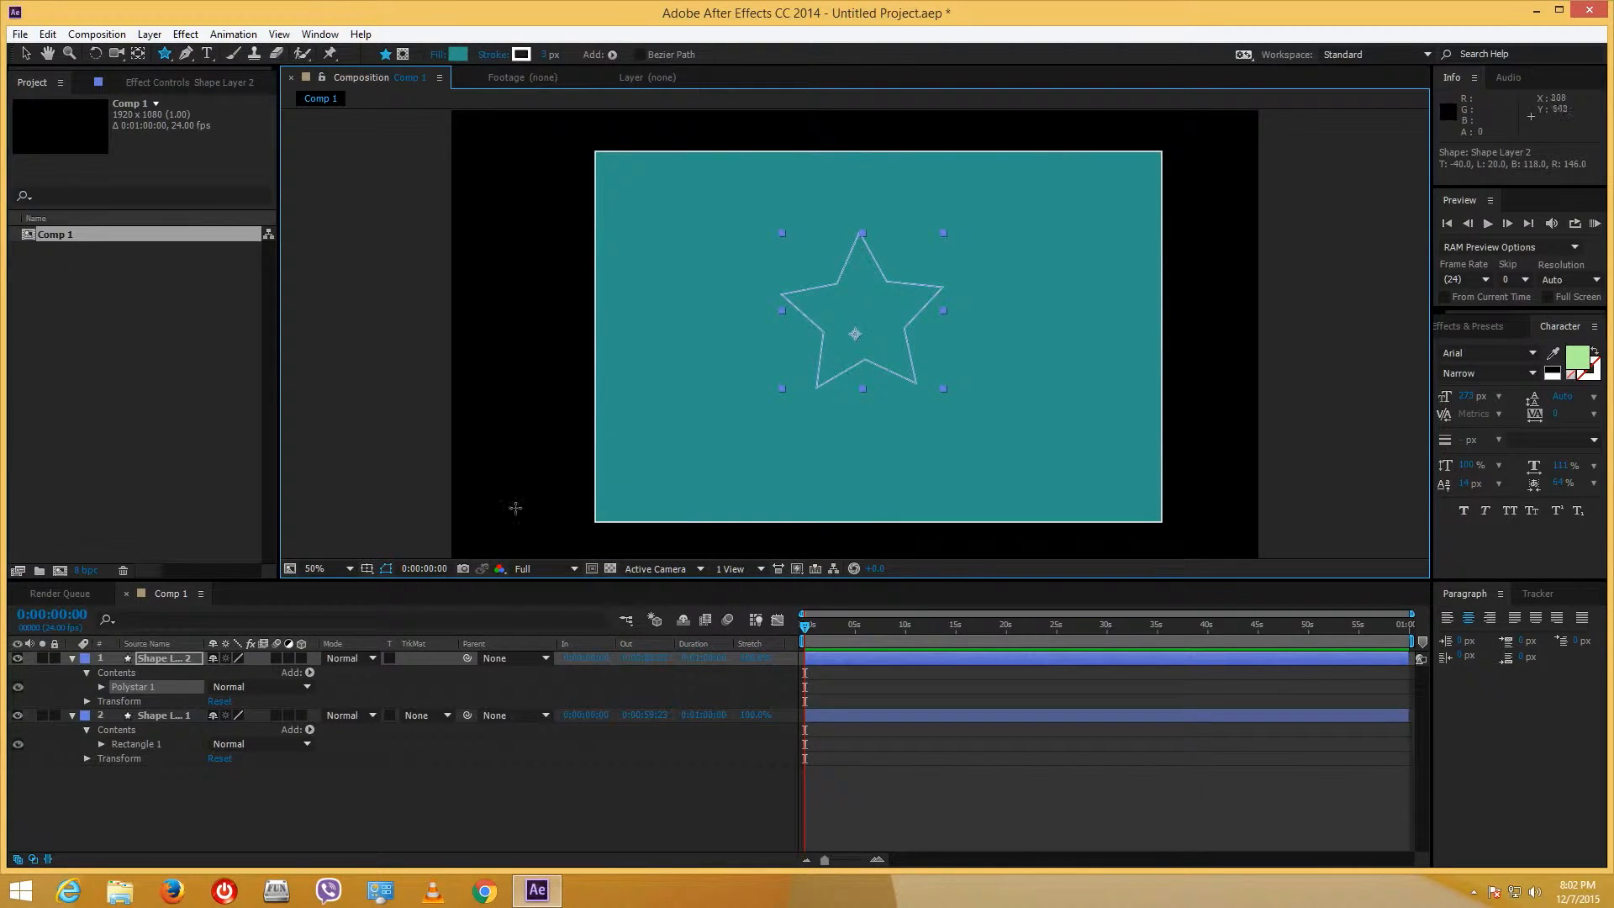
left_click(301, 657)
left_click(301, 728)
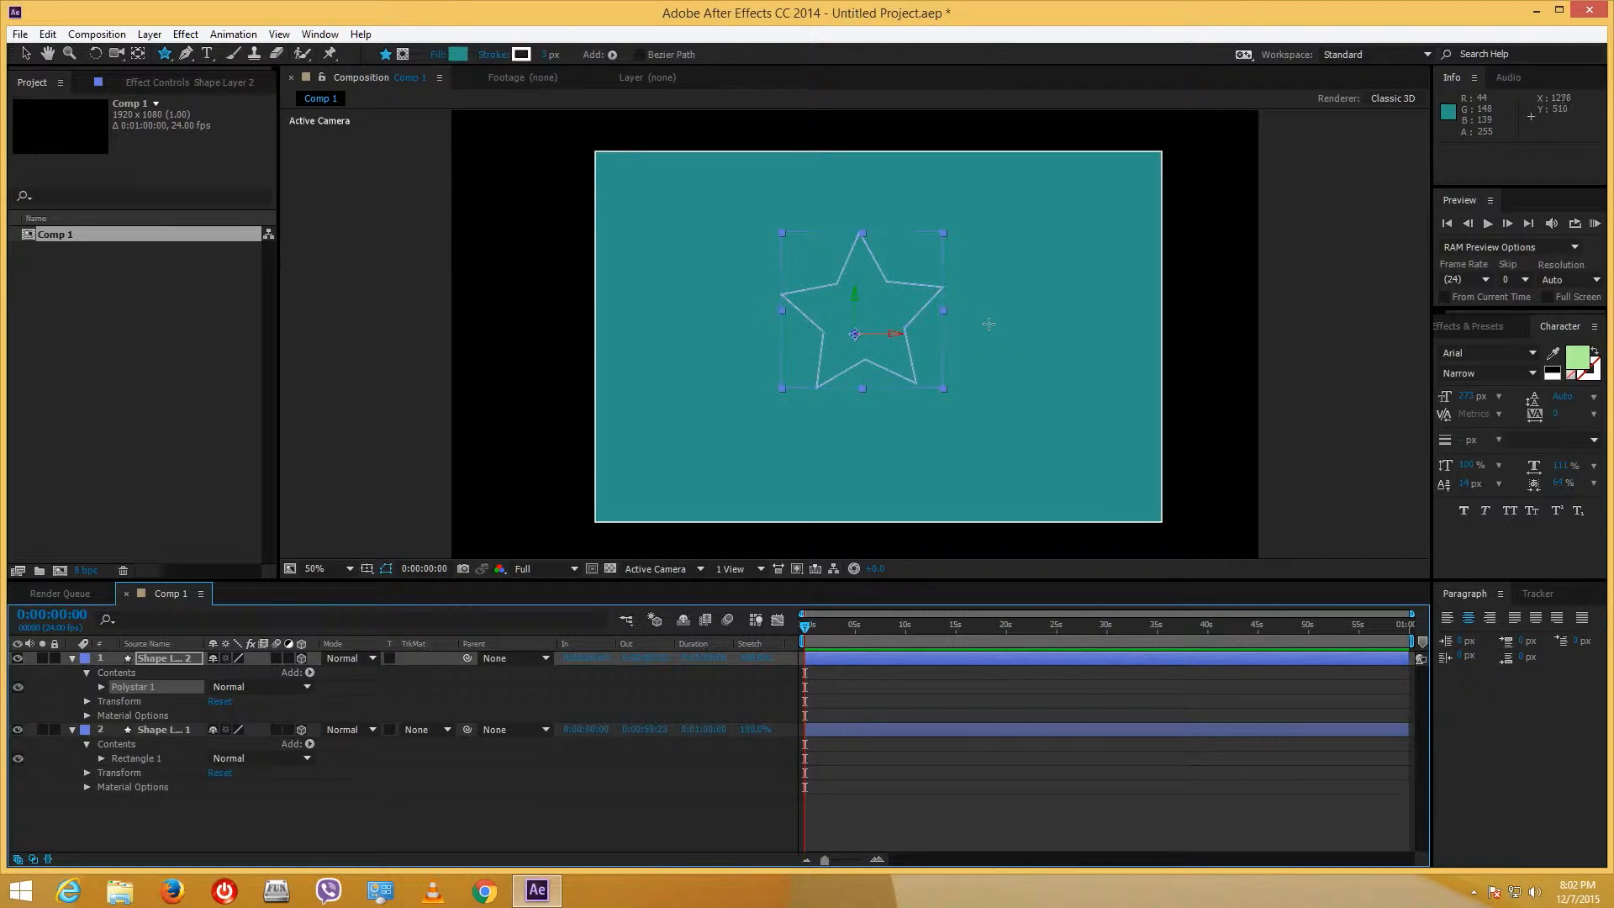
- Duplicate the star layer as Shape Layer 3 and shift the copy to the right
left_click(188, 706)
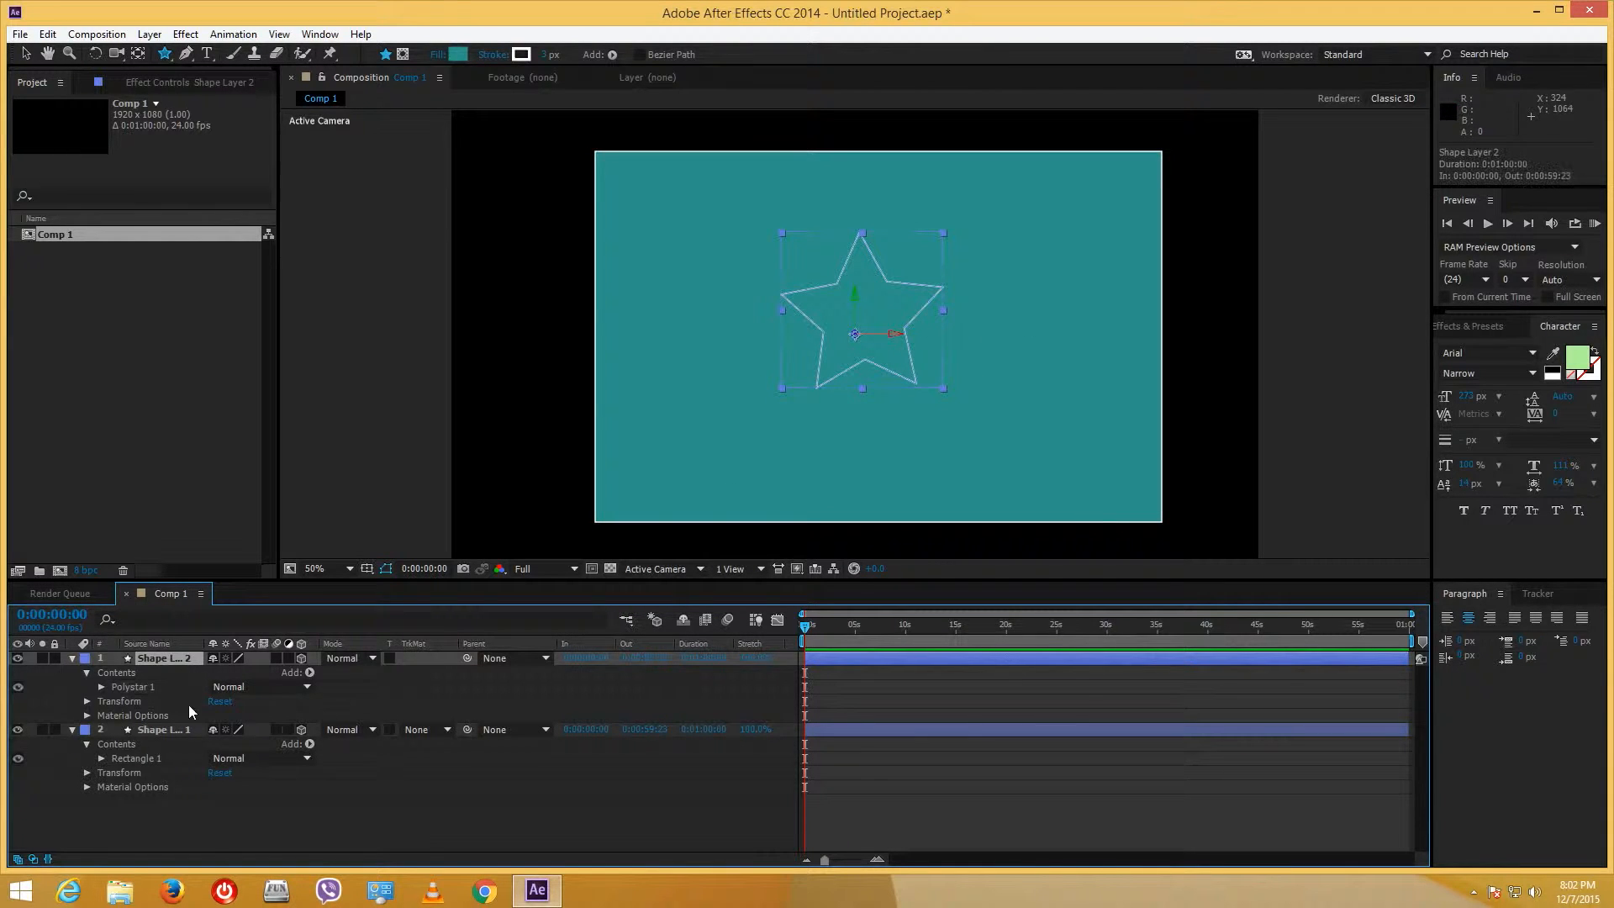
left_click(197, 799)
left_click(177, 658)
right_click(175, 659)
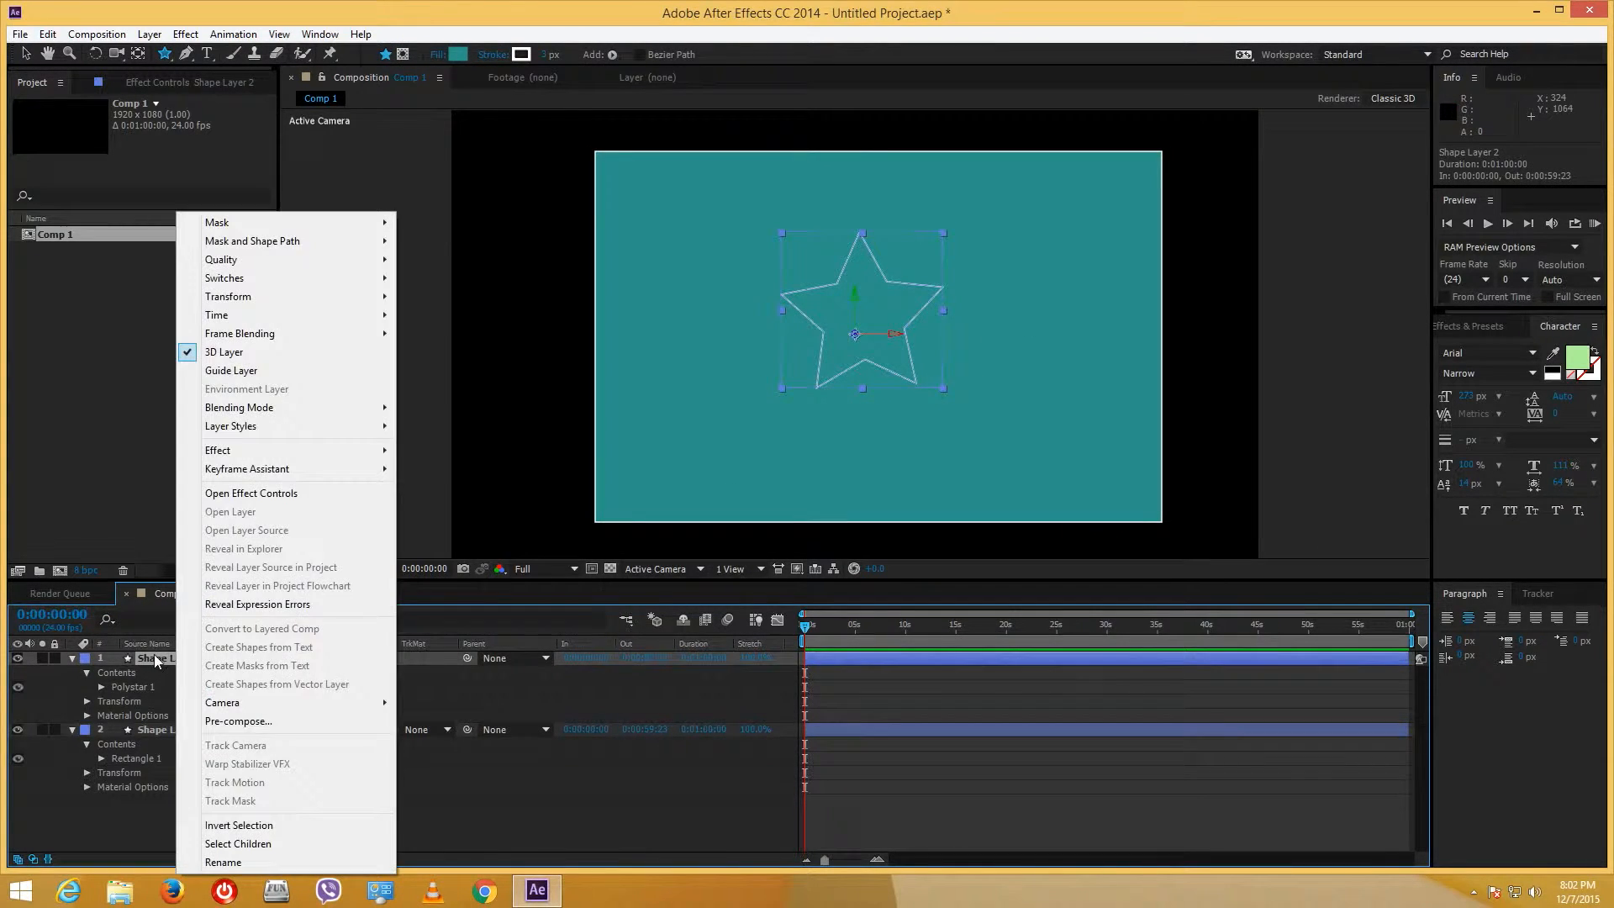
key("Escape")
key("ctrl+v")
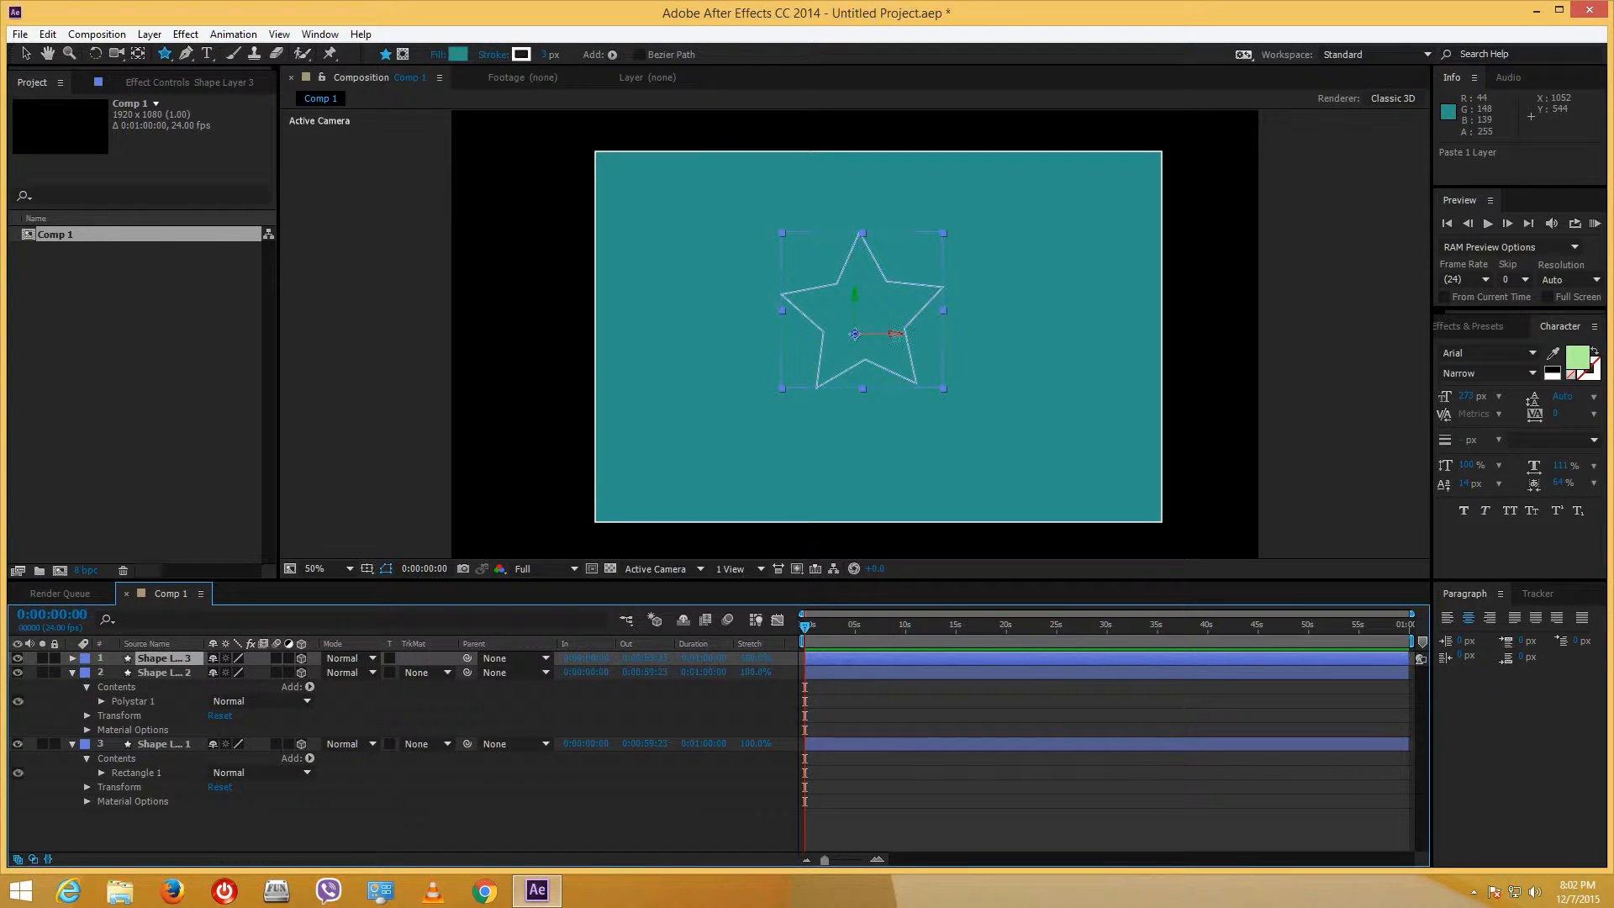
left_click_drag(897, 334, 914, 341)
key("ctrl+z")
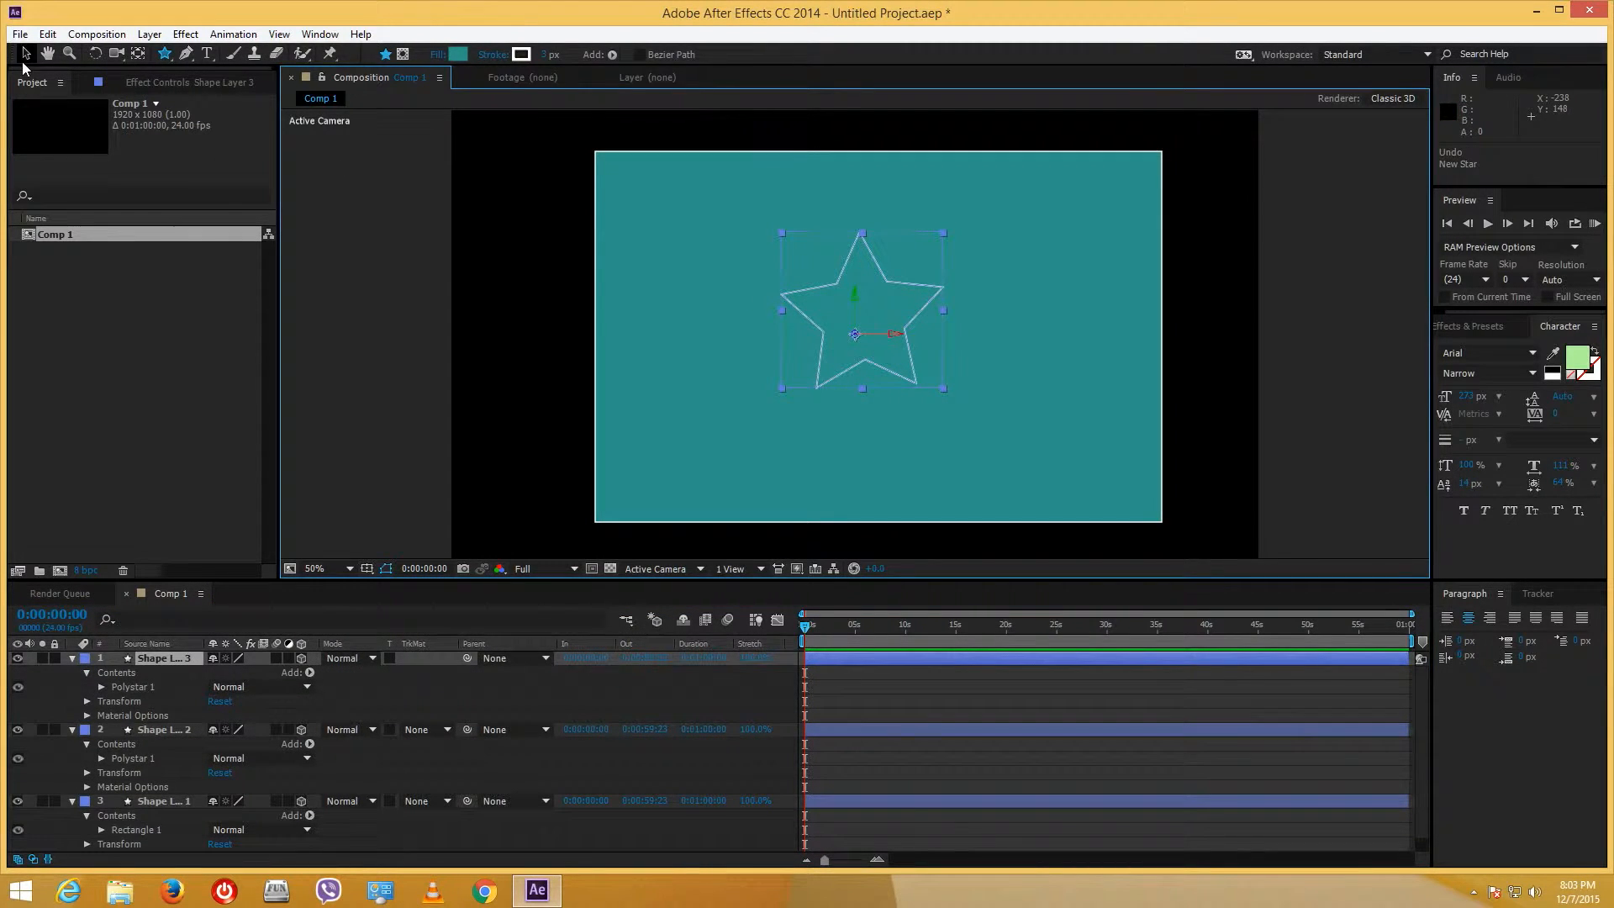
left_click(26, 53)
left_click_drag(897, 337, 987, 337)
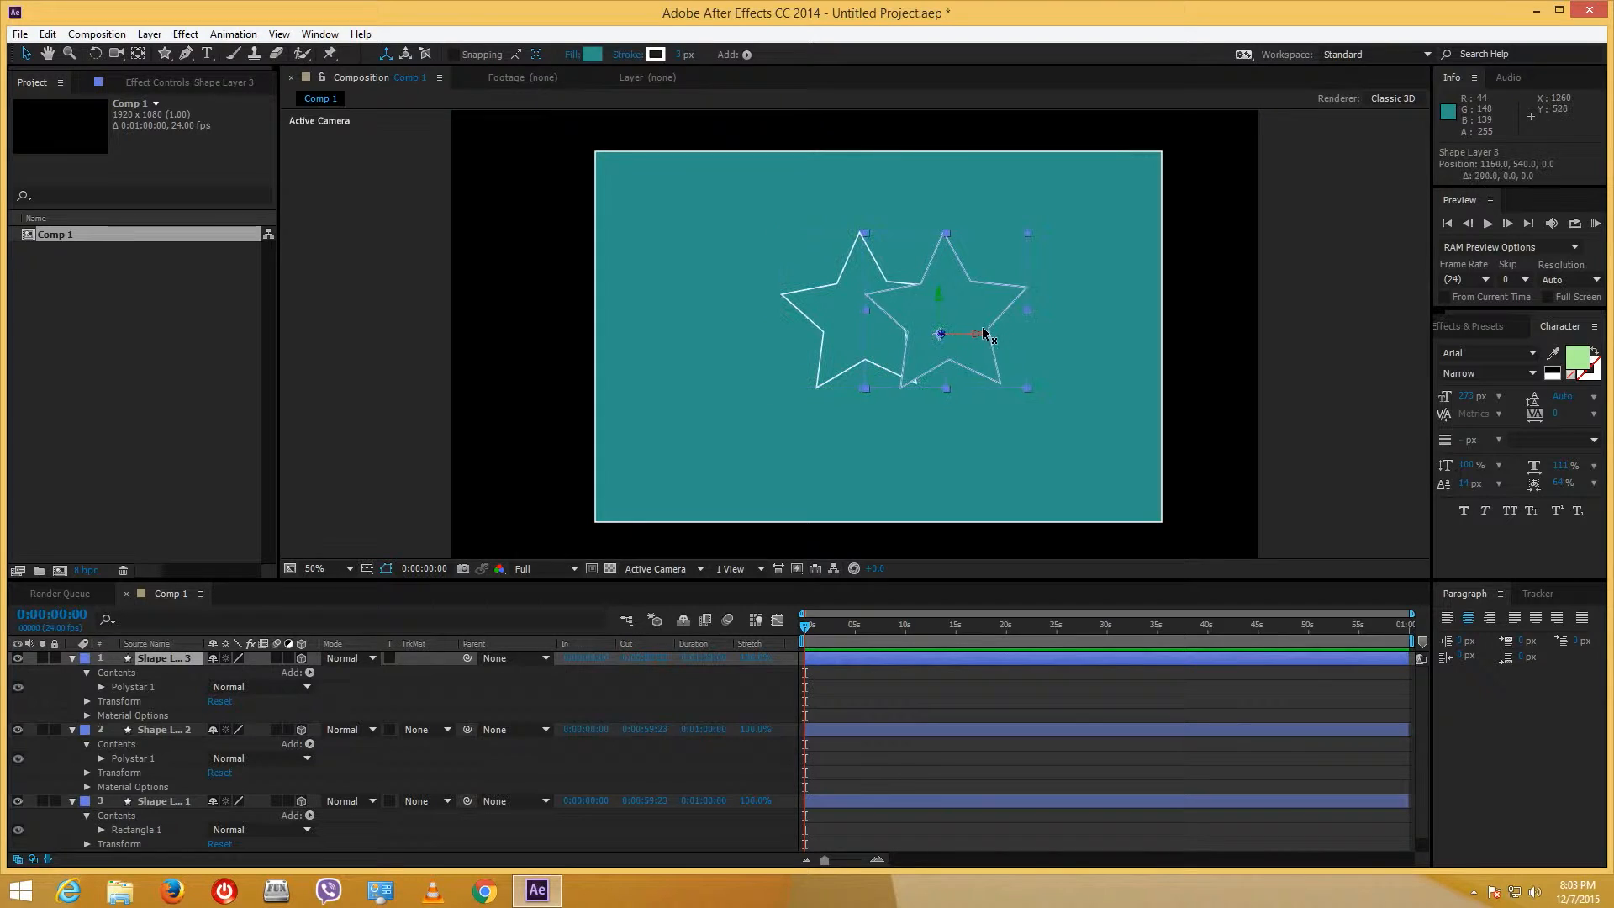
- Switch the viewer to 4 Views and push both stars toward the camera, Shape Layer 2 to Z -205.9
left_click(740, 570)
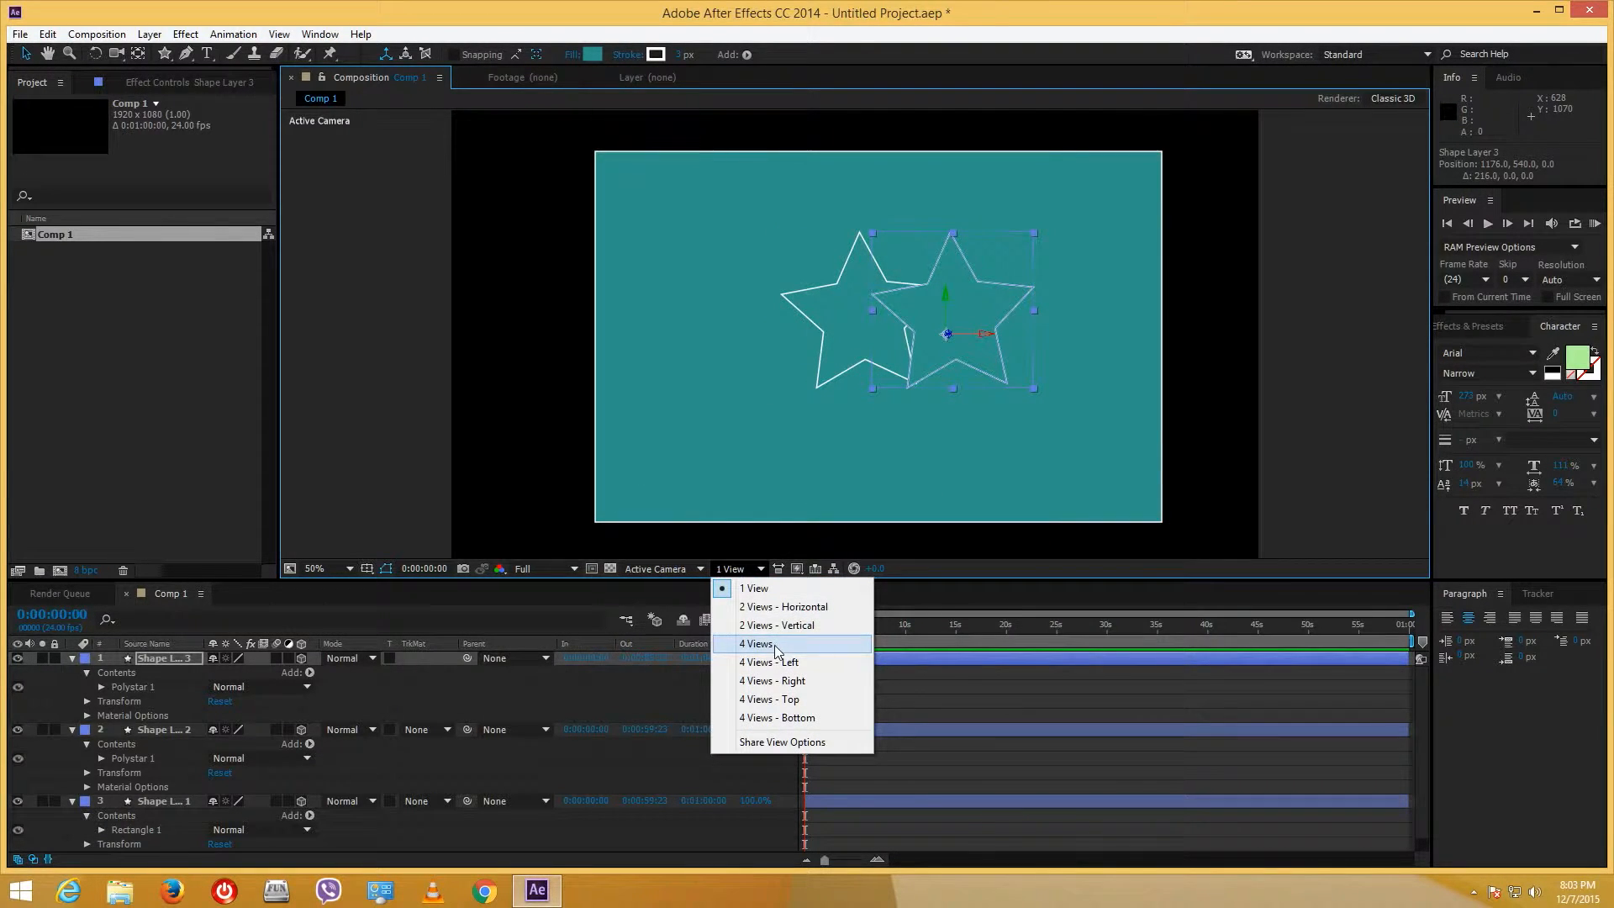
left_click(777, 644)
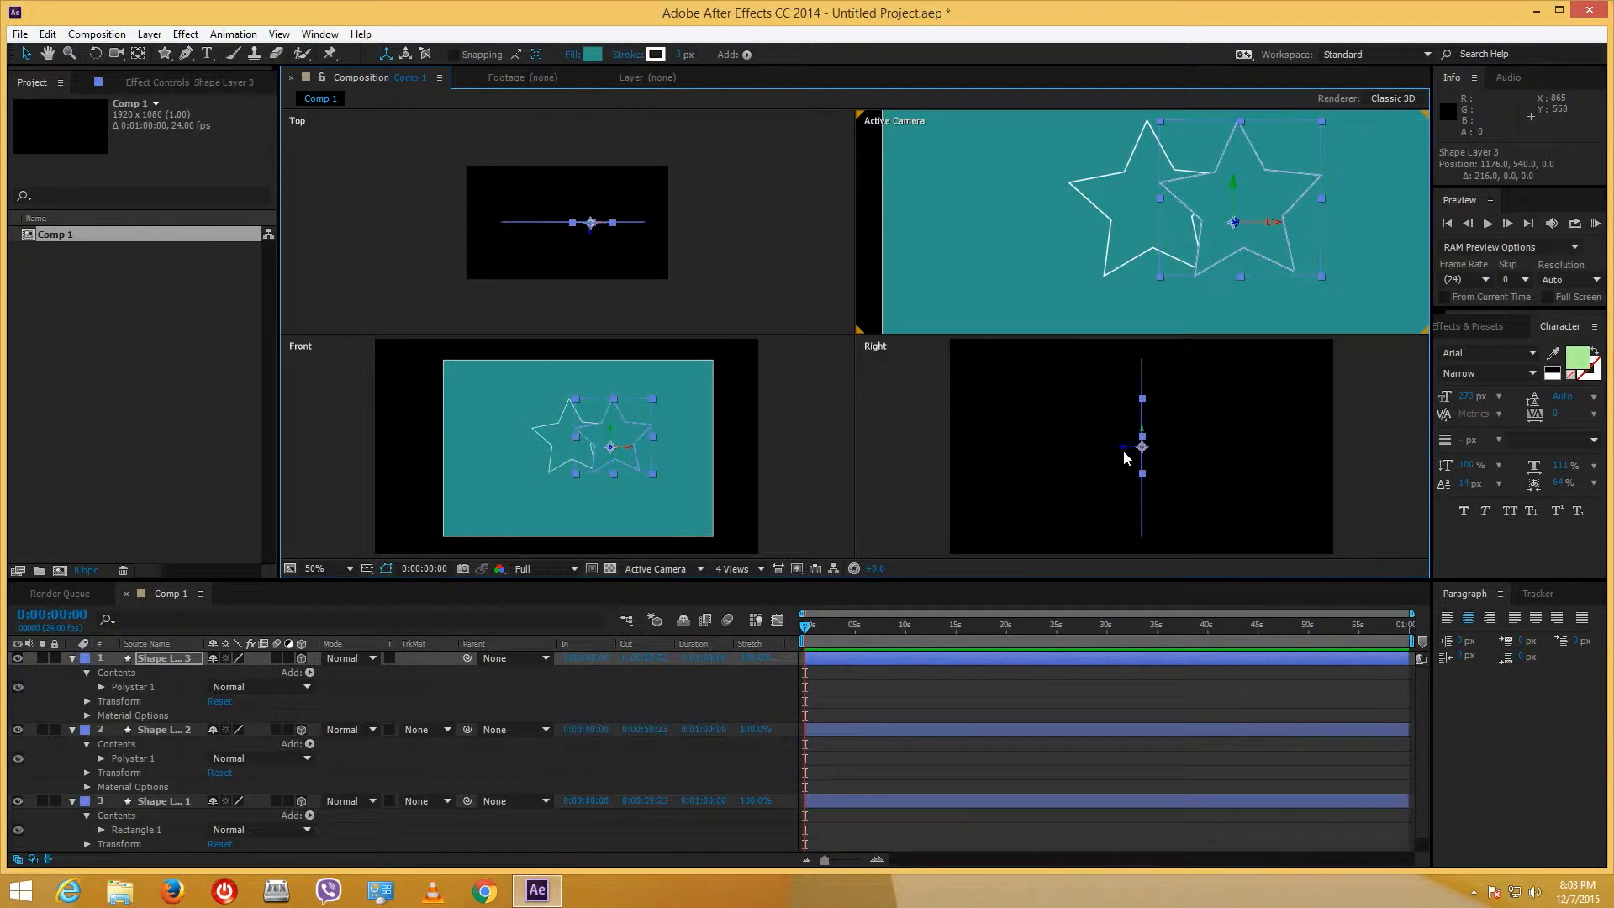
left_click_drag(1127, 454, 1042, 452)
left_click(570, 426)
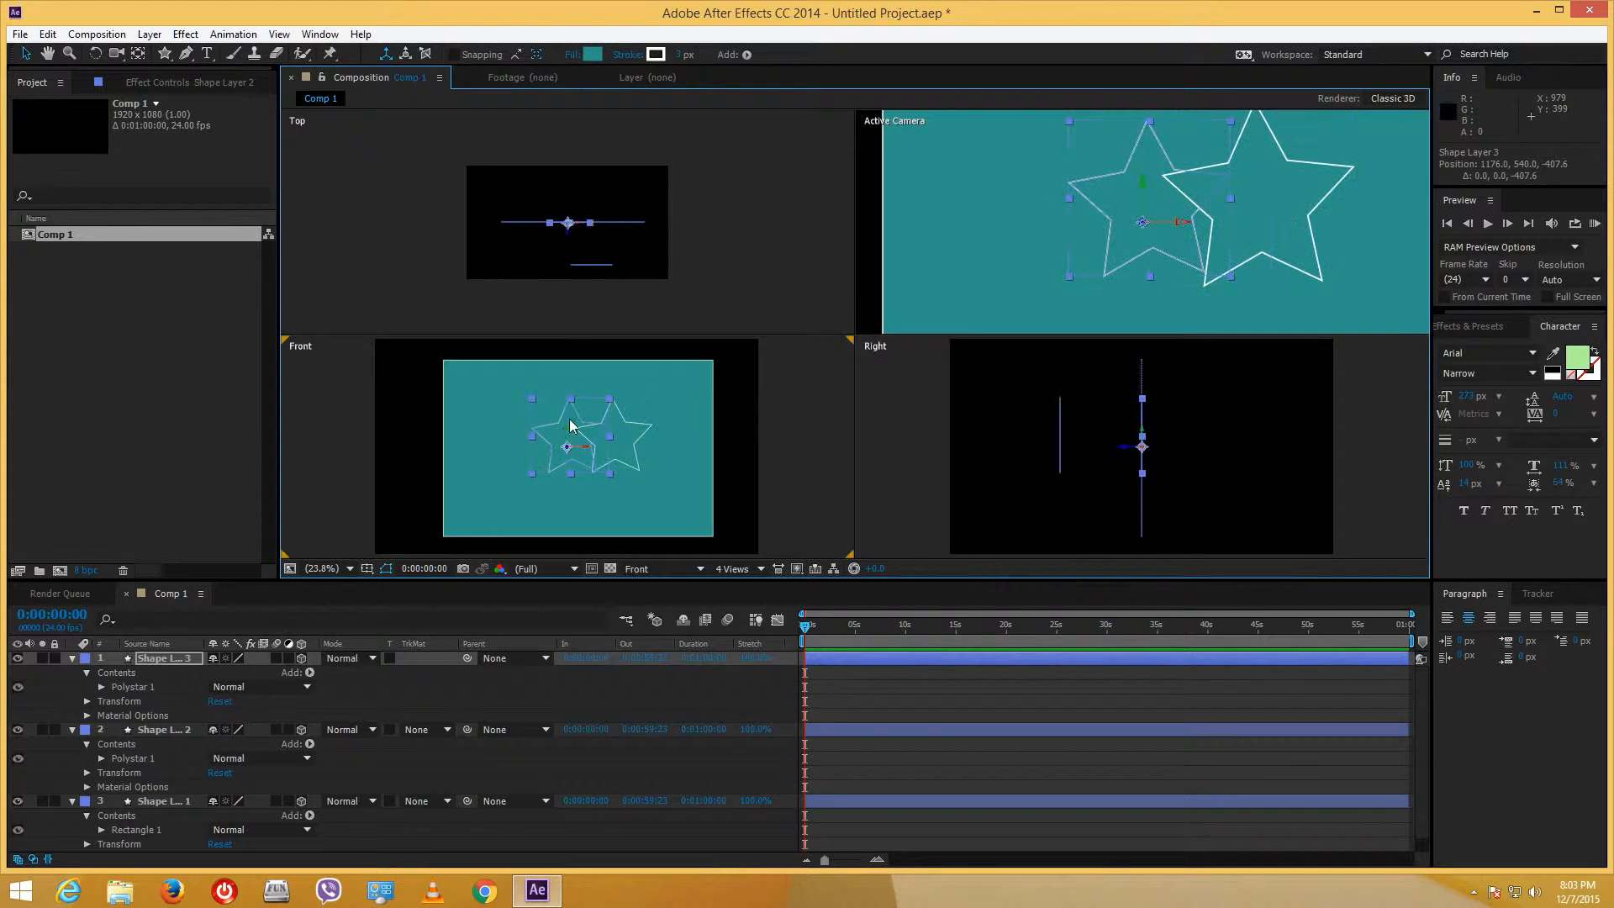
left_click(1118, 453)
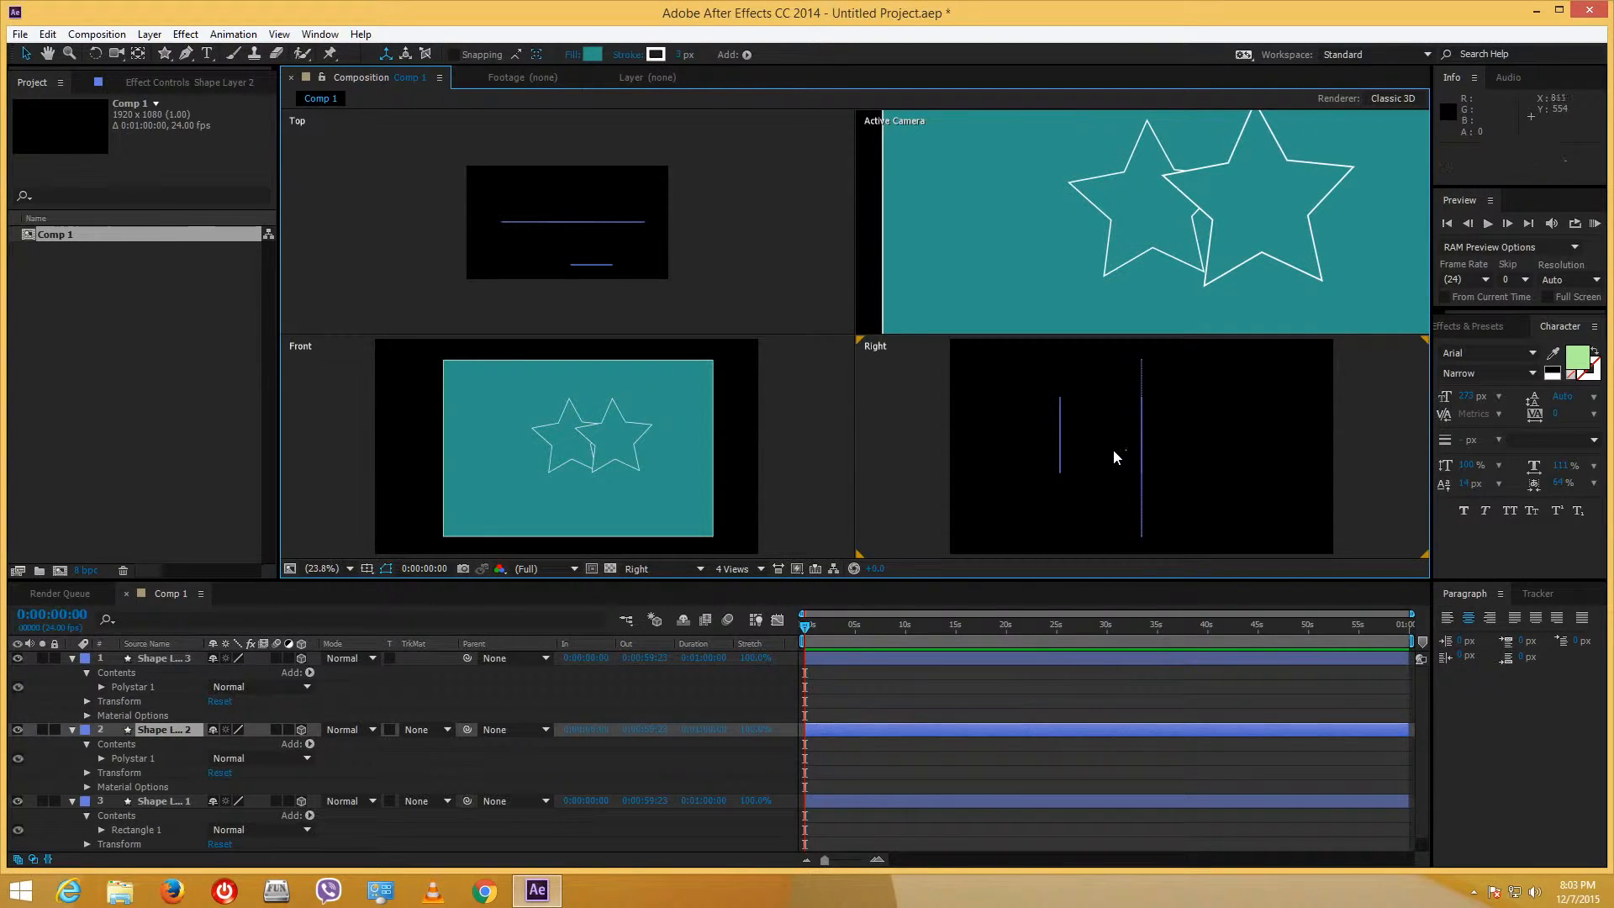
left_click(577, 438)
left_click(565, 435)
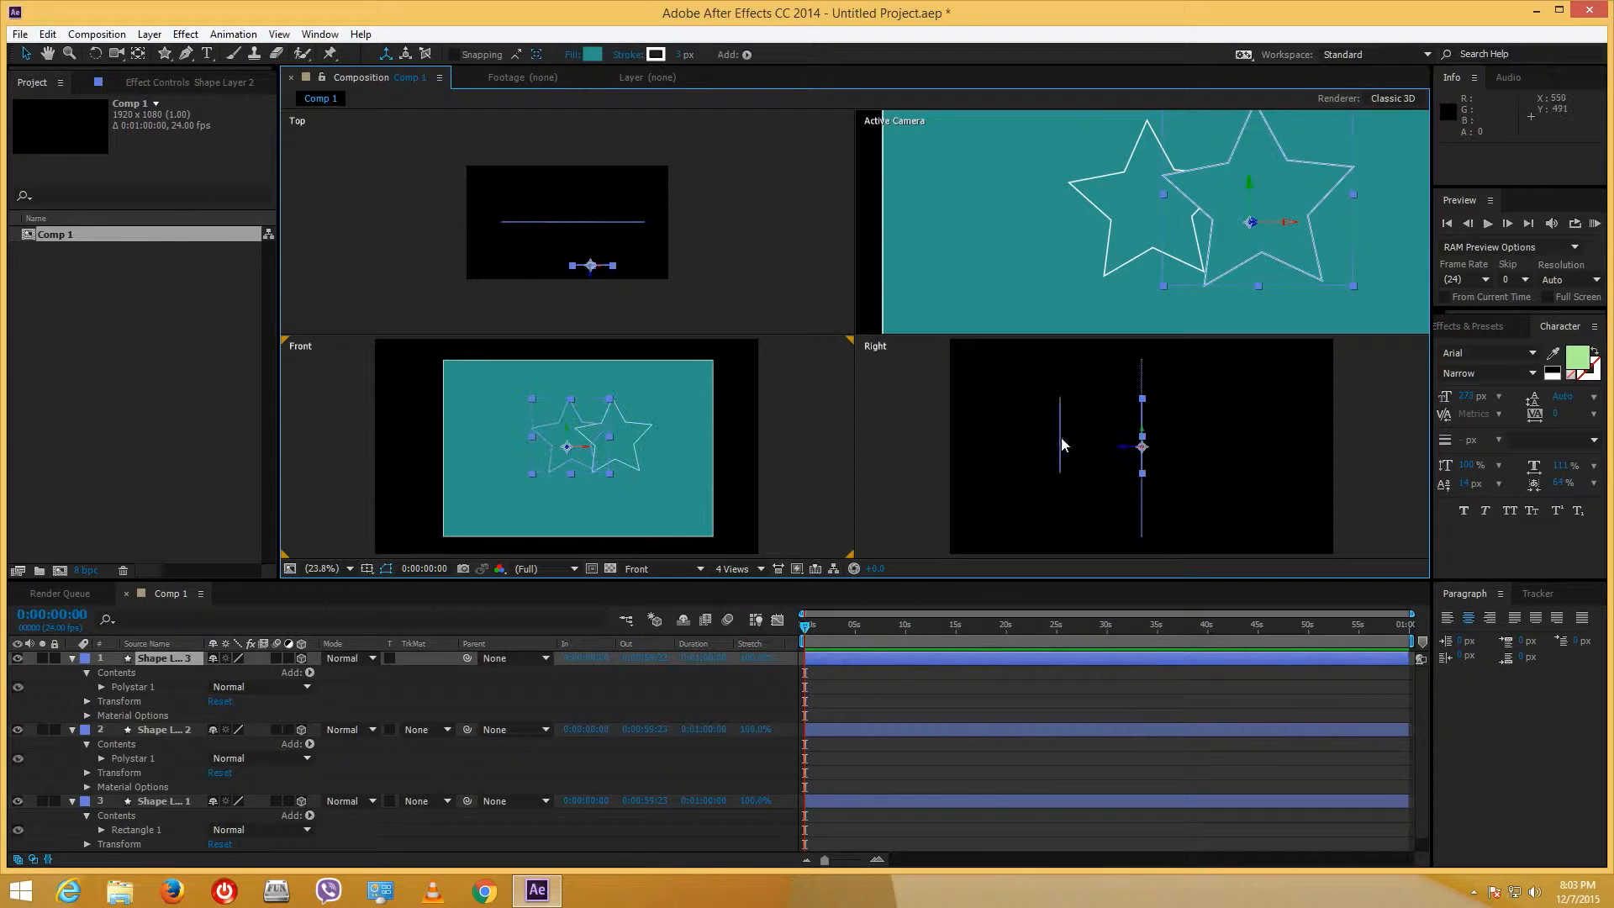
left_click_drag(1127, 453, 1104, 423)
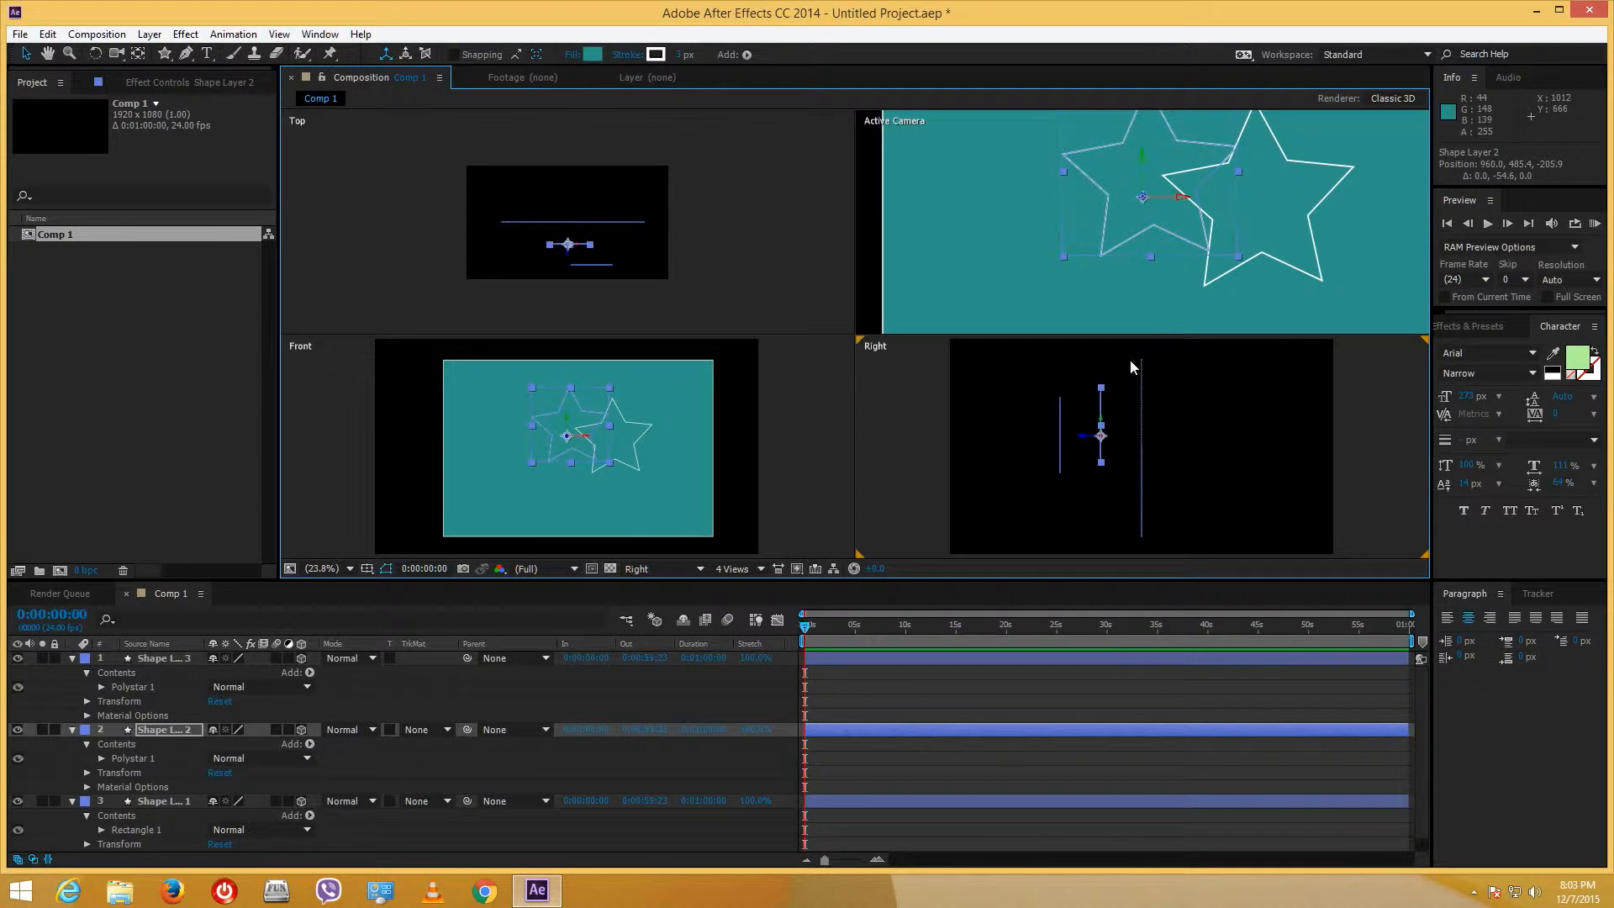
- Collapse the properties of Shape Layers 3, 2 and 1 in the timeline
left_click(73, 658)
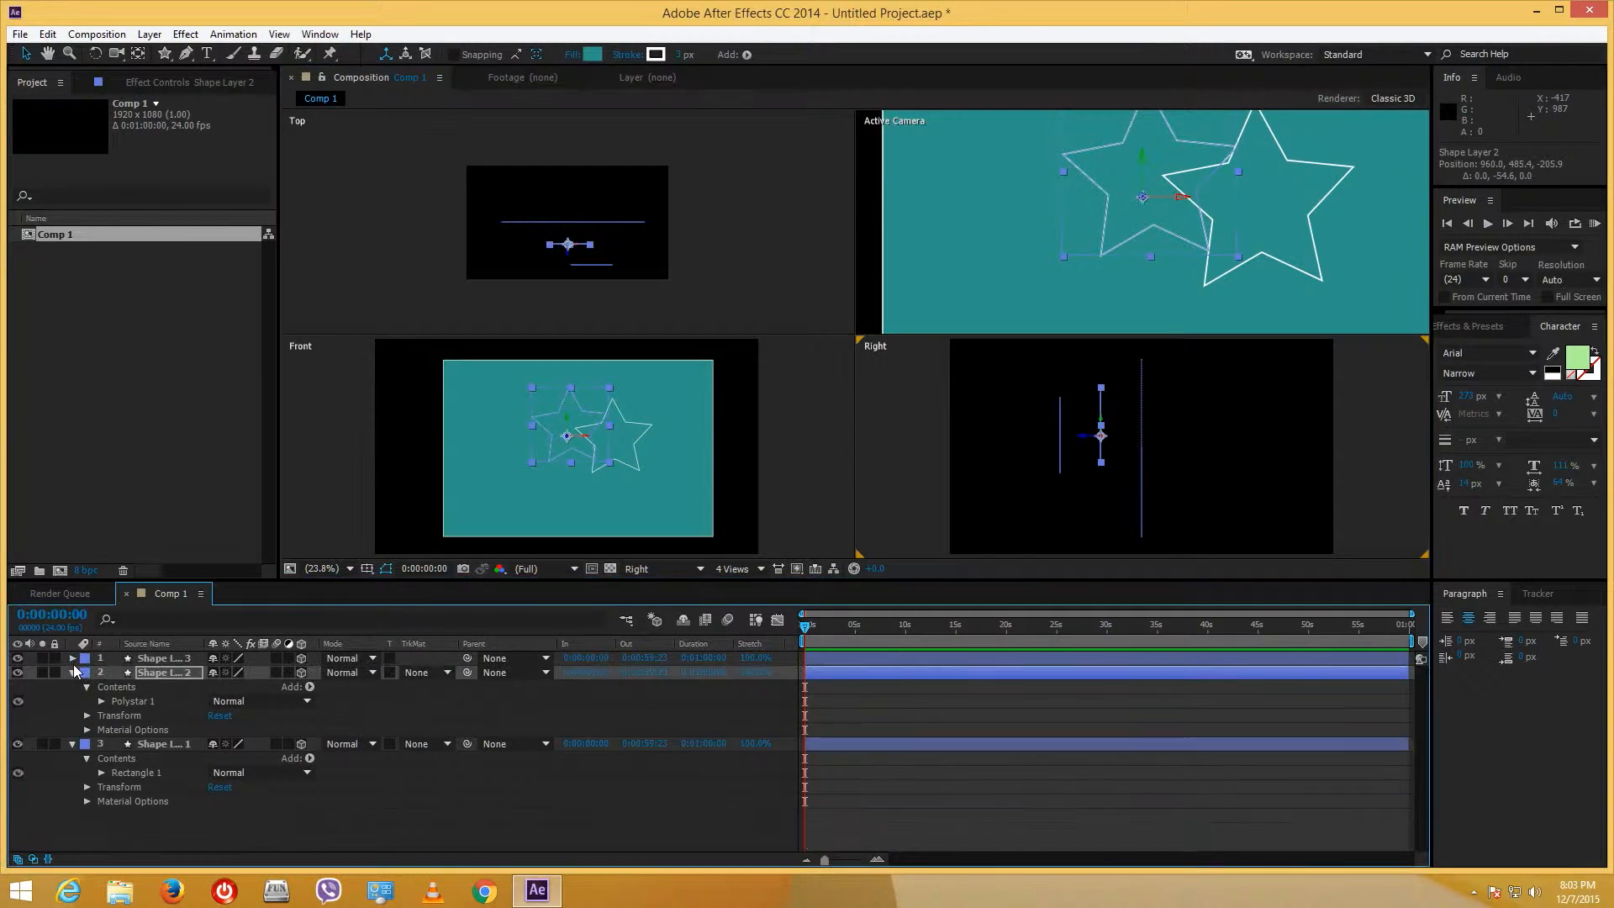
left_click(72, 673)
left_click(72, 686)
right_click(386, 758)
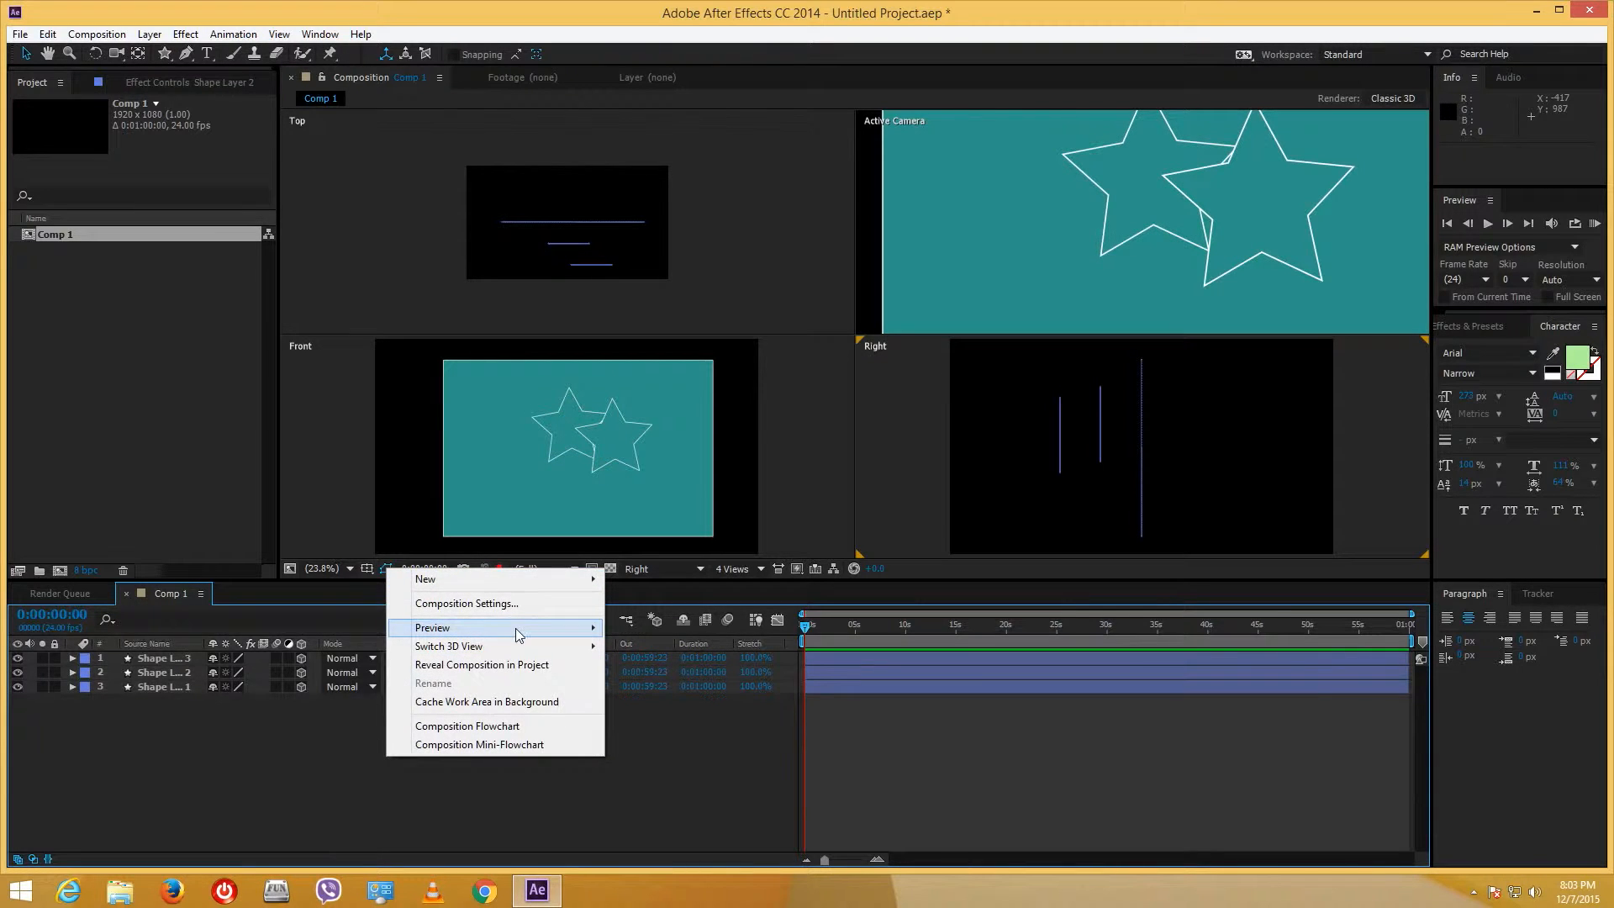
- Add a default spot light, Light 1, and move it to 1212.8, 460.0, -645.9
mouse_move(508, 591)
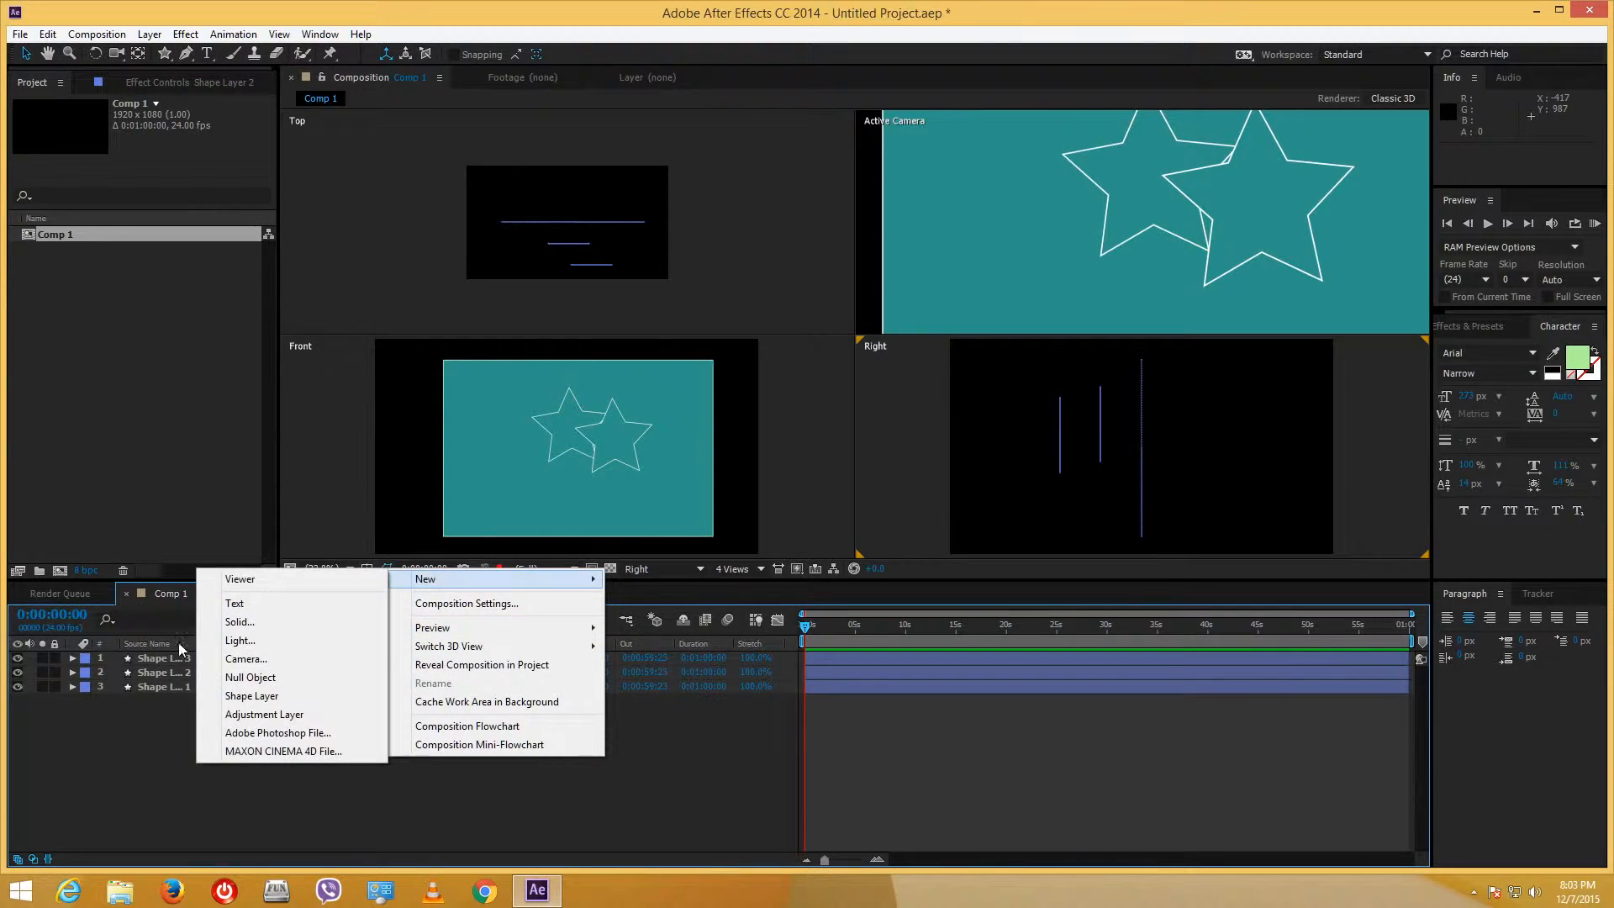
left_click(301, 648)
left_click(425, 595)
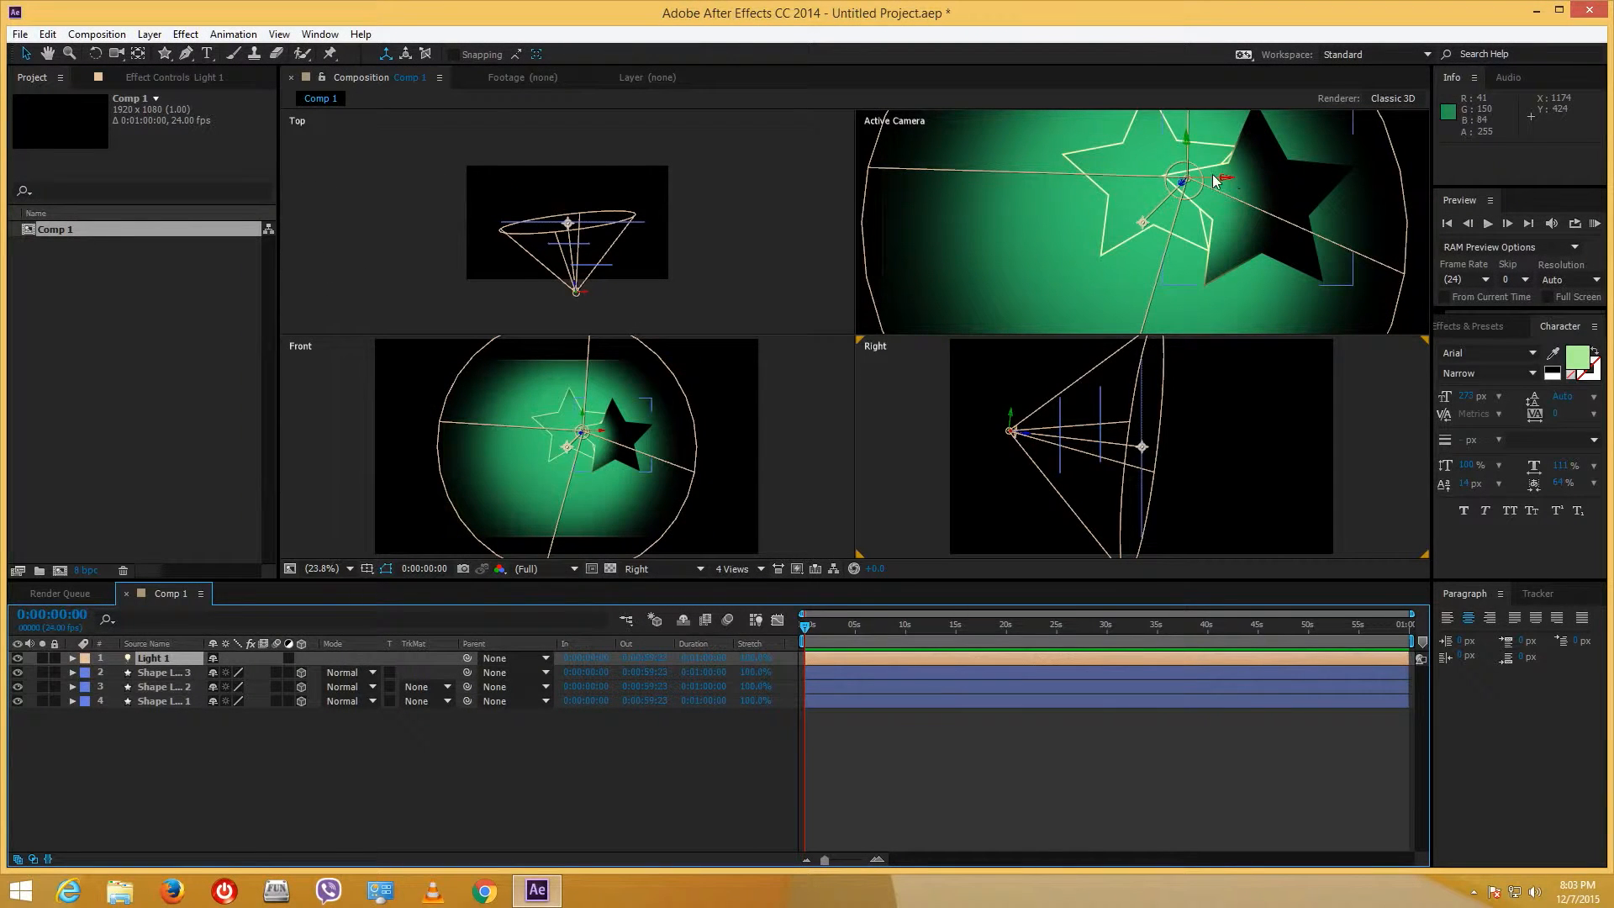
left_click_drag(1229, 178, 1354, 177)
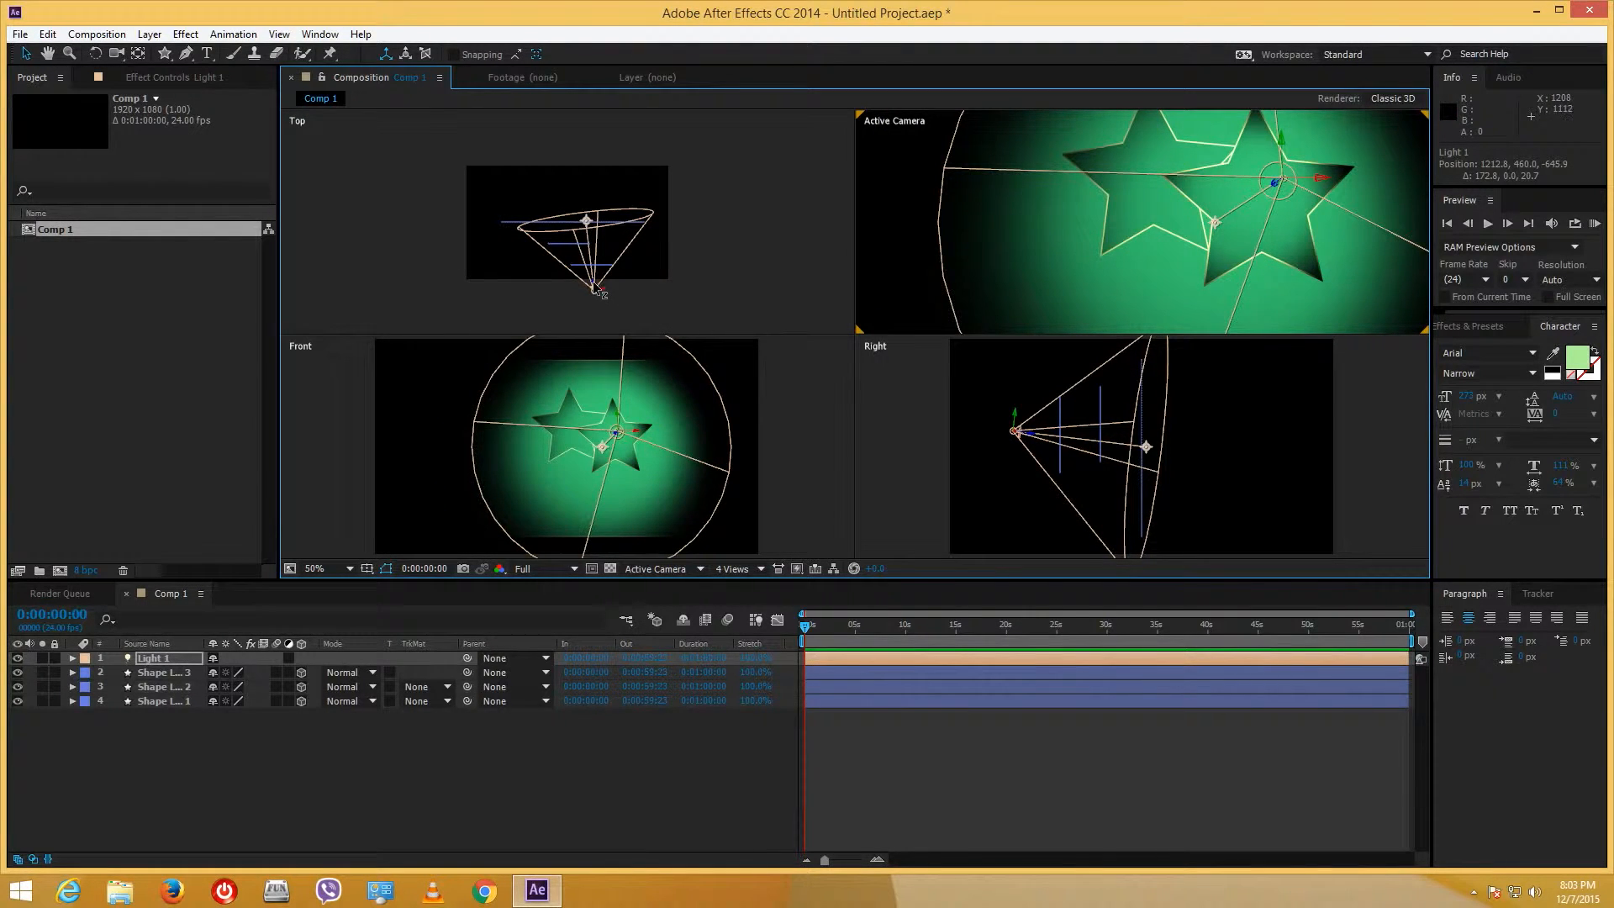
left_click_drag(596, 288, 607, 318)
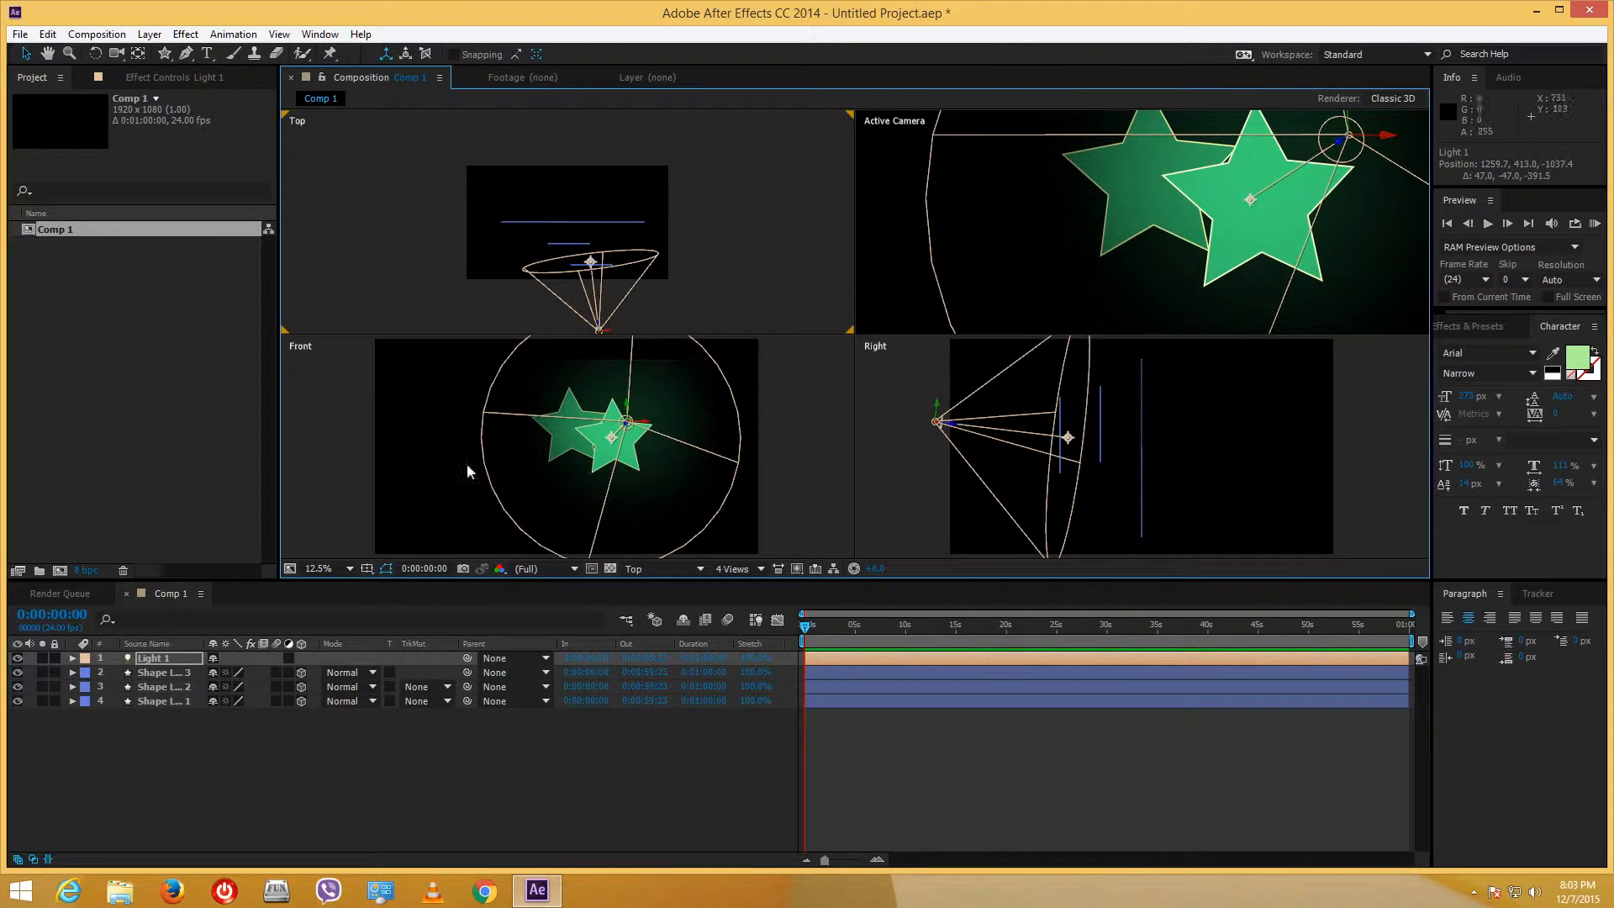
- Give Light 1 175% intensity, 100% cone feather and a 1210 falloff distance
right_click(177, 661)
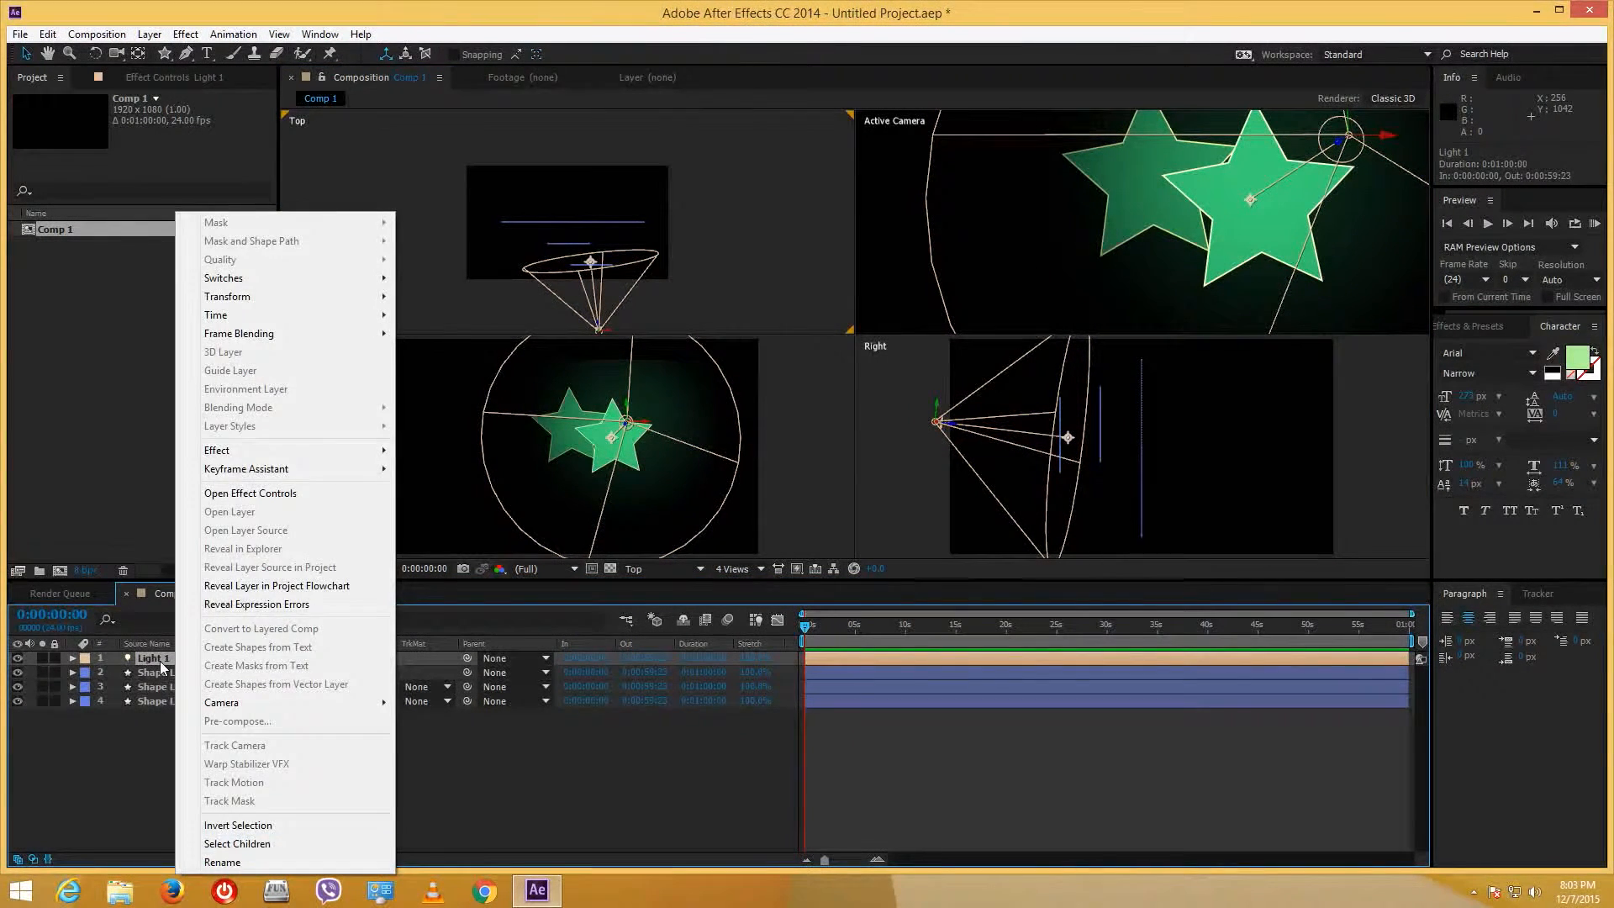
left_click(160, 657)
double_click(159, 657)
left_click_drag(399, 326, 437, 323)
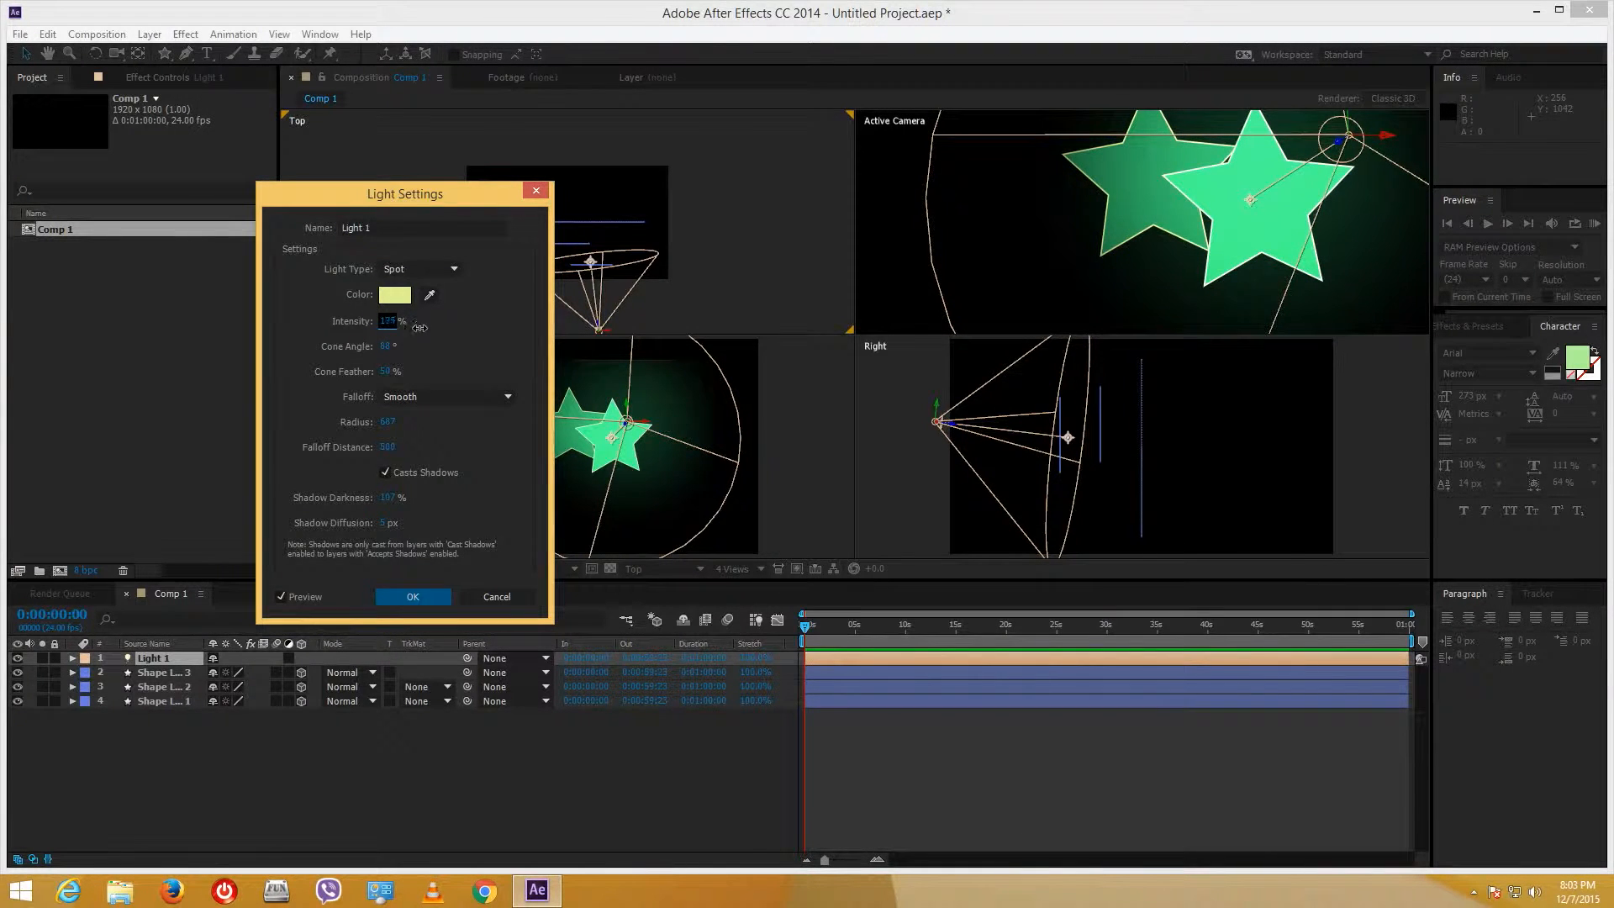
left_click_drag(388, 375, 424, 376)
left_click_drag(412, 457, 966, 429)
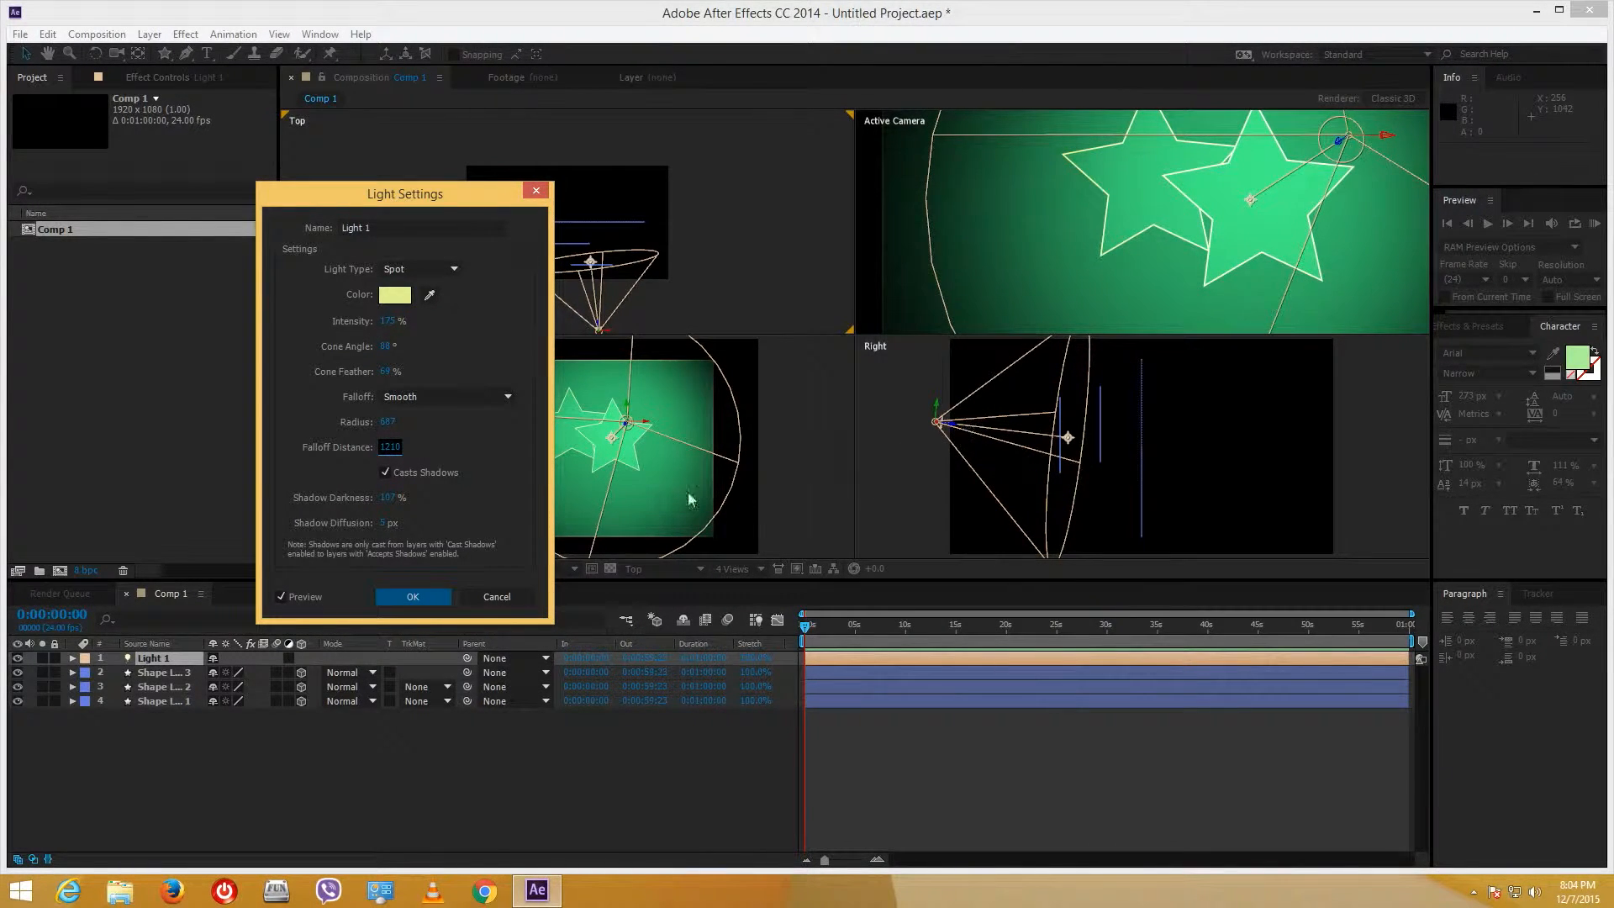
left_click(406, 595)
left_click(410, 596)
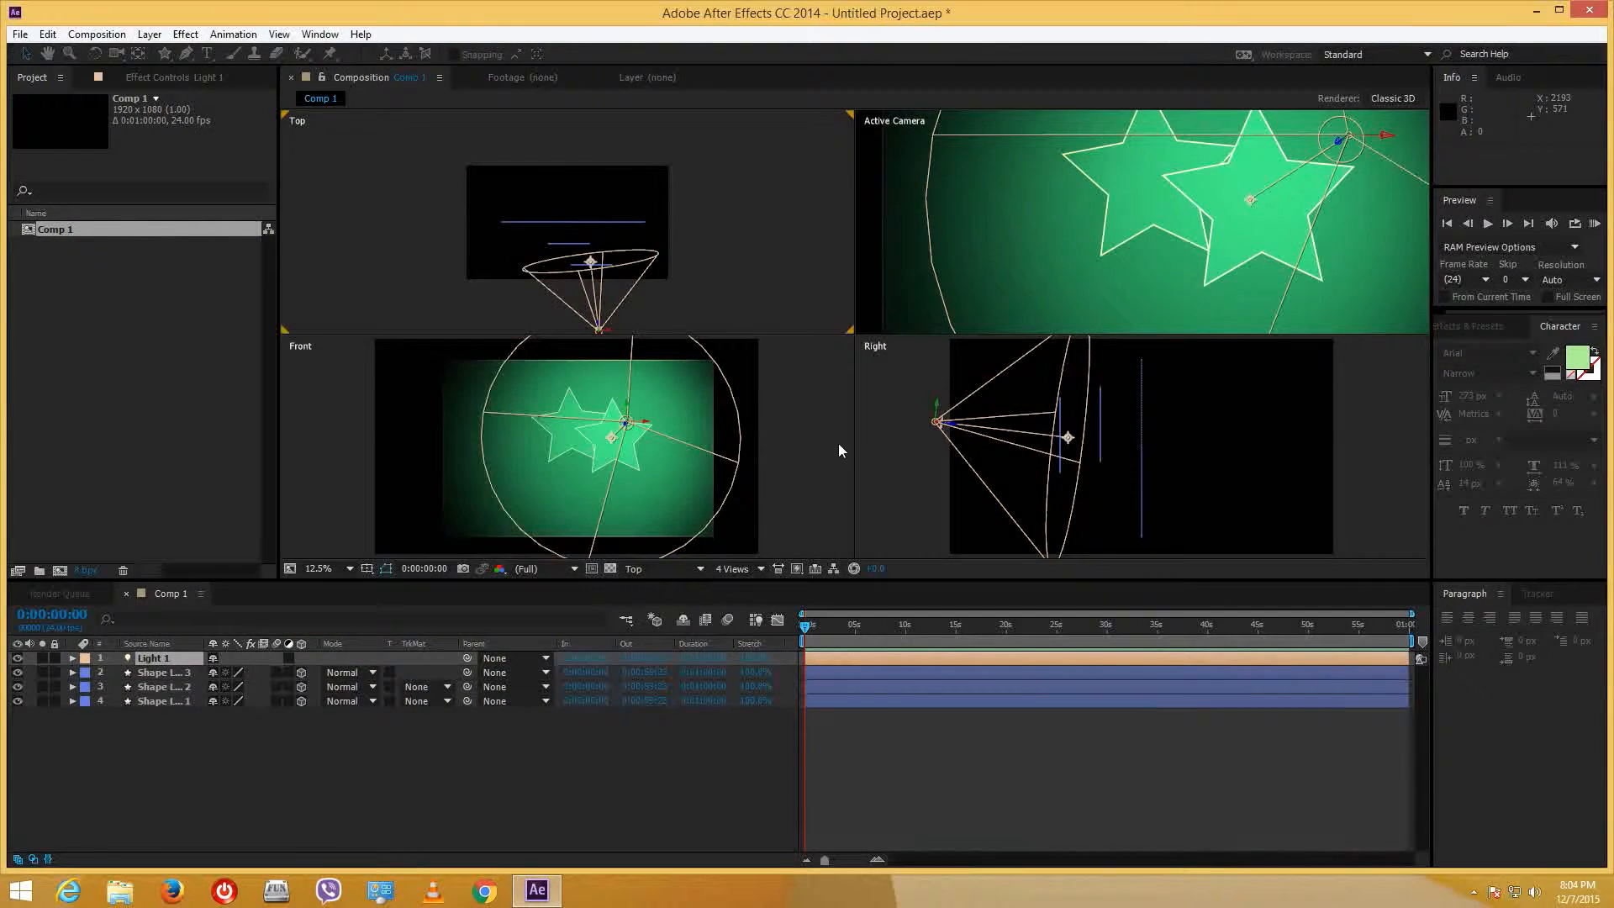
- Turn on Casts Shadows in the front star's (Shape Layer 3) Material Options
left_click(558, 442)
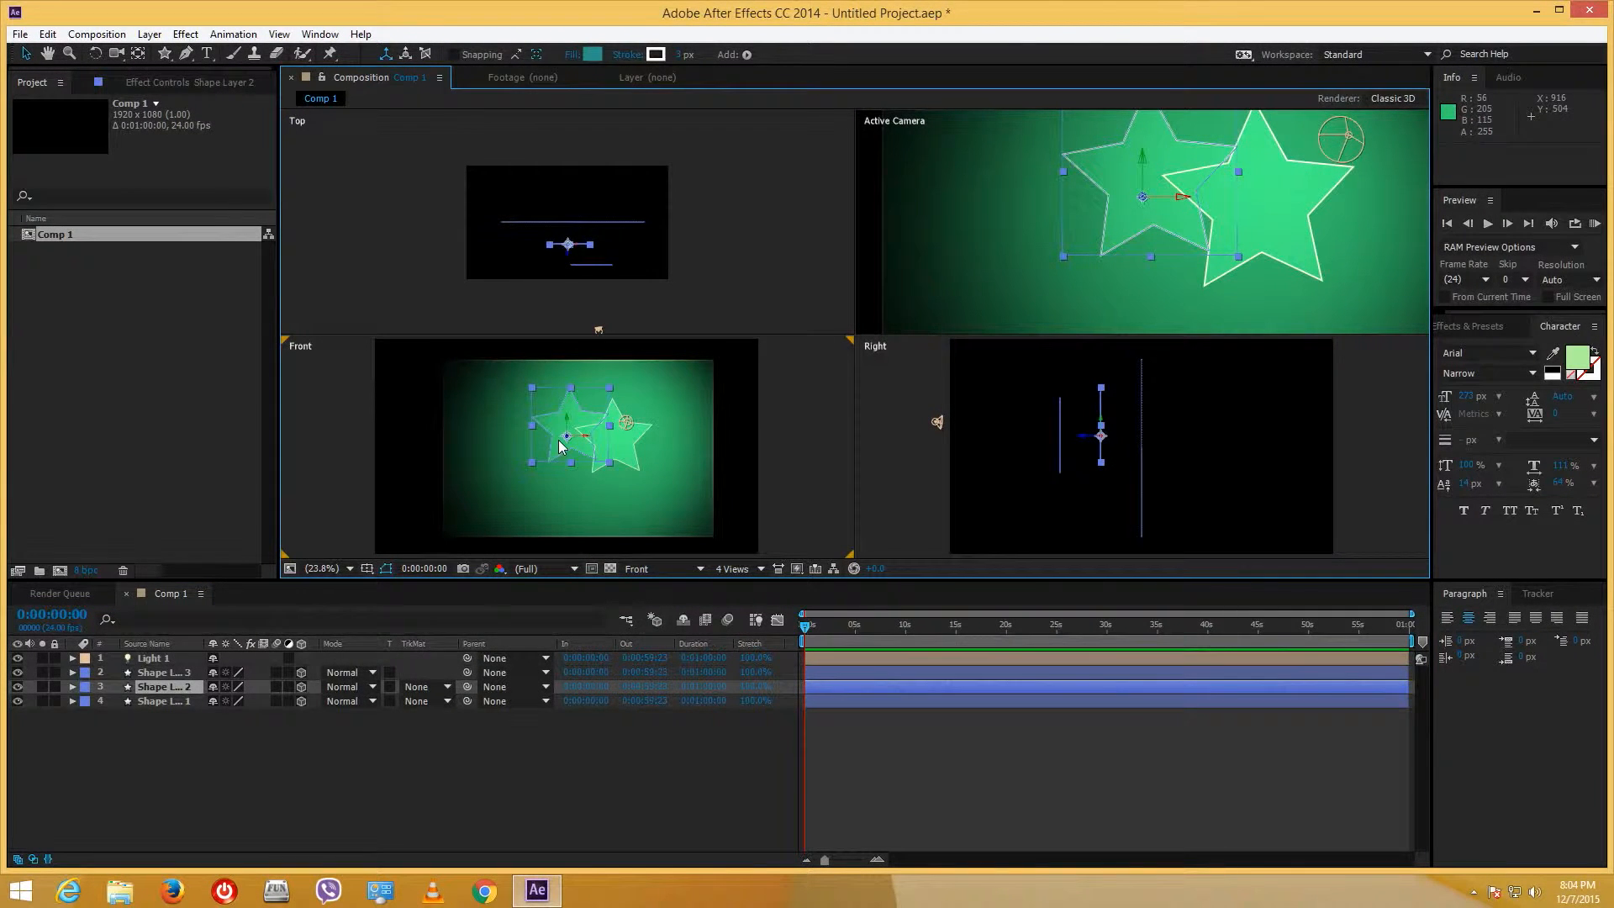
left_click(72, 687)
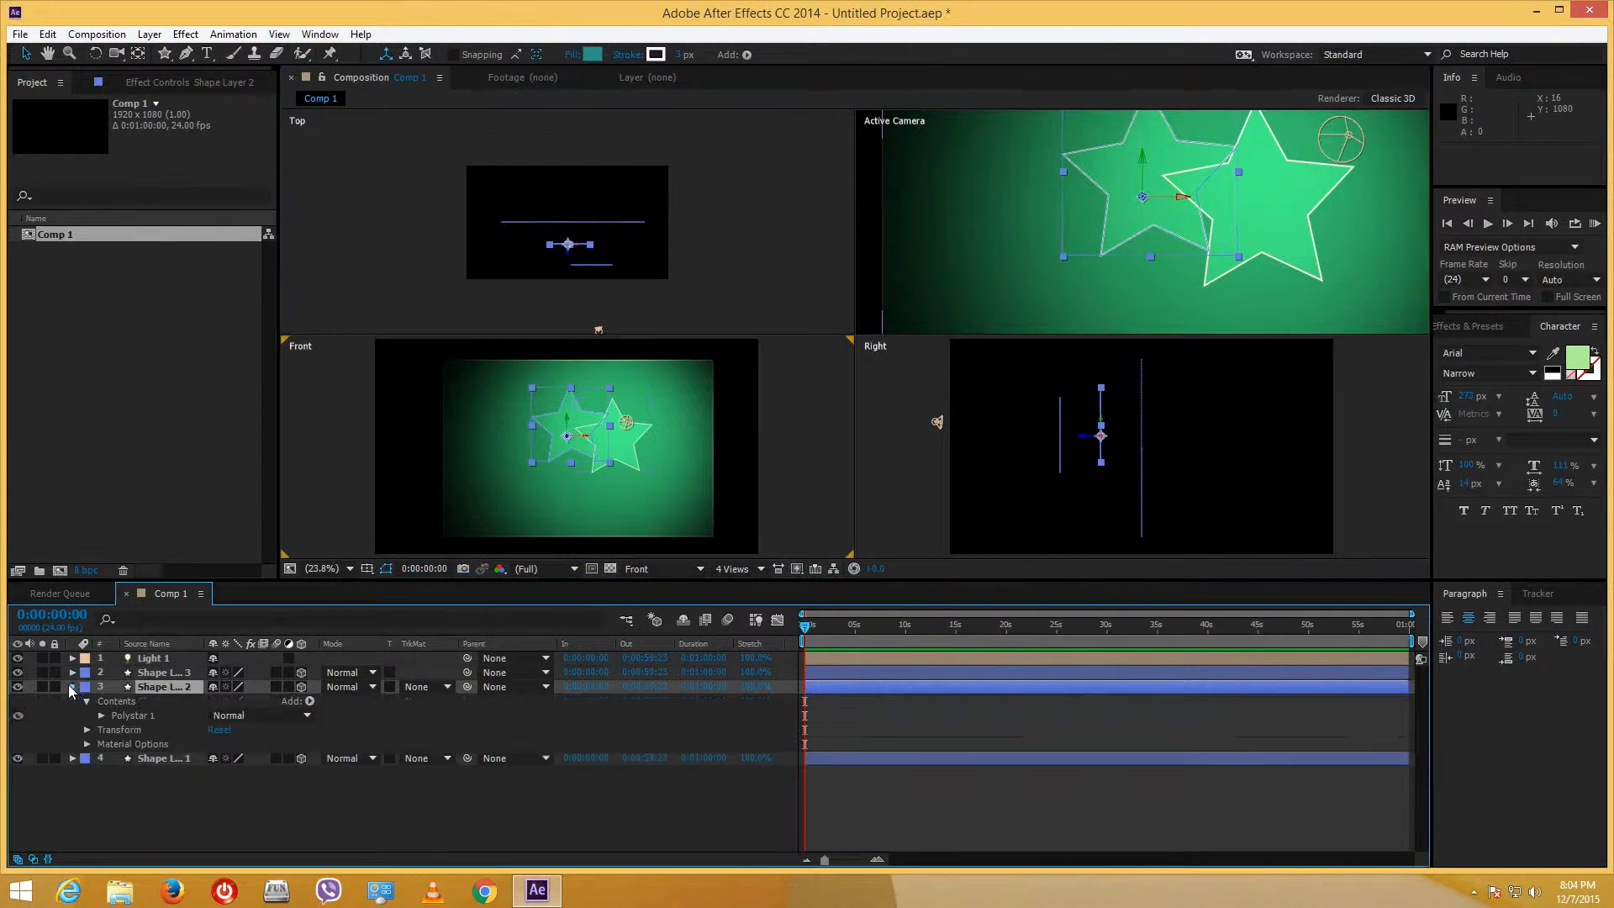
left_click(87, 745)
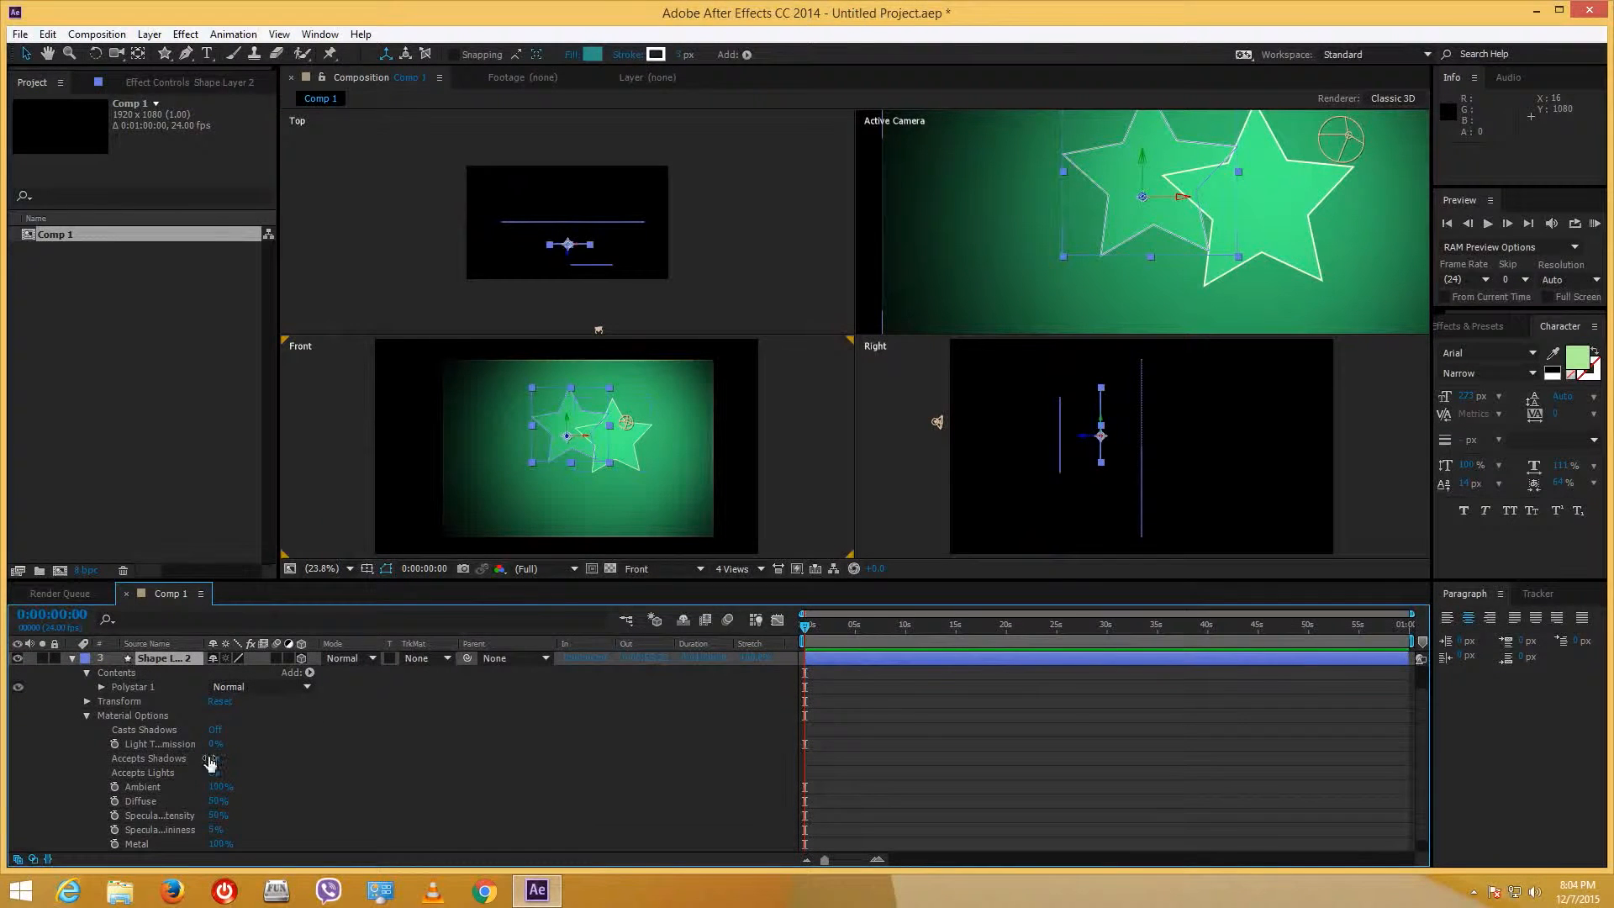
left_click(635, 434)
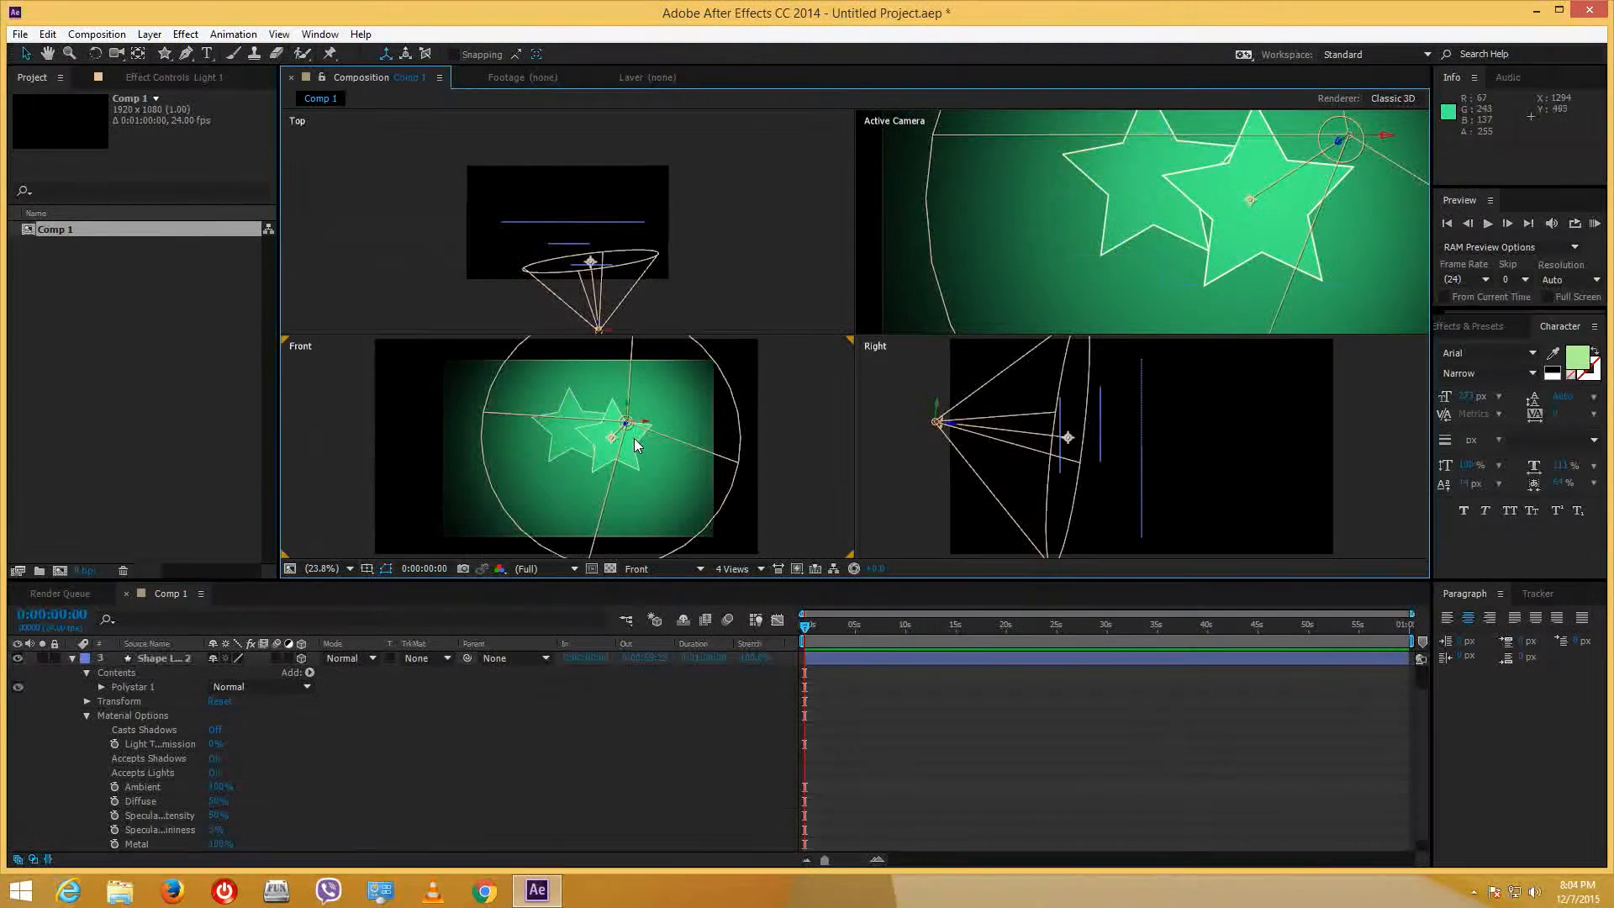
left_click(72, 658)
left_click(185, 687)
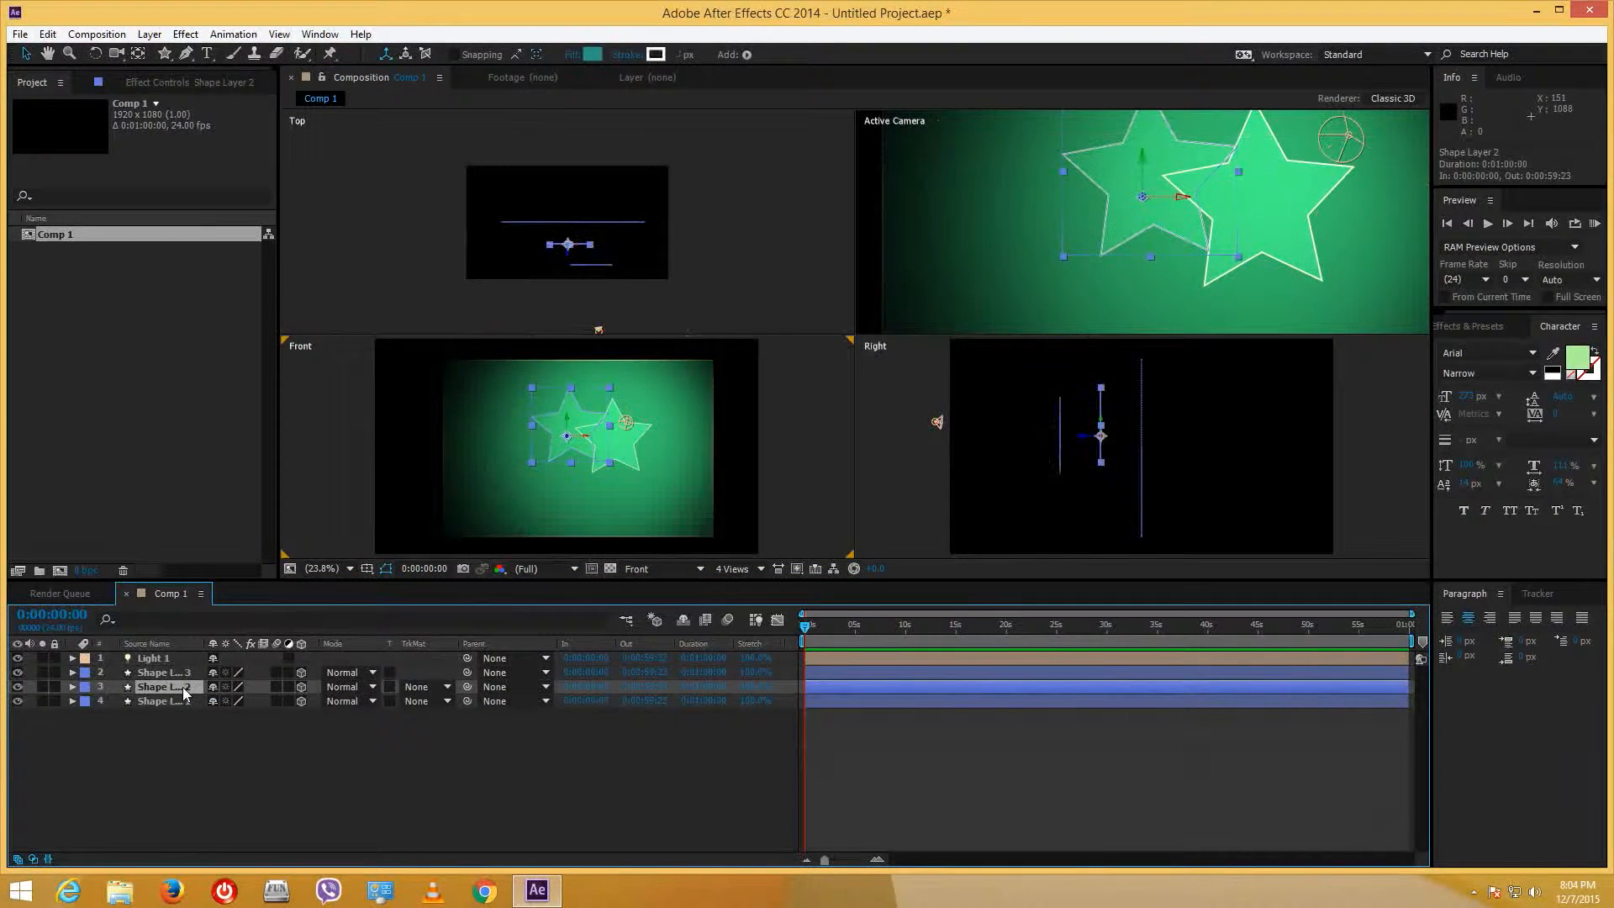
left_click(168, 701)
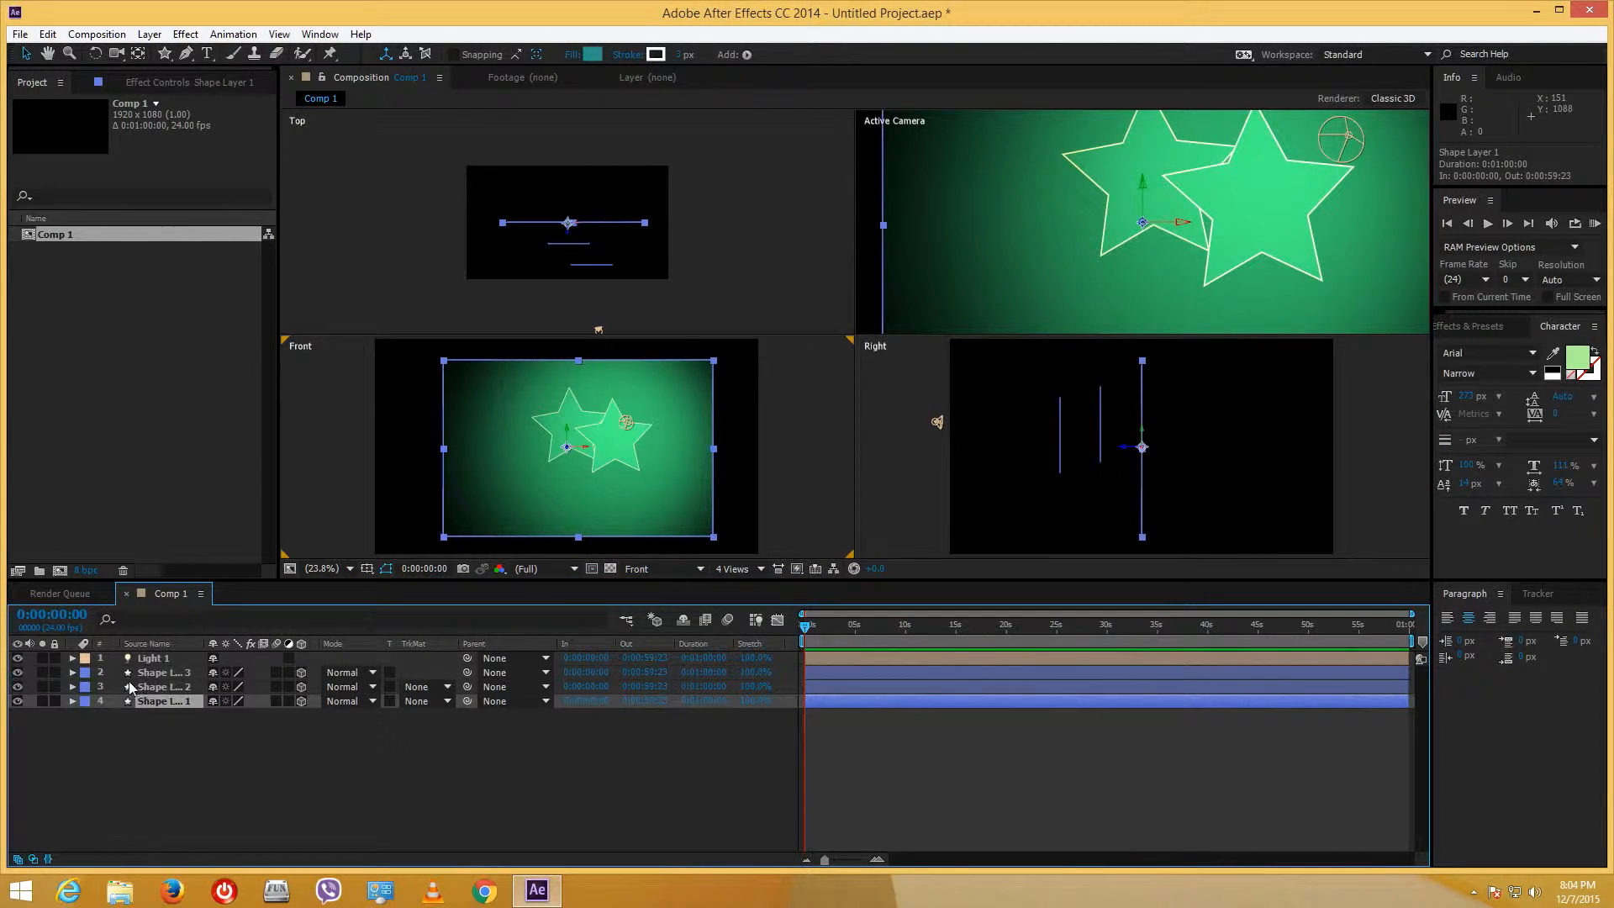
left_click(160, 673)
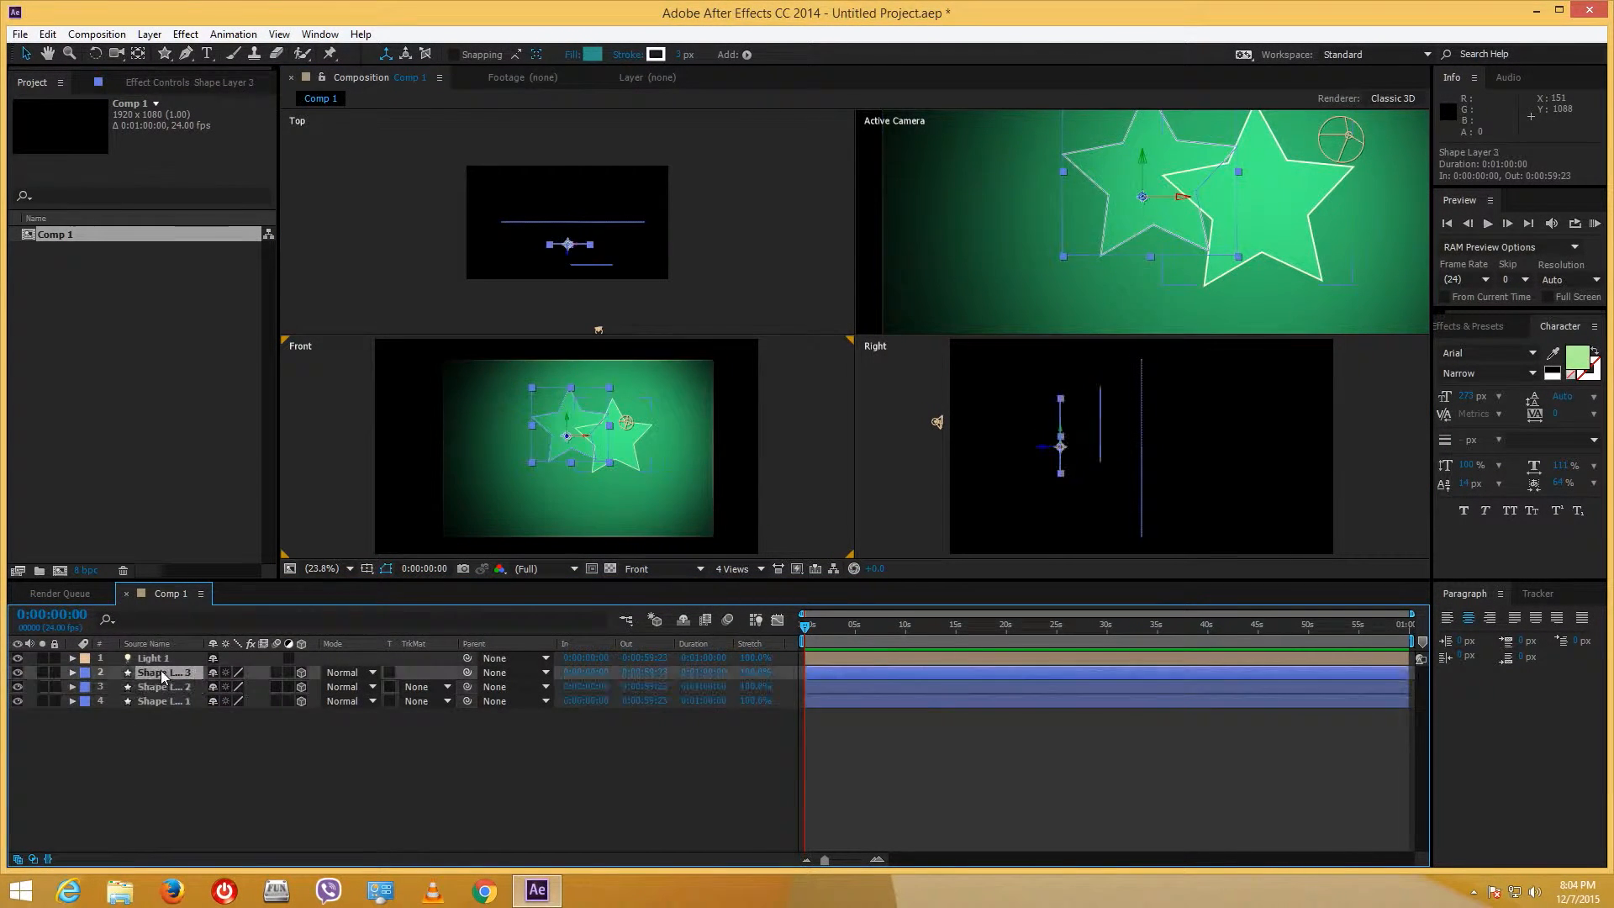
left_click(72, 673)
left_click(86, 730)
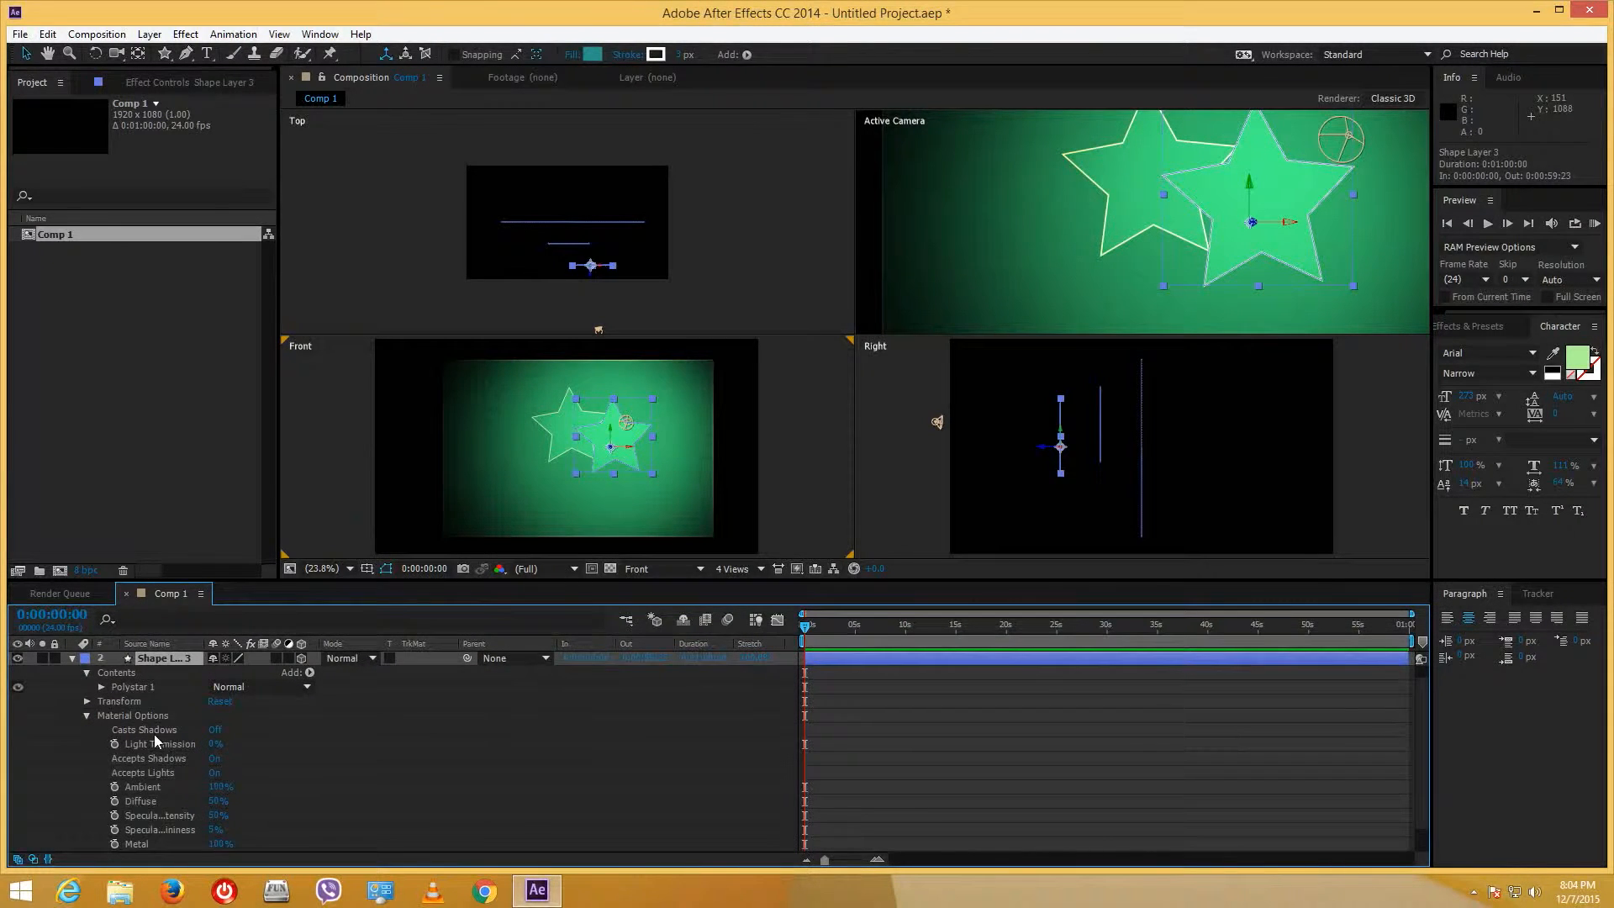
left_click(217, 730)
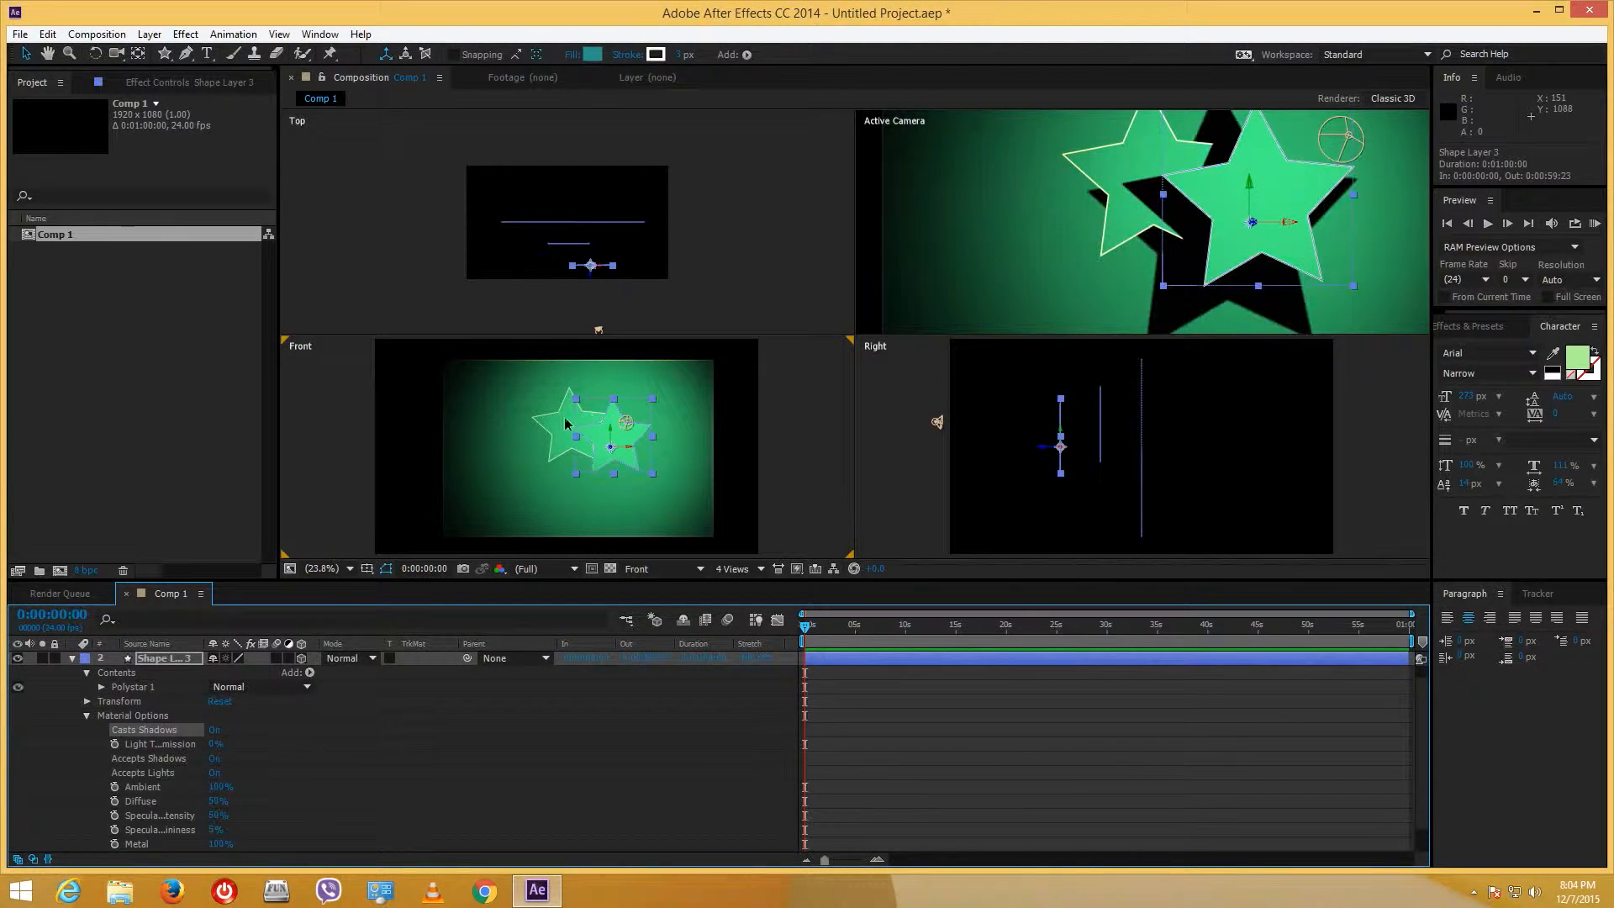
- Turn on Casts Shadows for the smaller star, Shape Layer 2, and collapse its properties
left_click(1106, 163)
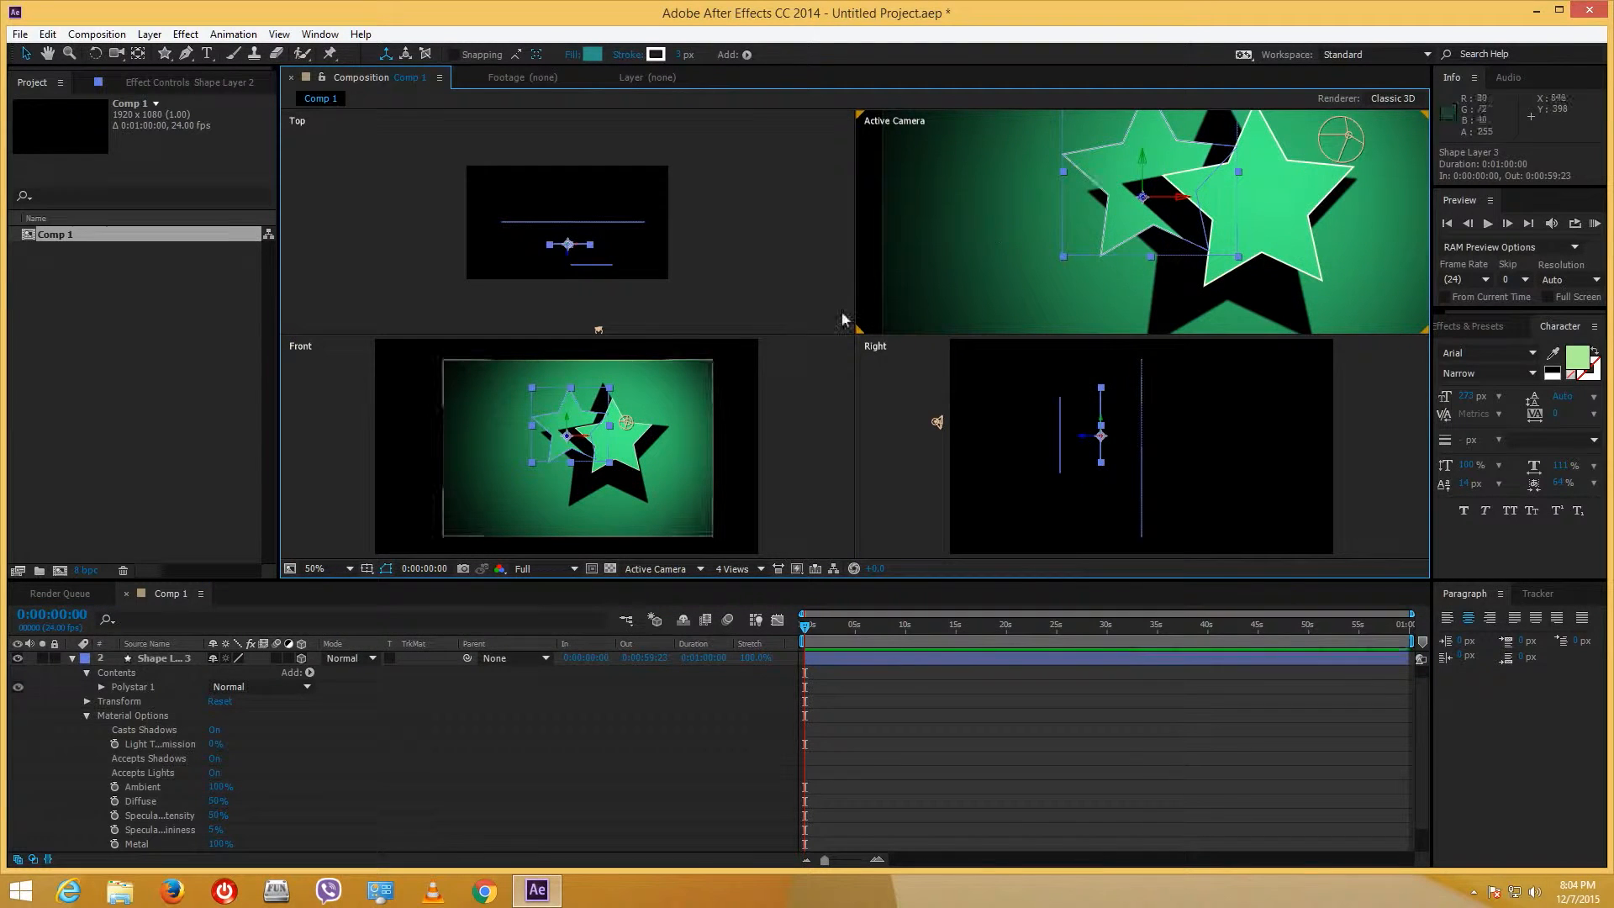
left_click(72, 657)
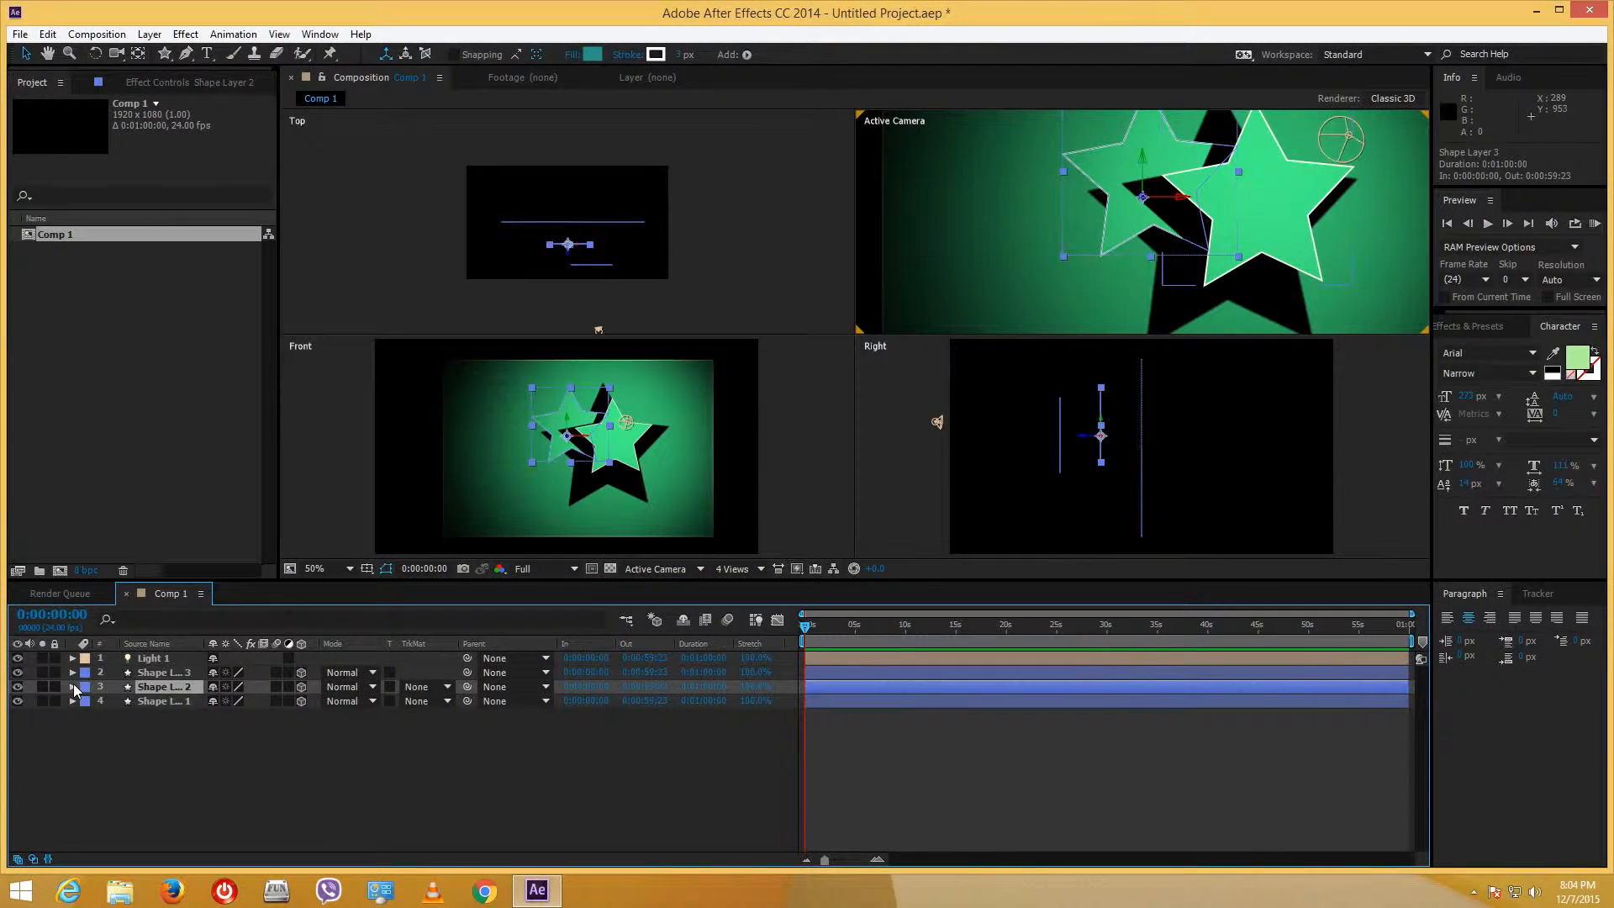
left_click(73, 687)
left_click(216, 730)
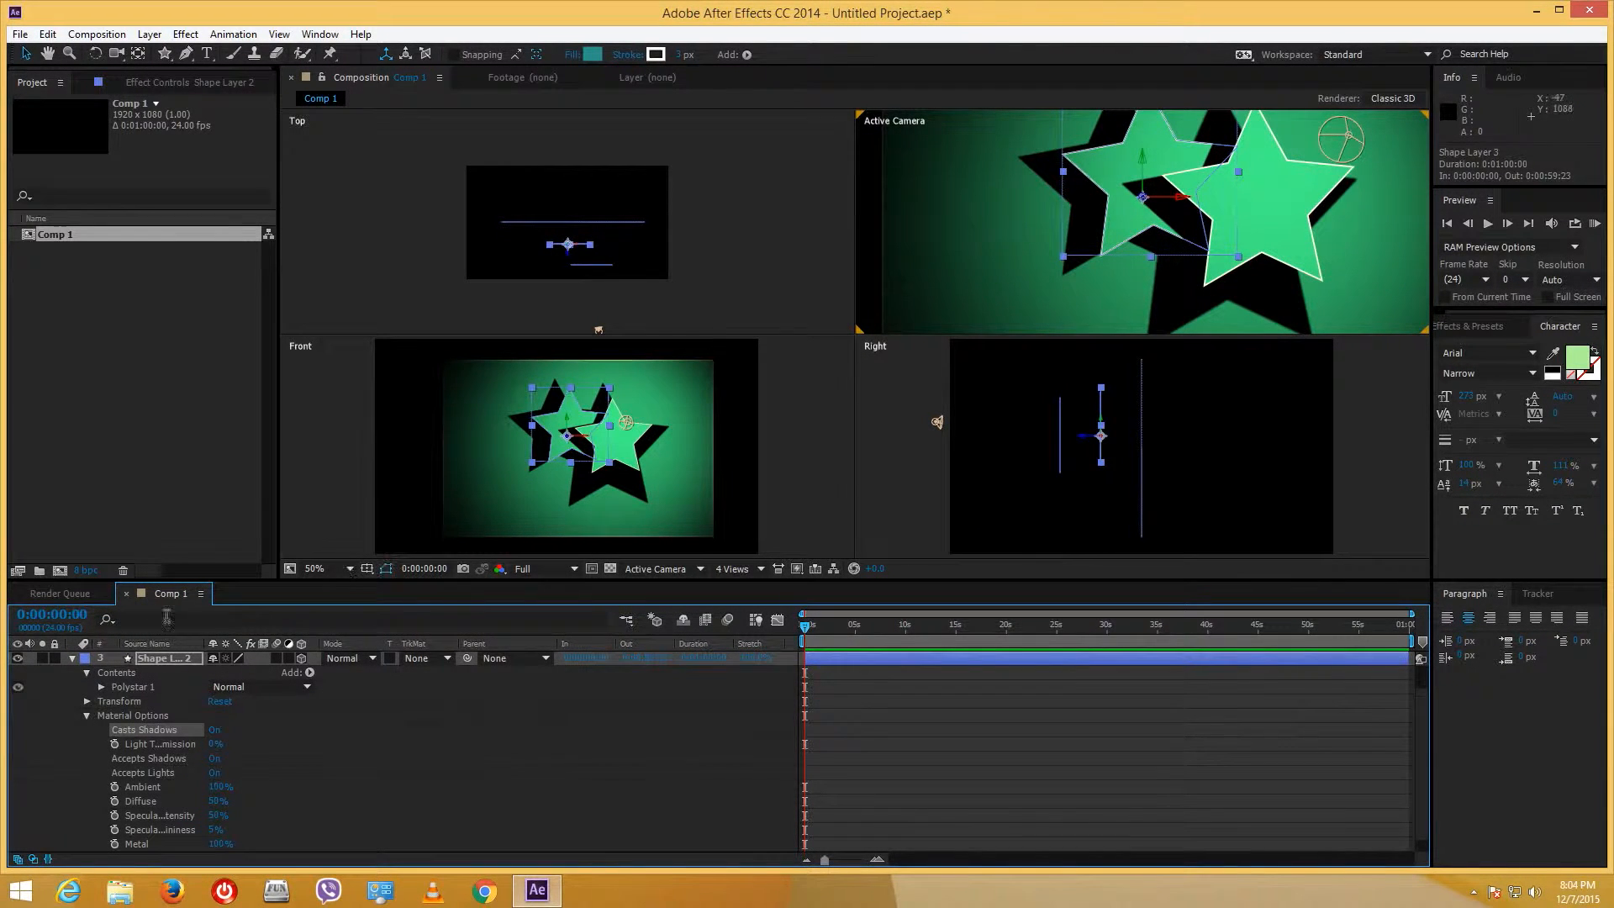
left_click(72, 668)
left_click(72, 662)
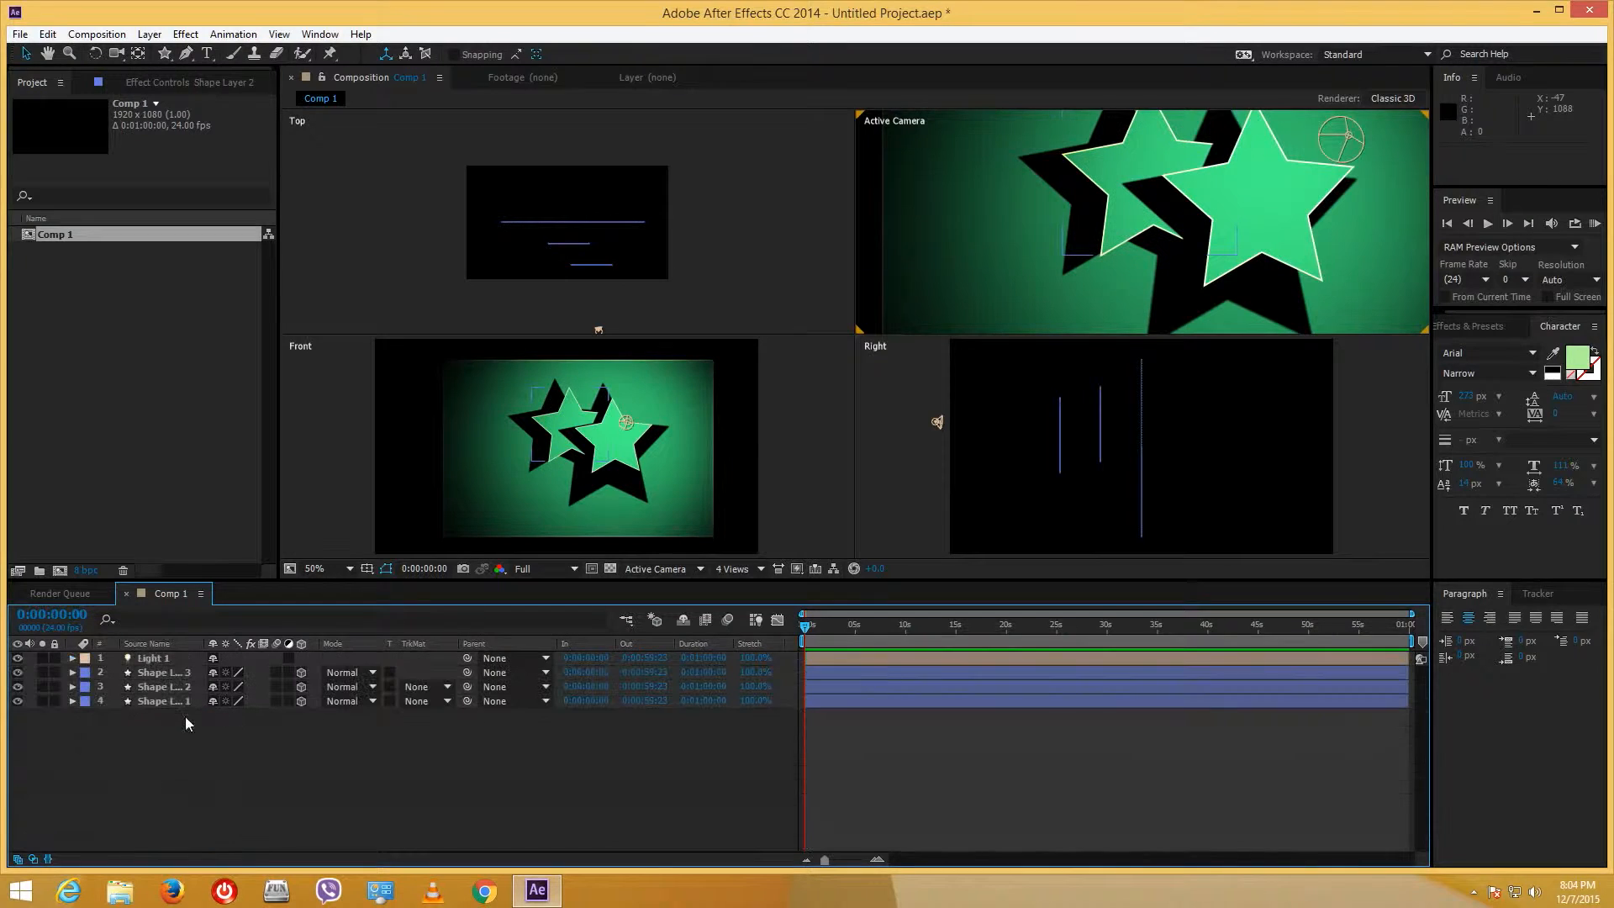
- Set Light 1's Shadow Diffusion to 52 px in Light Settings
key("ctrl+alt+shift+l")
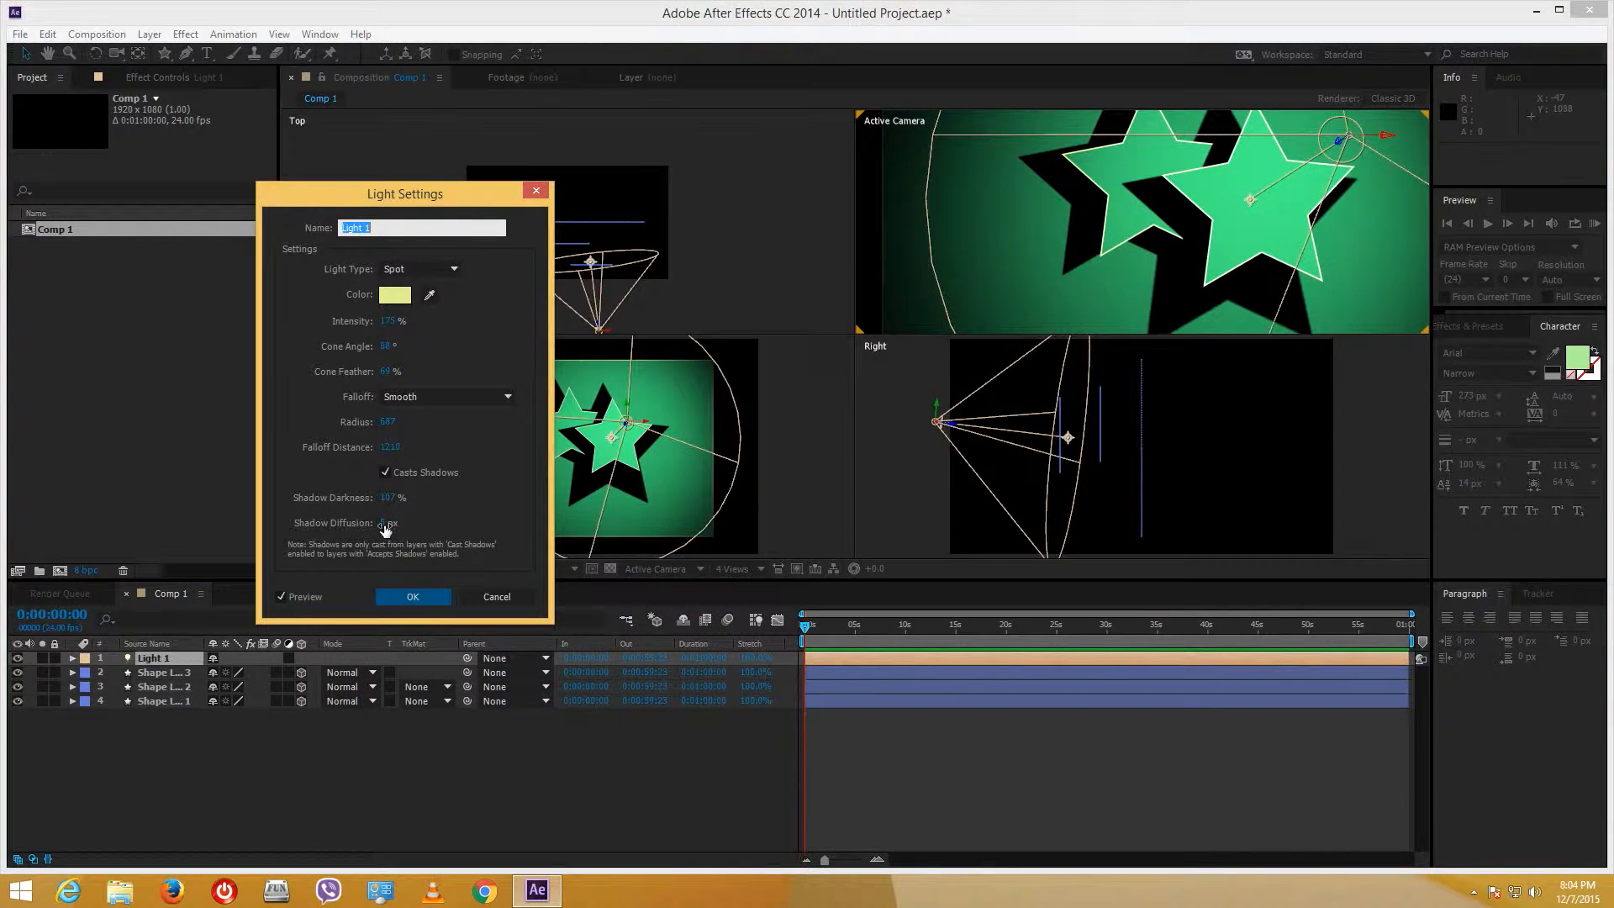
left_click_drag(385, 529, 566, 517)
left_click_drag(403, 527, 385, 533)
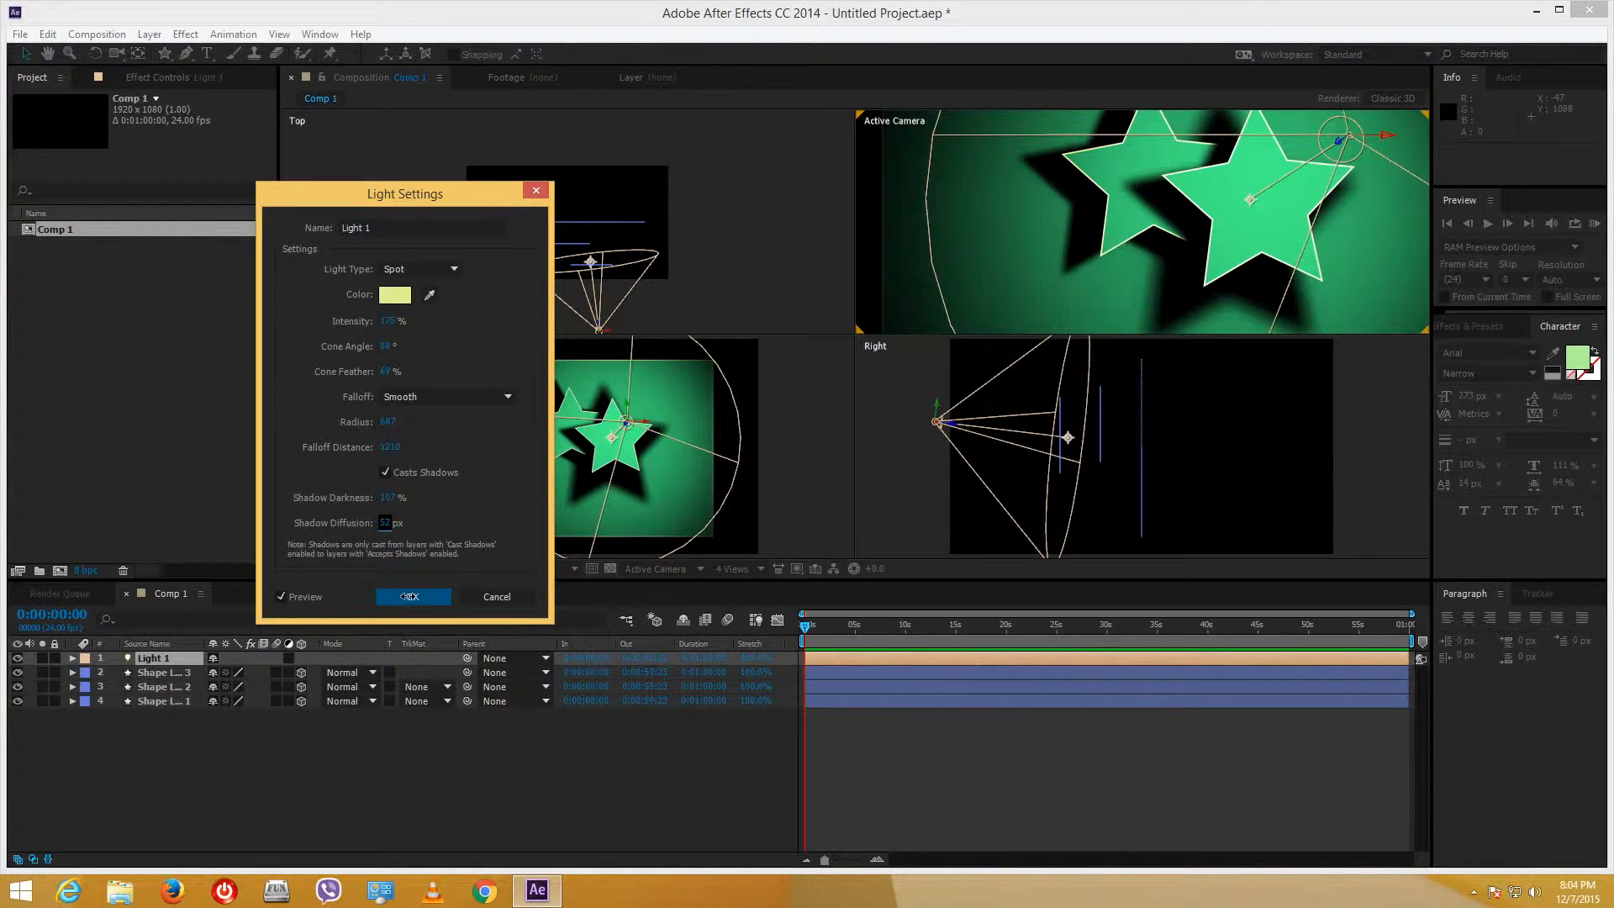
left_click(408, 596)
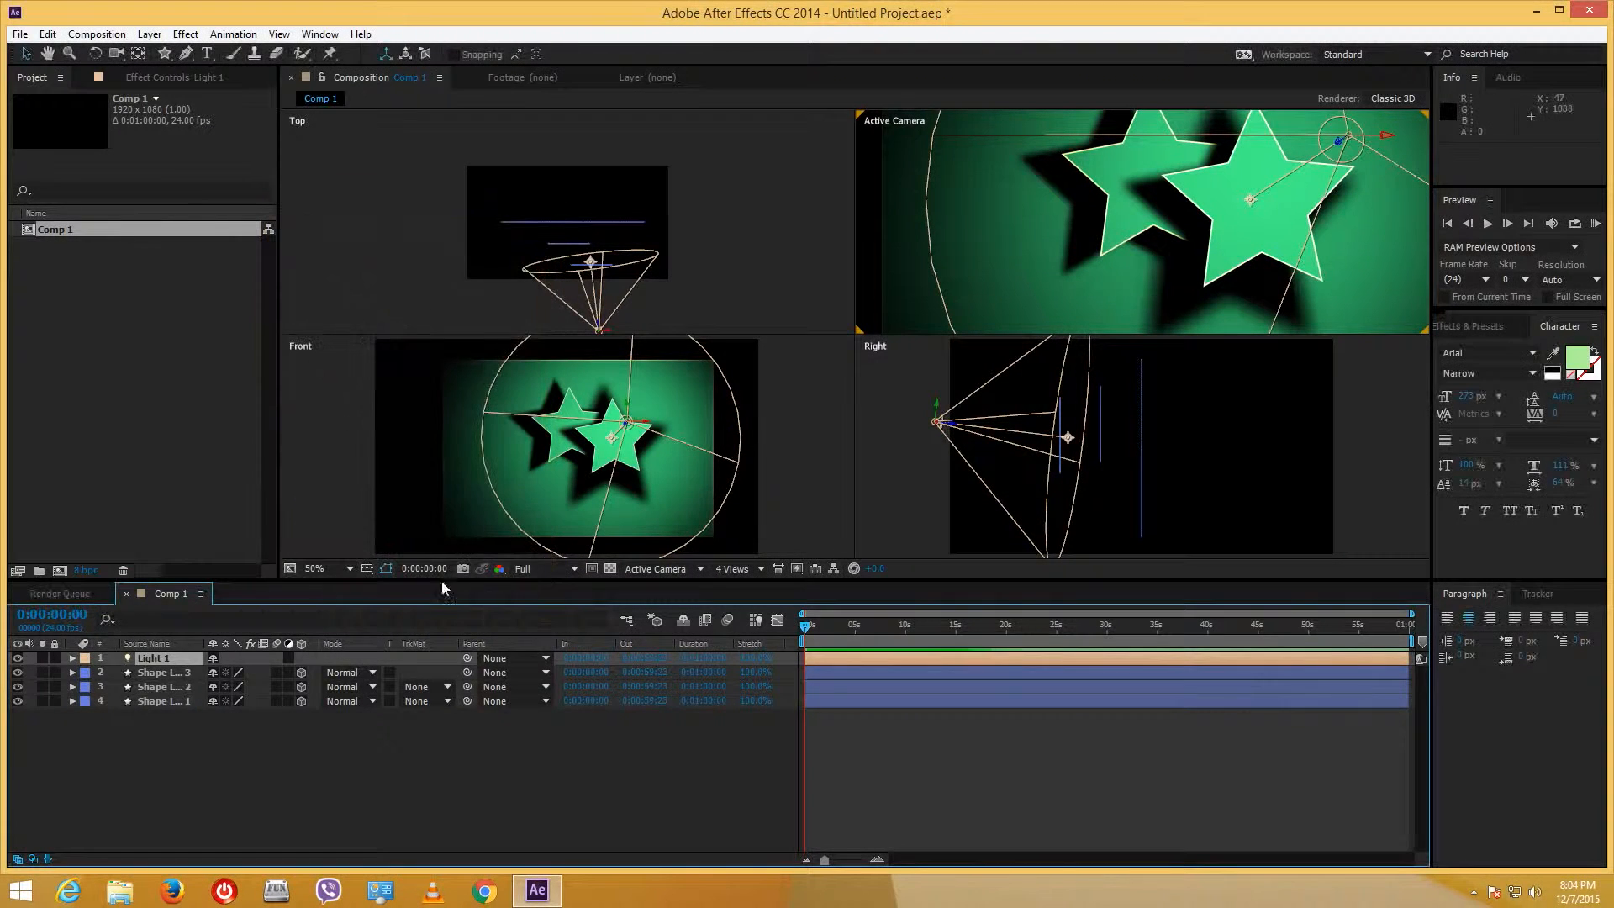
- Deselect the light, zoom the viewer to 25%, and choose the 2 Views - Horizontal layout
left_click(624, 726)
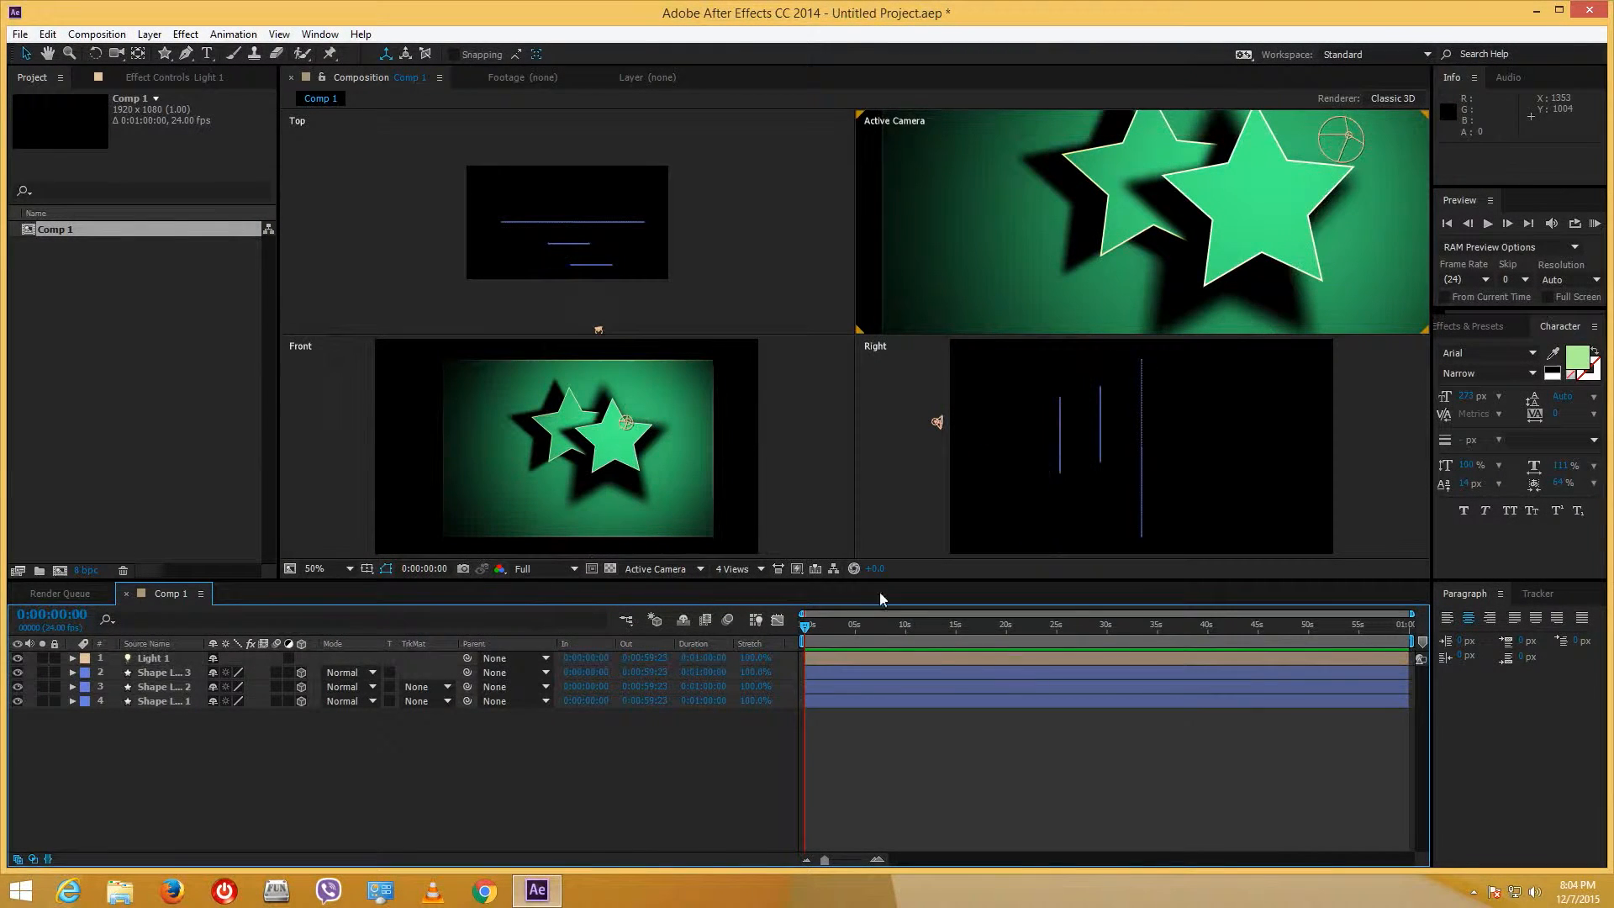
scroll(1265, 215, "down", 2)
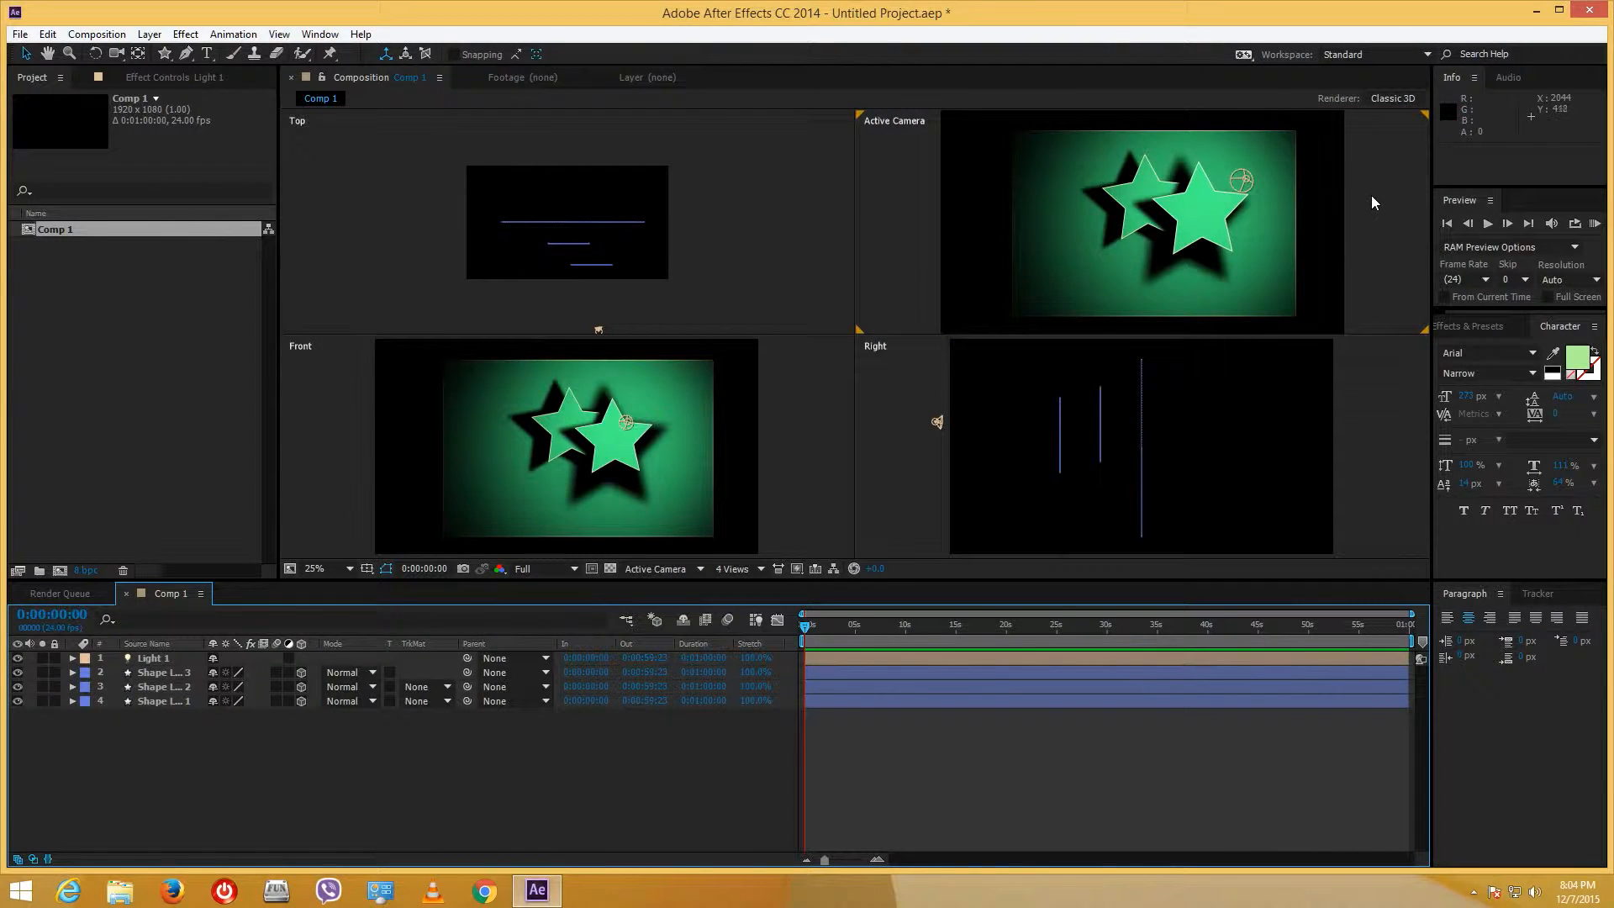
left_click(1367, 198)
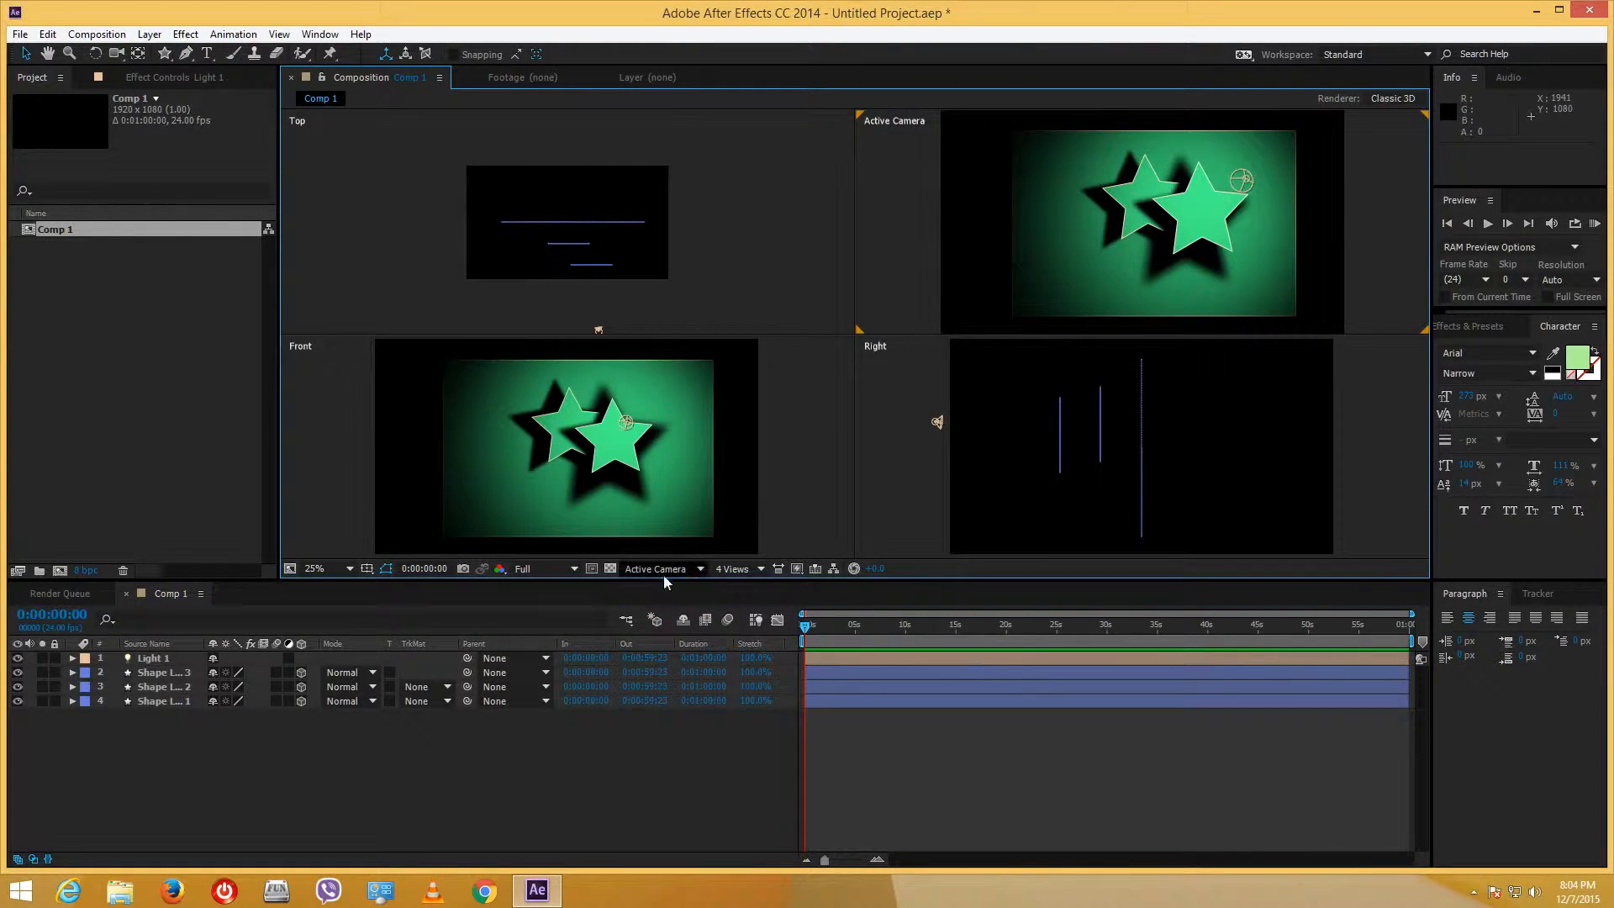
left_click(732, 569)
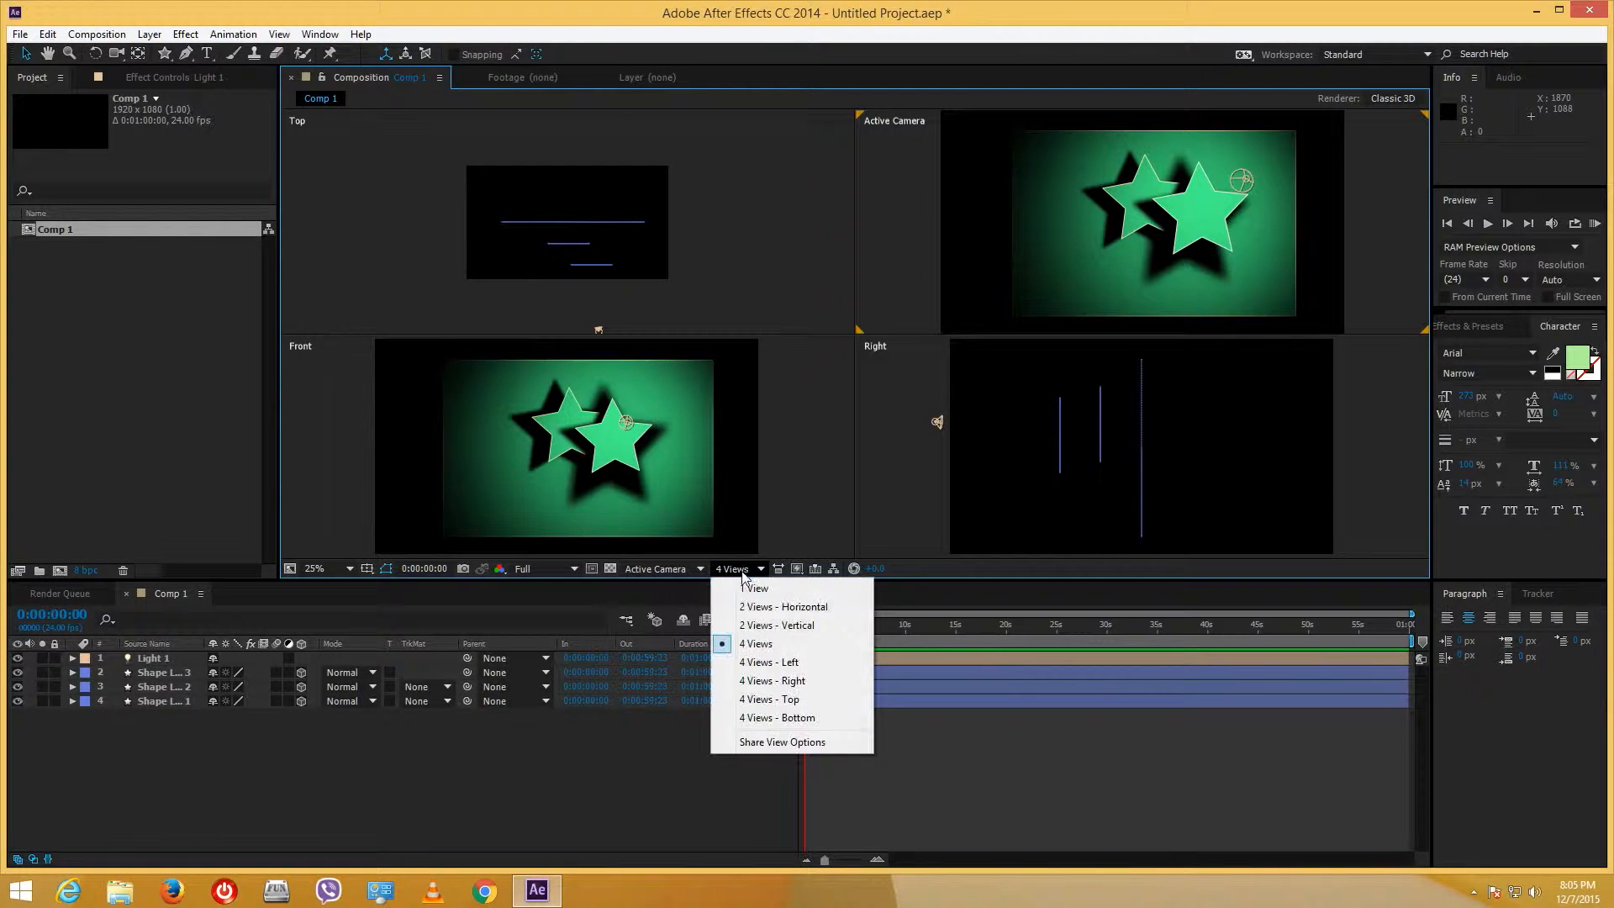
left_click(783, 629)
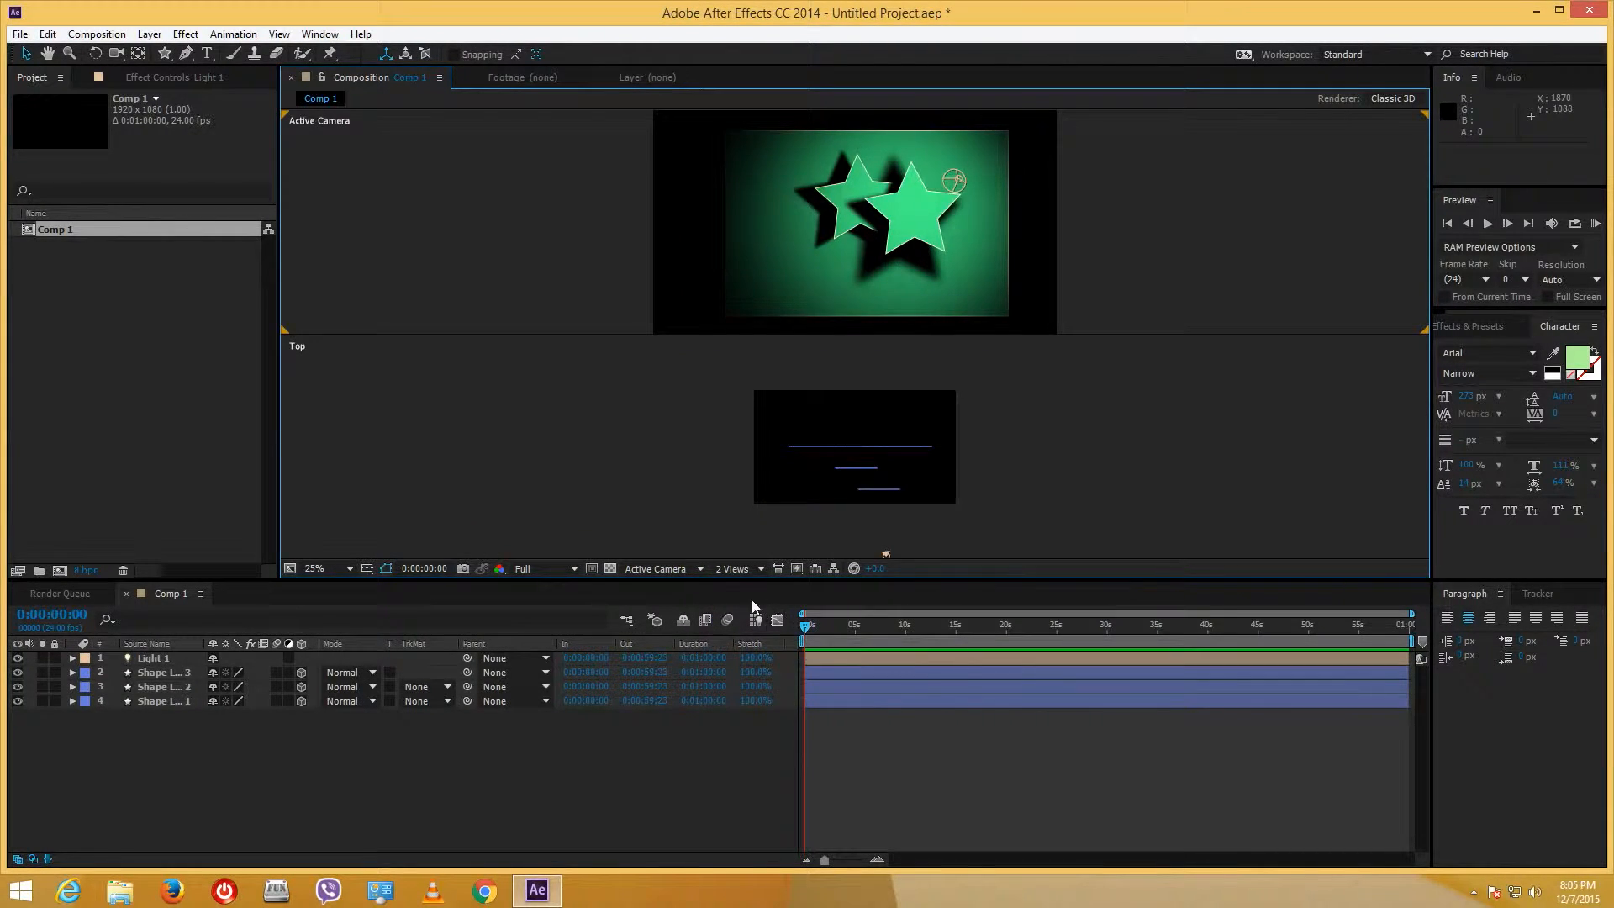
left_click(733, 572)
left_click(760, 605)
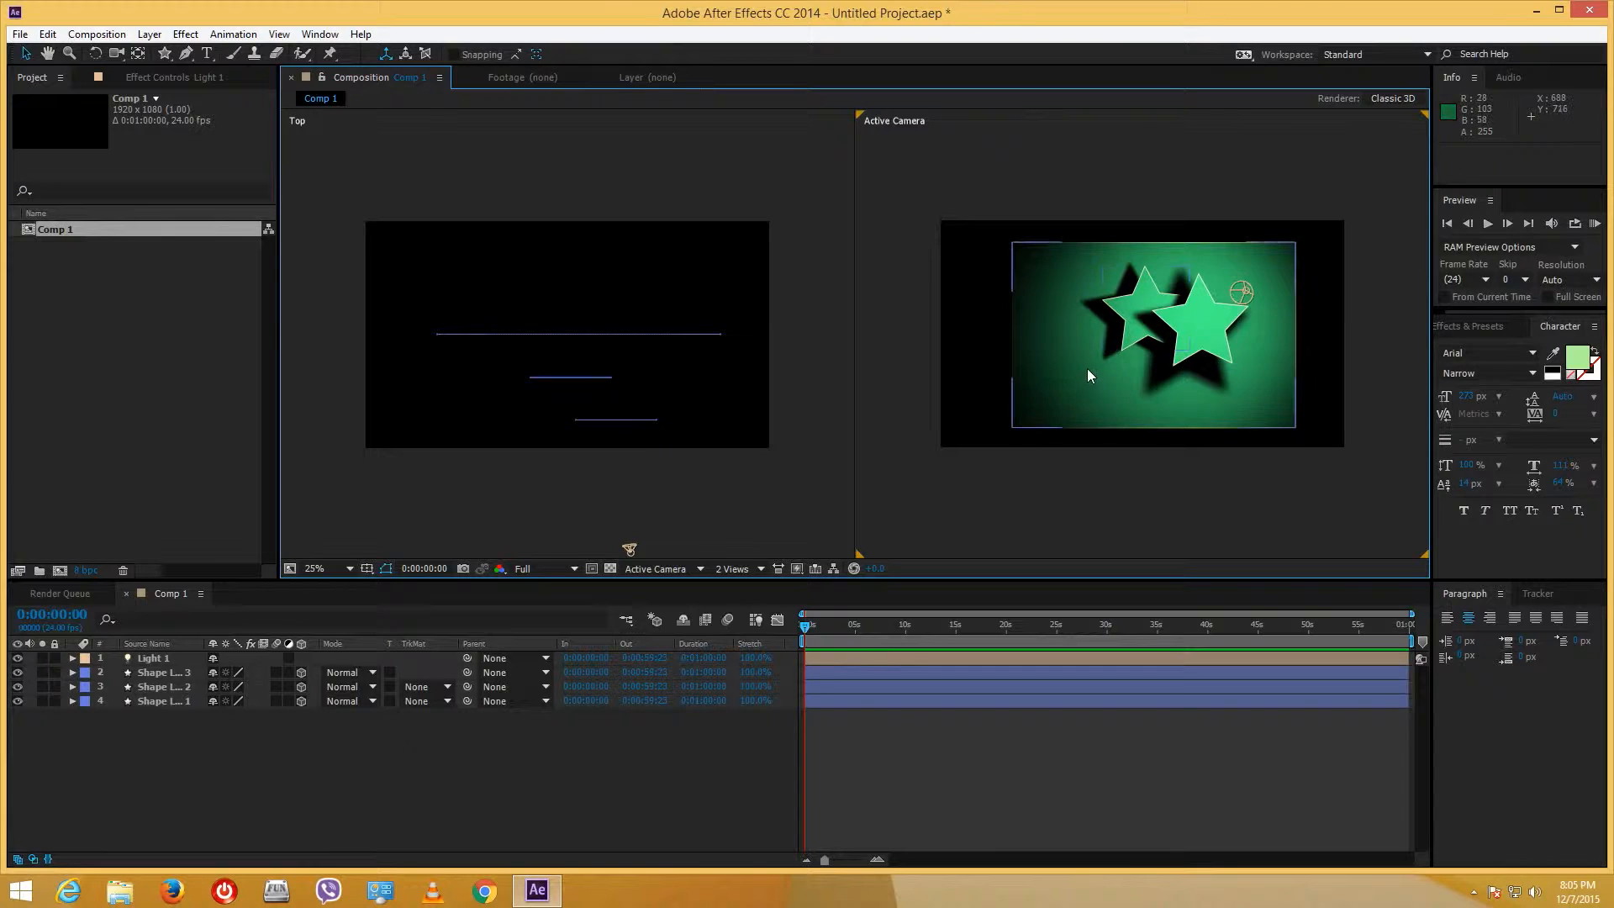
scroll(1168, 334, "up", 1)
scroll(1169, 334, "down", 1)
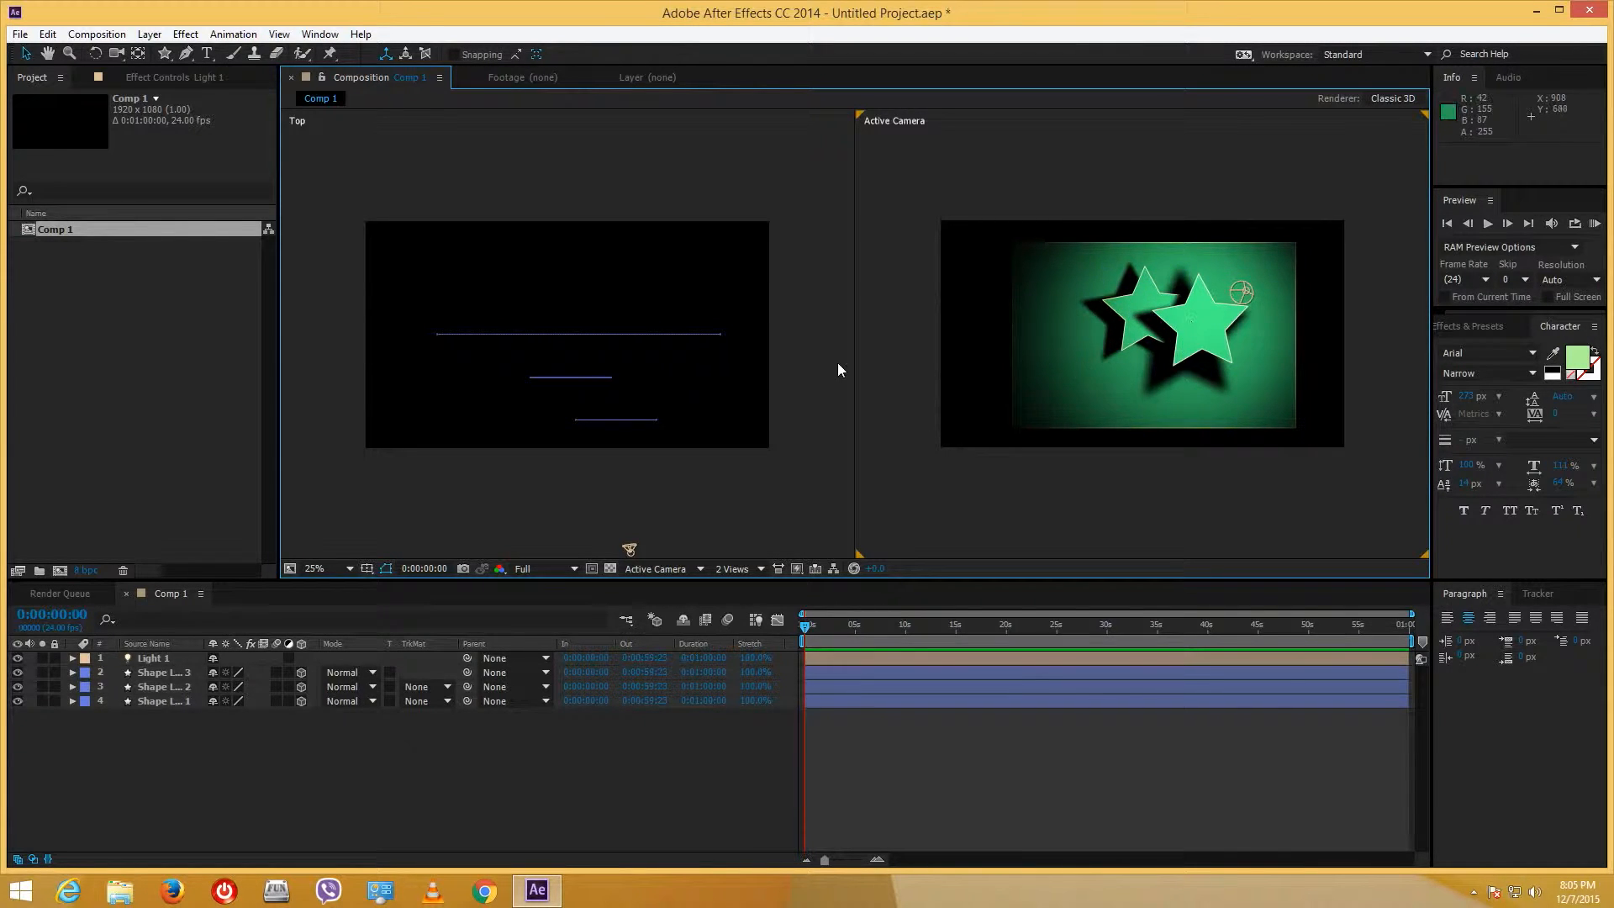
- Add Camera 1 as a Two-Node camera using the 35mm preset with Enable Depth of Field checked
right_click(189, 728)
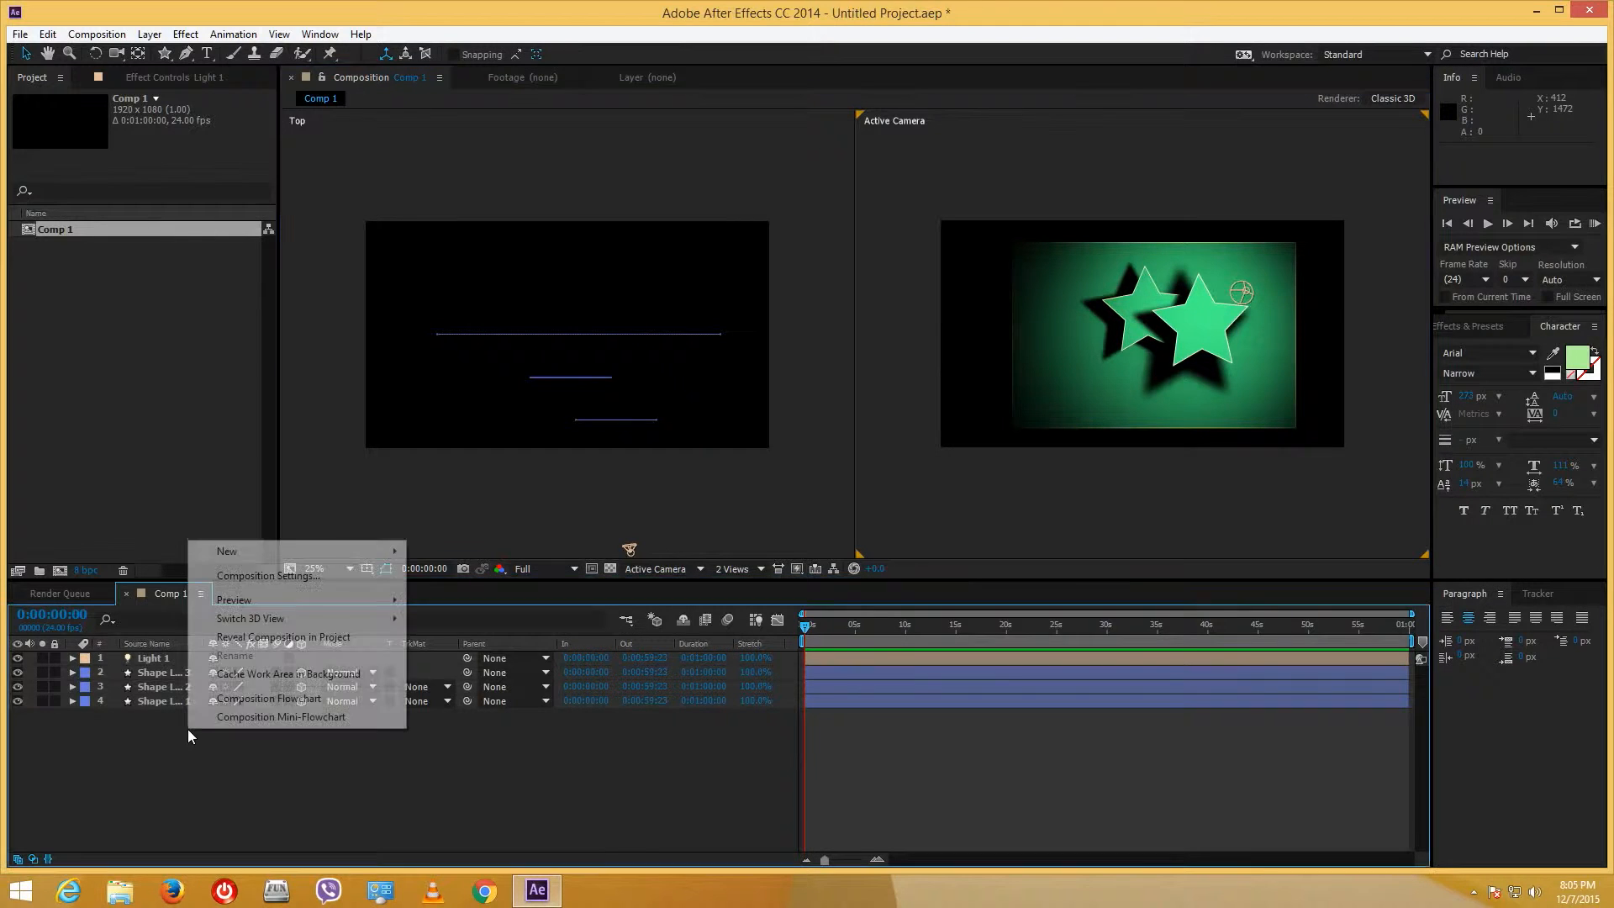
mouse_move(269, 552)
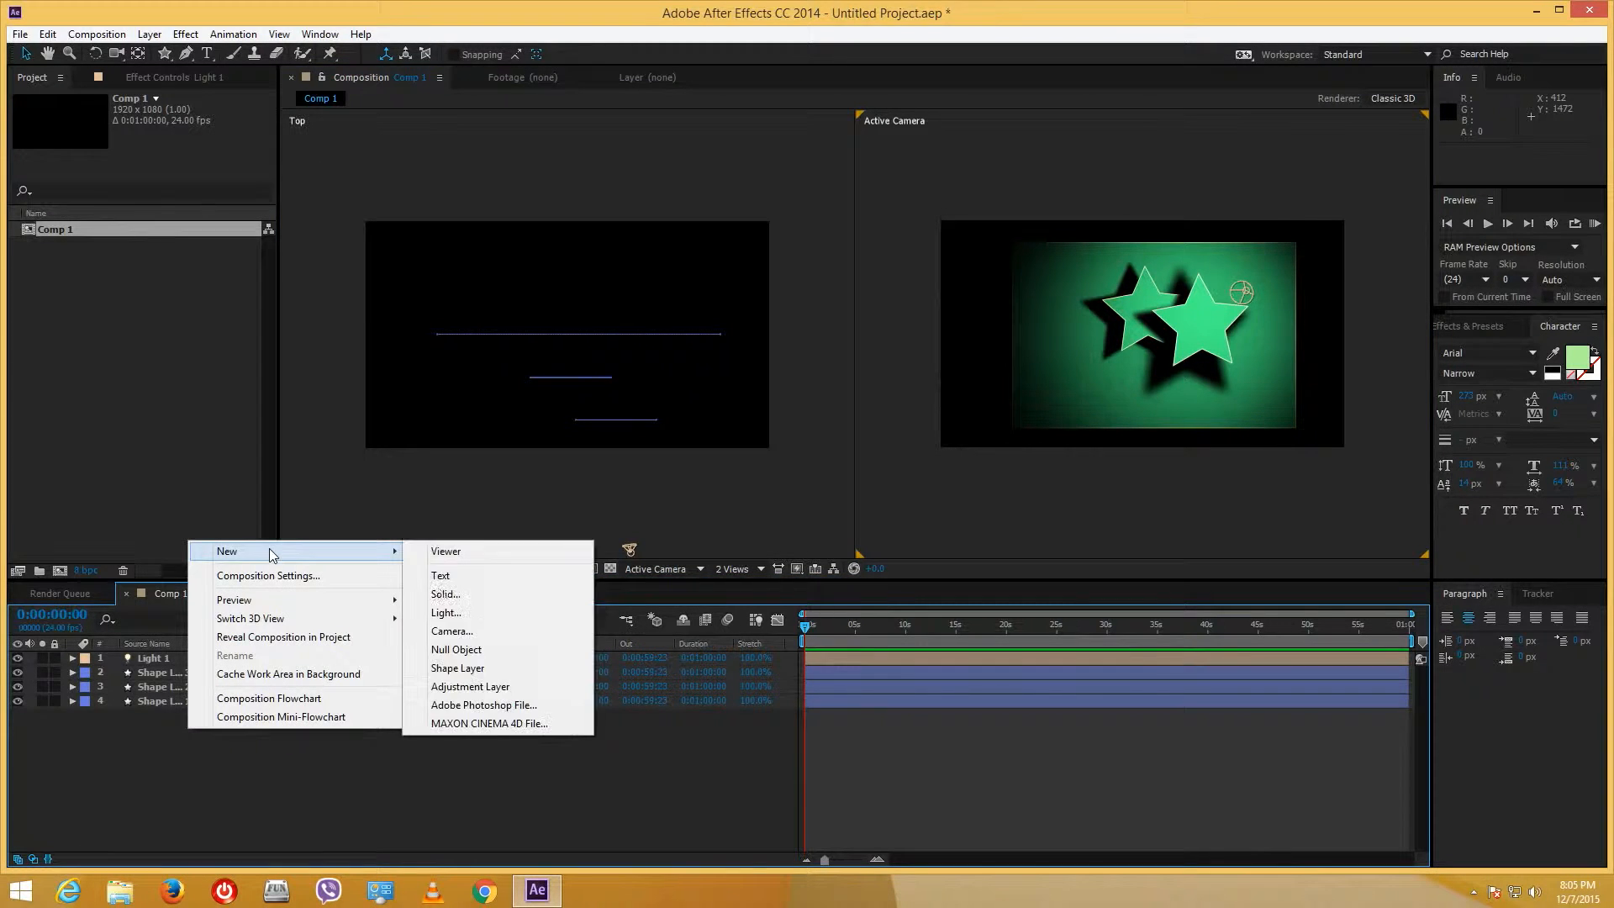
left_click(488, 632)
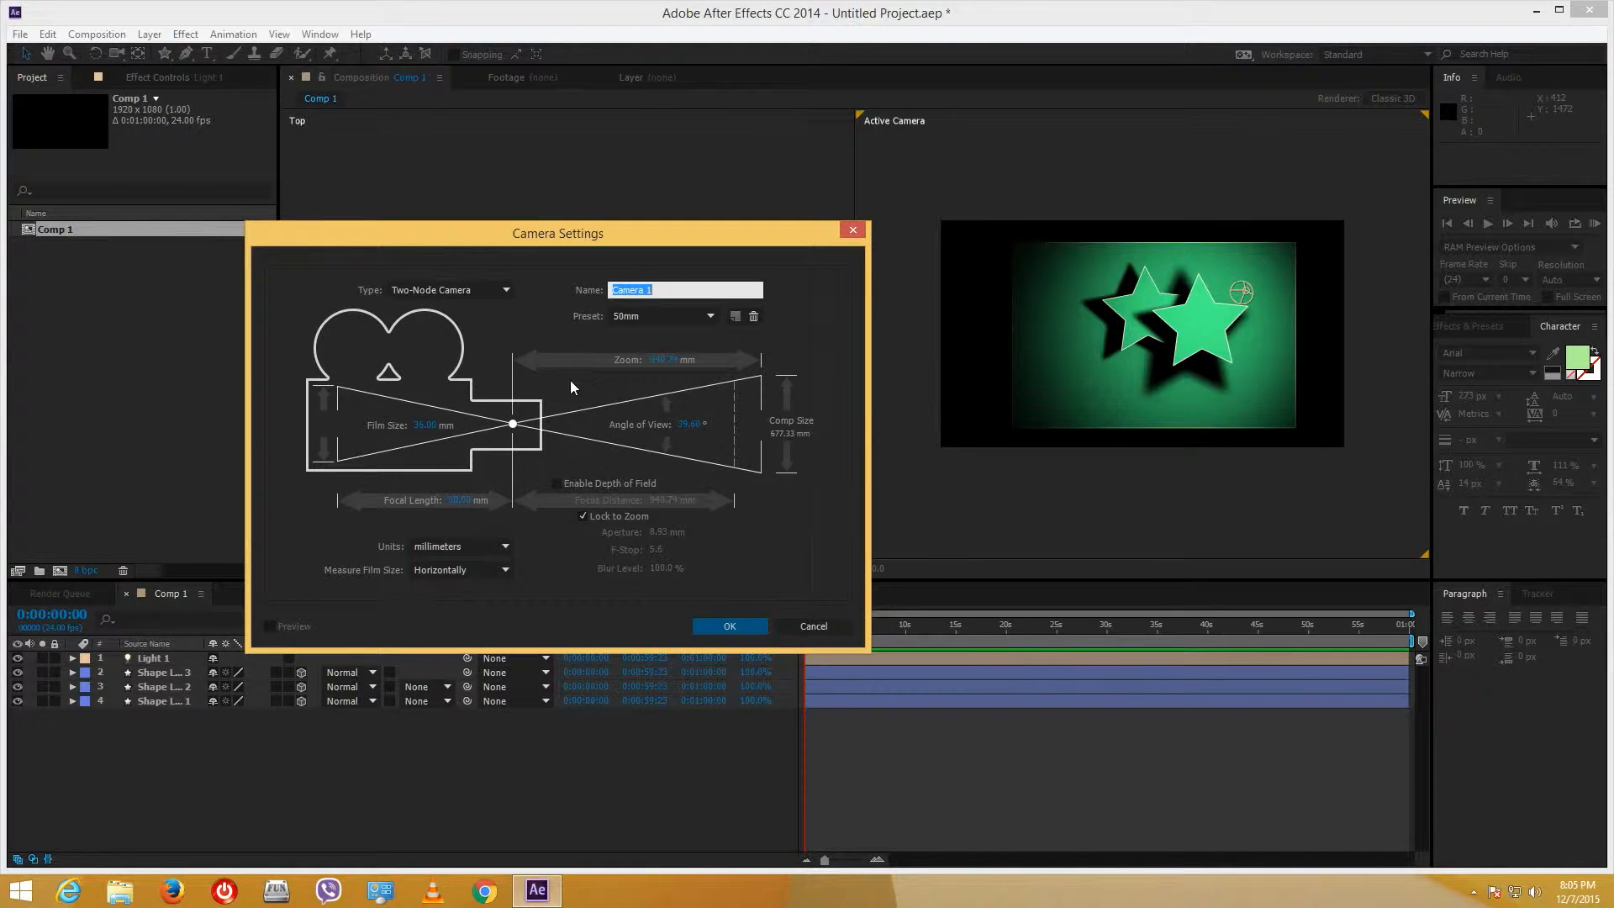
left_click(494, 291)
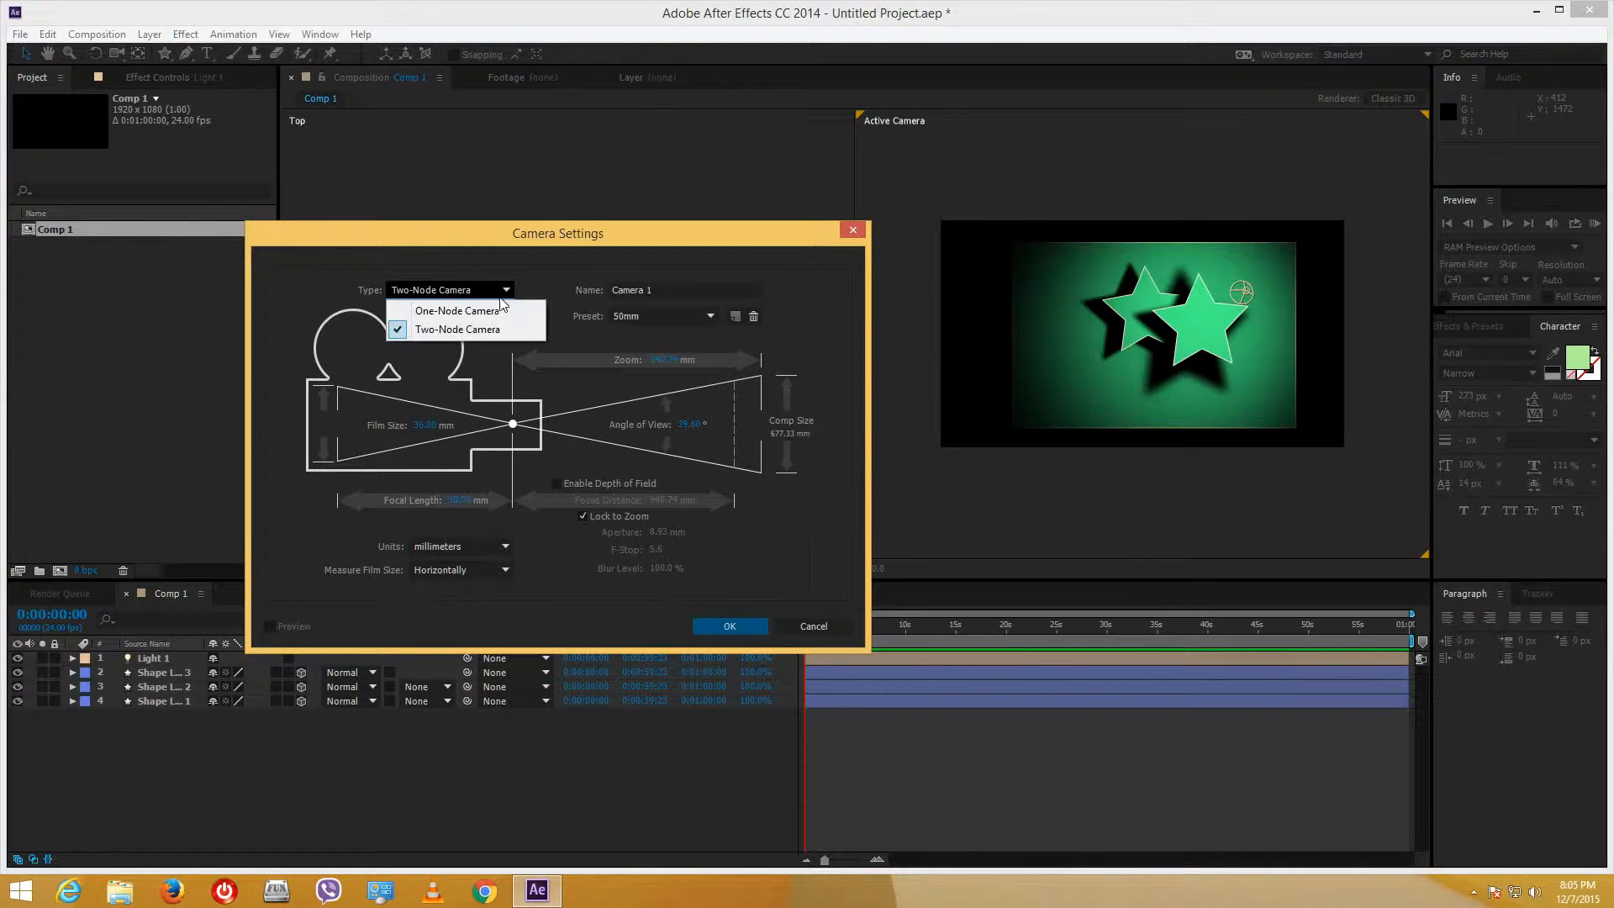
left_click(496, 313)
left_click(491, 290)
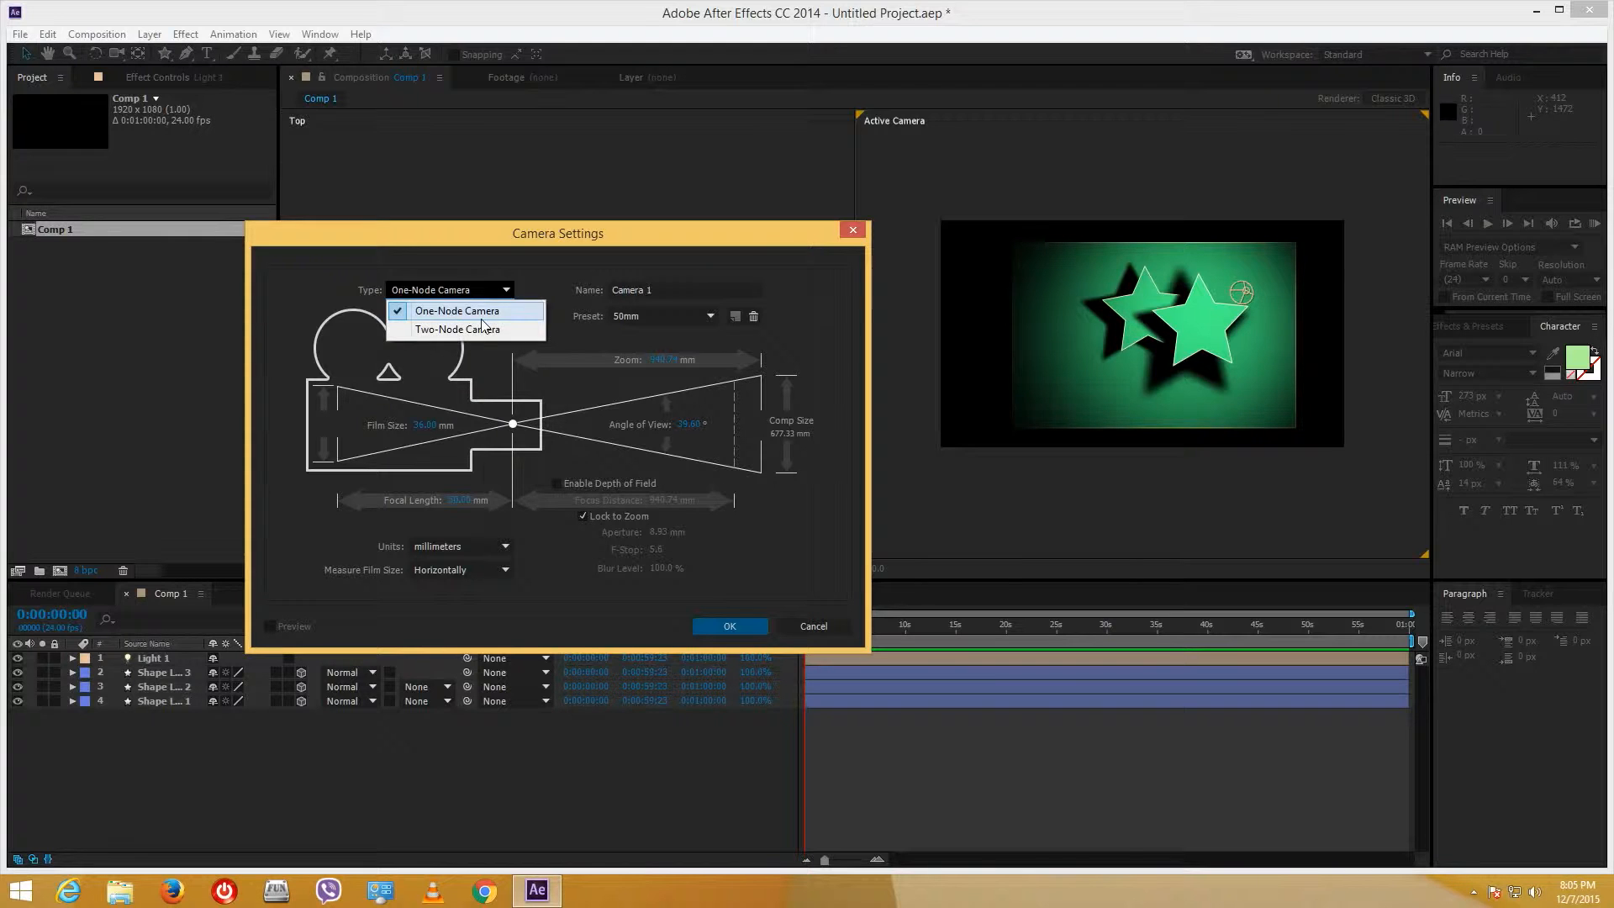
left_click(481, 328)
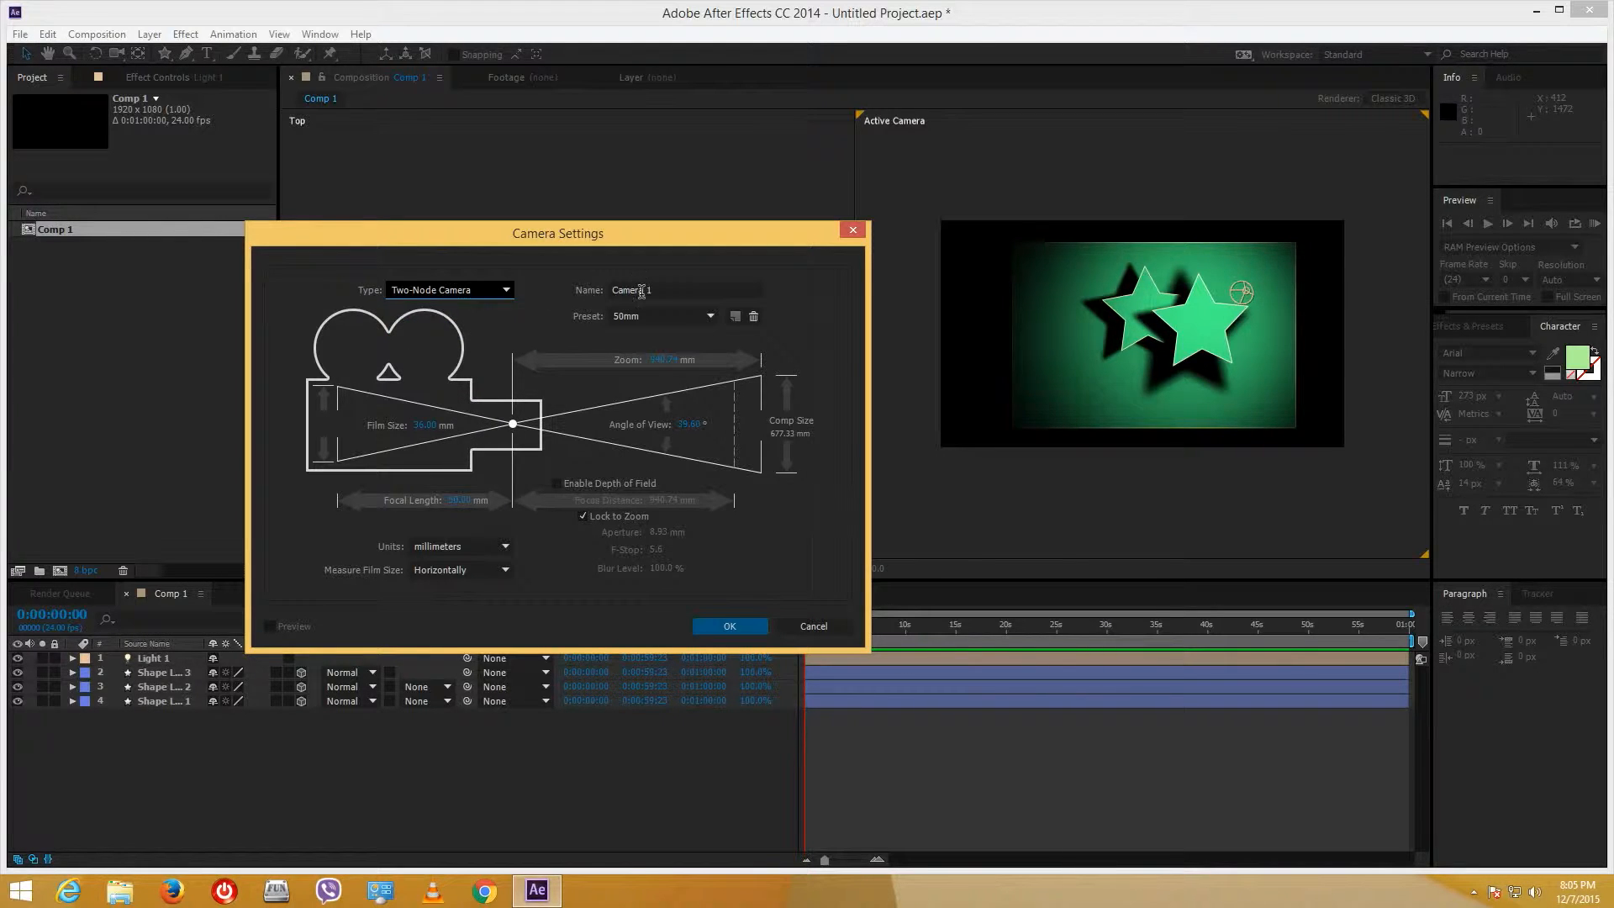
key("Tab")
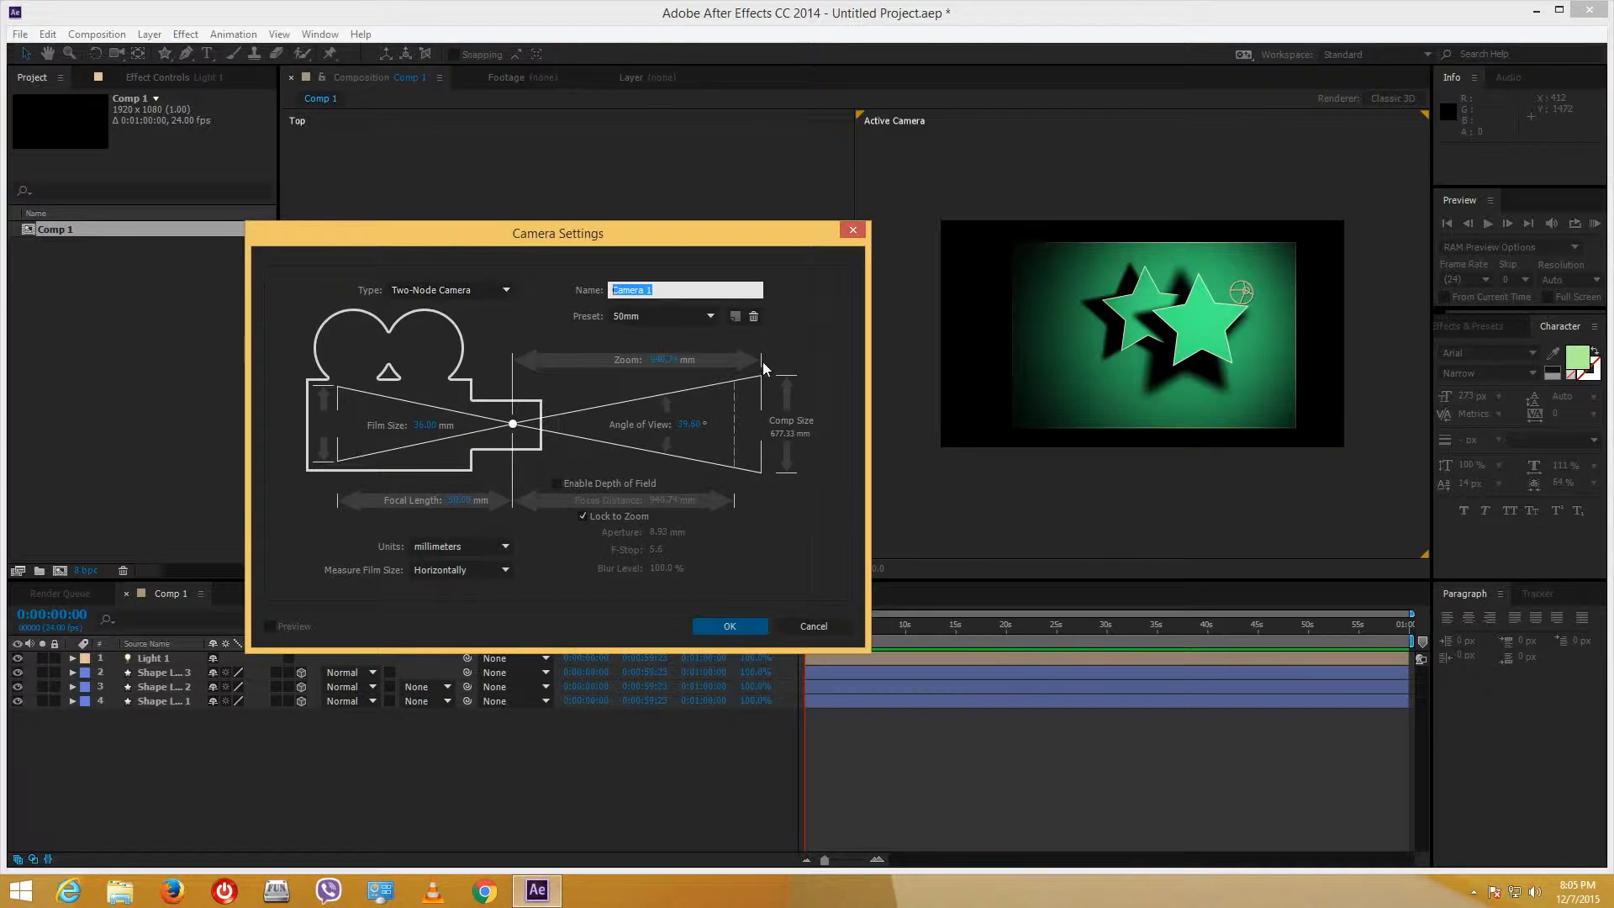
left_click(655, 318)
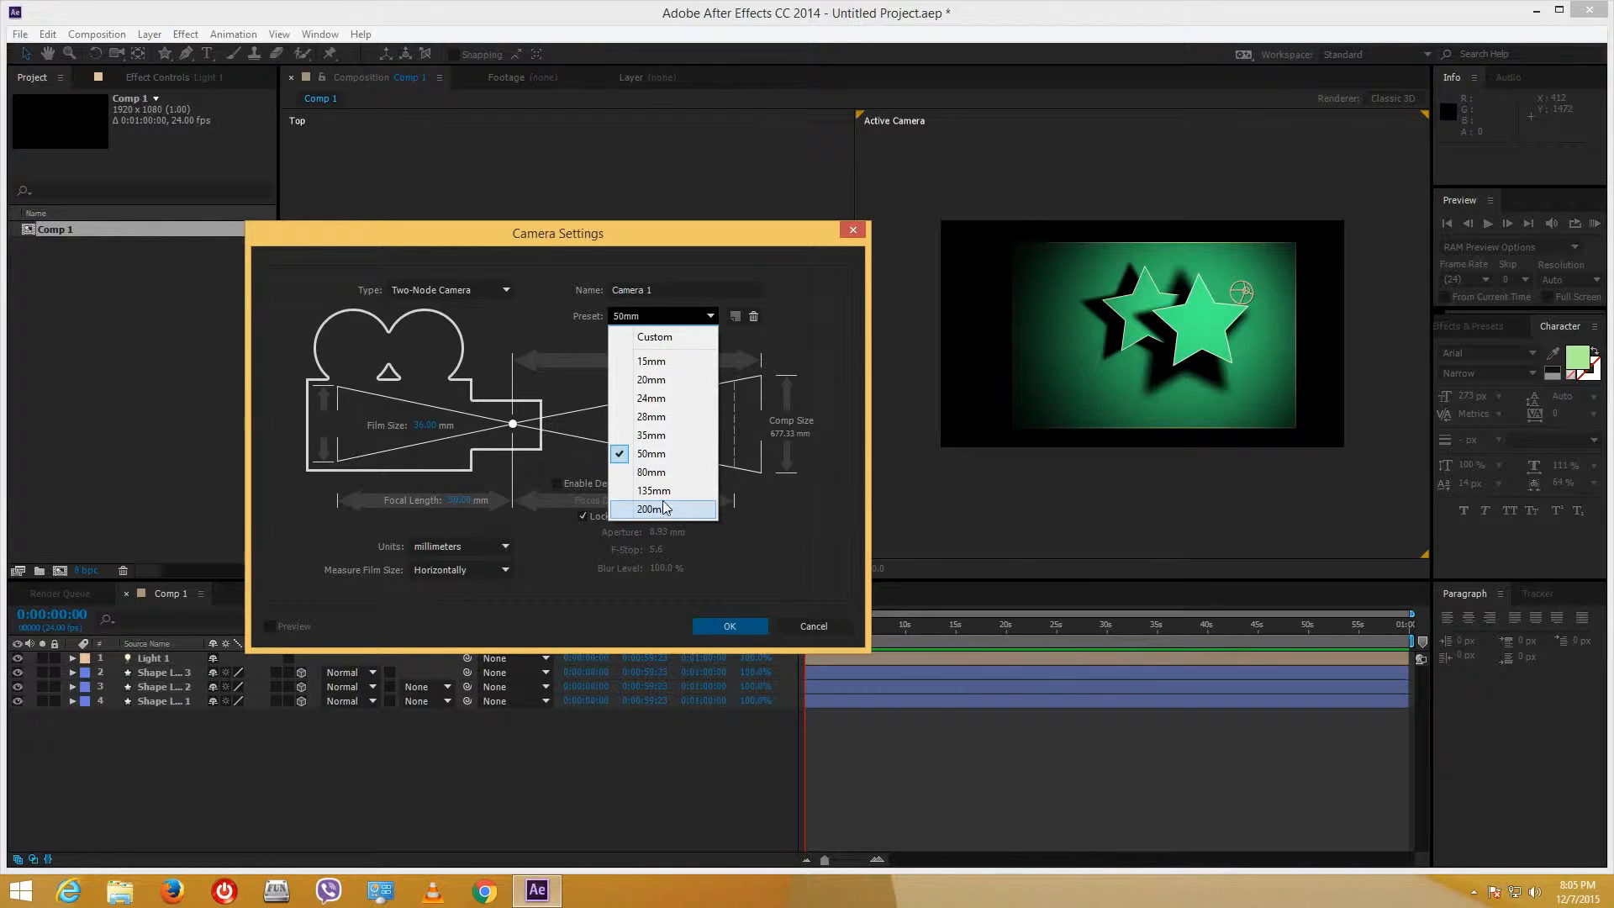
left_click(664, 436)
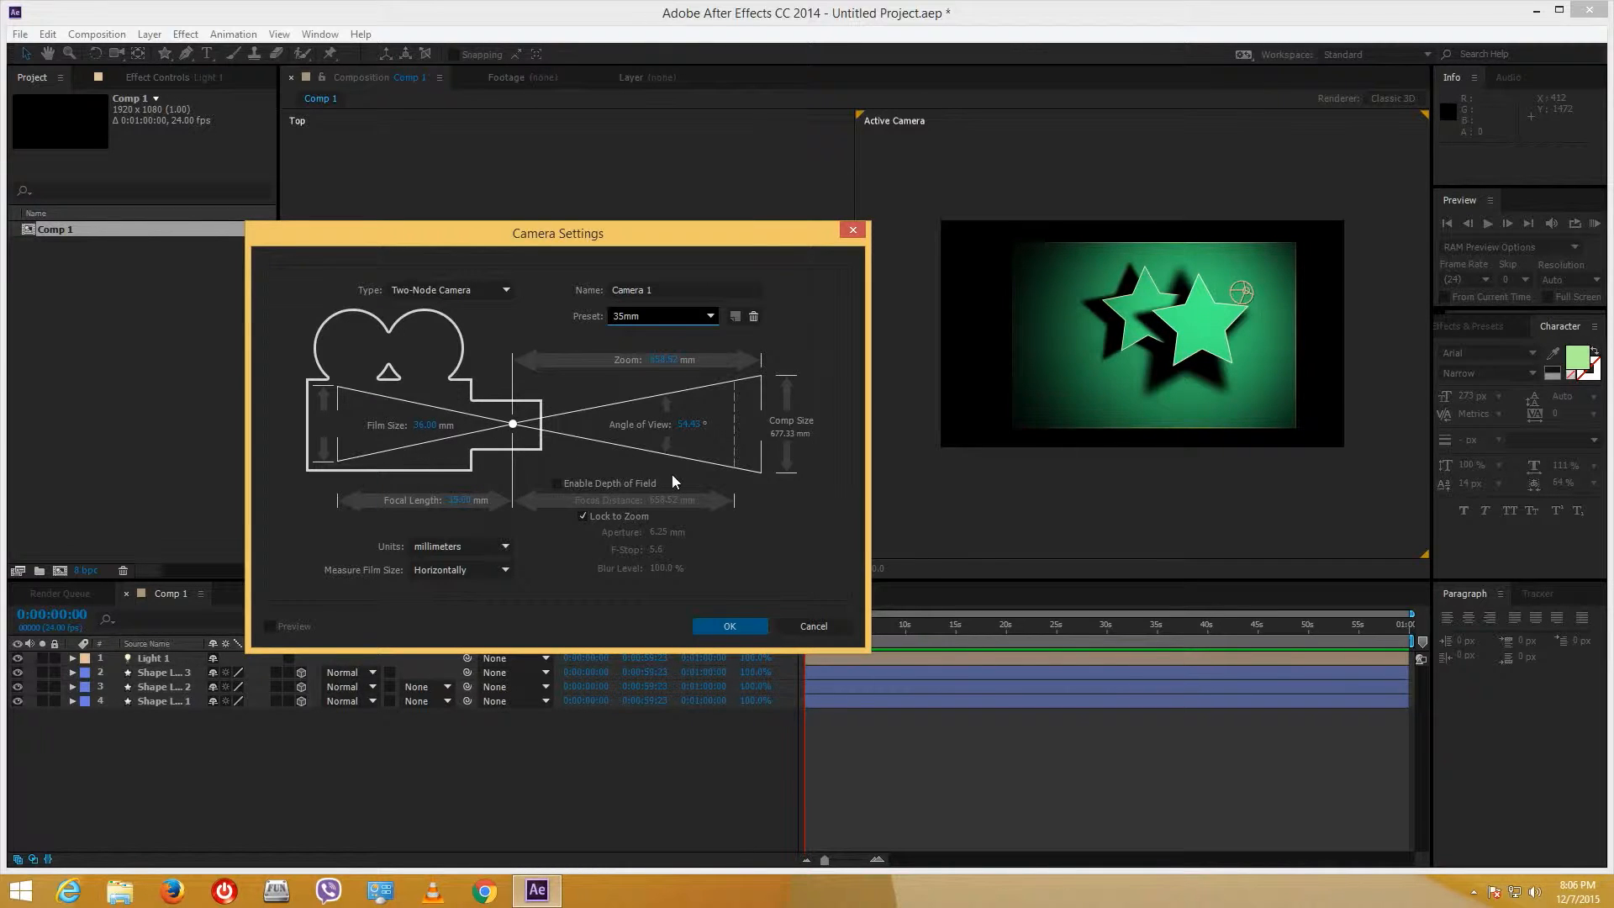
left_click(646, 487)
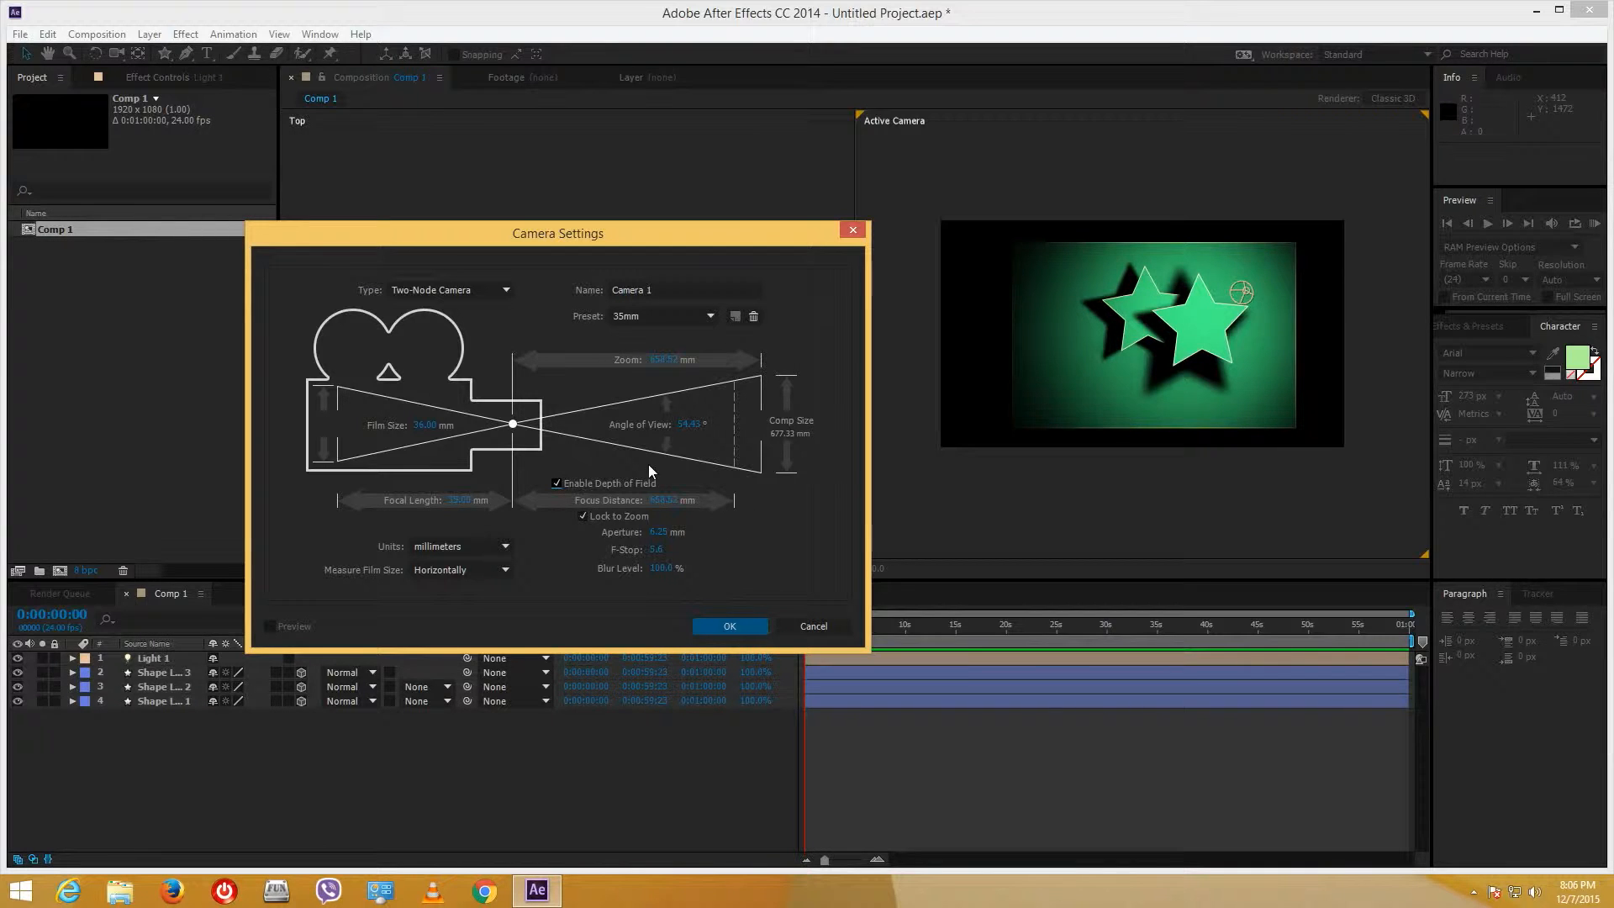
left_click(730, 629)
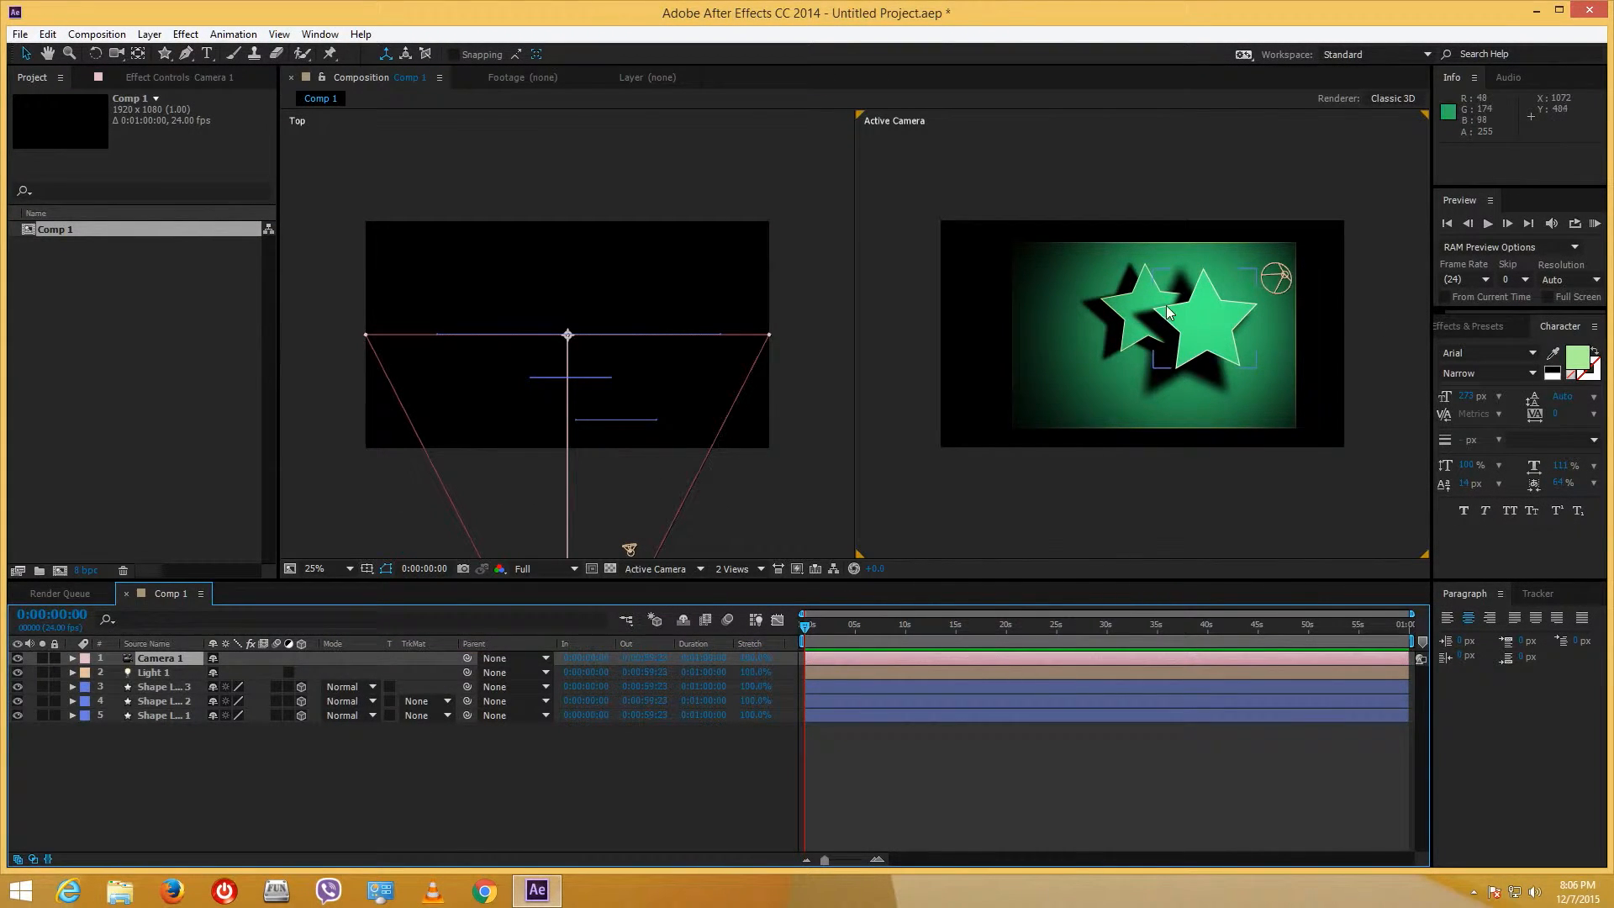
- Move Camera 1 and its point of interest in Top view, then orbit it to 916.7, -343.9, -1221.4
scroll(725, 412, "down", 4)
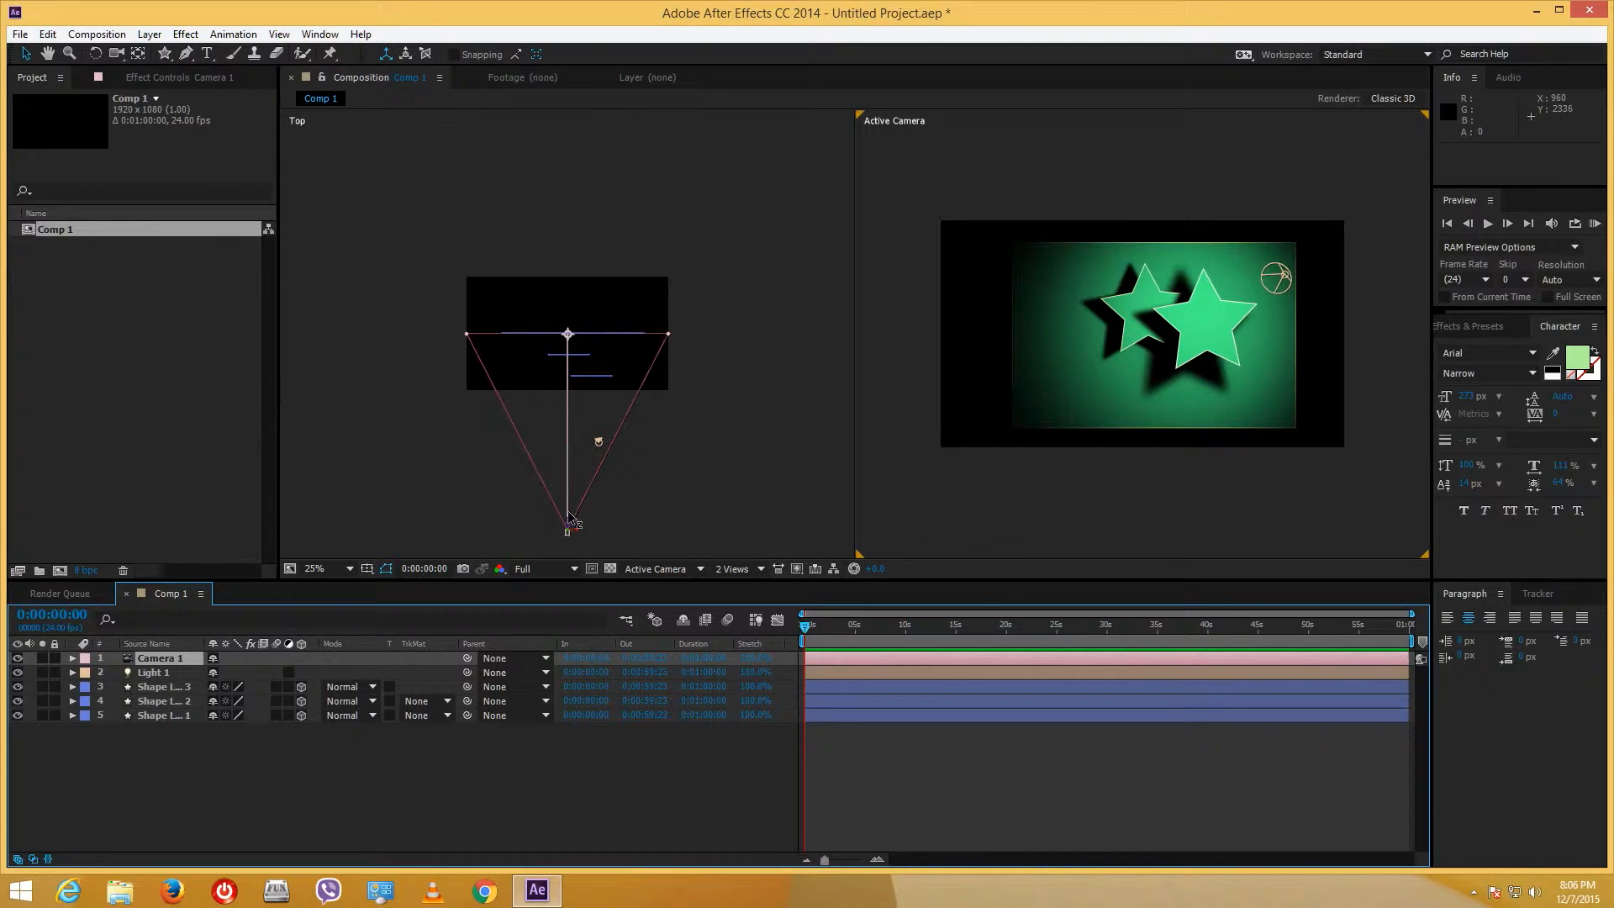
left_click_drag(570, 528, 569, 460)
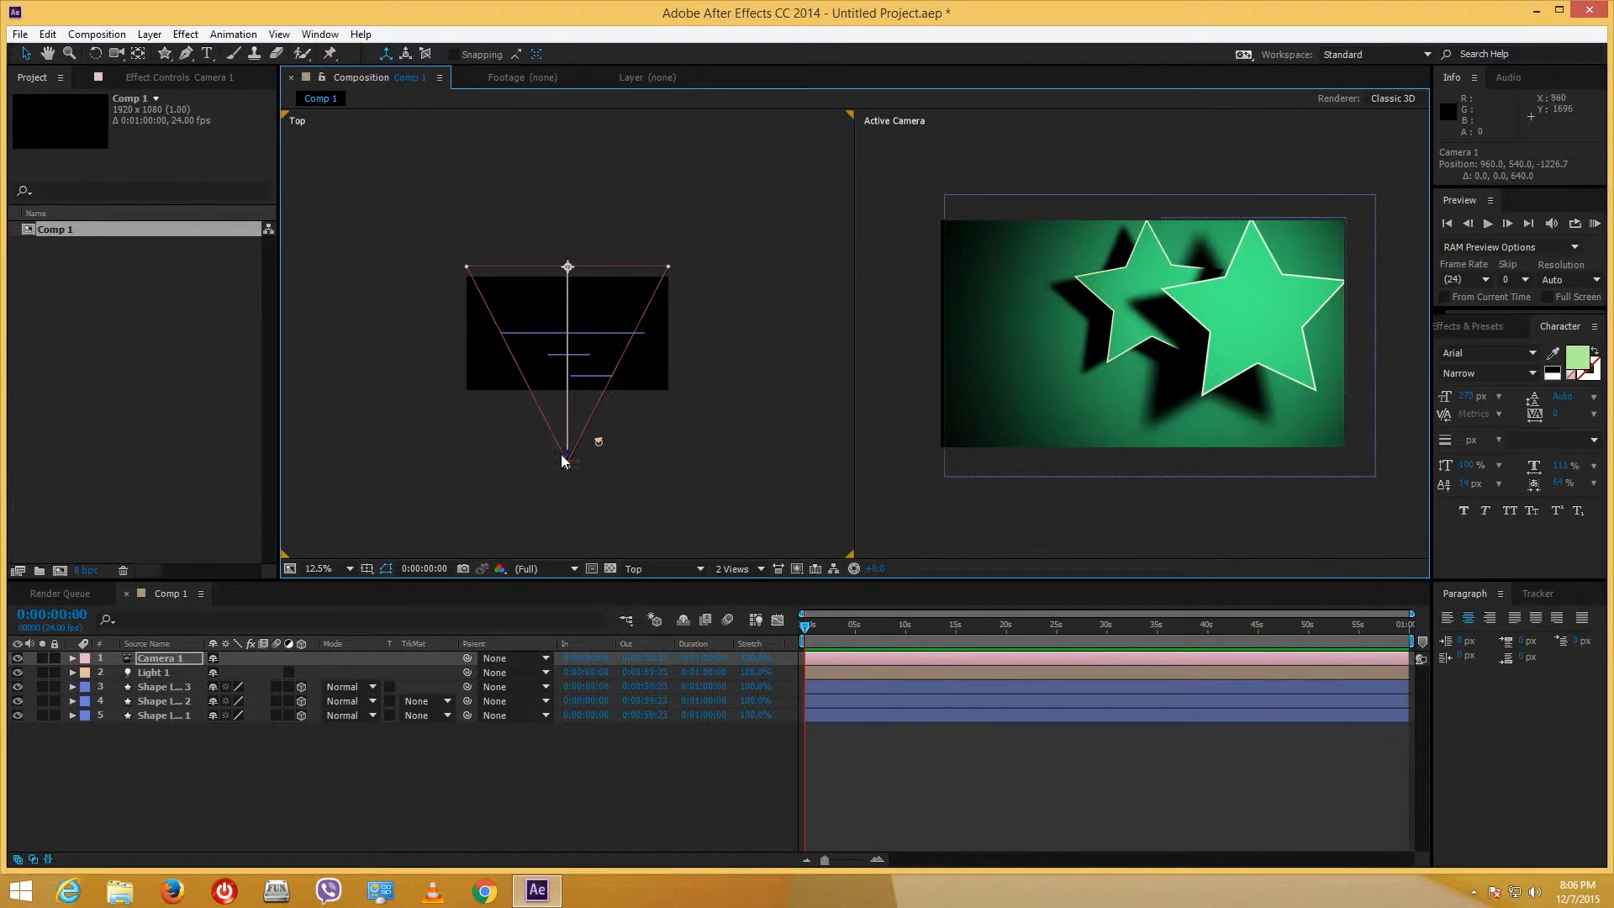
left_click_drag(569, 460, 569, 496)
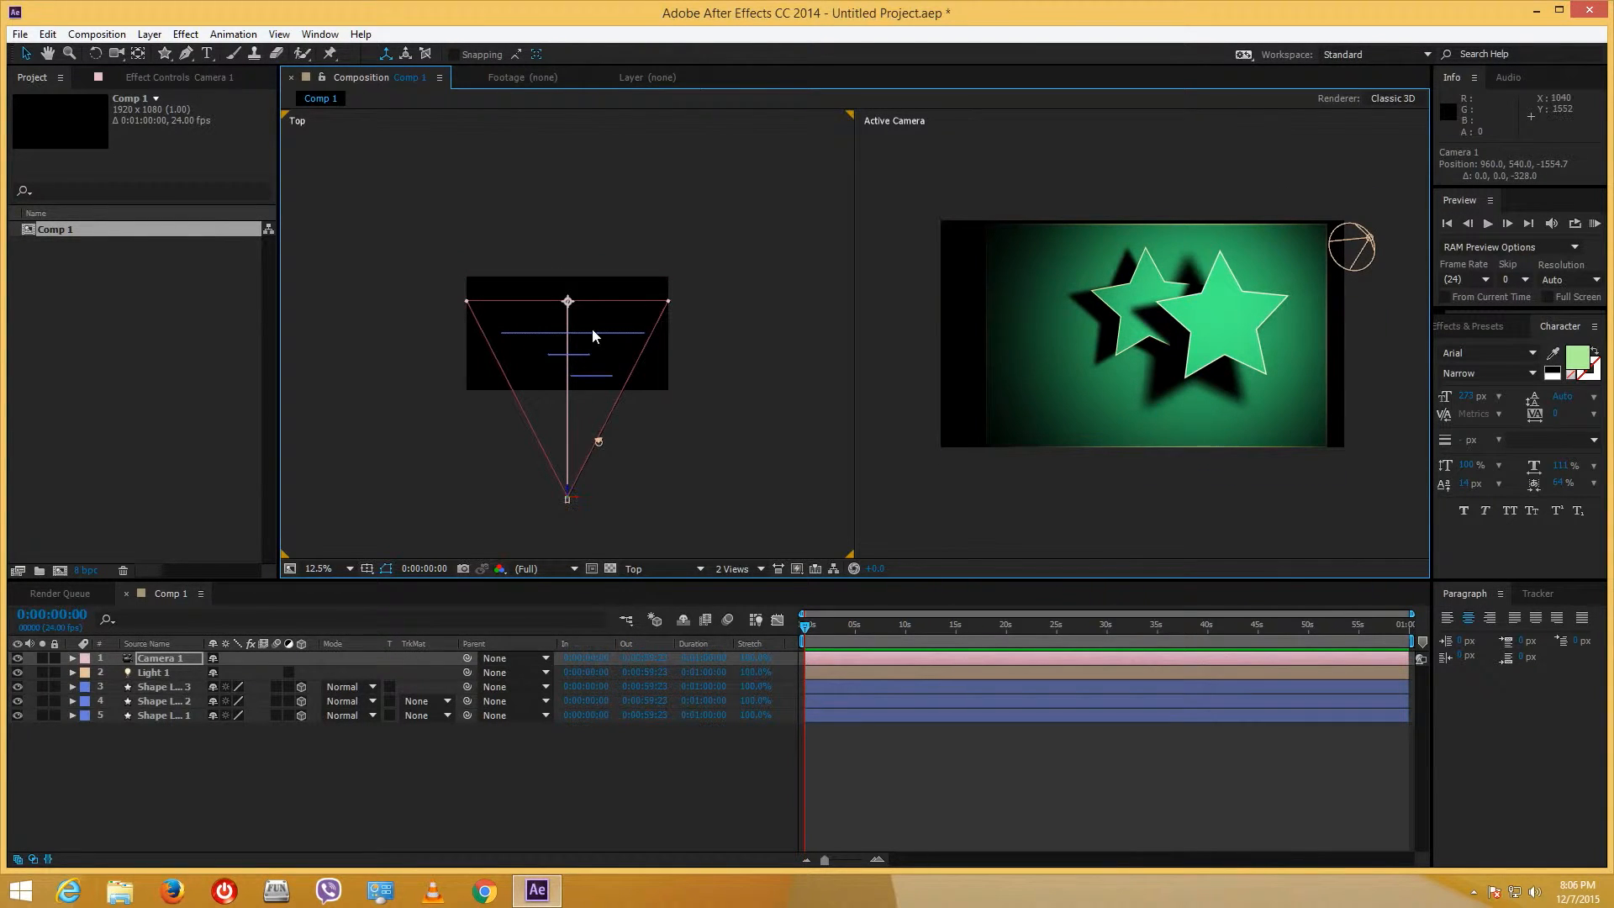
left_click_drag(568, 304, 574, 361)
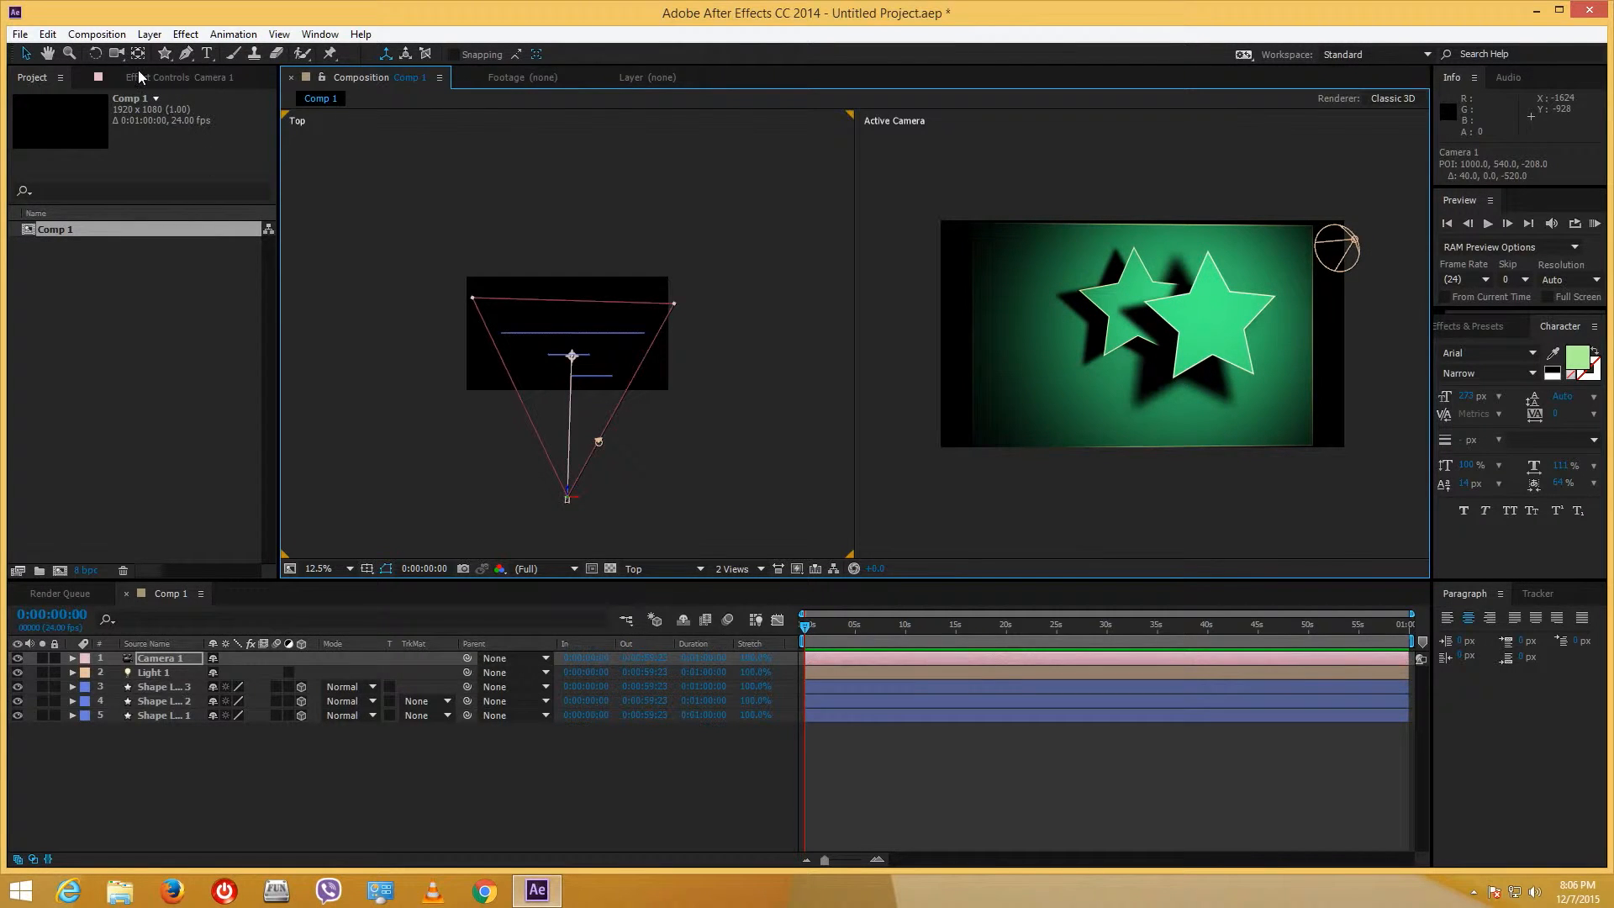
left_click_drag(123, 52, 184, 74)
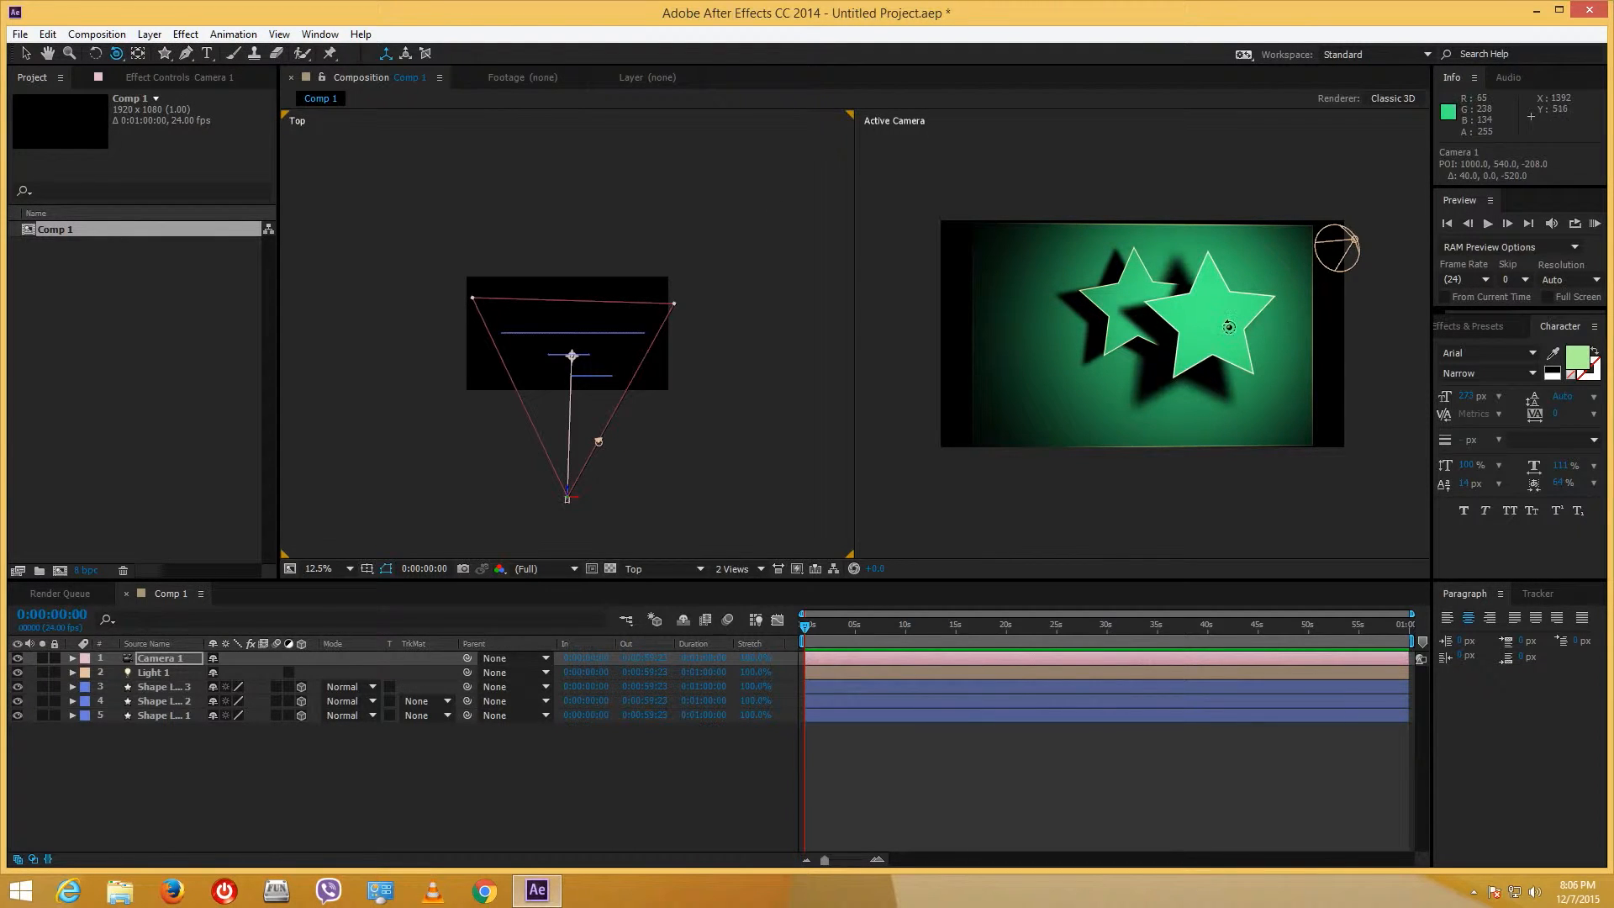
mouse_move(1223, 333)
left_mouse_down()
mouse_move(1222, 352)
mouse_move(1209, 325)
mouse_move(1216, 347)
left_mouse_up()
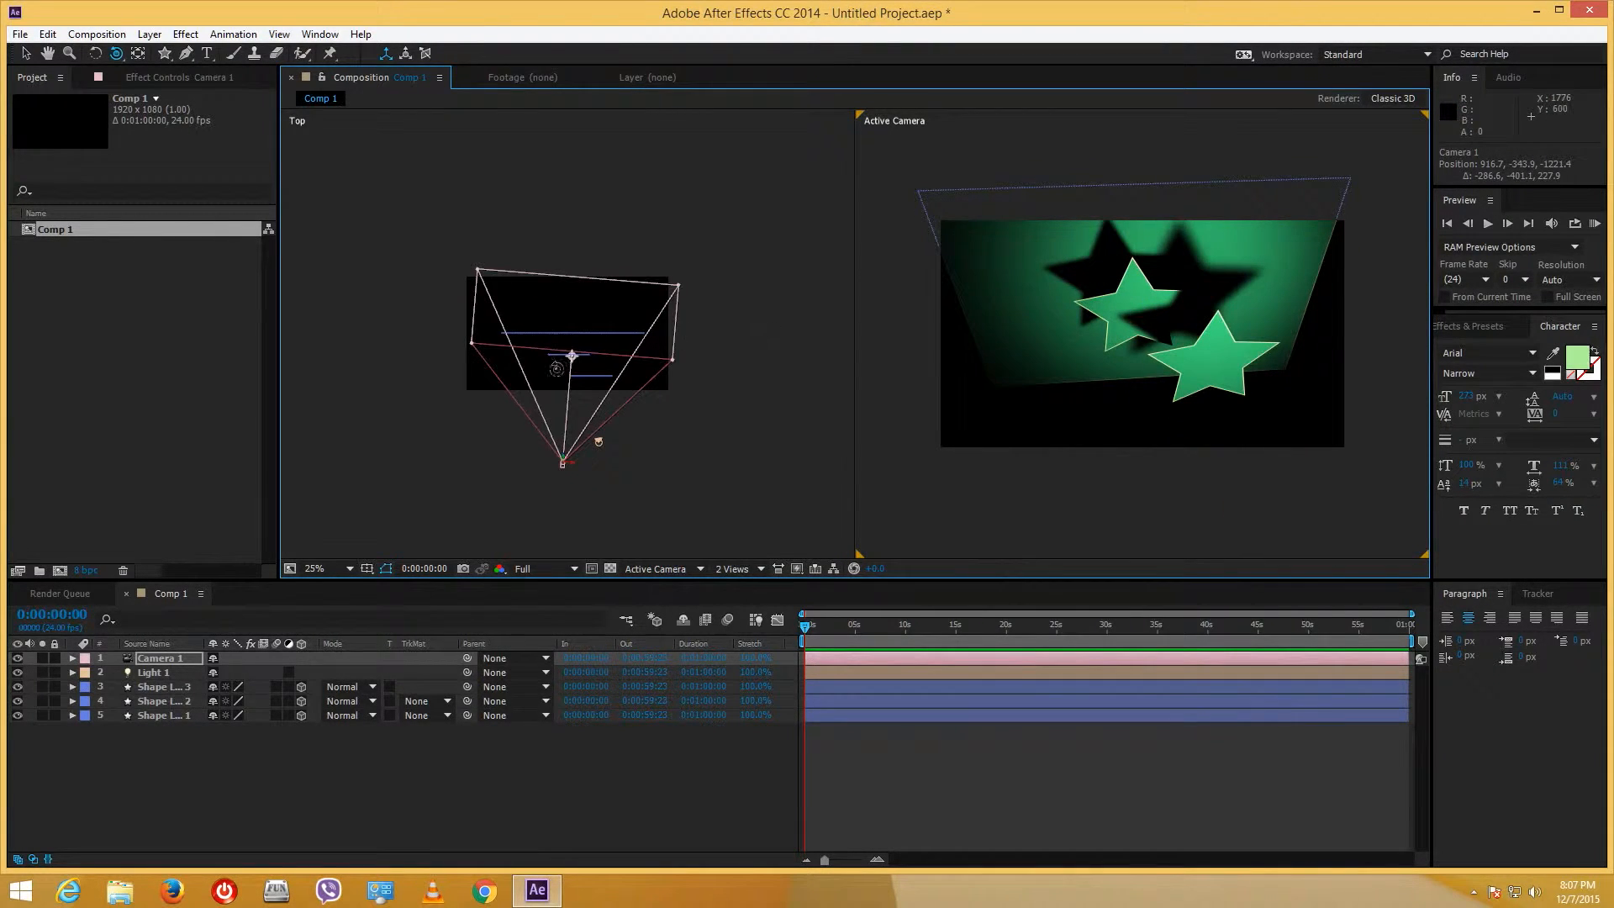
- Swing Camera 1's aim aside and orbit it to view the stars from a sideways angle
left_click(23, 53)
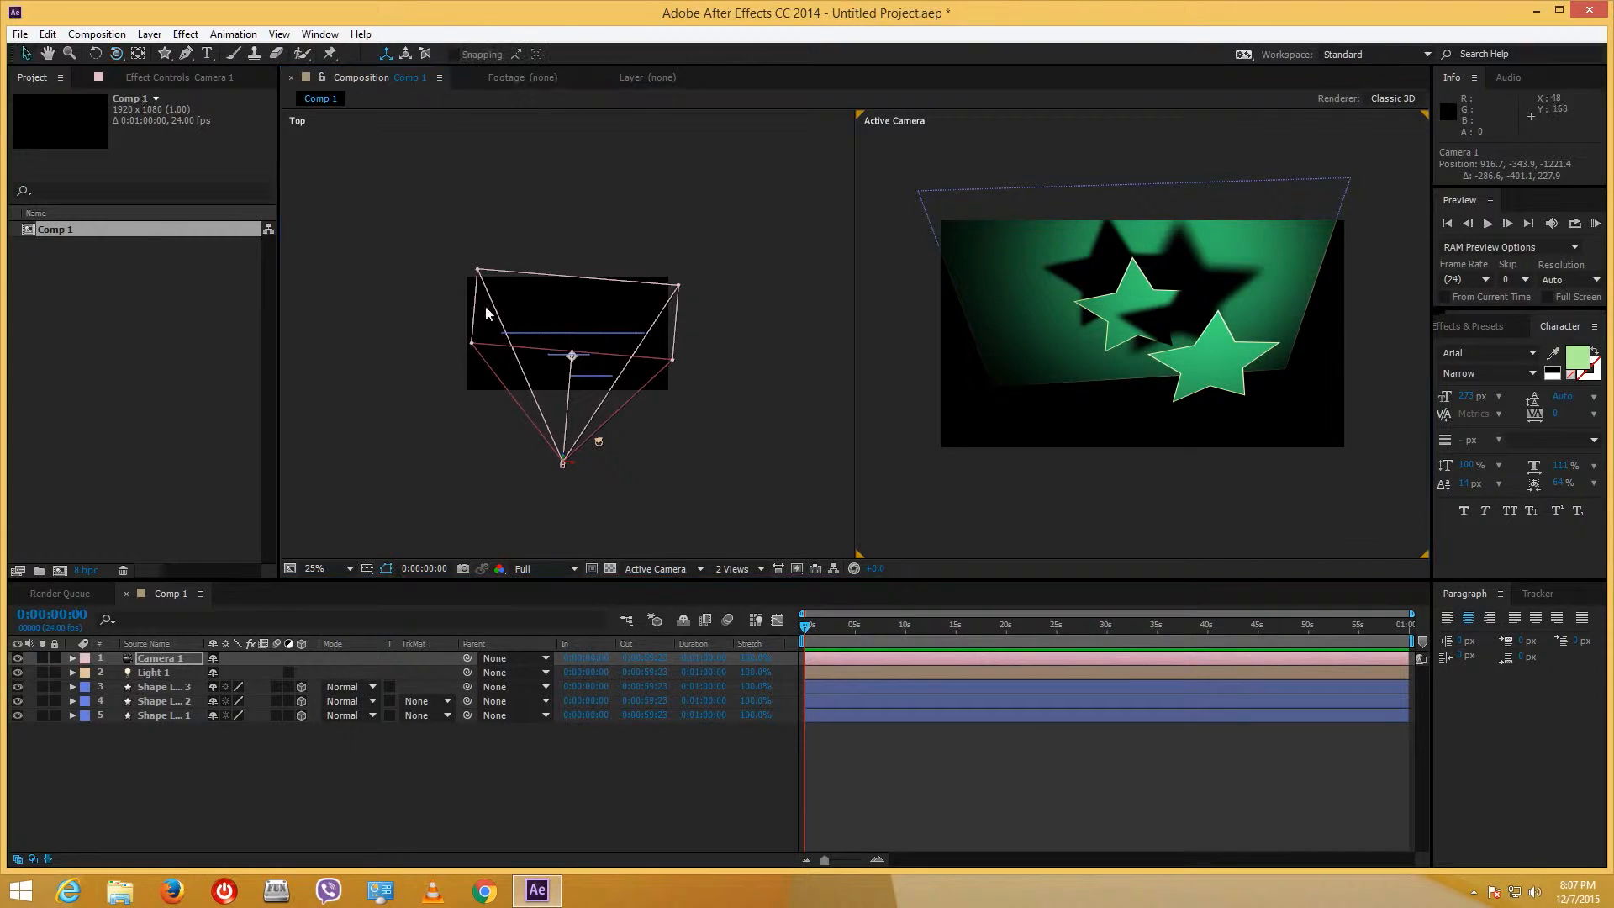
left_click_drag(572, 355, 591, 378)
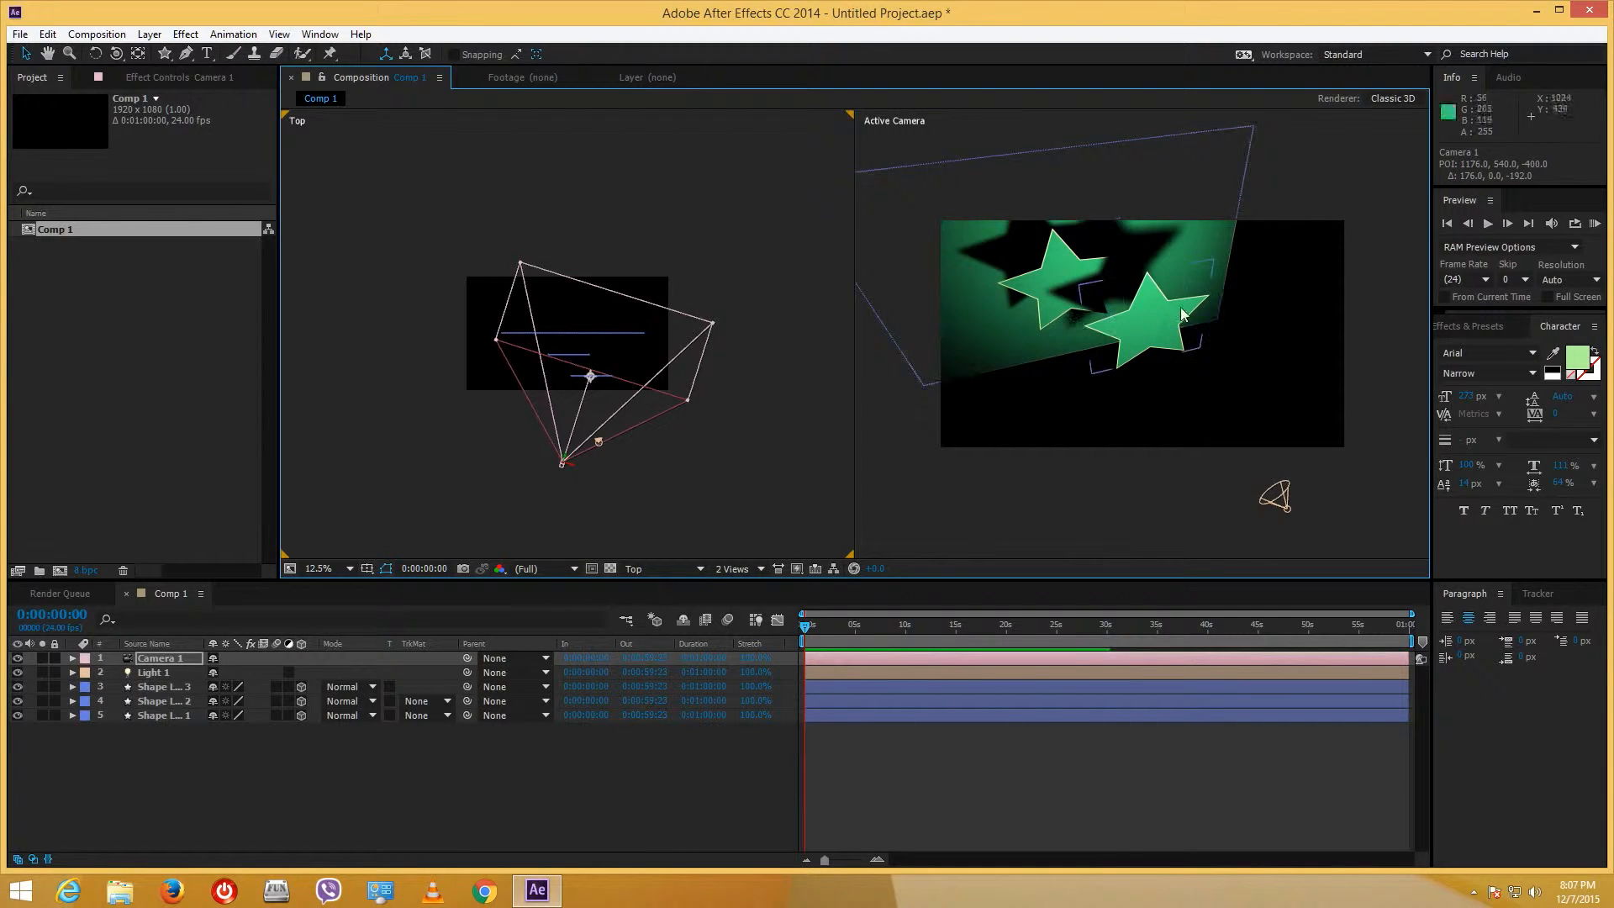
left_click(117, 53)
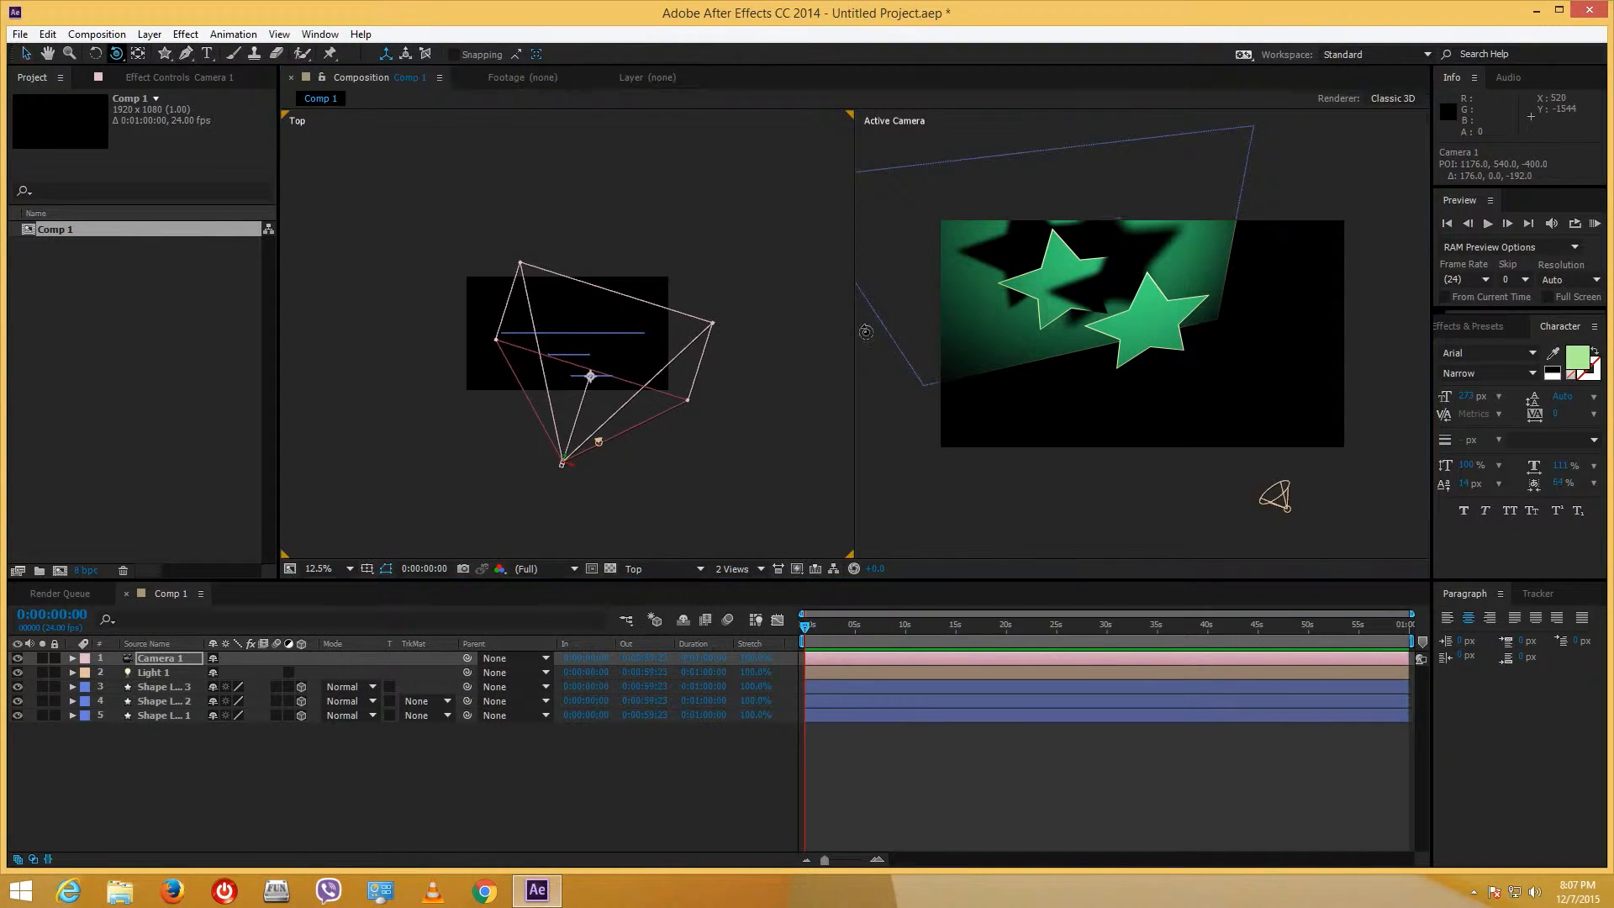
mouse_move(1147, 310)
left_mouse_down()
mouse_move(1110, 281)
mouse_move(1117, 264)
mouse_move(1143, 307)
mouse_move(1169, 311)
left_mouse_up()
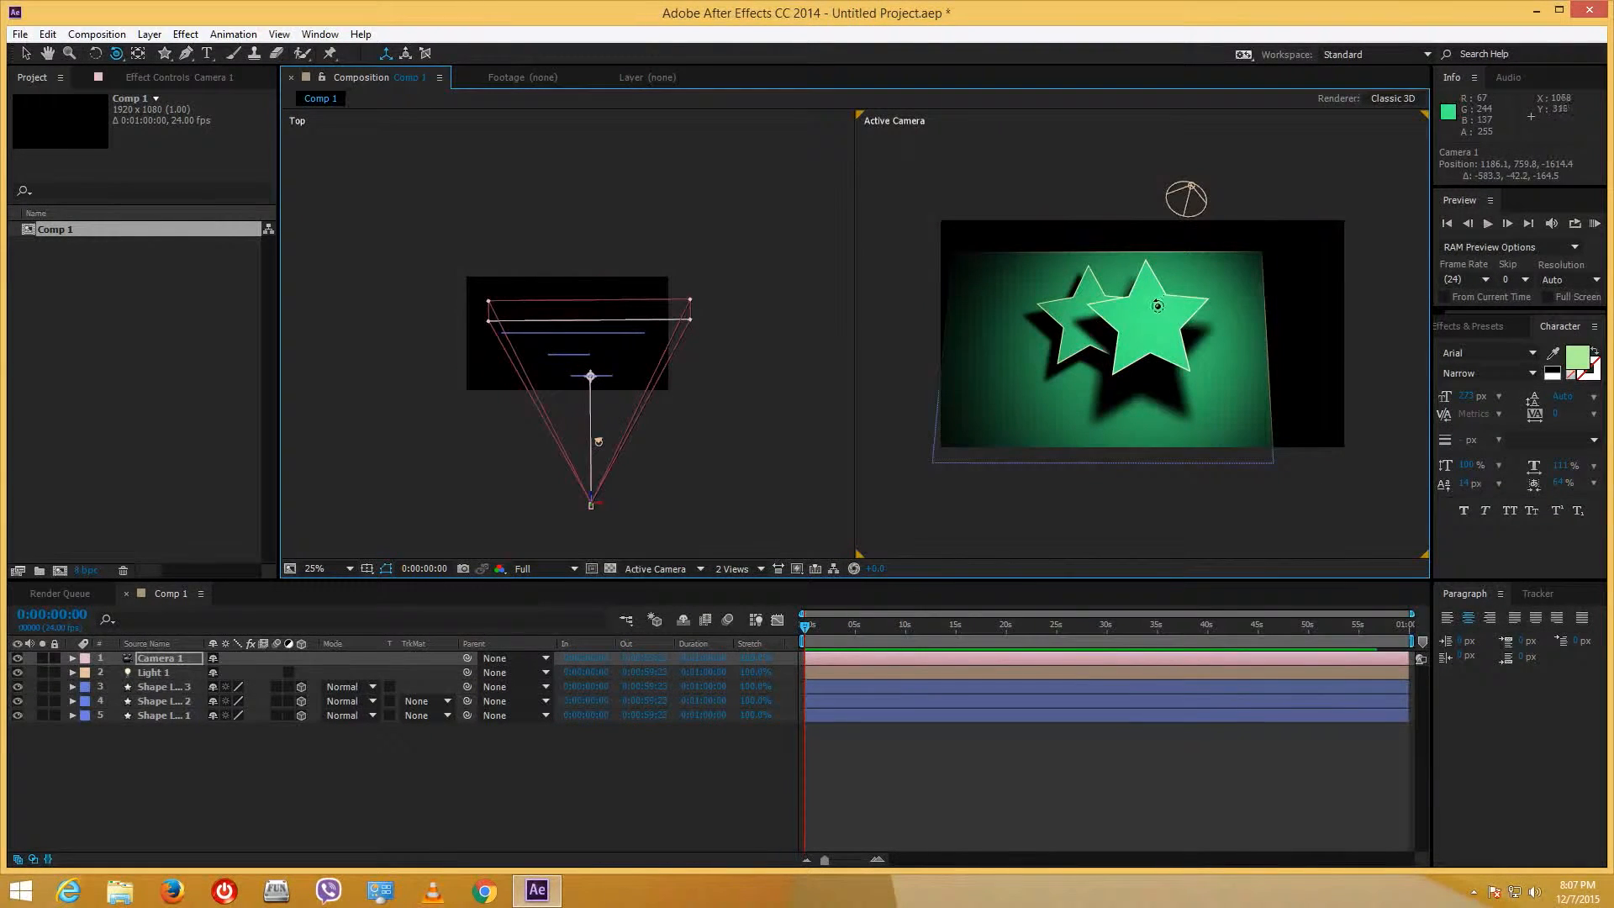
left_click_drag(1147, 311, 1165, 323)
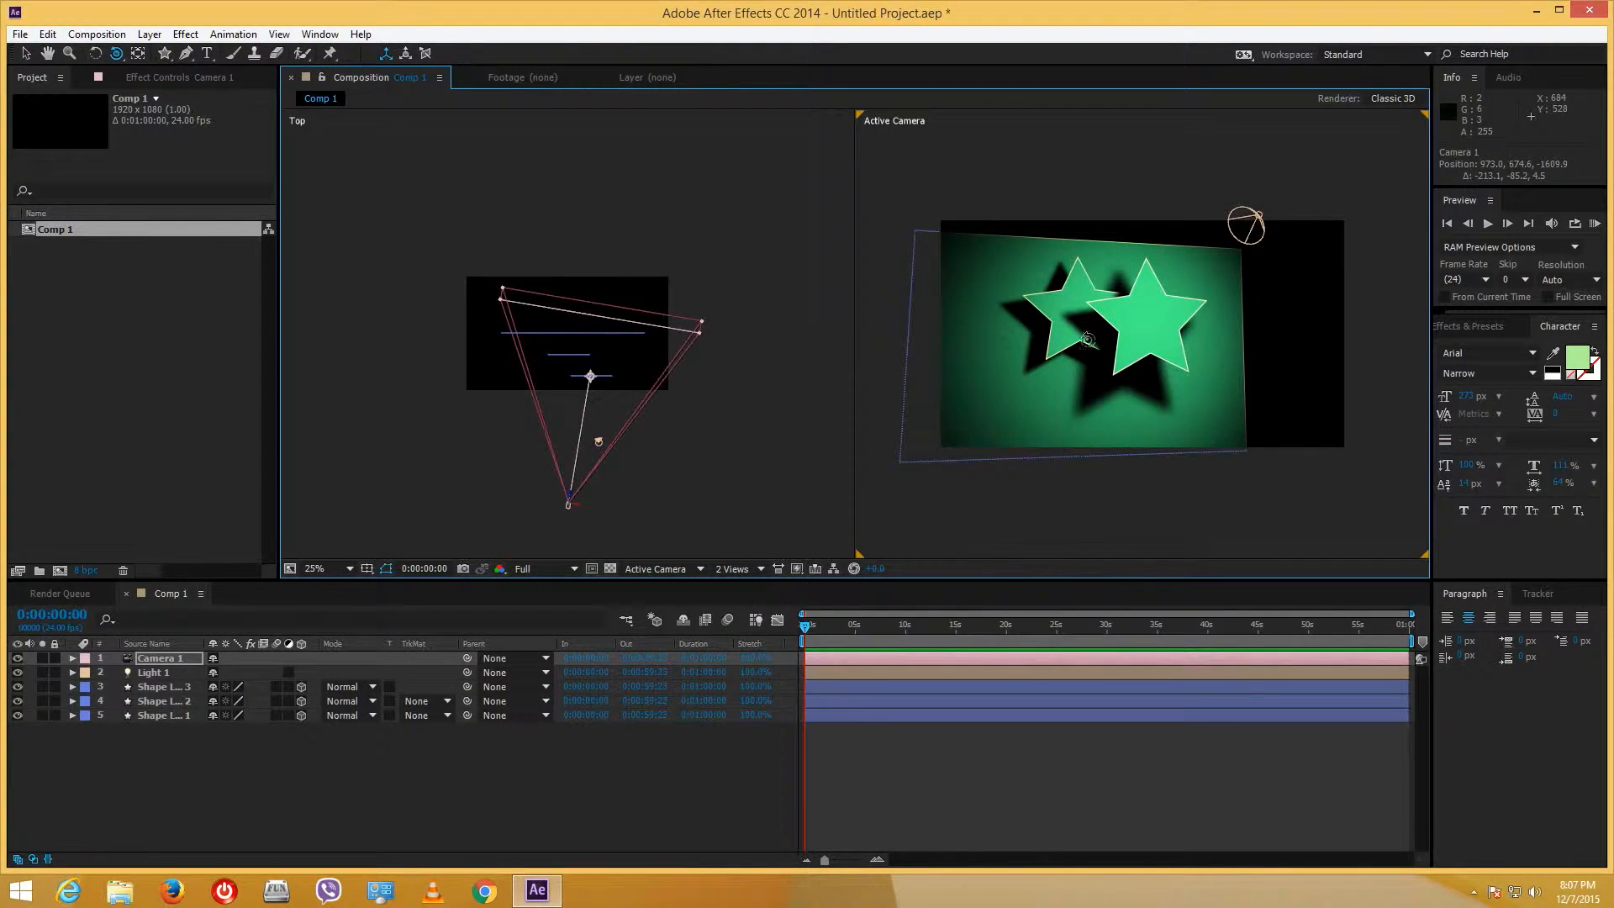
left_click_drag(1135, 332, 1131, 339)
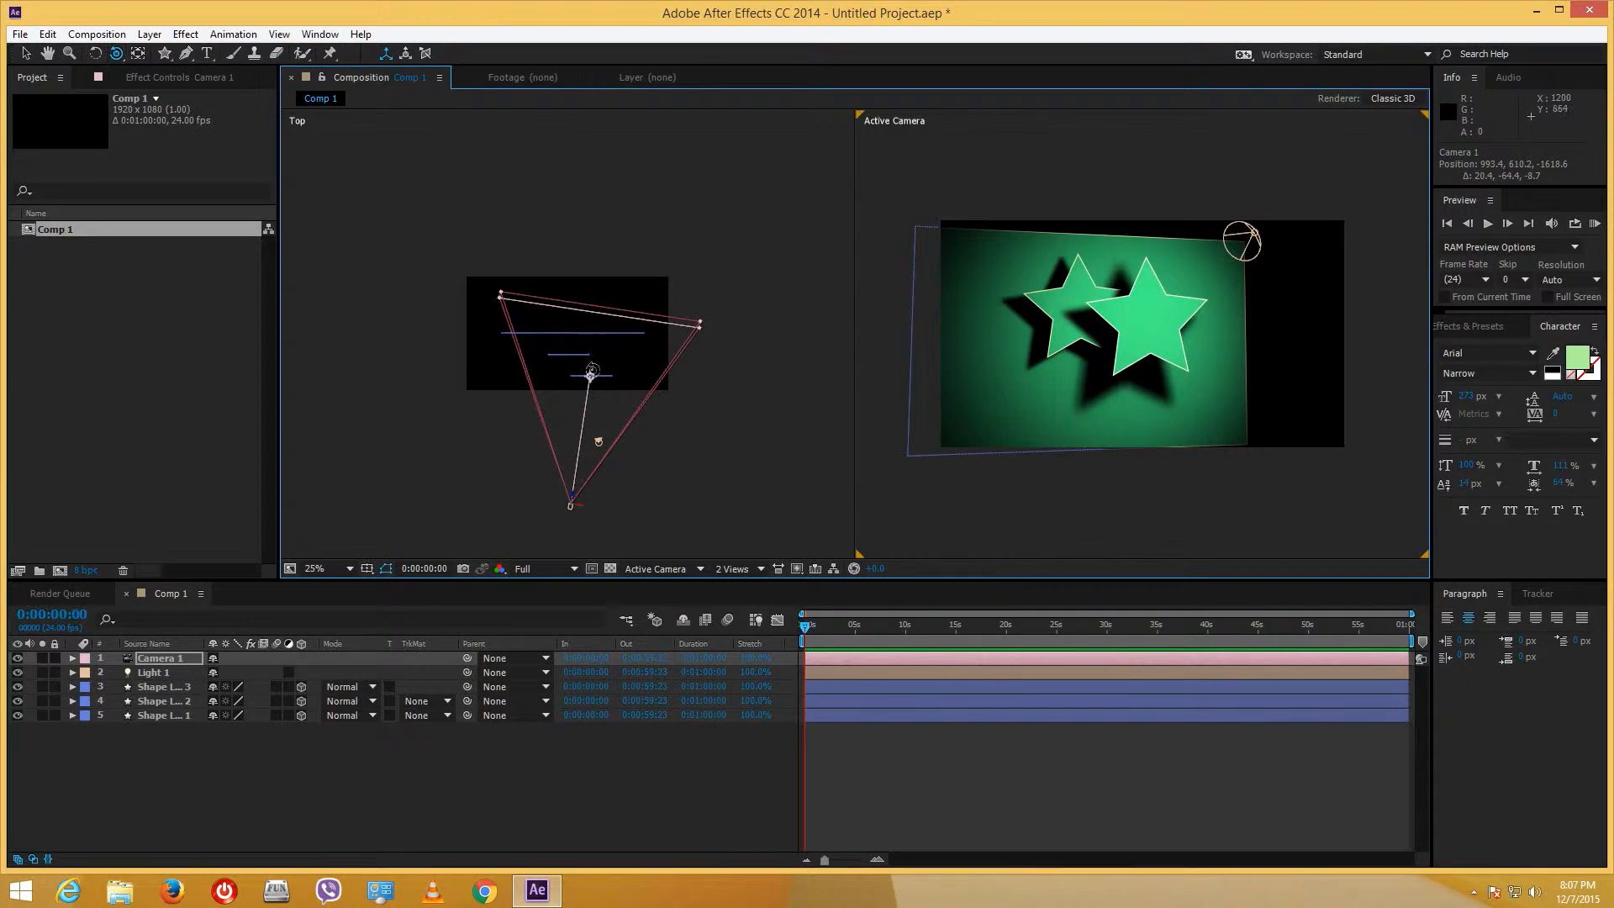
- Aim Camera 1 straight at the stars, move it closer, and pull its point of interest in
left_click(25, 53)
left_click_drag(590, 383, 572, 357)
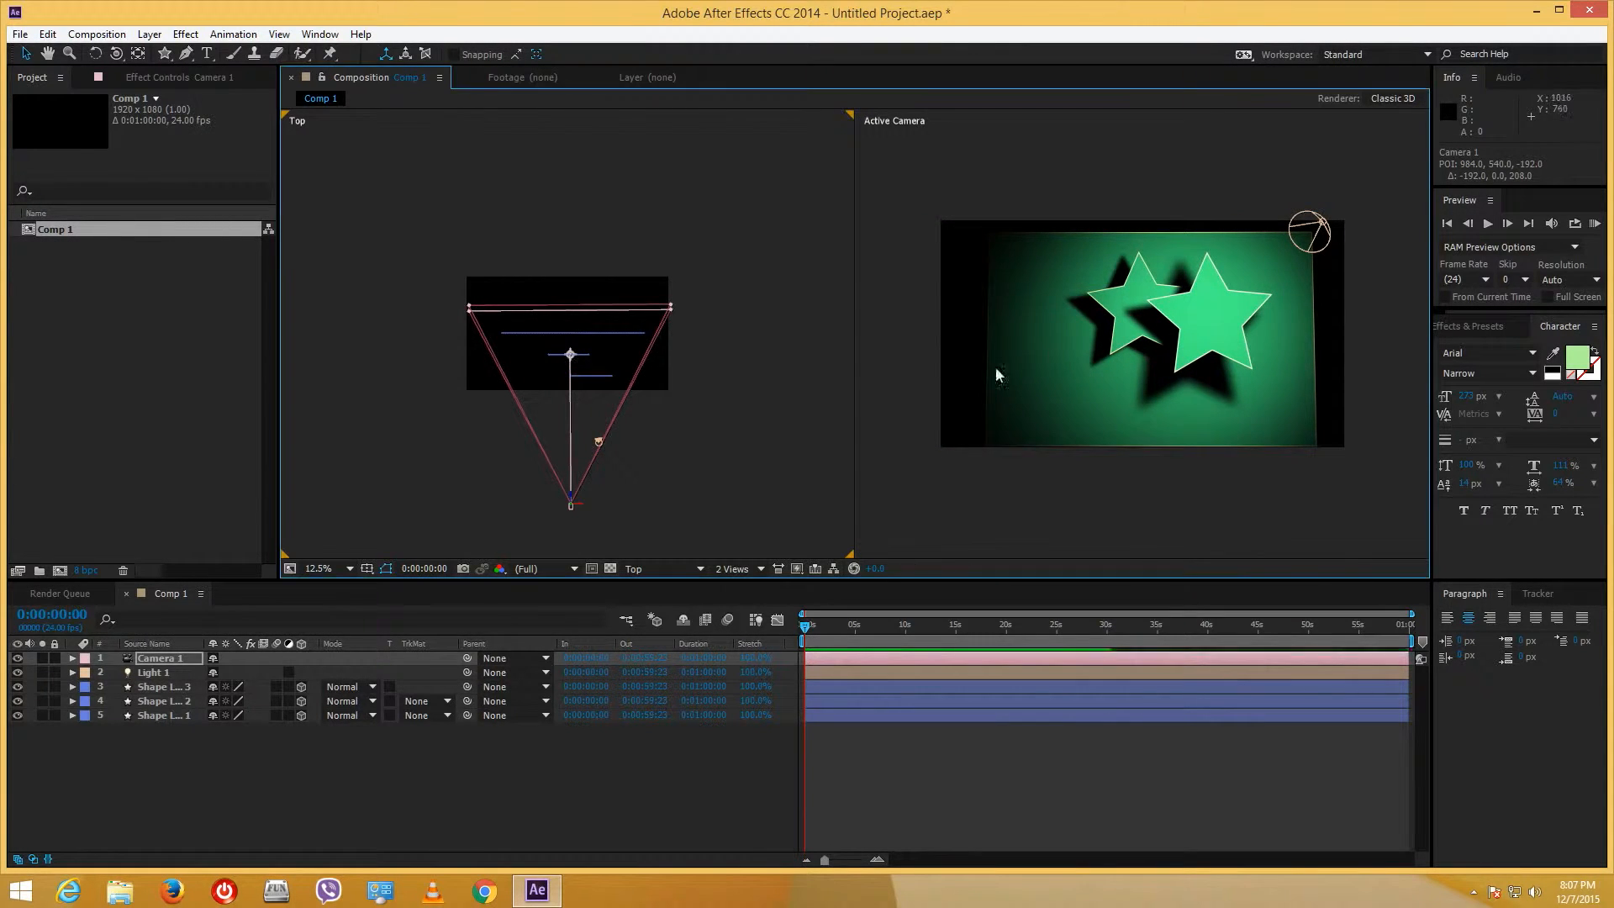
left_click_drag(571, 502, 572, 452)
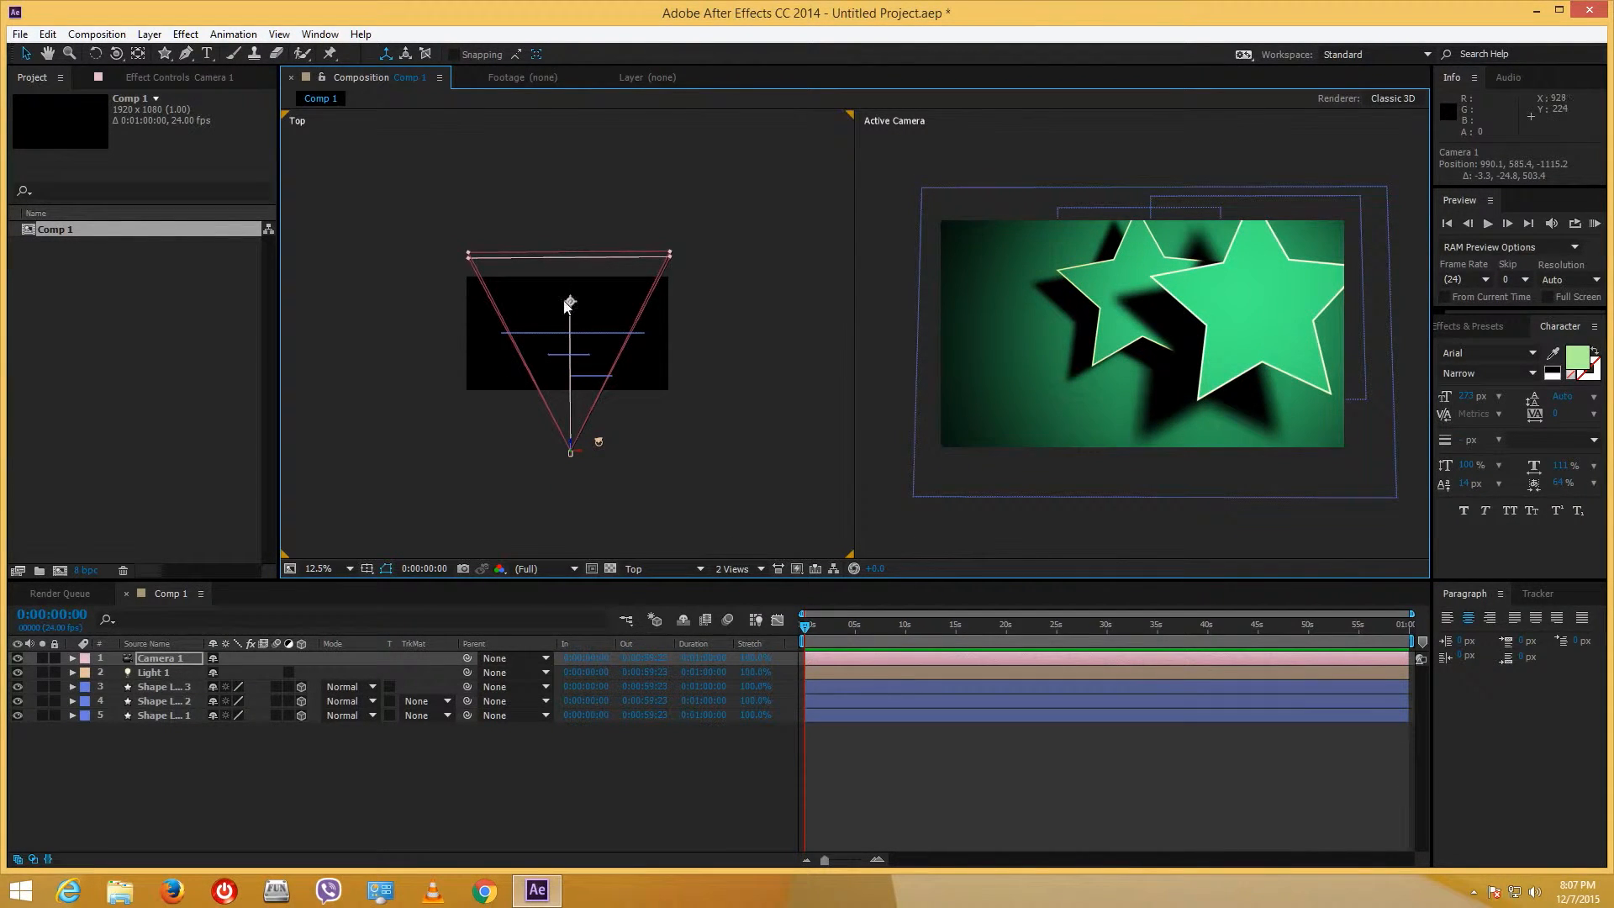
left_click_drag(568, 305, 569, 357)
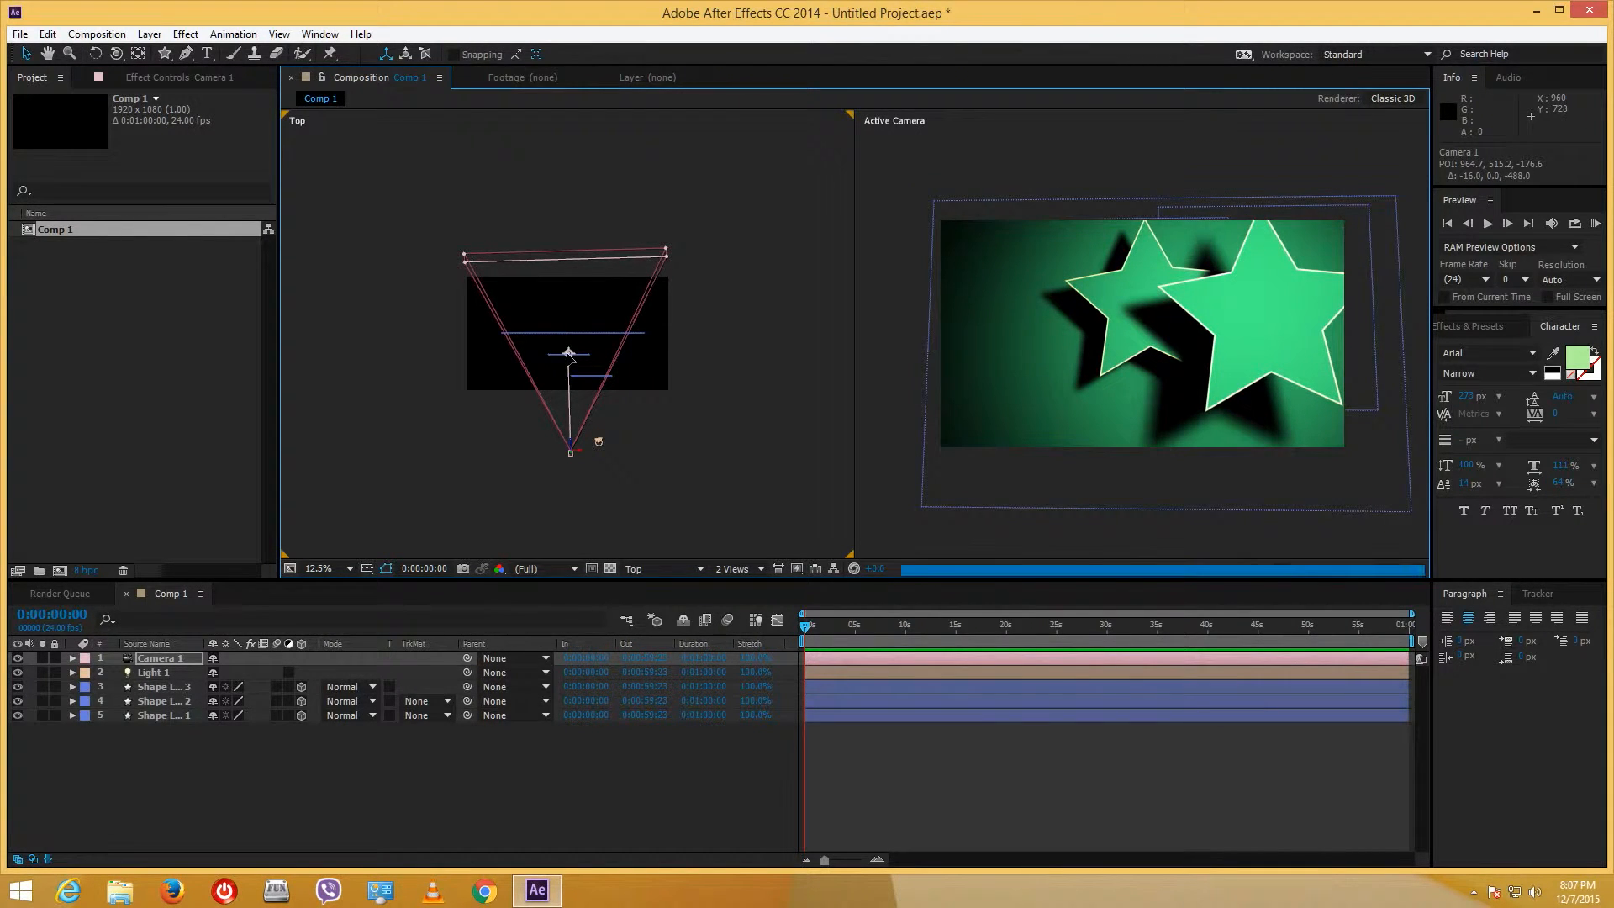
- Orbit Camera 1 to a tilted view at 1167.2, 869.6, -1024.2 with preview resolution set to Third
key("c")
scroll(1208, 385, "down", 1)
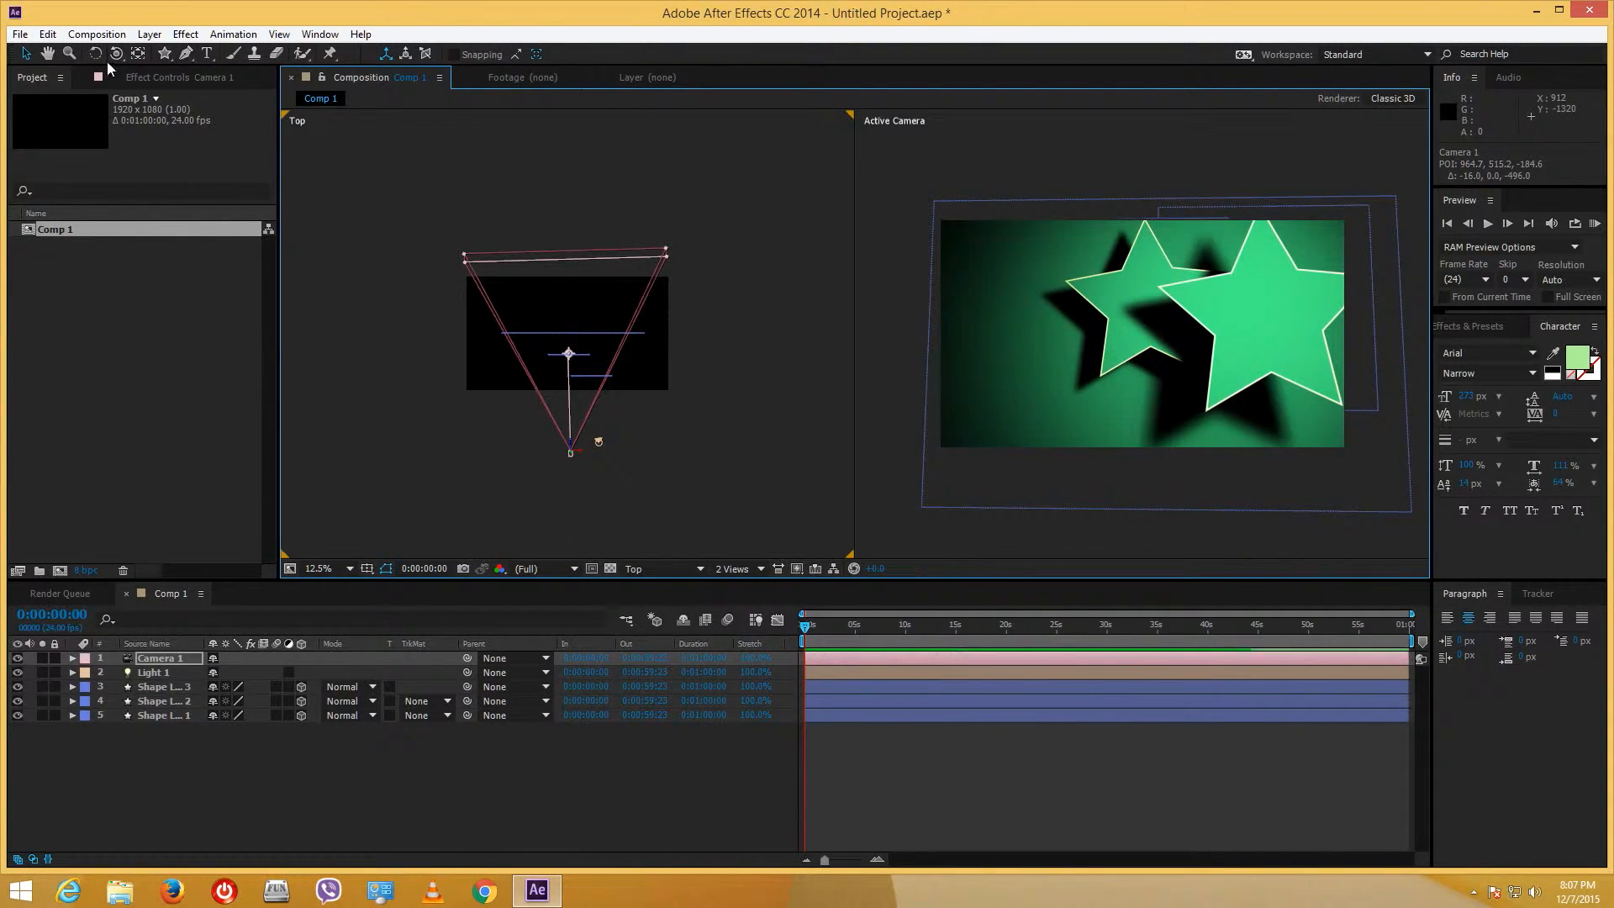
left_click_drag(1208, 385, 1204, 372)
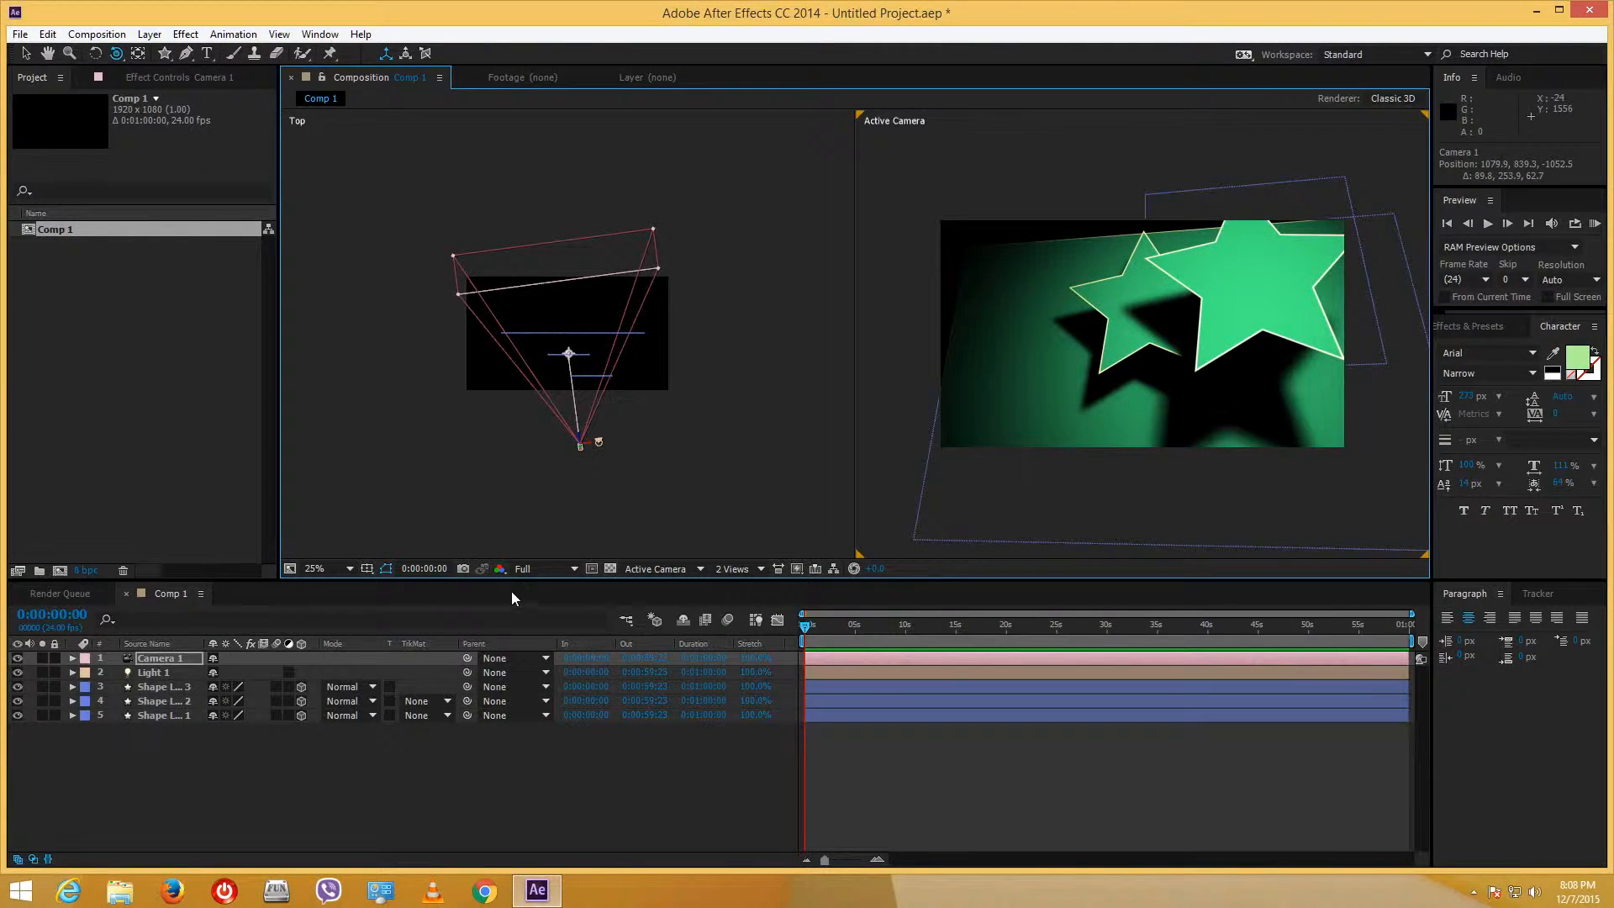
left_click(532, 569)
left_click(572, 649)
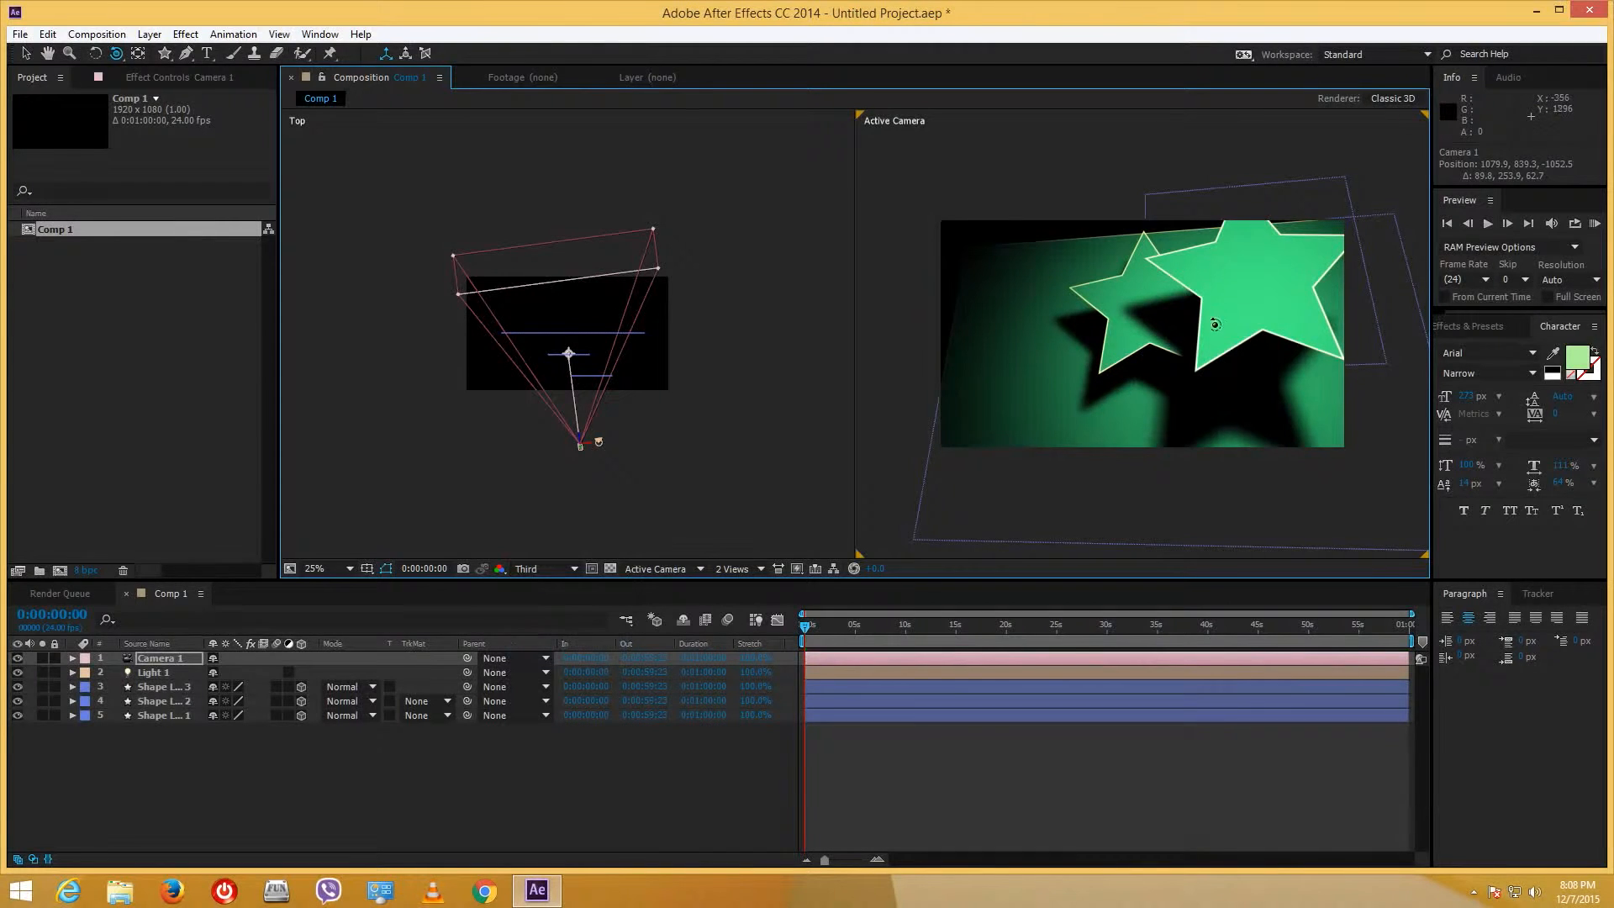
left_click_drag(1169, 335, 1165, 337)
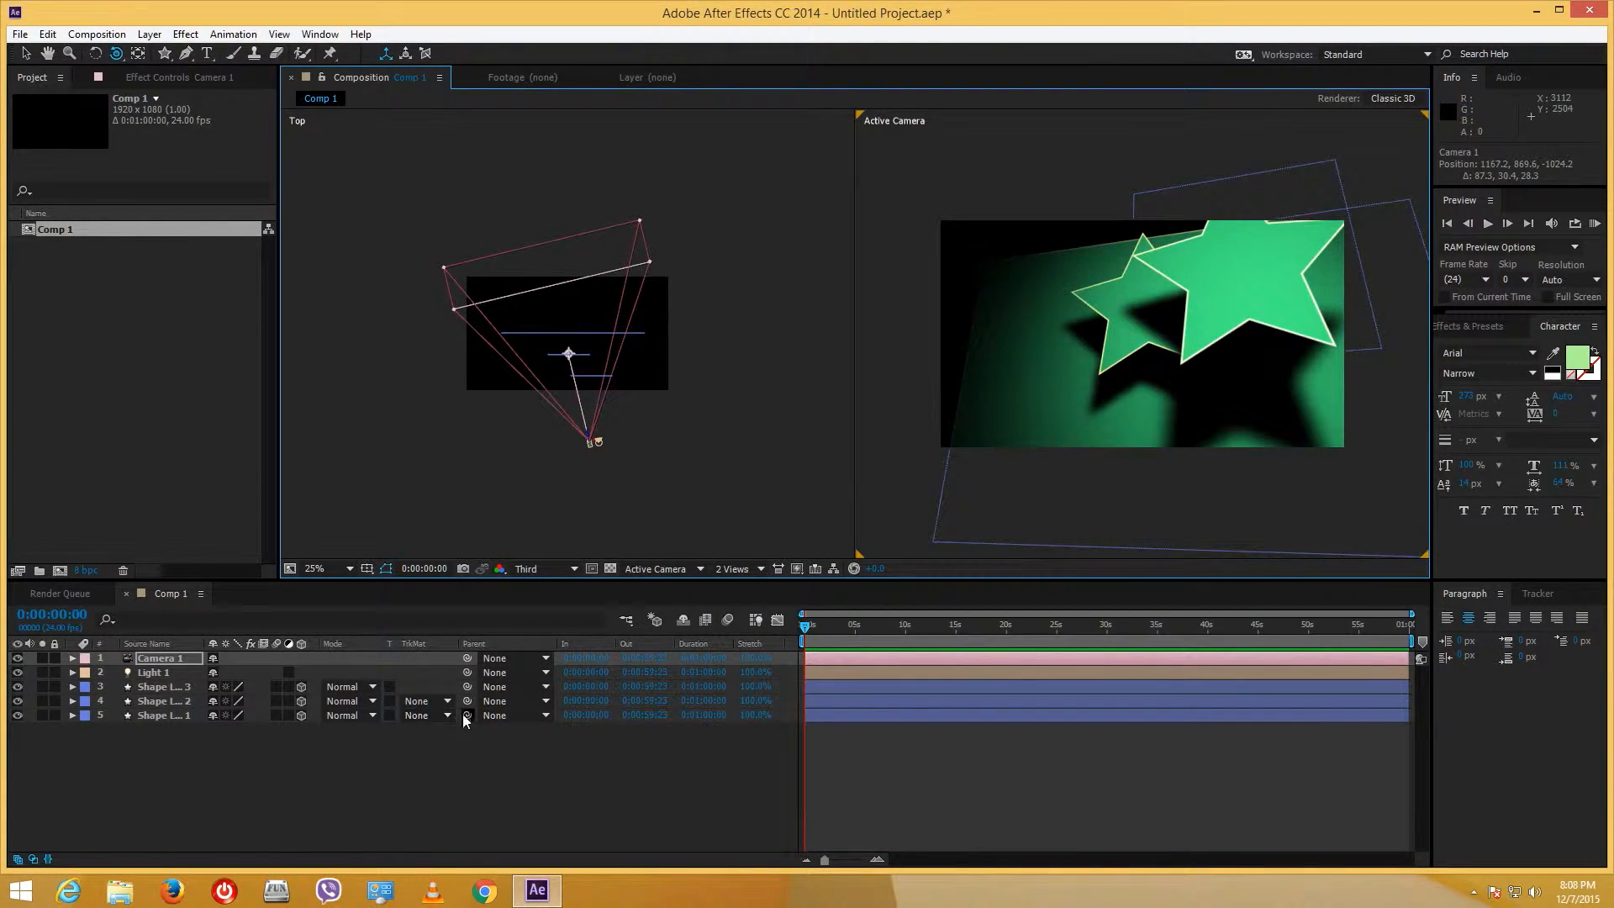
left_click(436, 792)
- Turn on Camera 1's Depth of Field and raise its Aperture to blur the stars
left_click(146, 658)
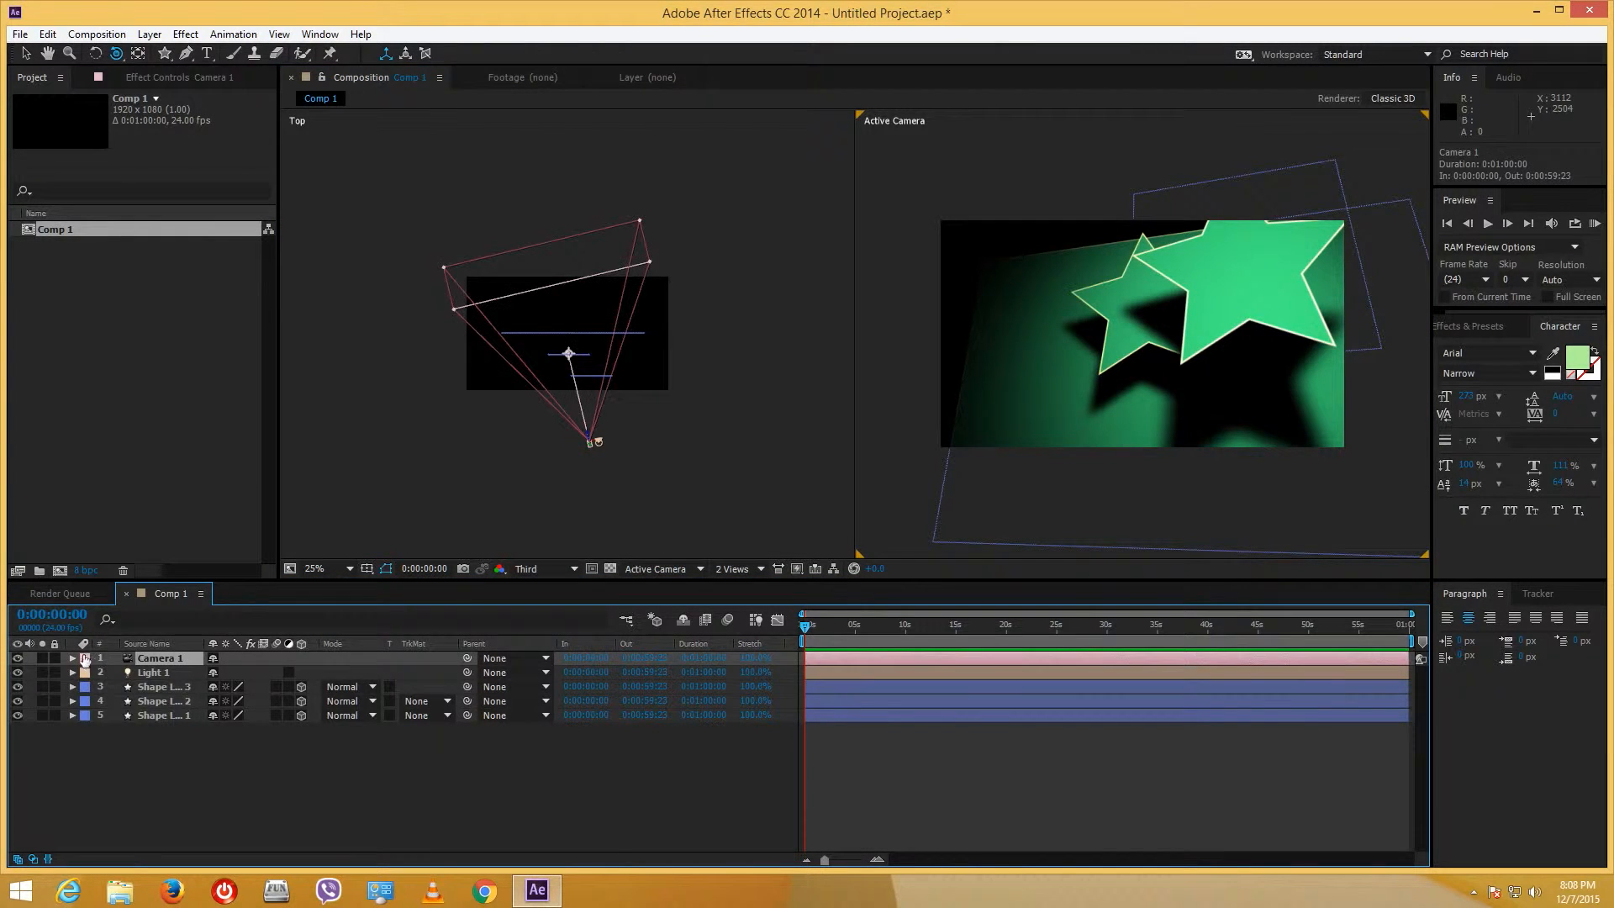
left_click(74, 657)
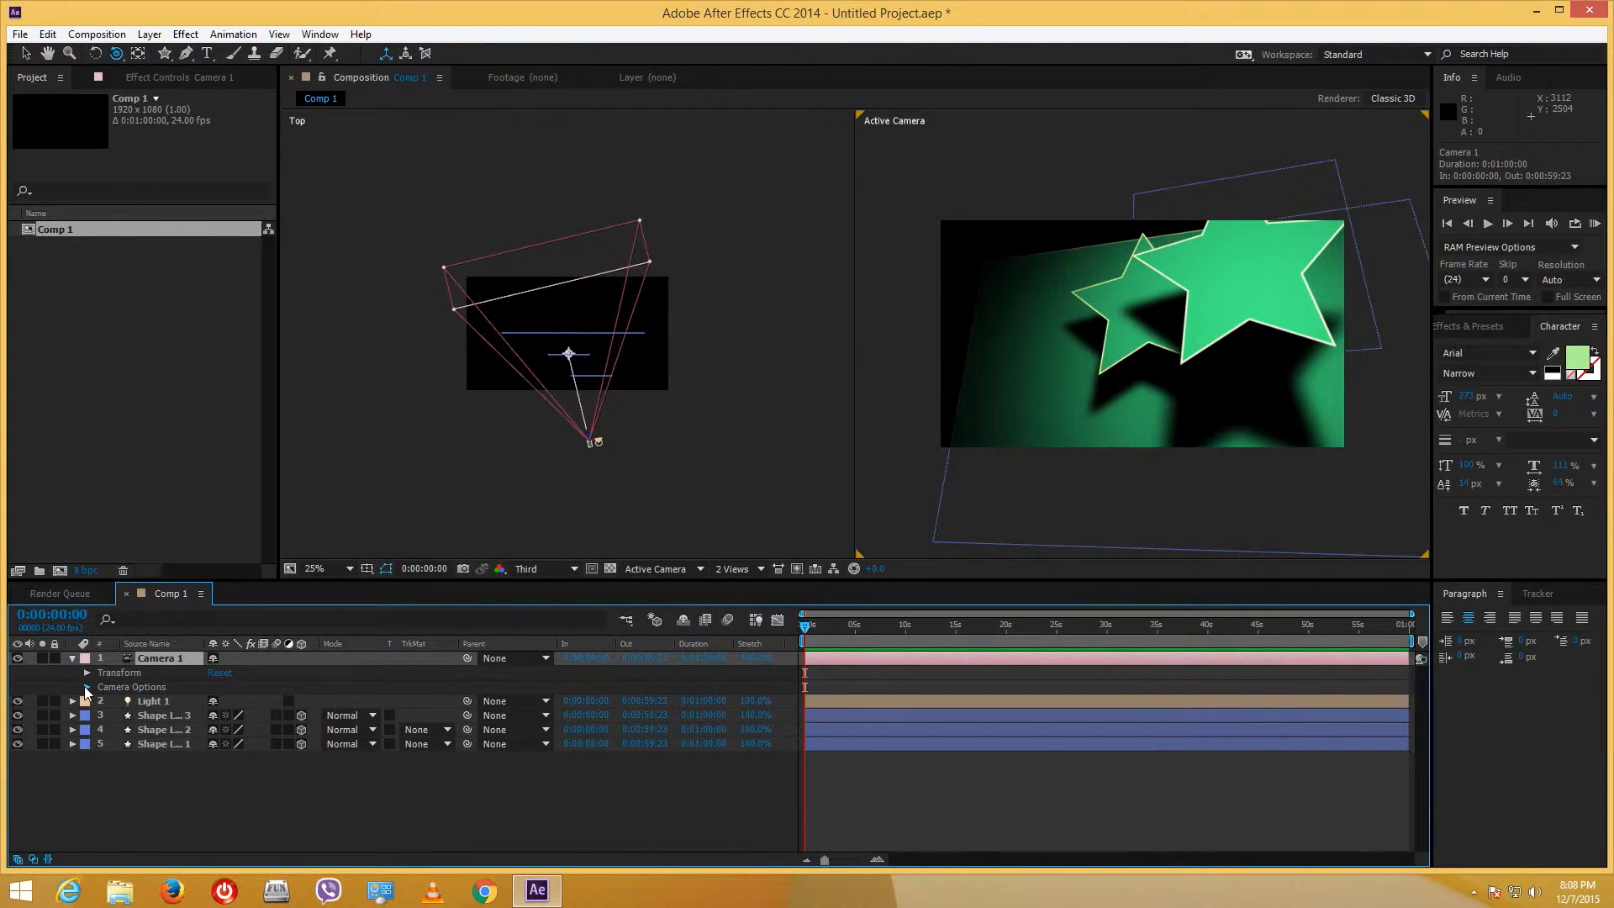
left_click(87, 686)
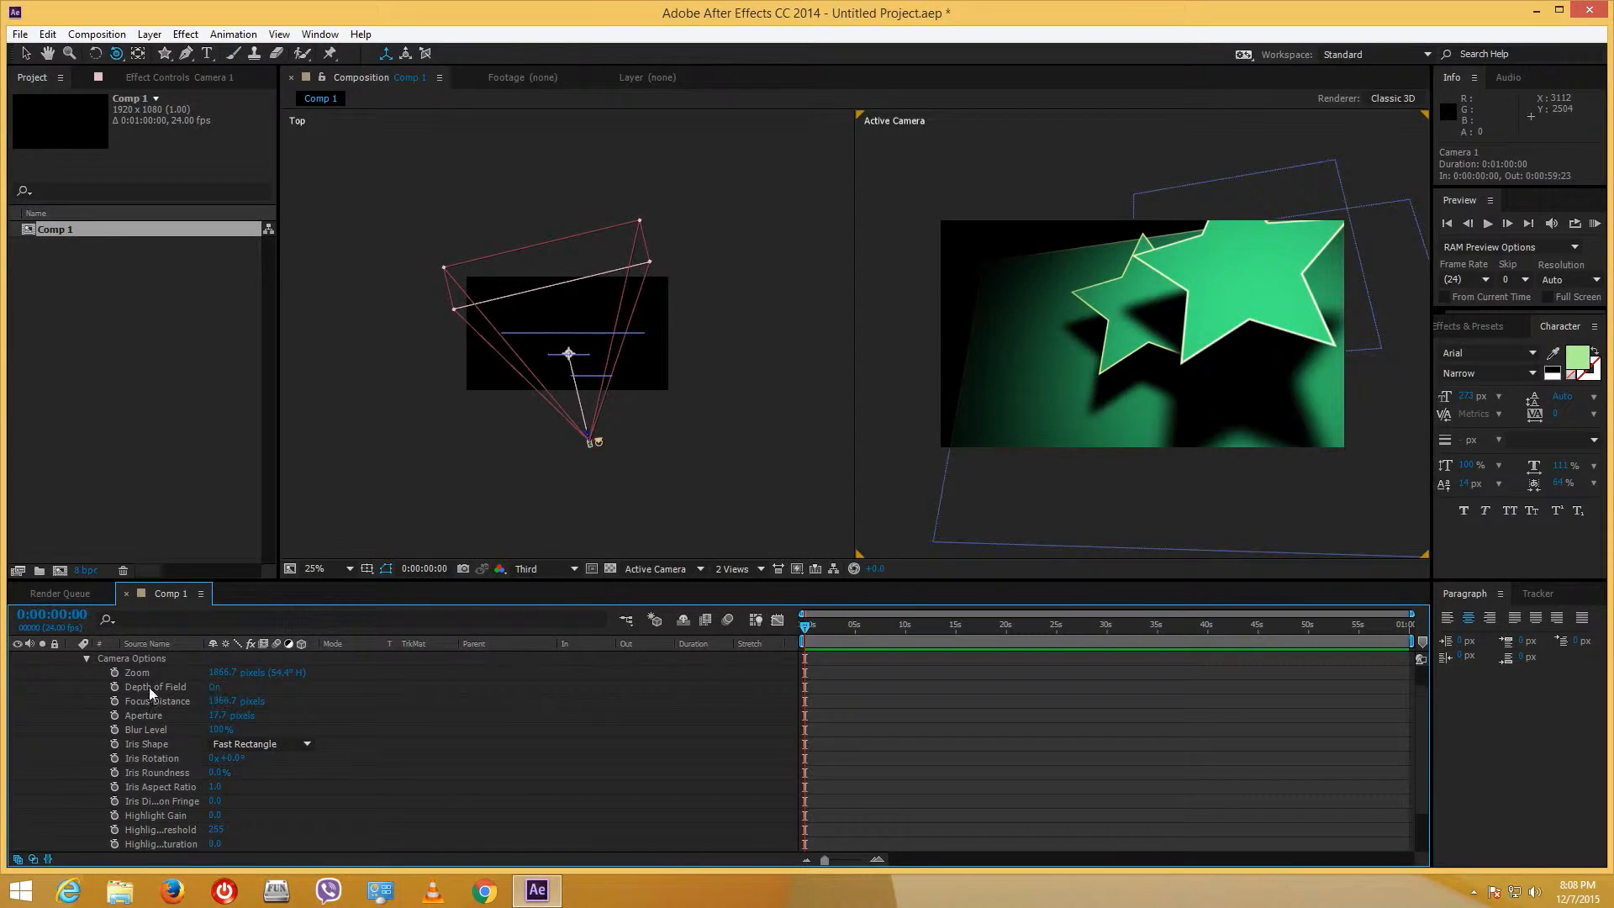
left_click(217, 689)
left_click_drag(223, 716, 349, 714)
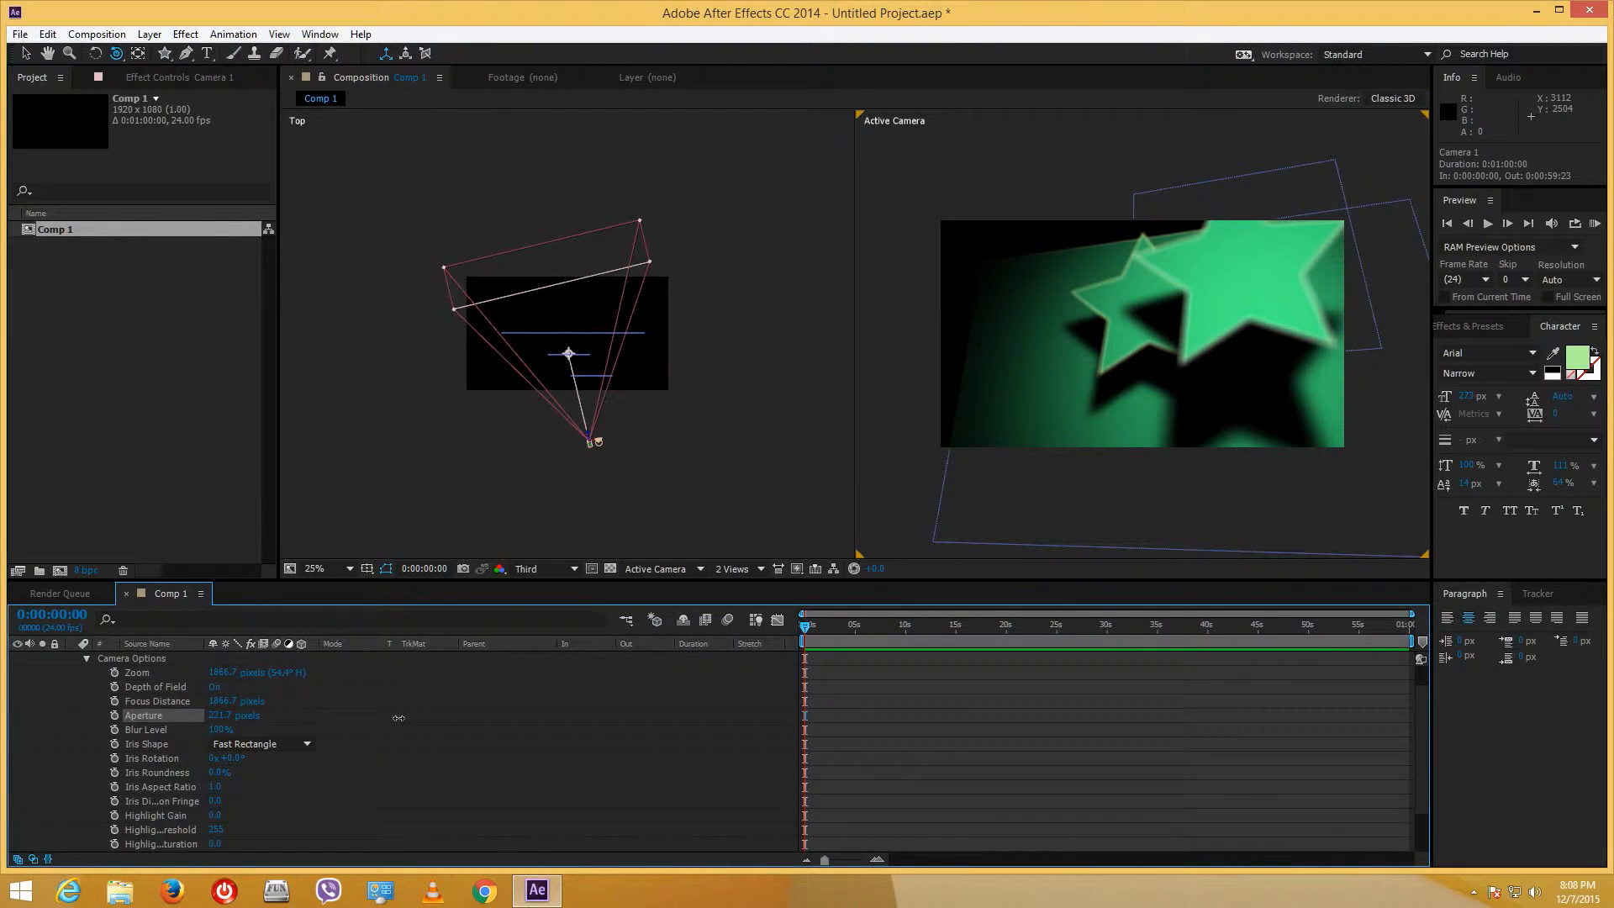
left_click_drag(399, 718, 440, 714)
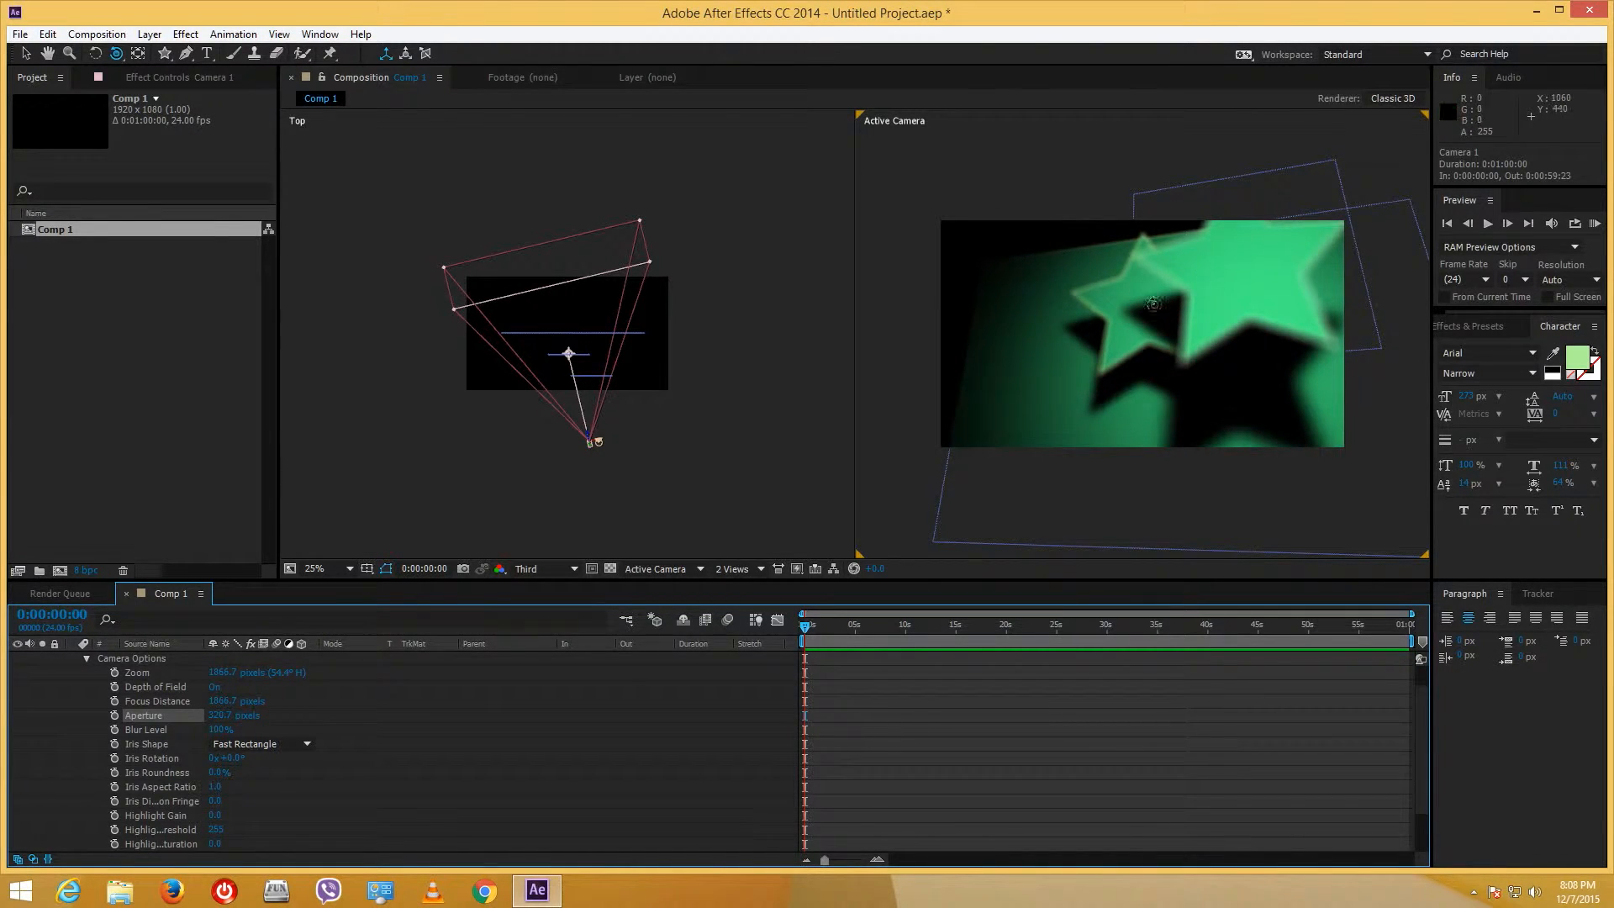
left_click_drag(229, 721, 318, 712)
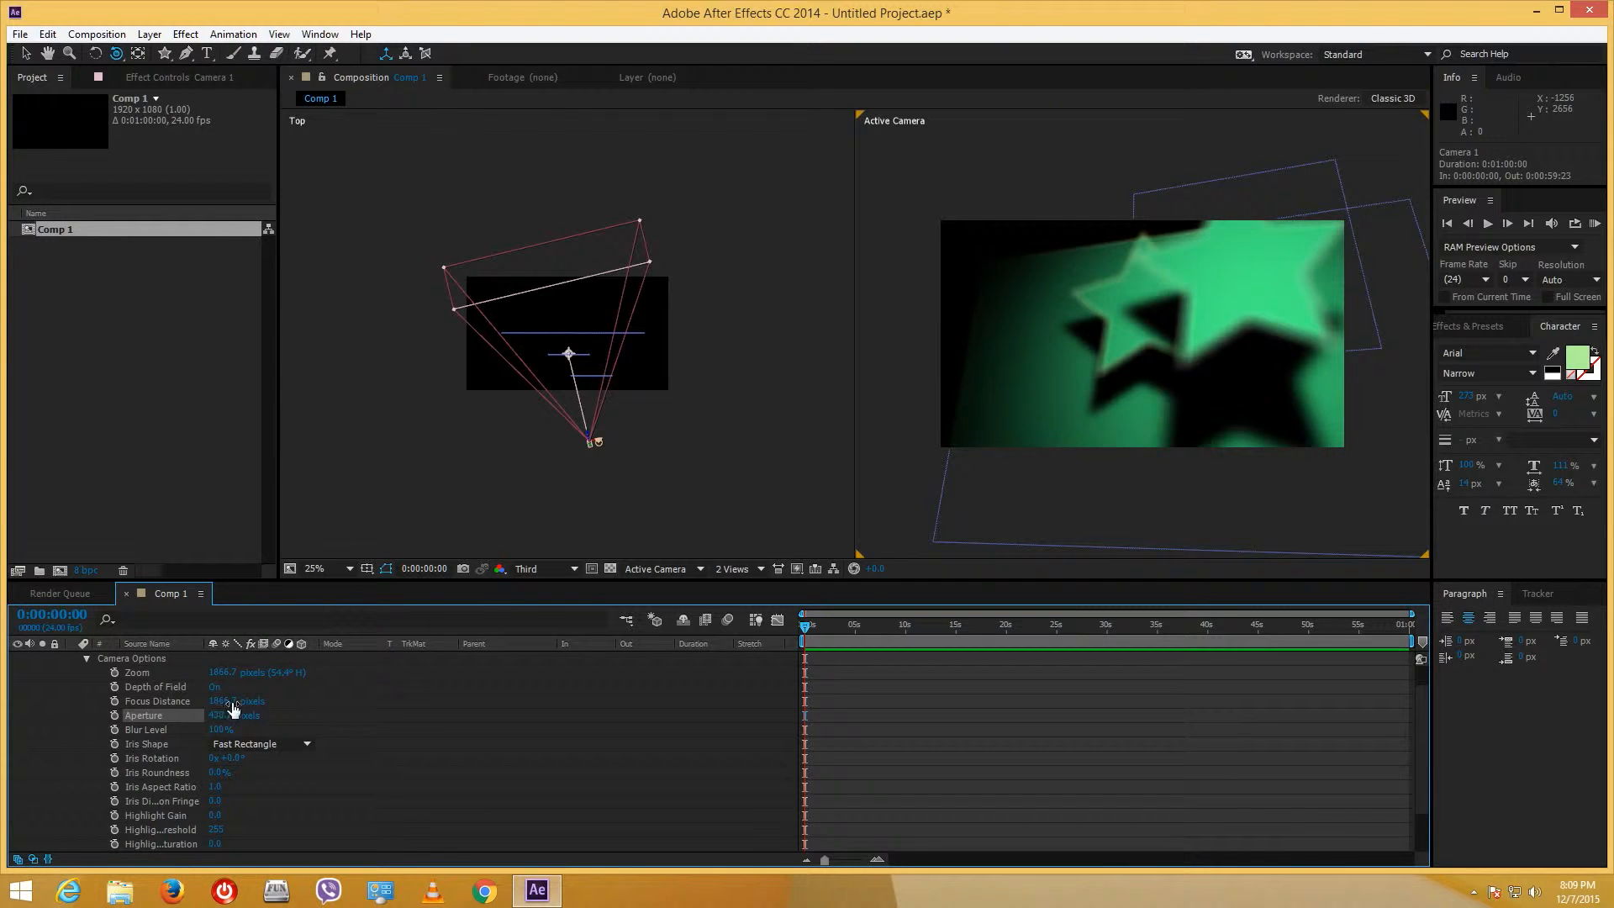
- Set Focus Distance to 915.7 and Aperture to 785.7, then orbit to check the blur
left_click_drag(230, 700, 5, 760)
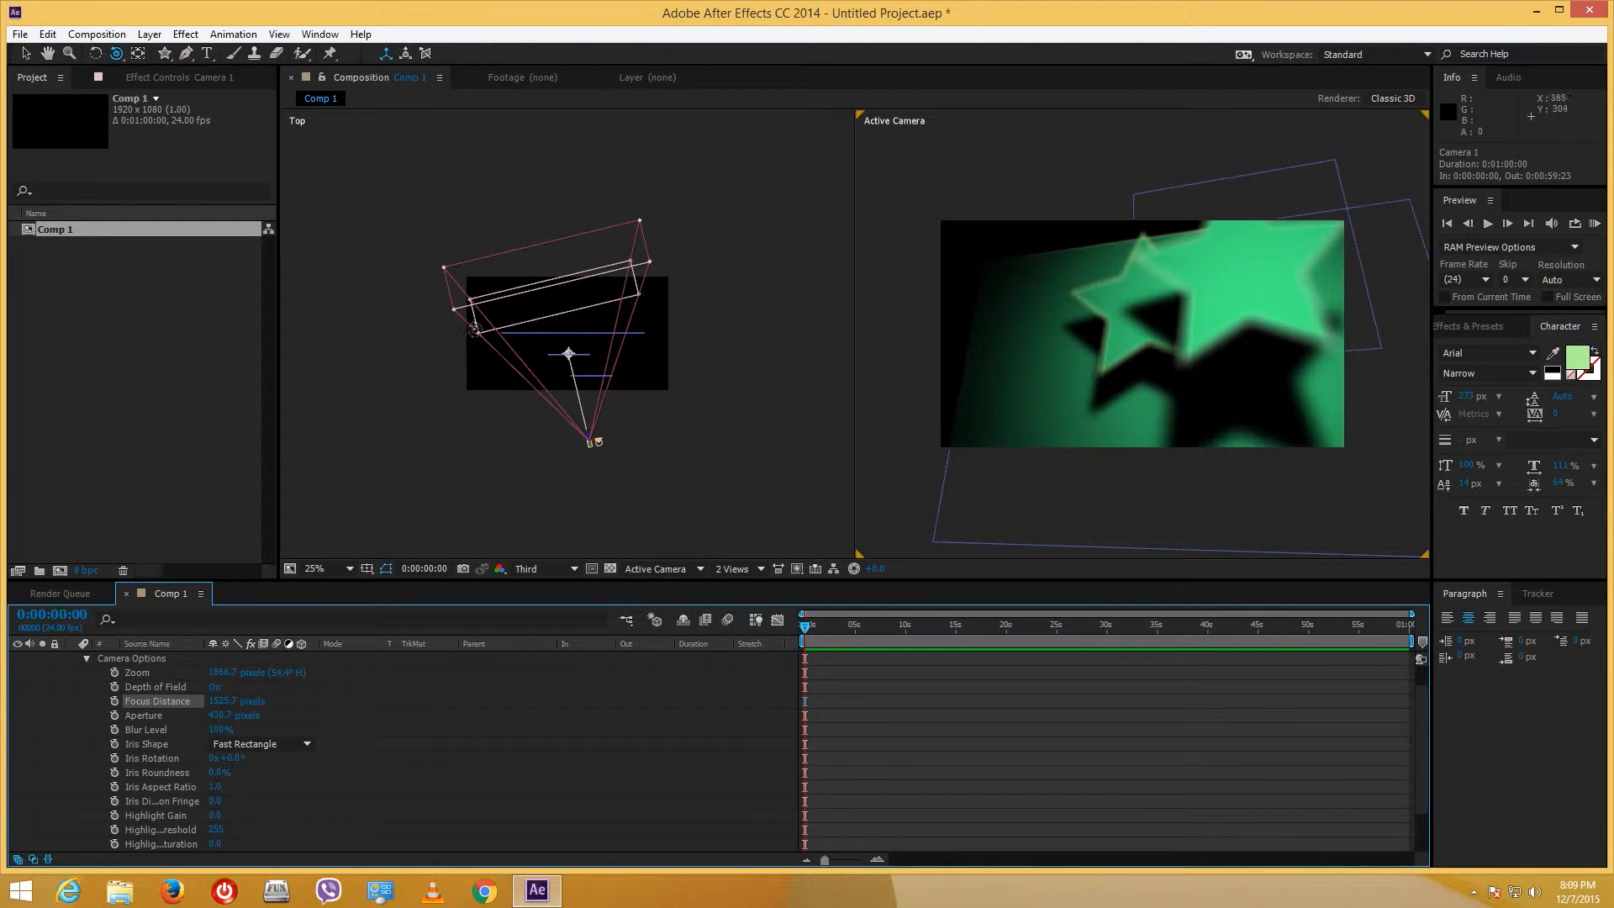
left_click_drag(140, 710, 50, 737)
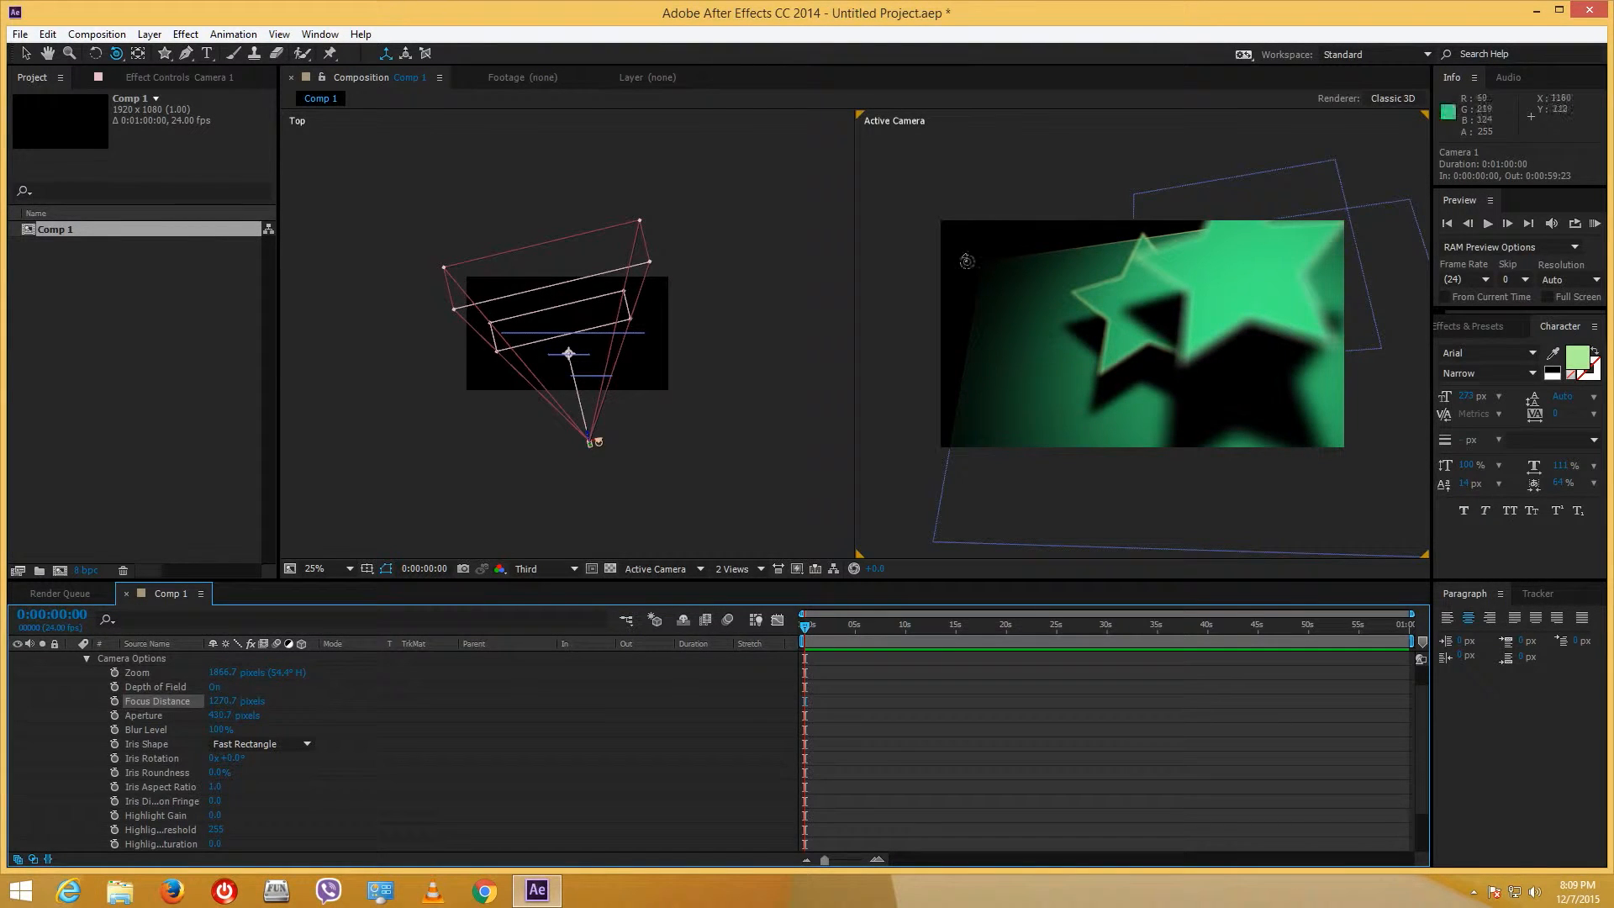
left_click_drag(228, 700, 8, 743)
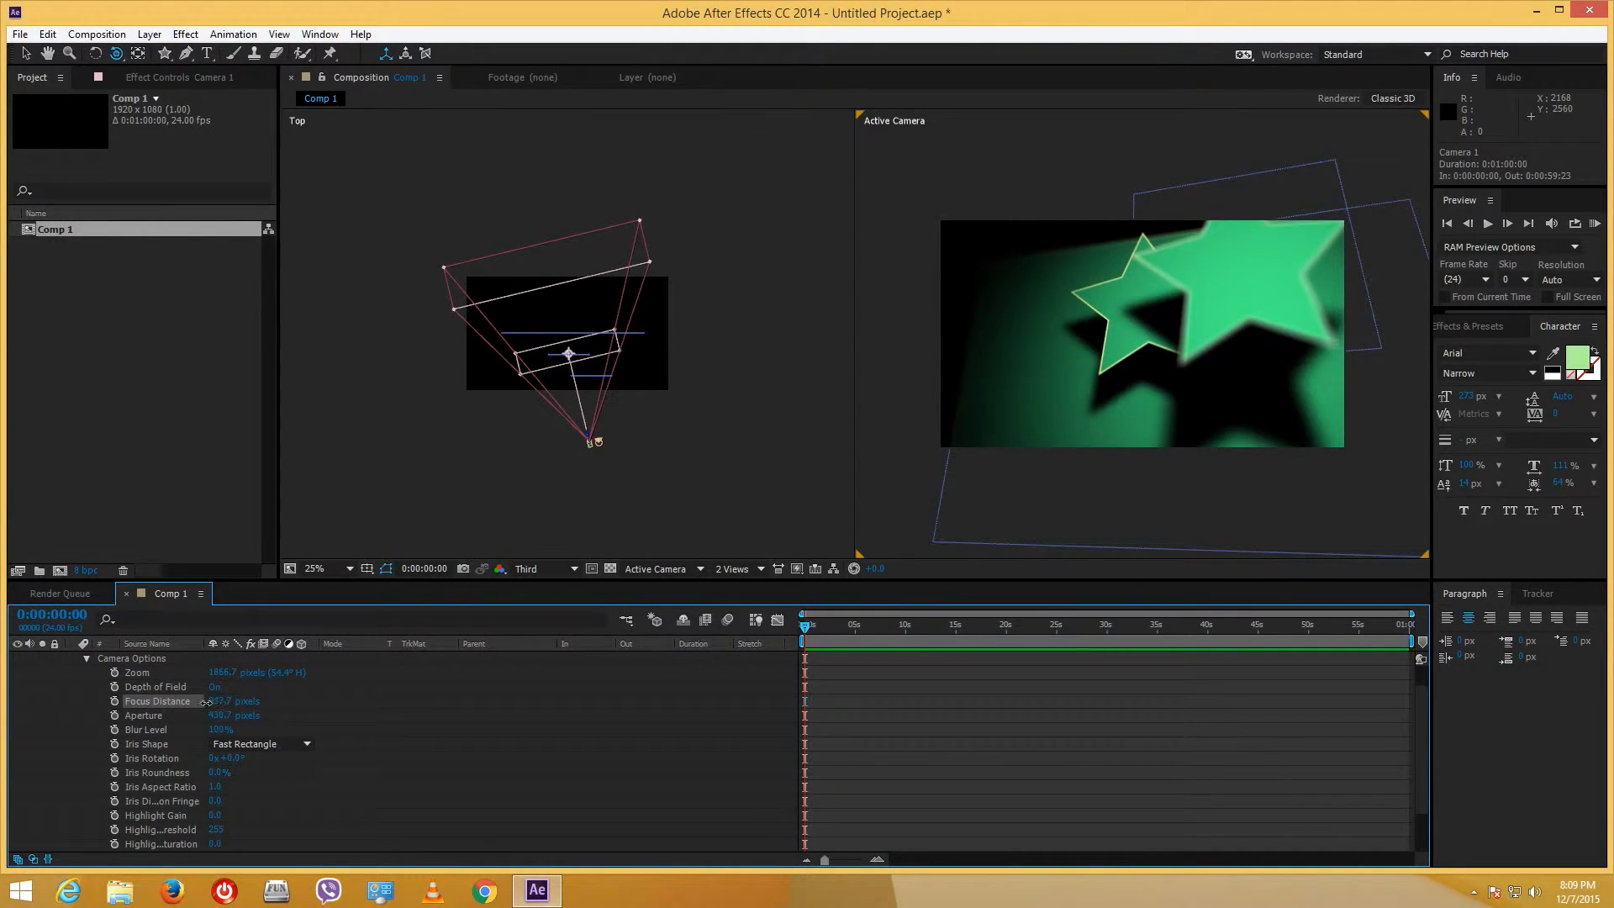
left_click_drag(205, 702, 190, 703)
left_click_drag(211, 716, 320, 709)
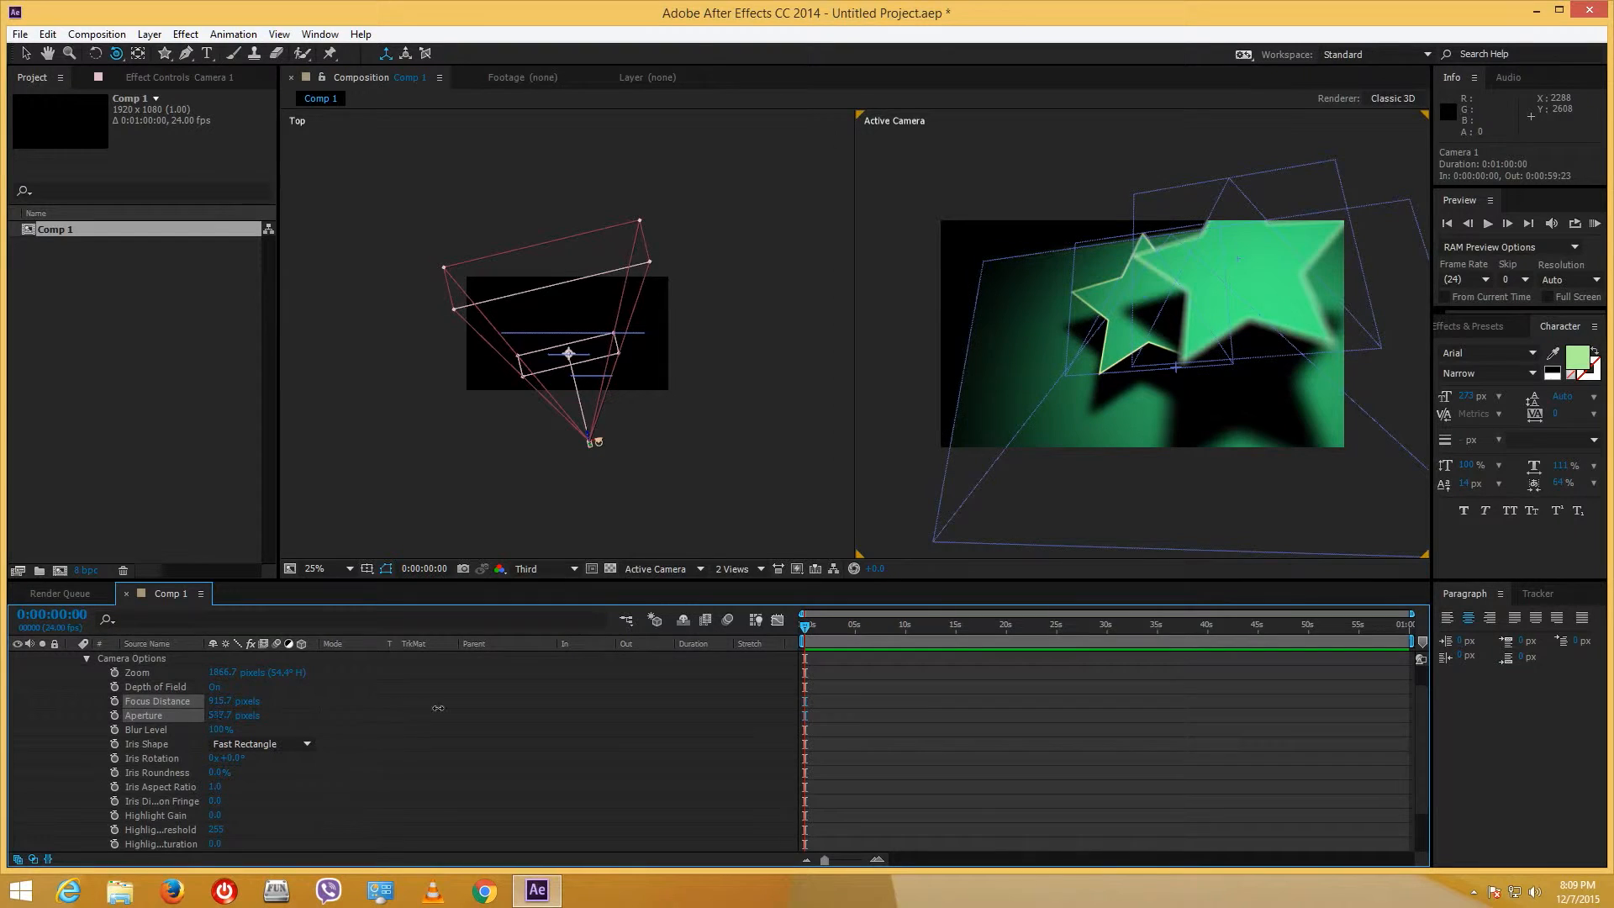
left_click_drag(438, 708, 512, 710)
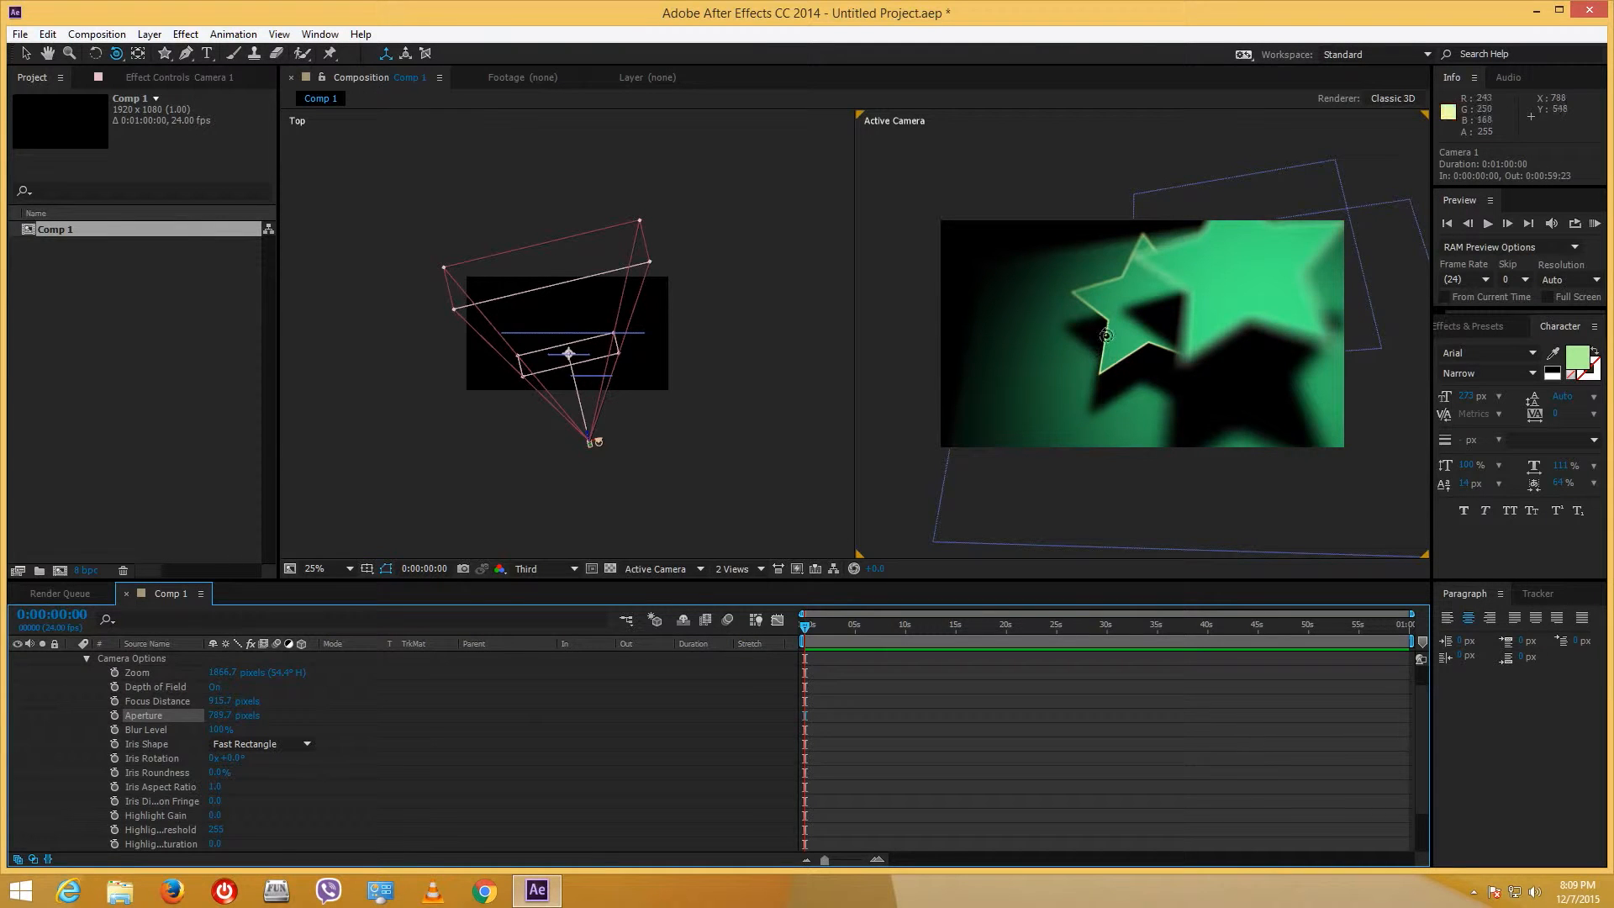
mouse_move(1102, 382)
left_mouse_down()
mouse_move(1134, 396)
mouse_move(1085, 388)
mouse_move(1182, 384)
mouse_move(1080, 404)
mouse_move(1144, 371)
mouse_move(1124, 388)
left_mouse_up()
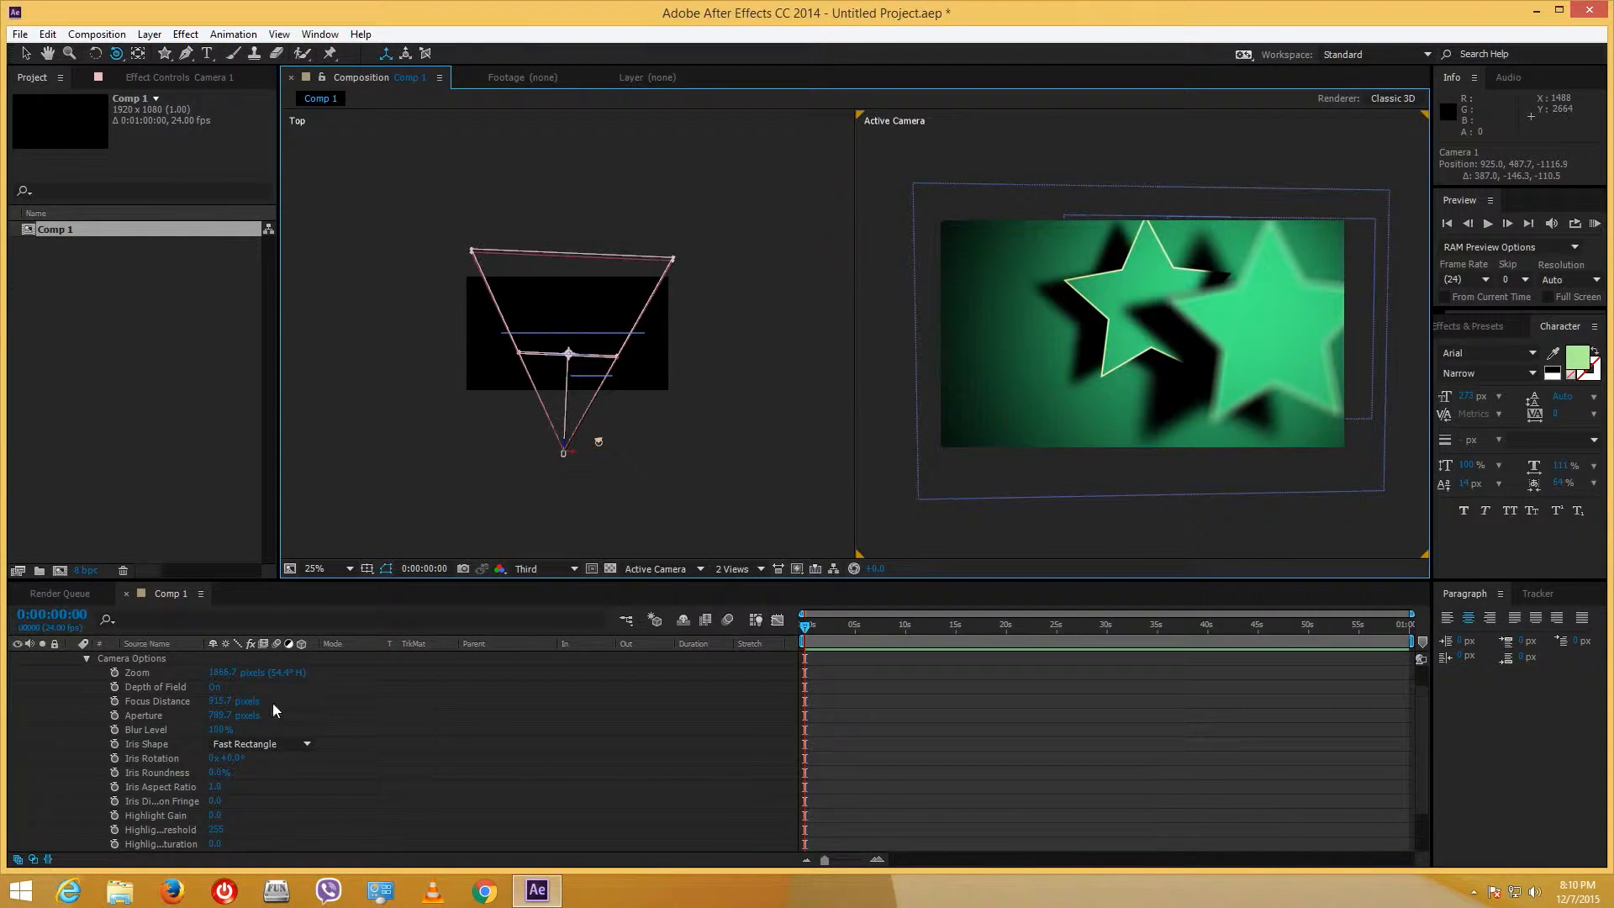
- Adjust Light 1's Shadow Diffusion and lower its Shadow Darkness, then orbit the camera to a new angle
left_click_drag(1421, 704, 1421, 679)
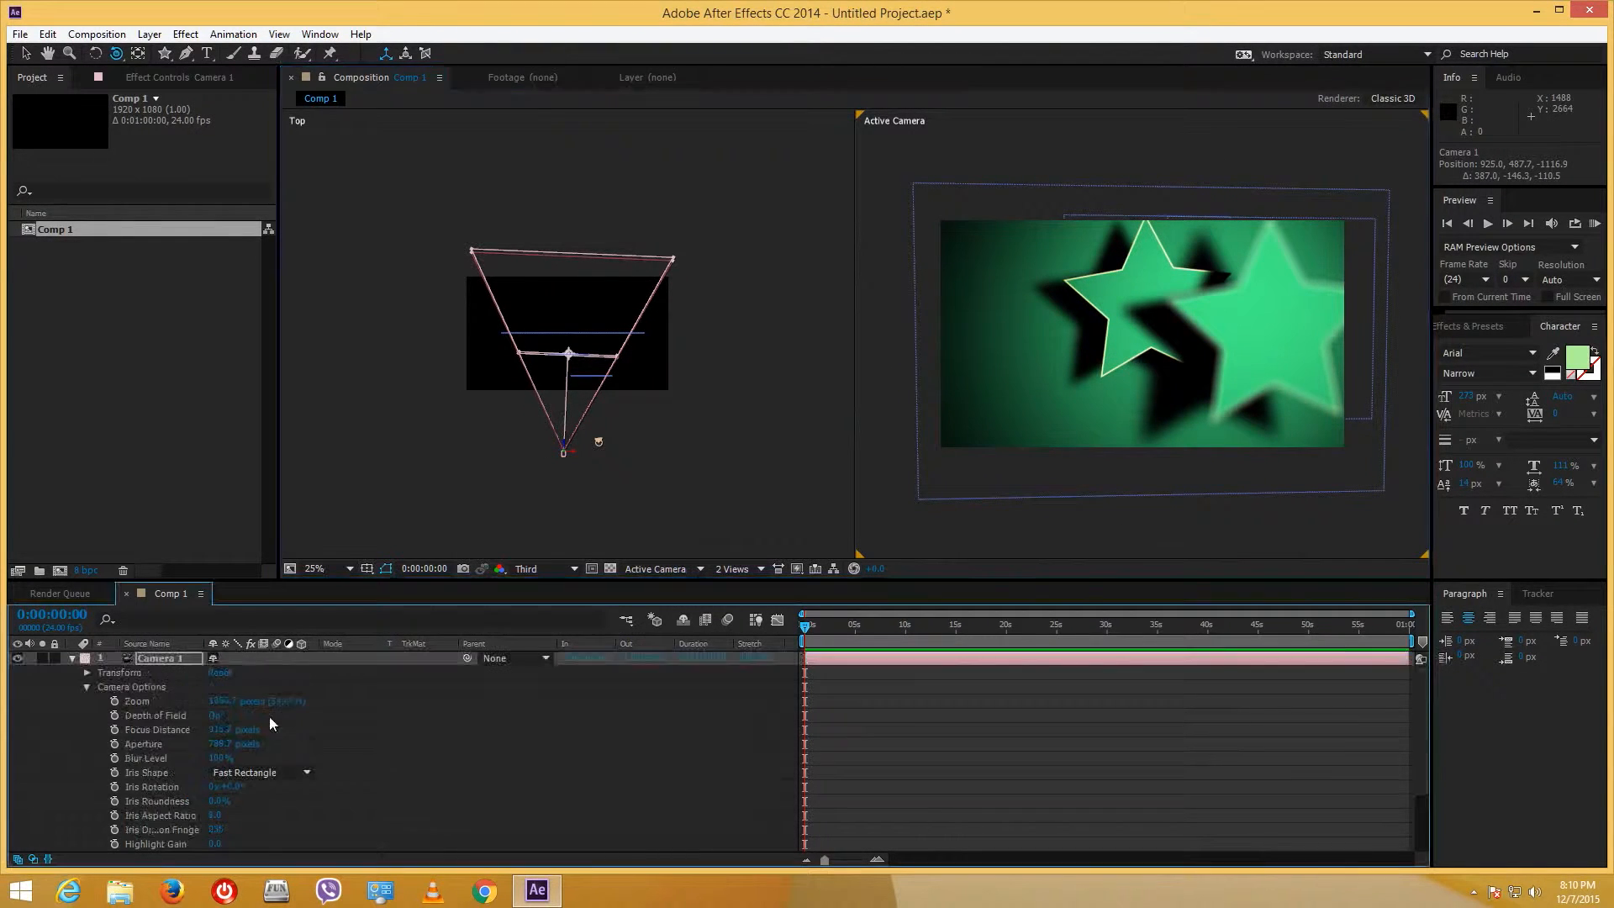
left_click(72, 659)
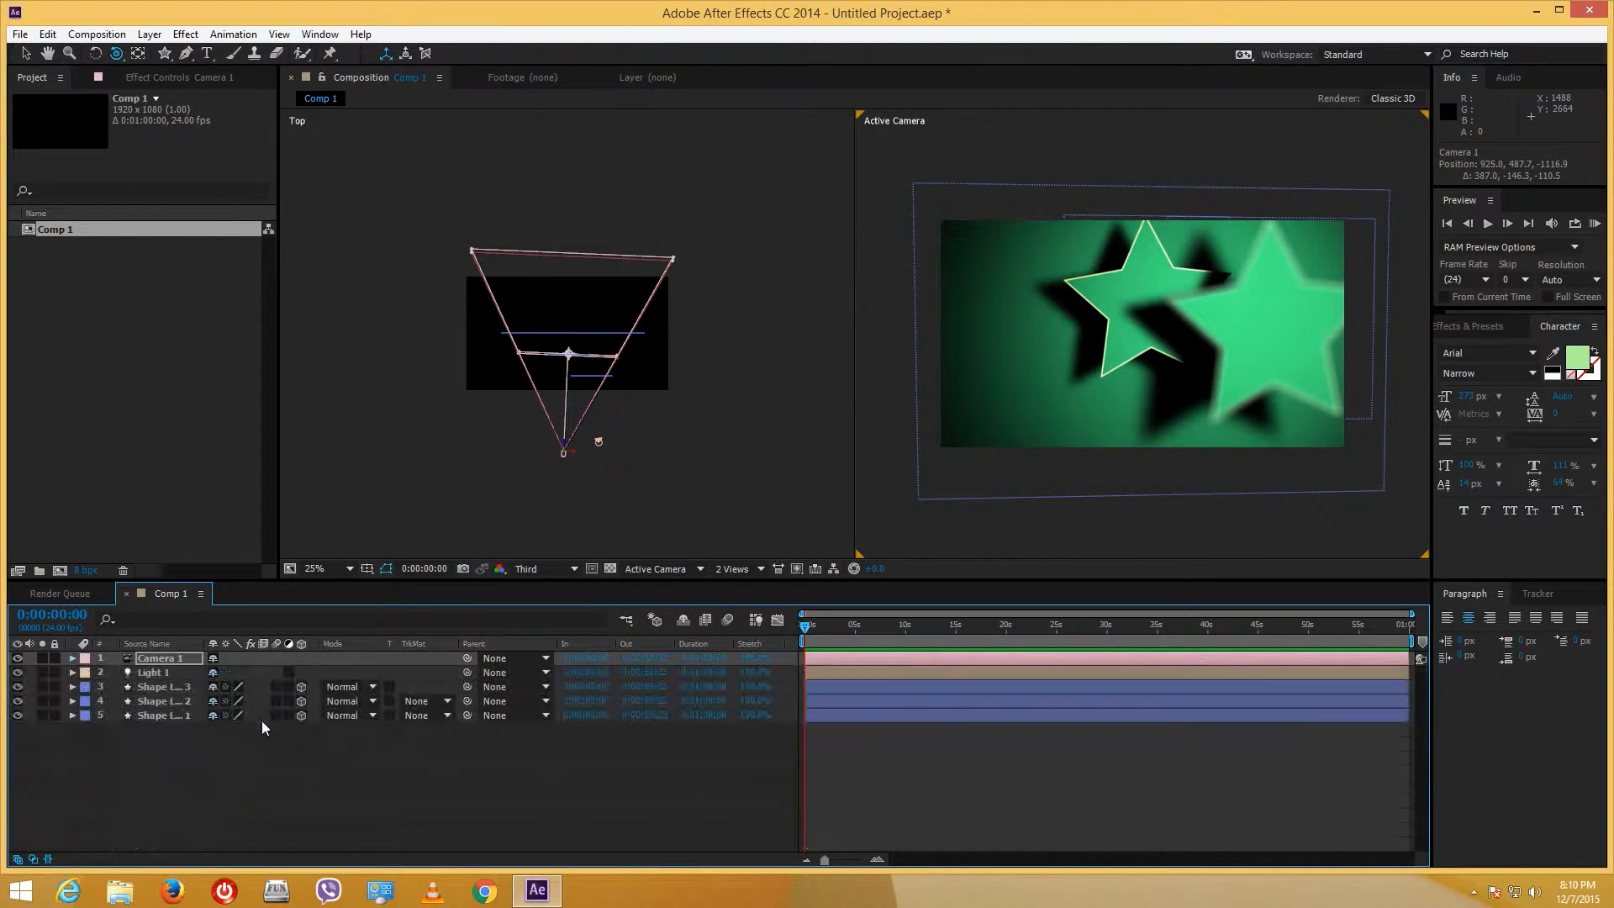
double_click(168, 673)
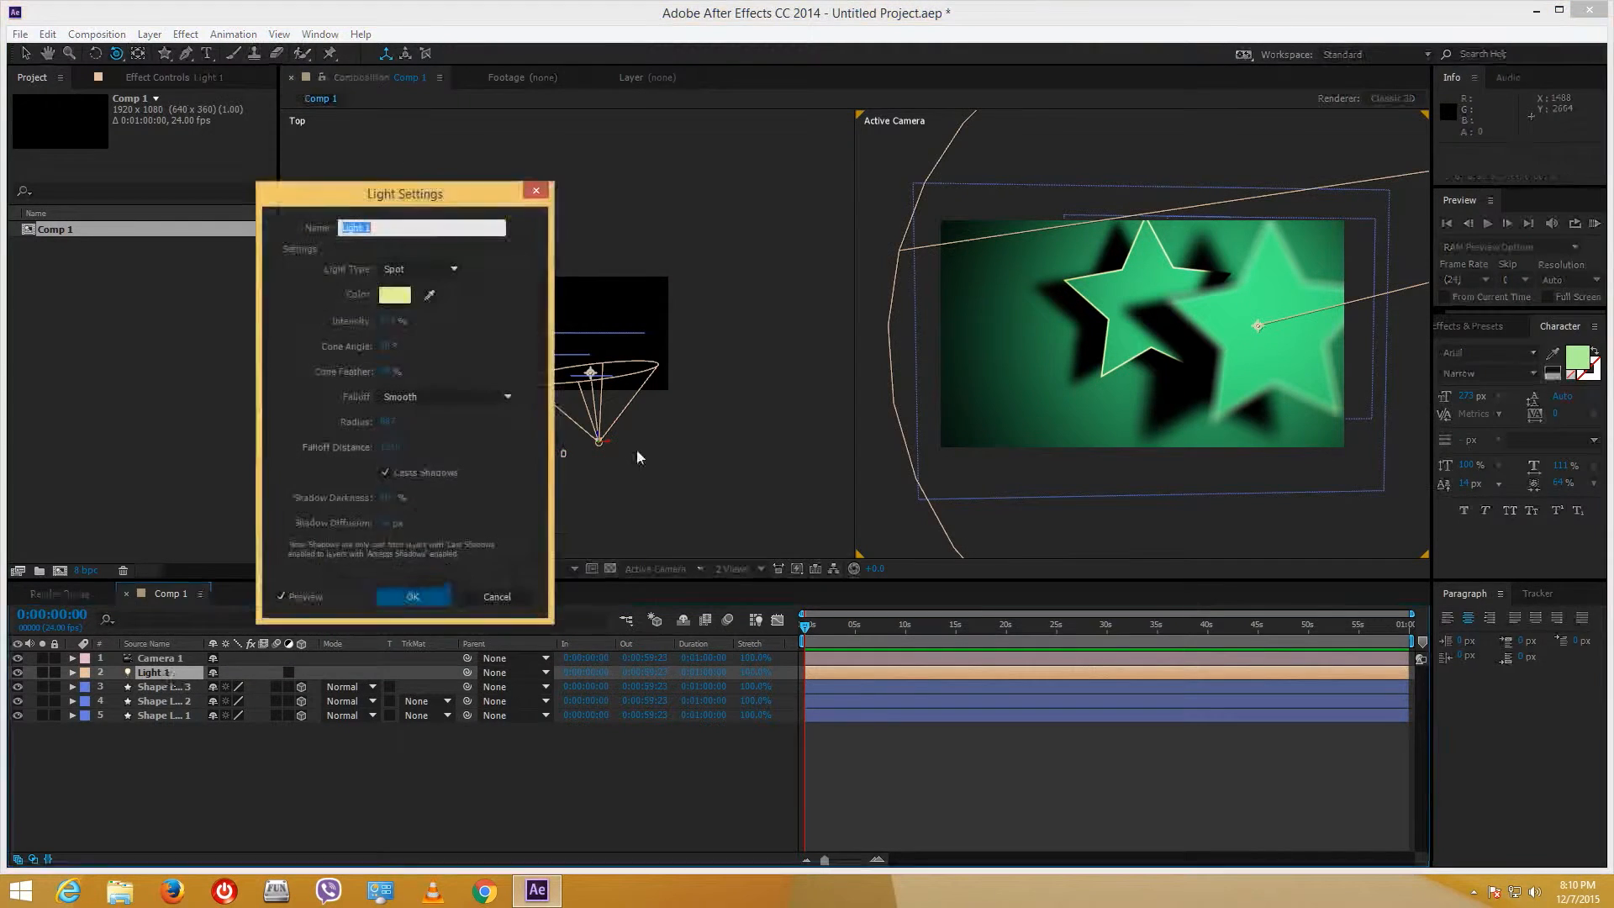
mouse_move(395, 528)
left_mouse_down()
mouse_move(362, 523)
mouse_move(370, 540)
mouse_move(404, 535)
left_mouse_up()
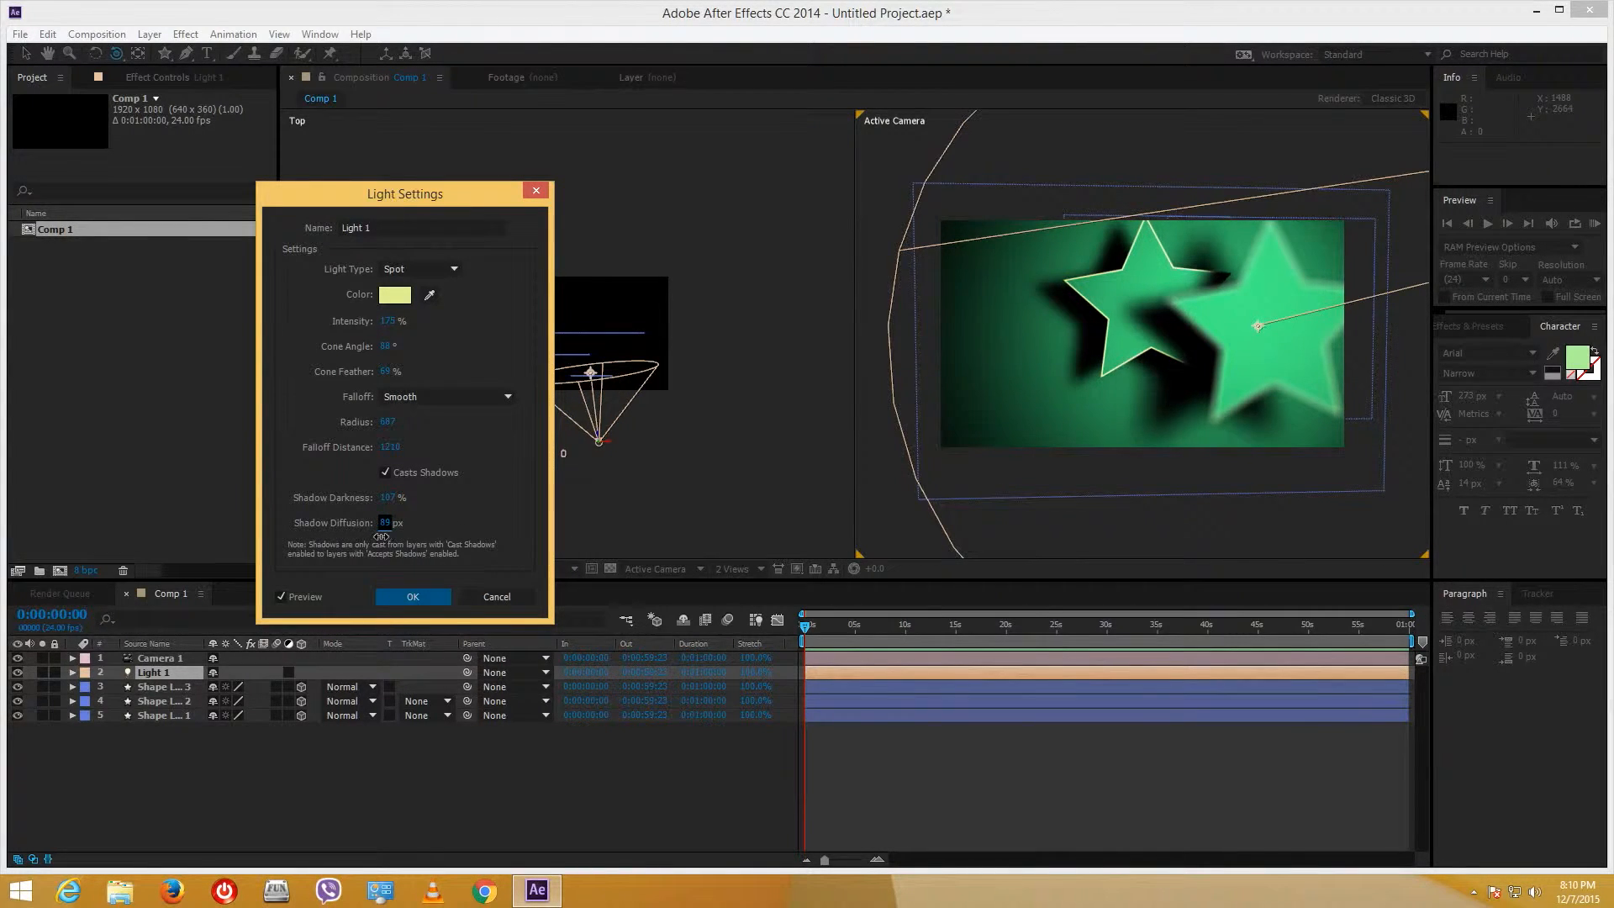
mouse_move(389, 497)
left_mouse_down()
mouse_move(344, 509)
mouse_move(387, 512)
left_mouse_up()
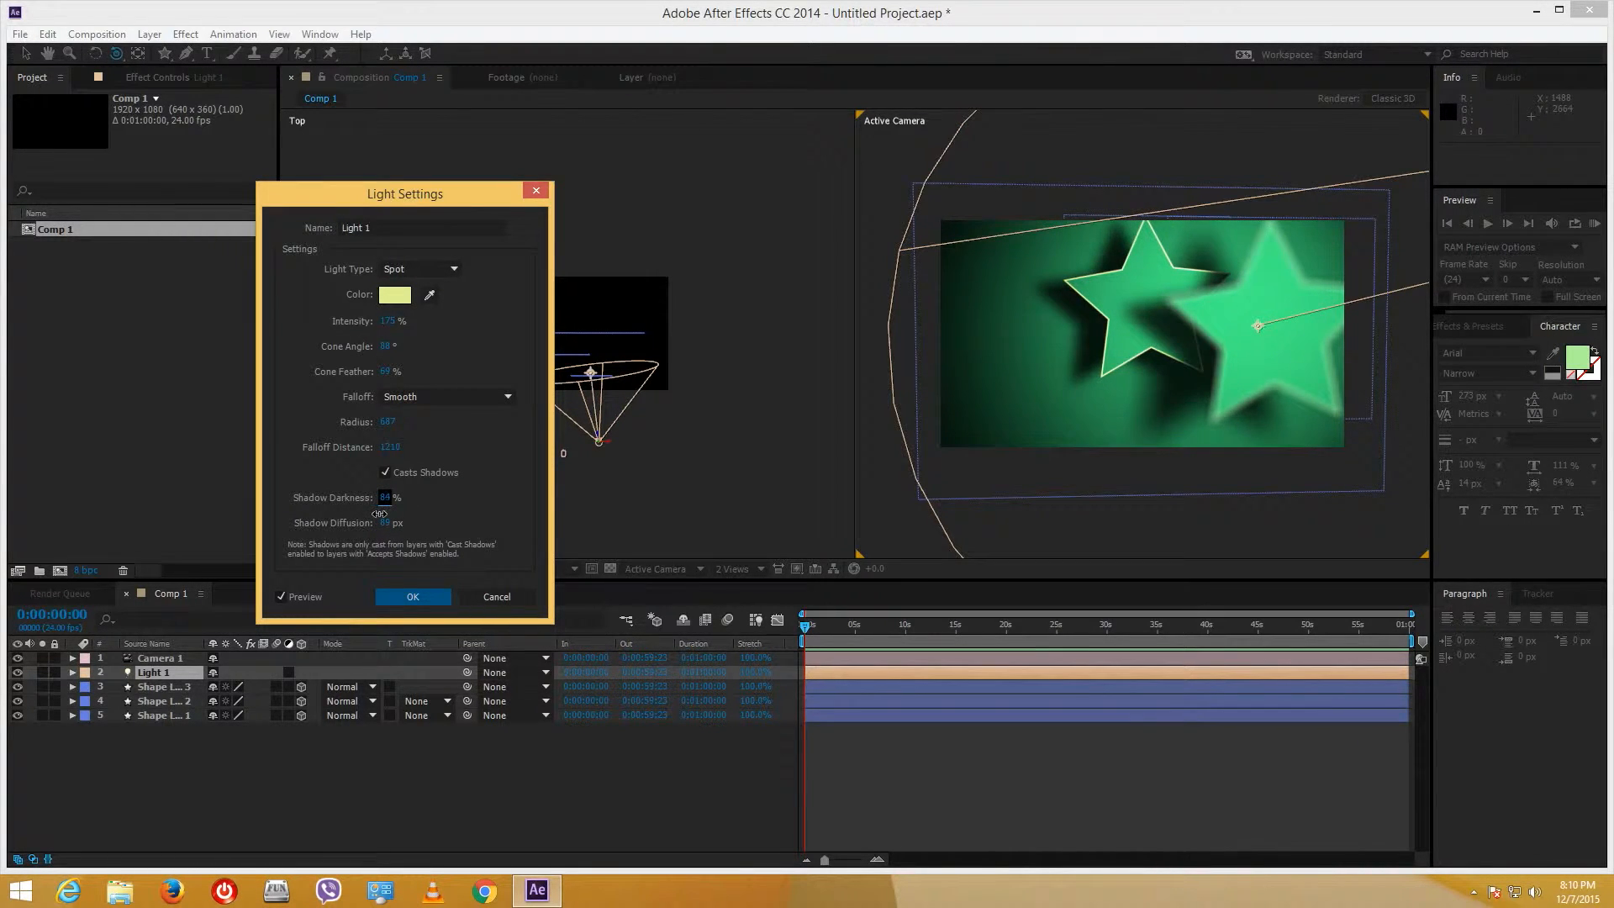
left_click(413, 596)
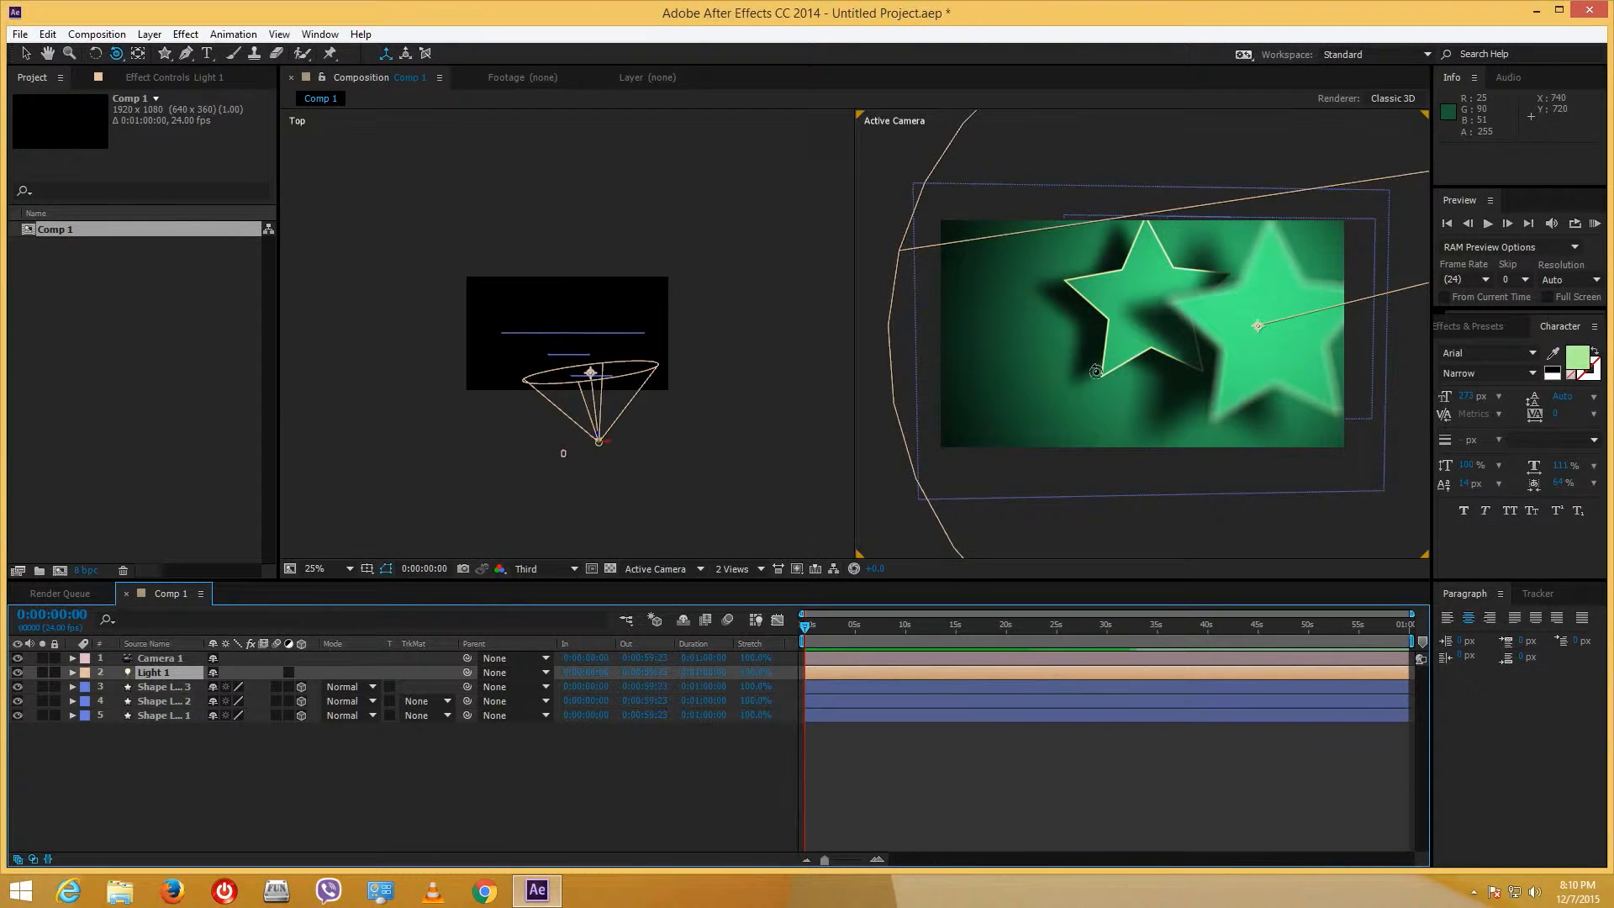
left_click_drag(1102, 361, 1149, 354)
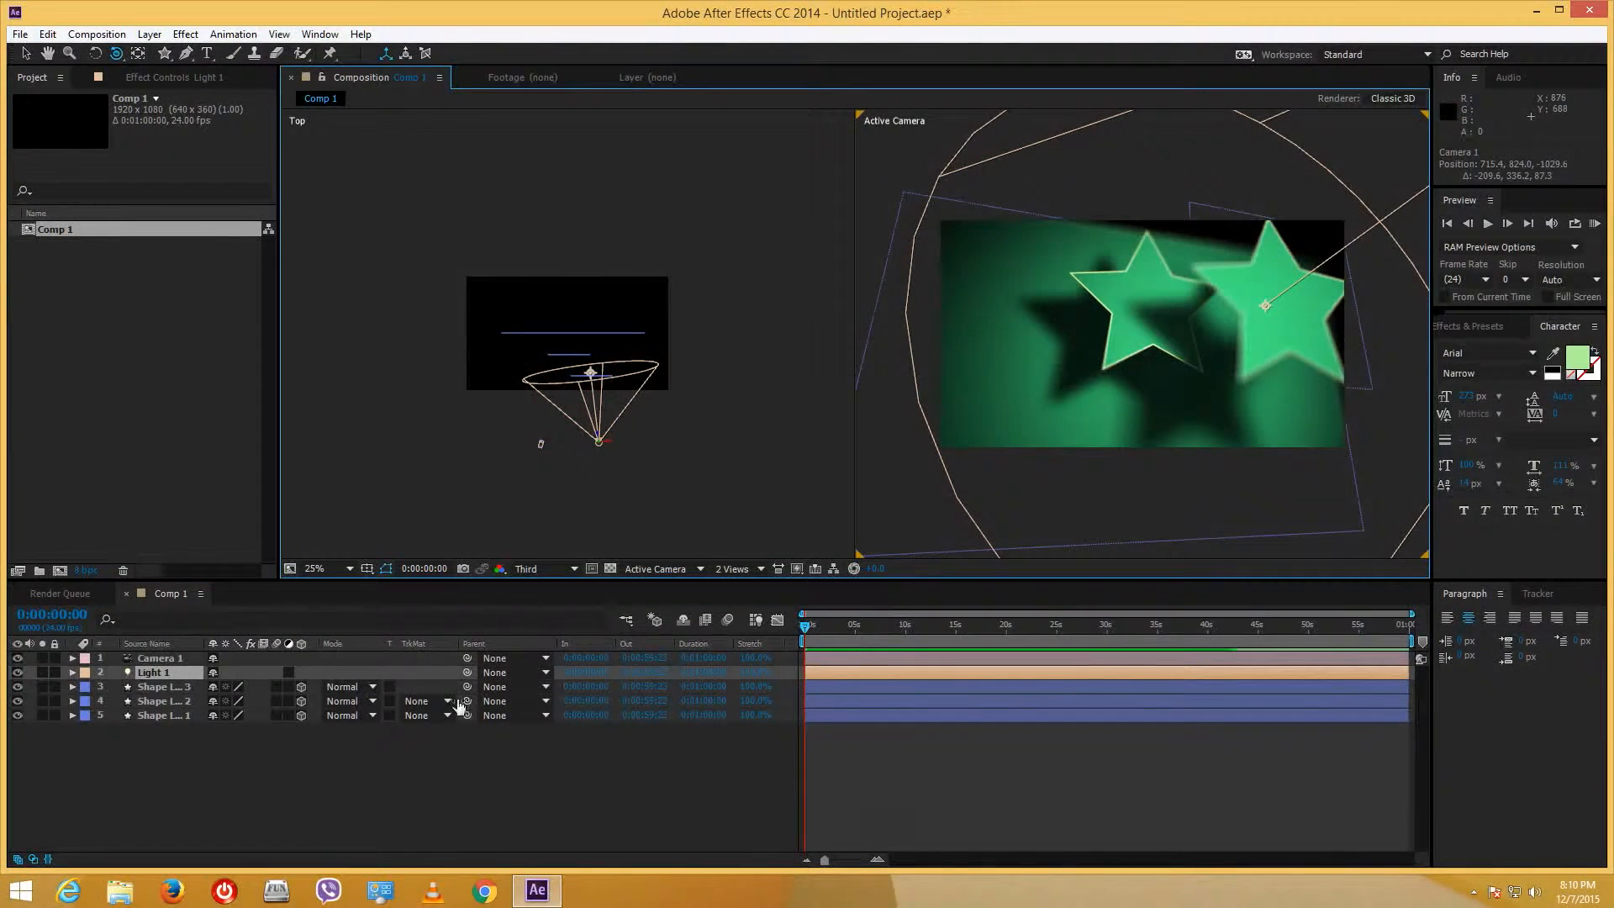
- Set Fast Previews to Fast Draft, after briefly trying Adaptive Resolution, and orbit the camera around the stars
left_click(797, 568)
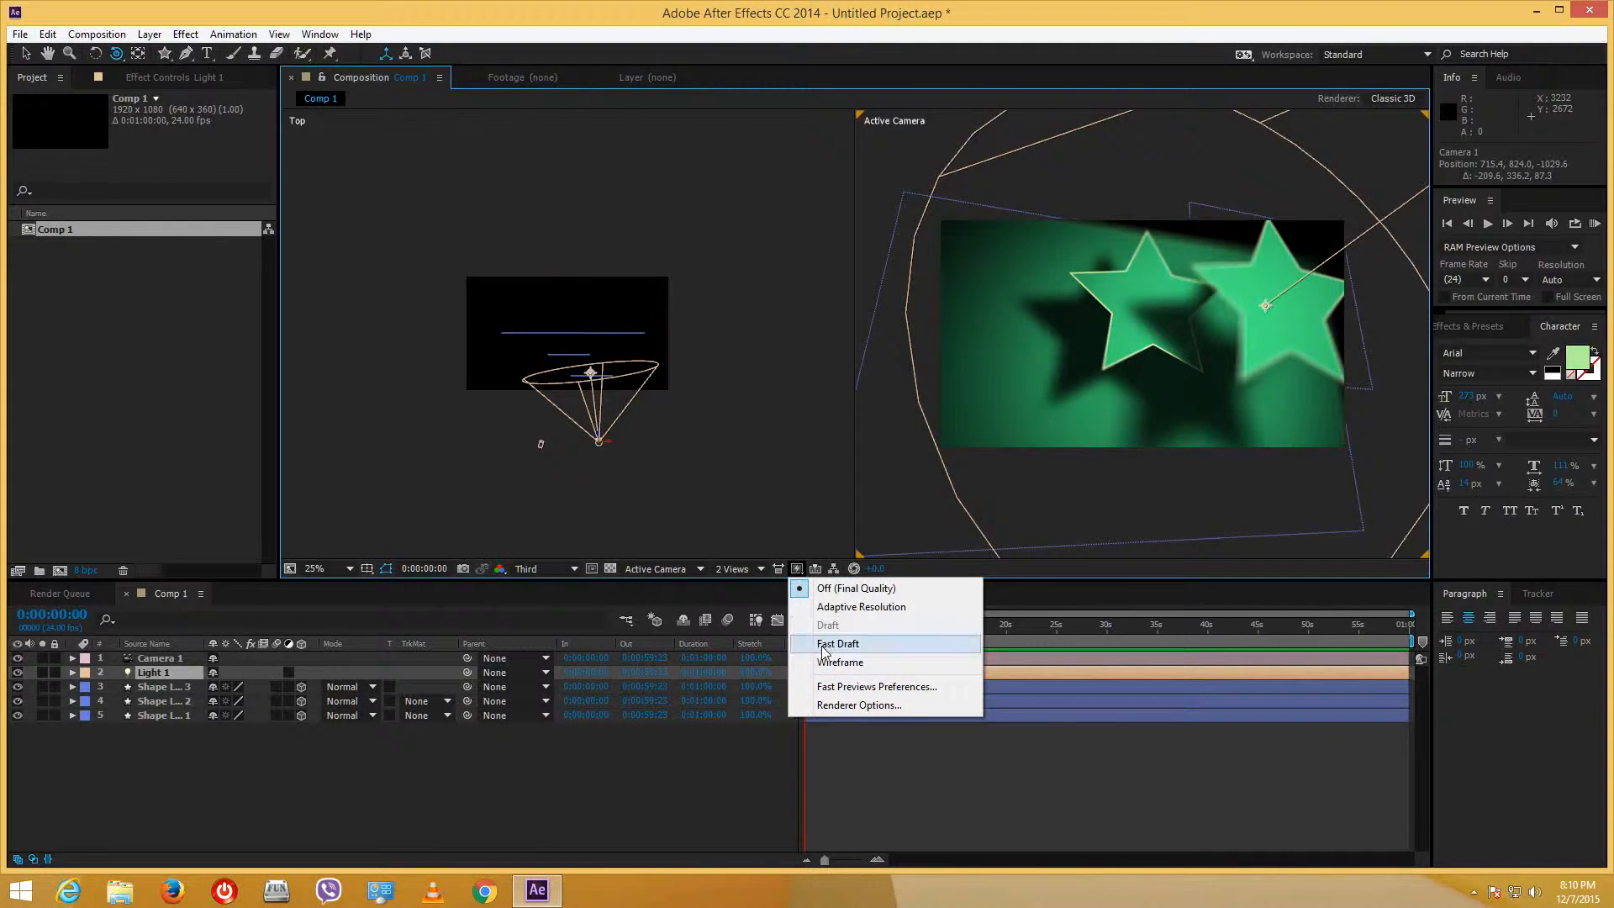
left_click(822, 644)
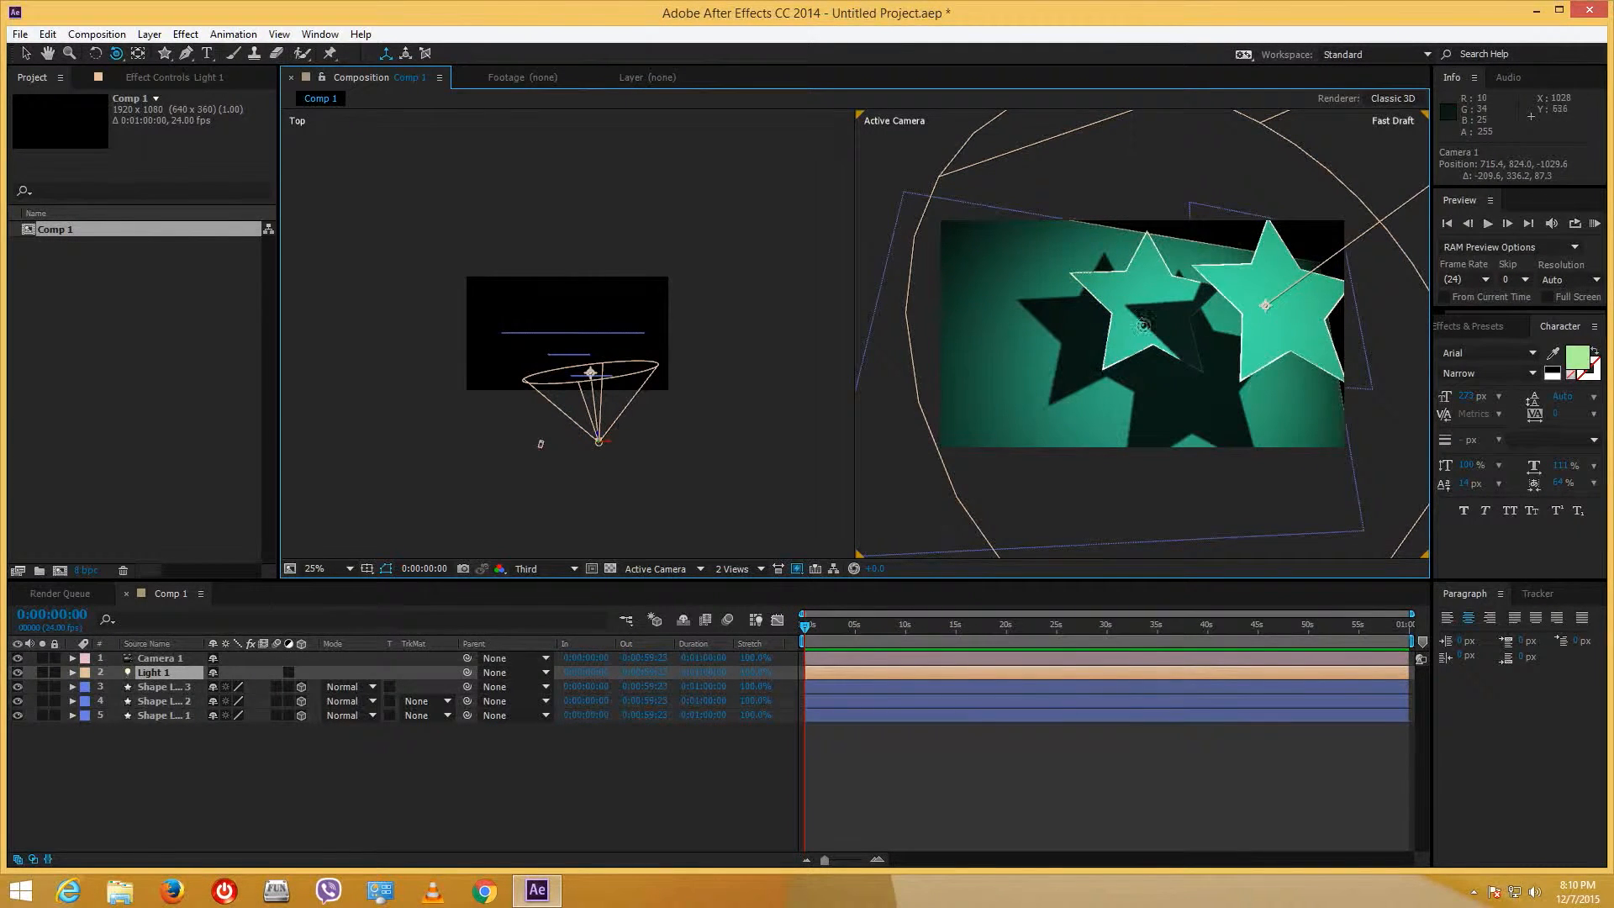
mouse_move(1143, 326)
left_mouse_down()
mouse_move(1181, 290)
mouse_move(1164, 301)
mouse_move(1169, 335)
left_mouse_up()
left_click(797, 569)
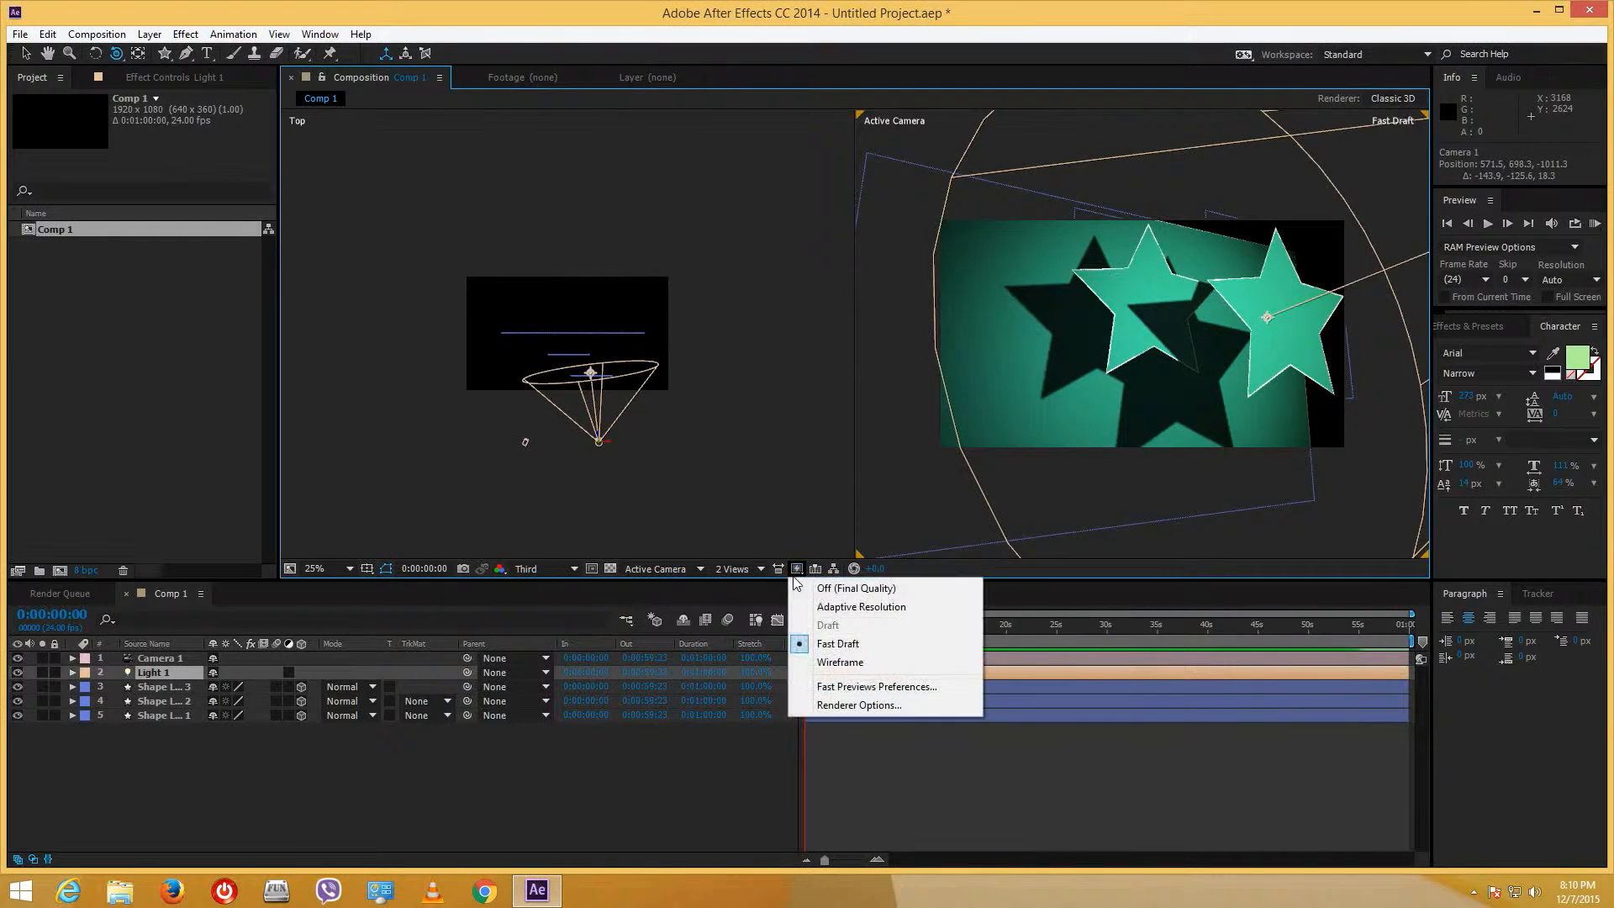
left_click(898, 606)
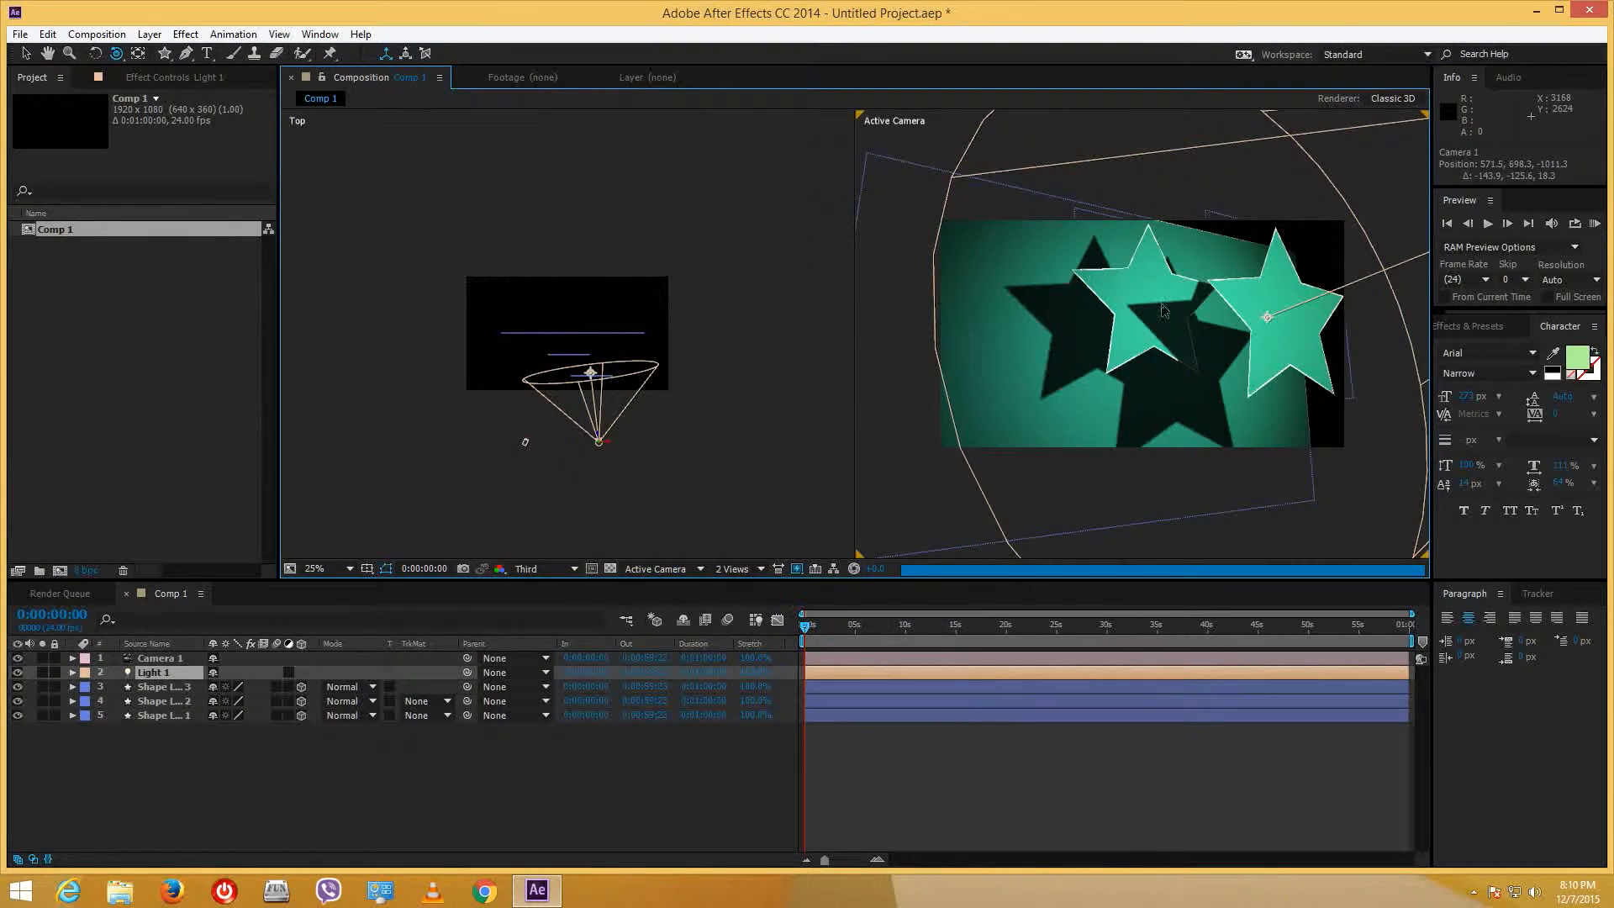
left_click(797, 569)
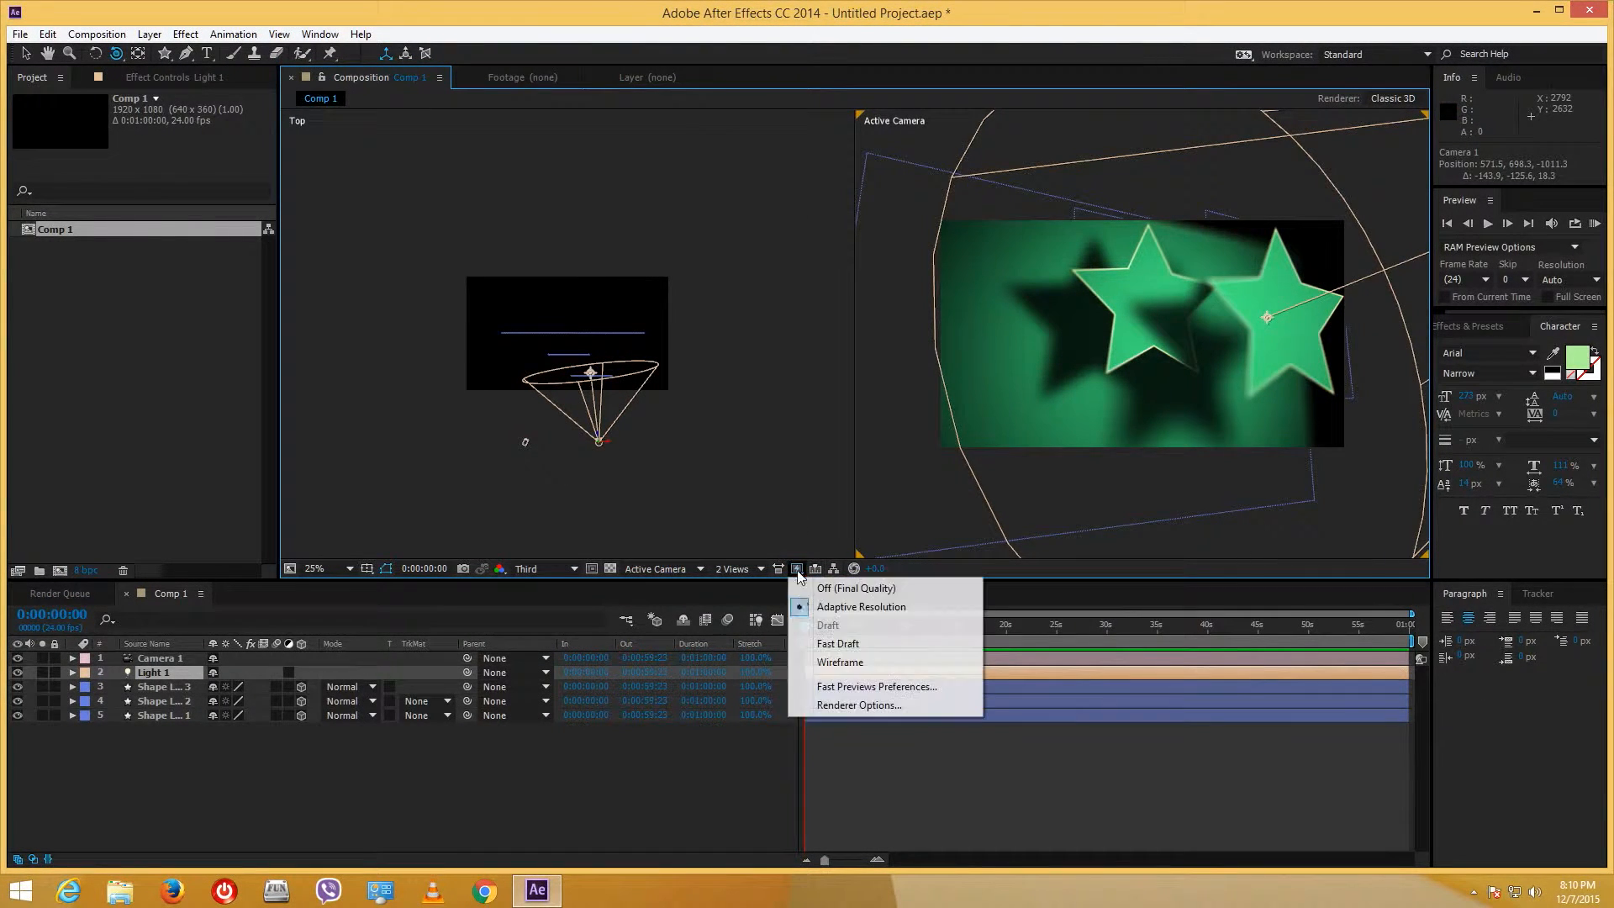
left_click(828, 646)
left_click_drag(1179, 314, 1163, 366)
- Orbit Camera 1 to its starting position and keyframe Position and Point of Interest at 0 seconds
left_click(155, 659)
left_click(72, 659)
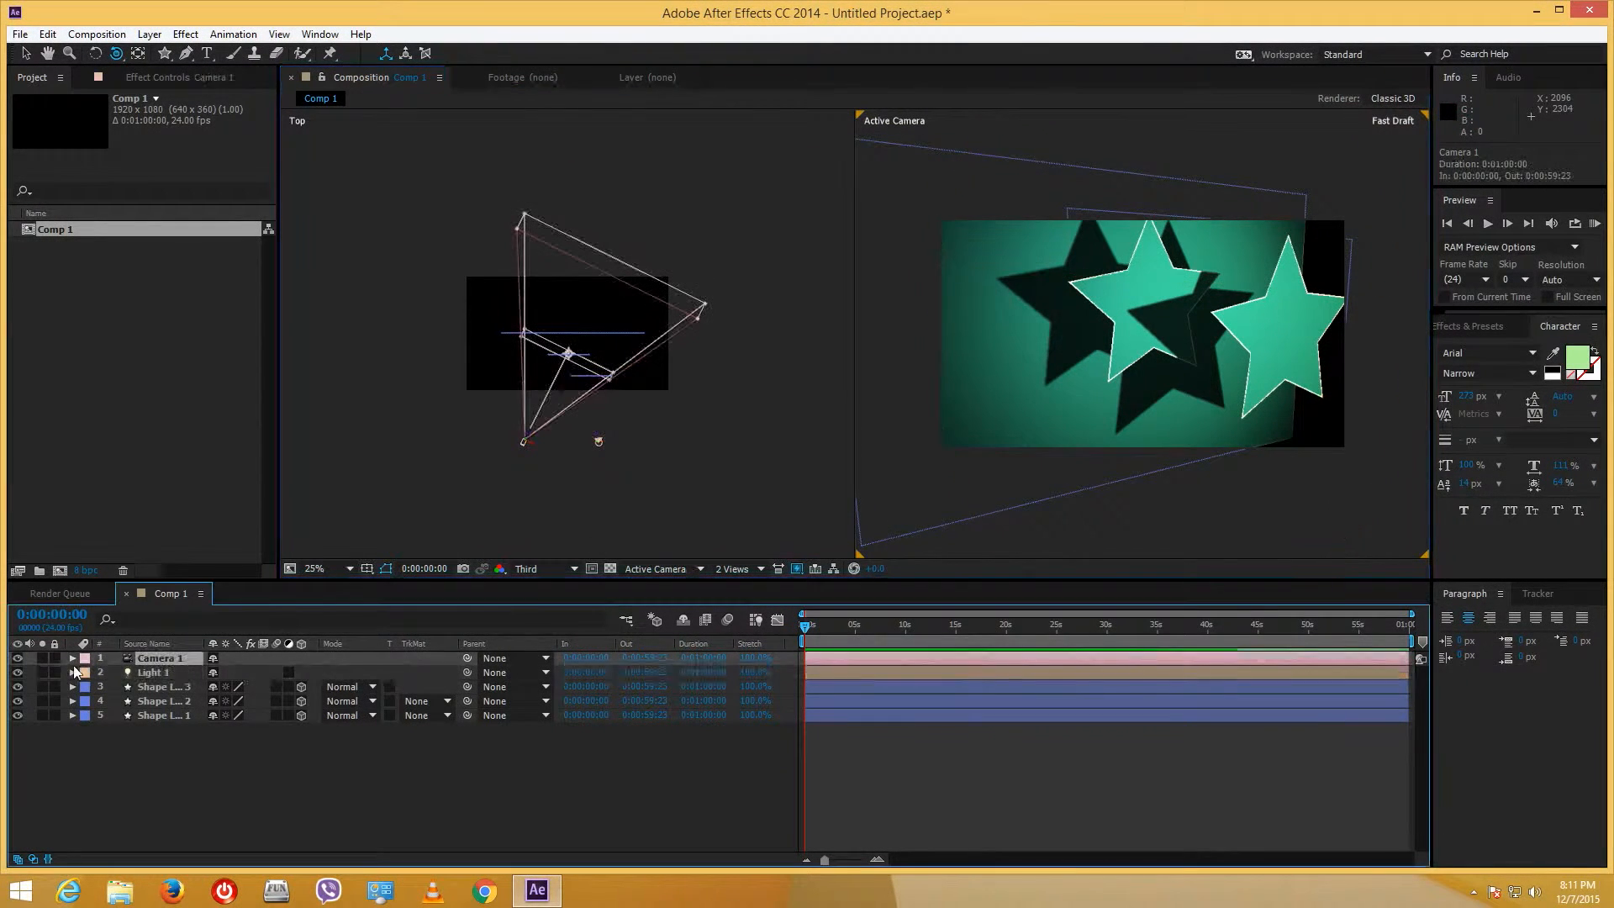
left_click(87, 687)
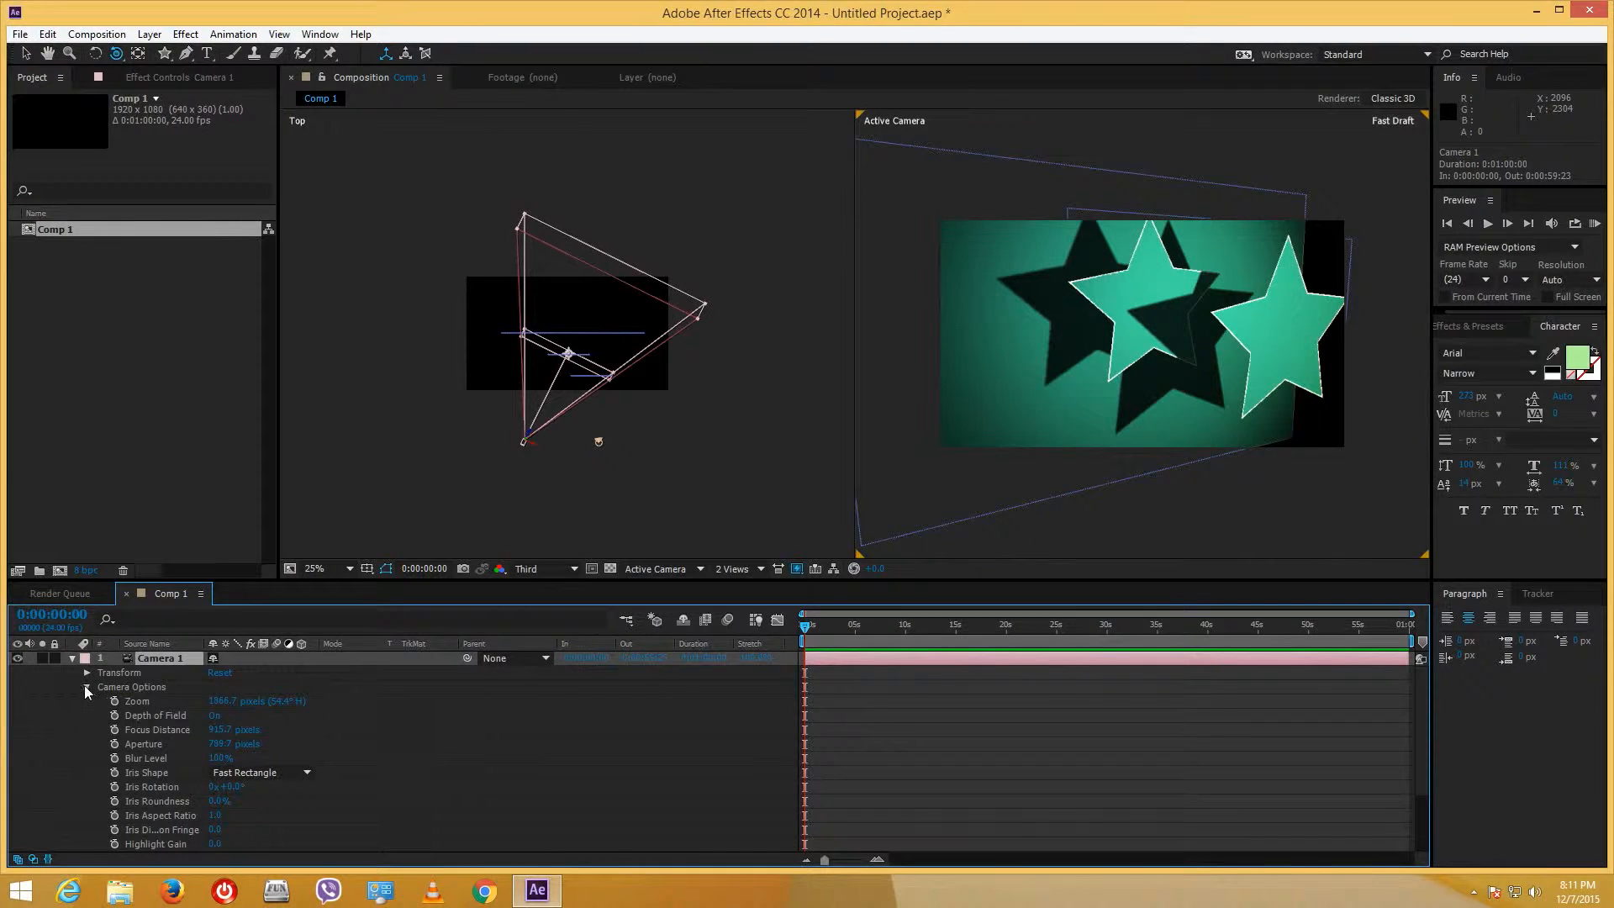
left_click(86, 686)
left_click(88, 672)
mouse_move(1125, 337)
left_mouse_down()
mouse_move(1100, 340)
mouse_move(1143, 354)
left_mouse_up()
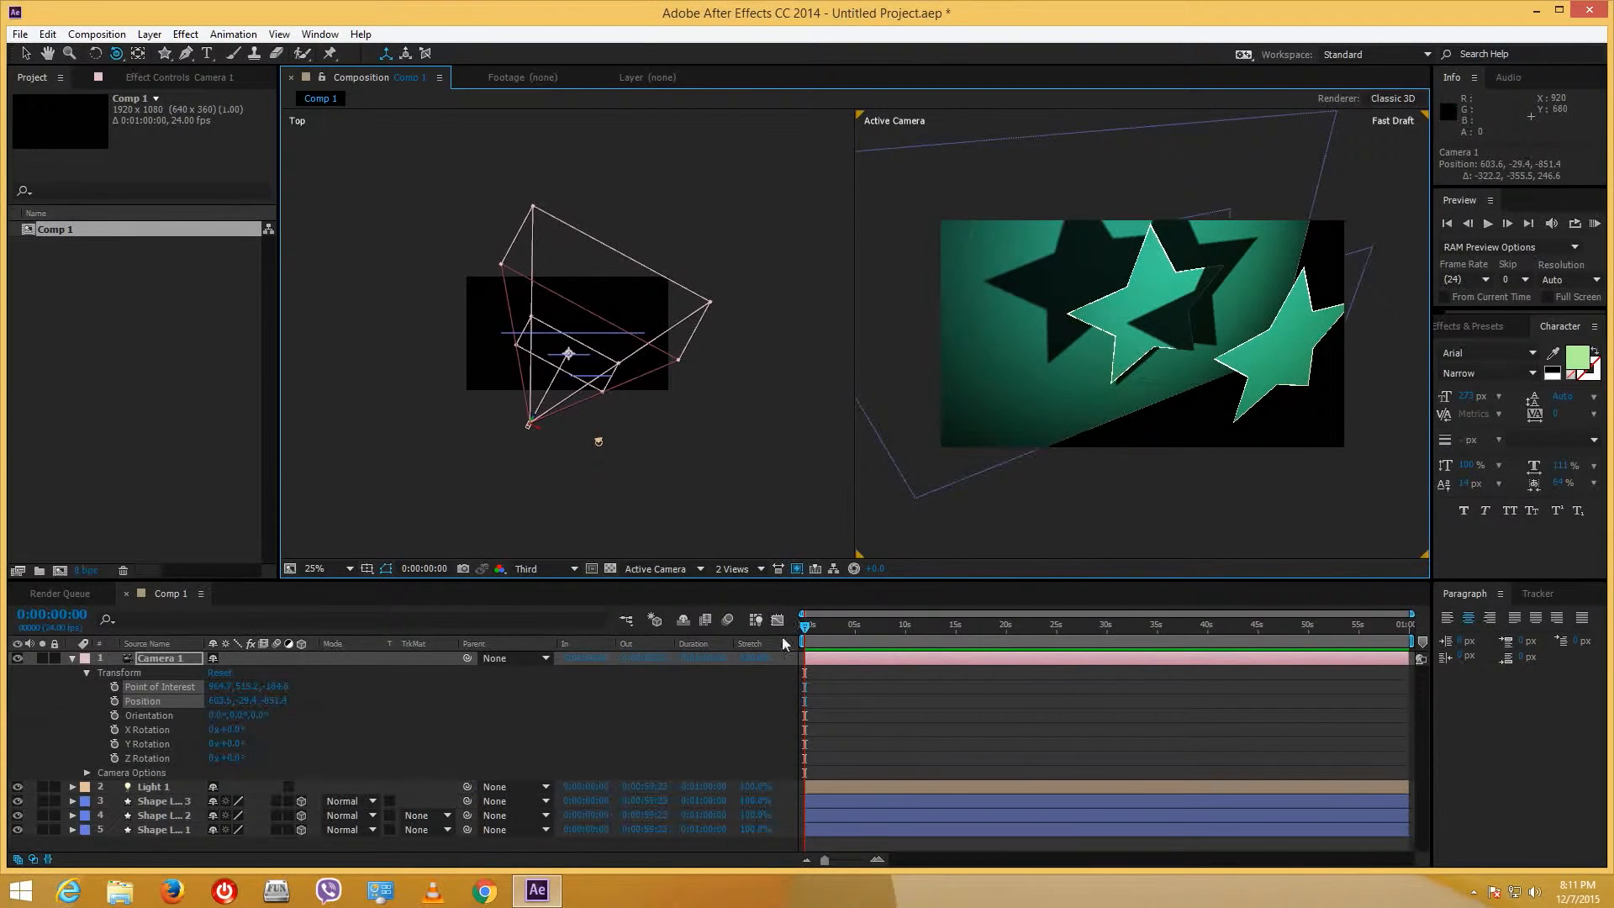
left_click(117, 700)
- Swing Camera 1 to new positions at 2 and 4 seconds, adding keyframes
left_click_drag(986, 631, 1007, 626)
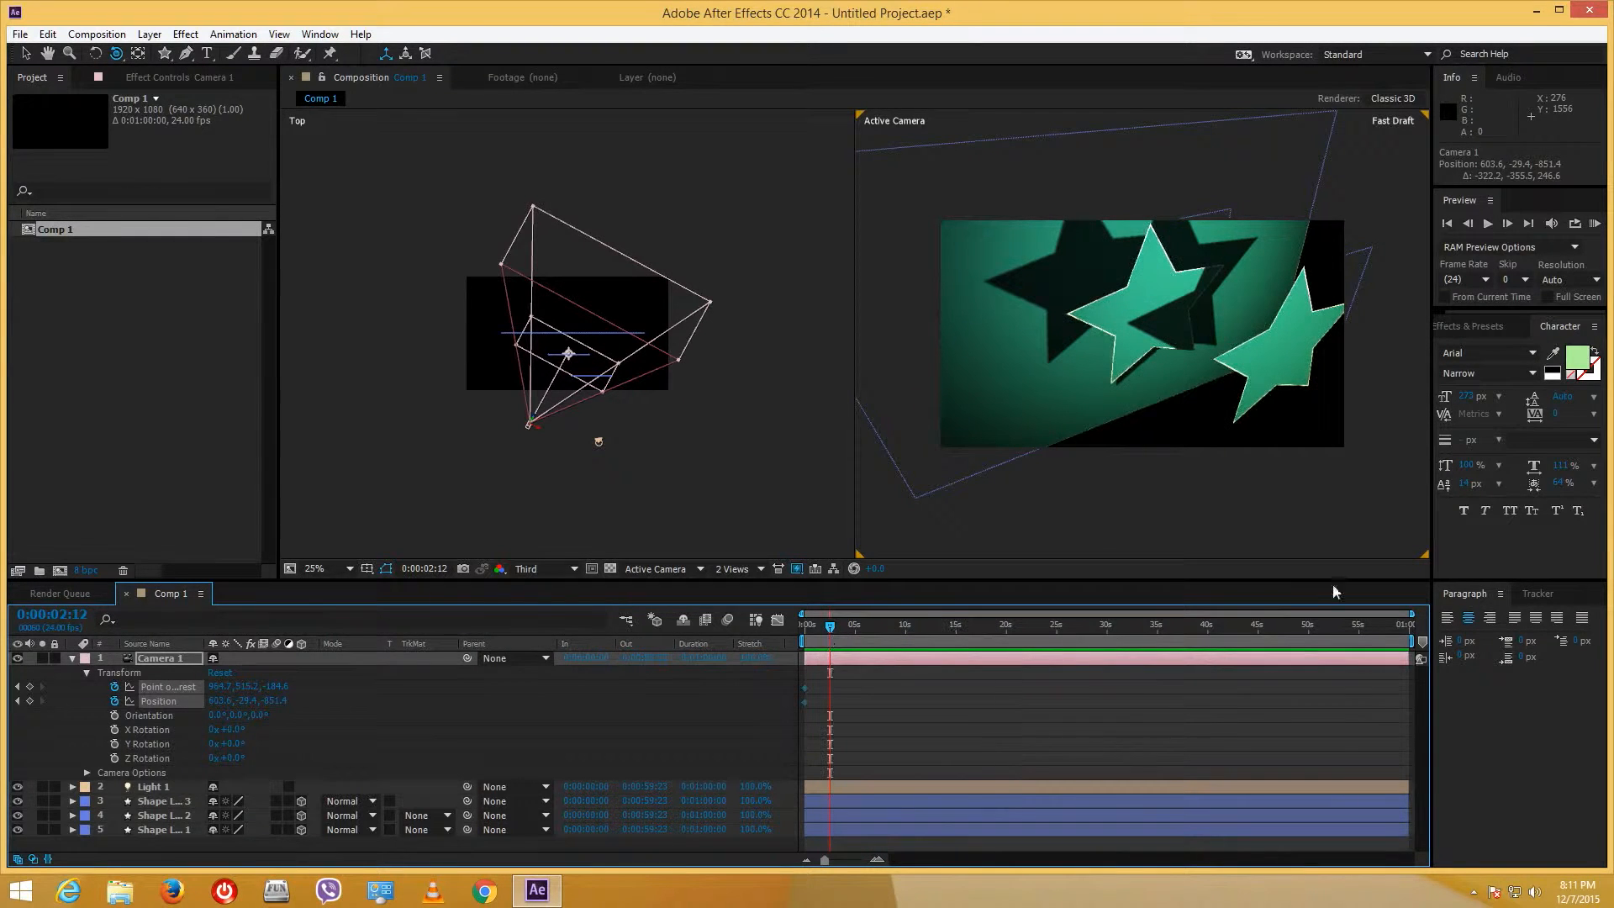
left_click_drag(1413, 626, 932, 627)
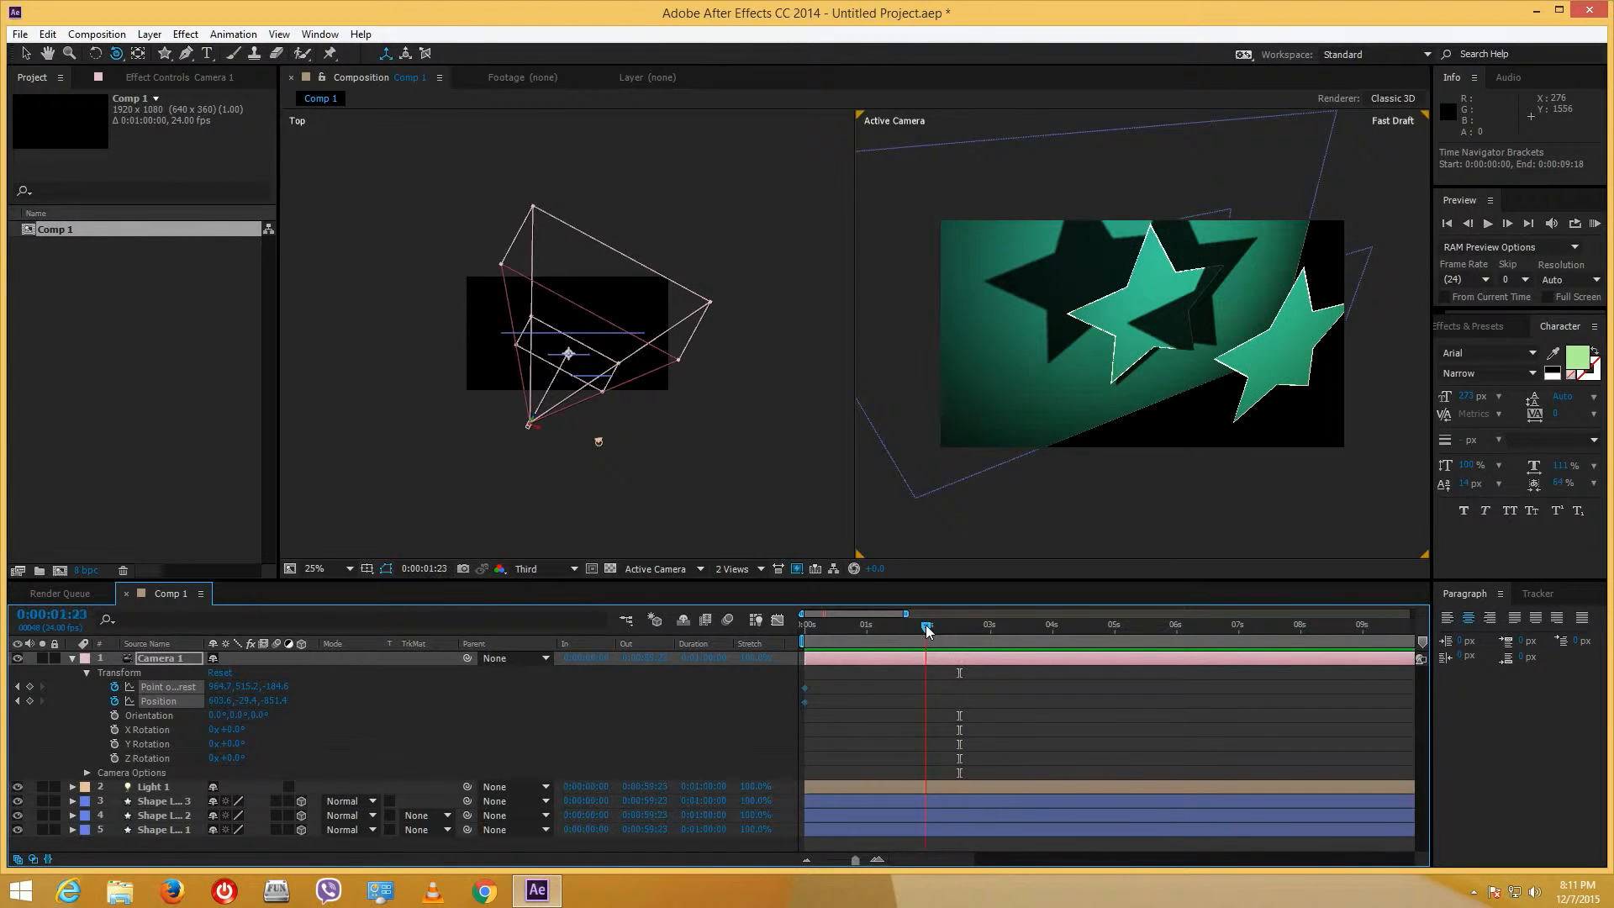
left_click_drag(1117, 275, 1084, 251)
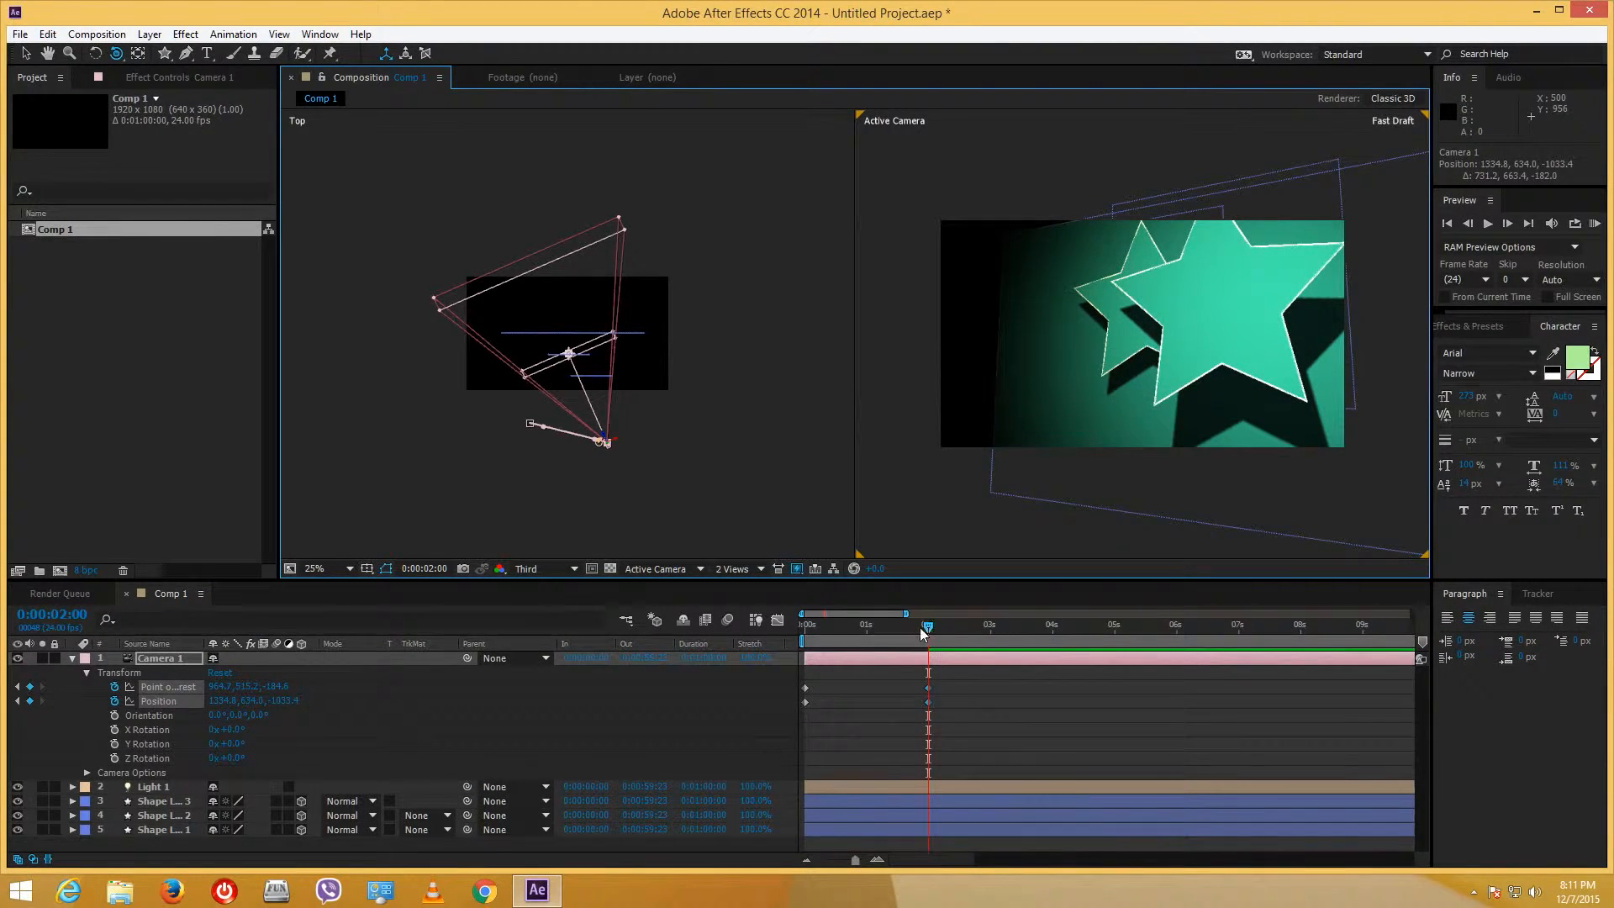
left_click_drag(925, 629, 1054, 629)
mouse_move(1118, 374)
left_mouse_down()
mouse_move(1093, 378)
mouse_move(1129, 381)
left_mouse_up()
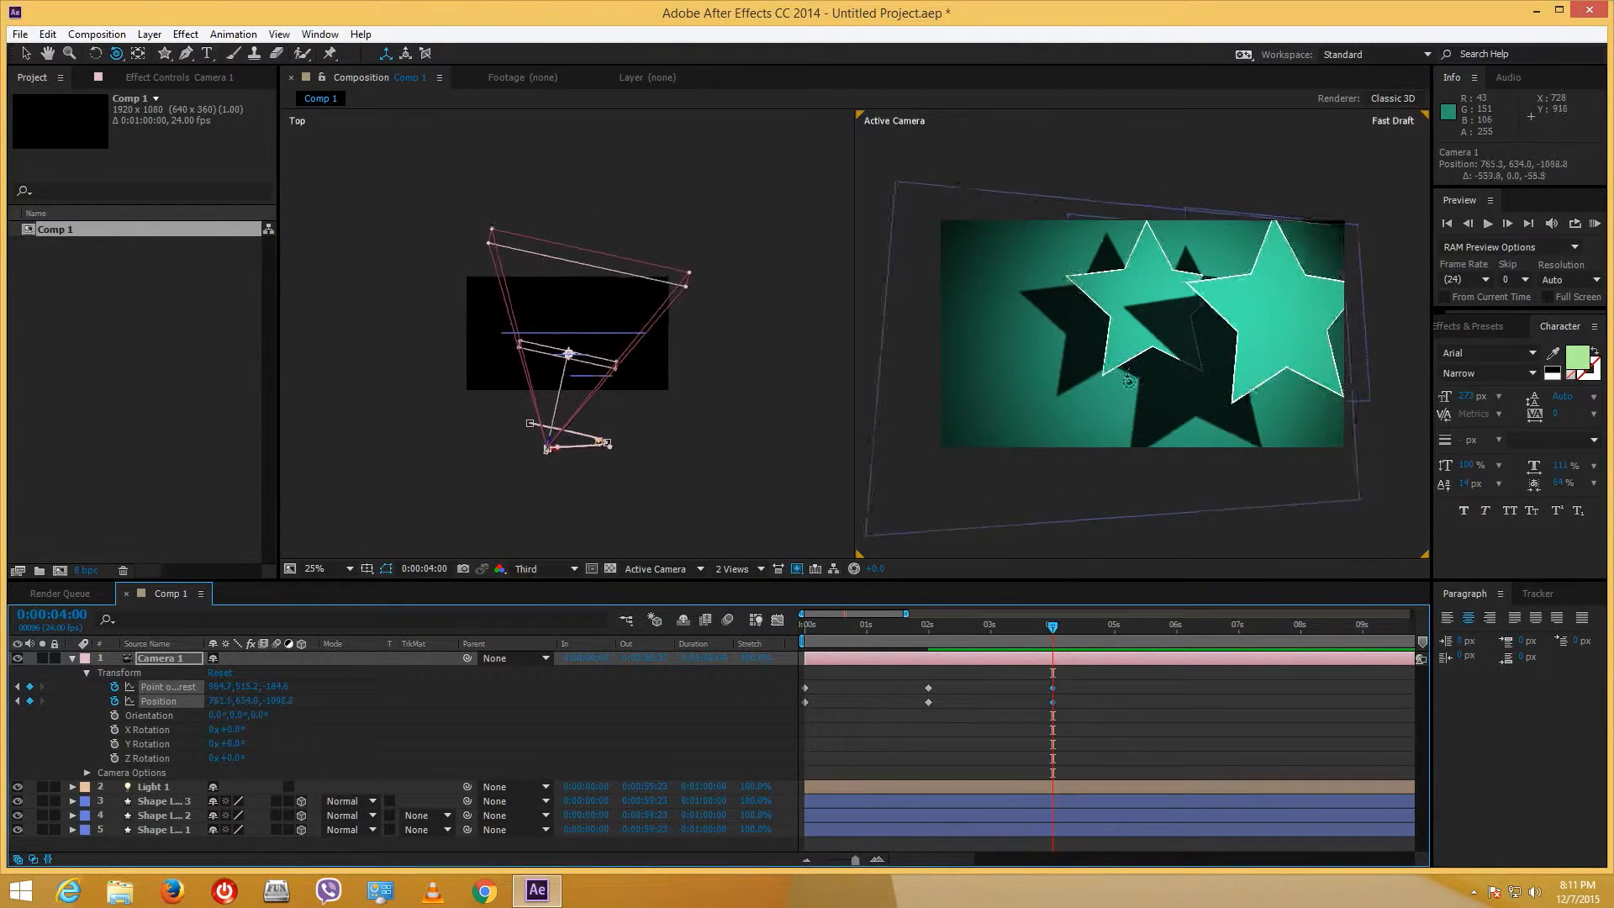
left_click_drag(1062, 624, 874, 643)
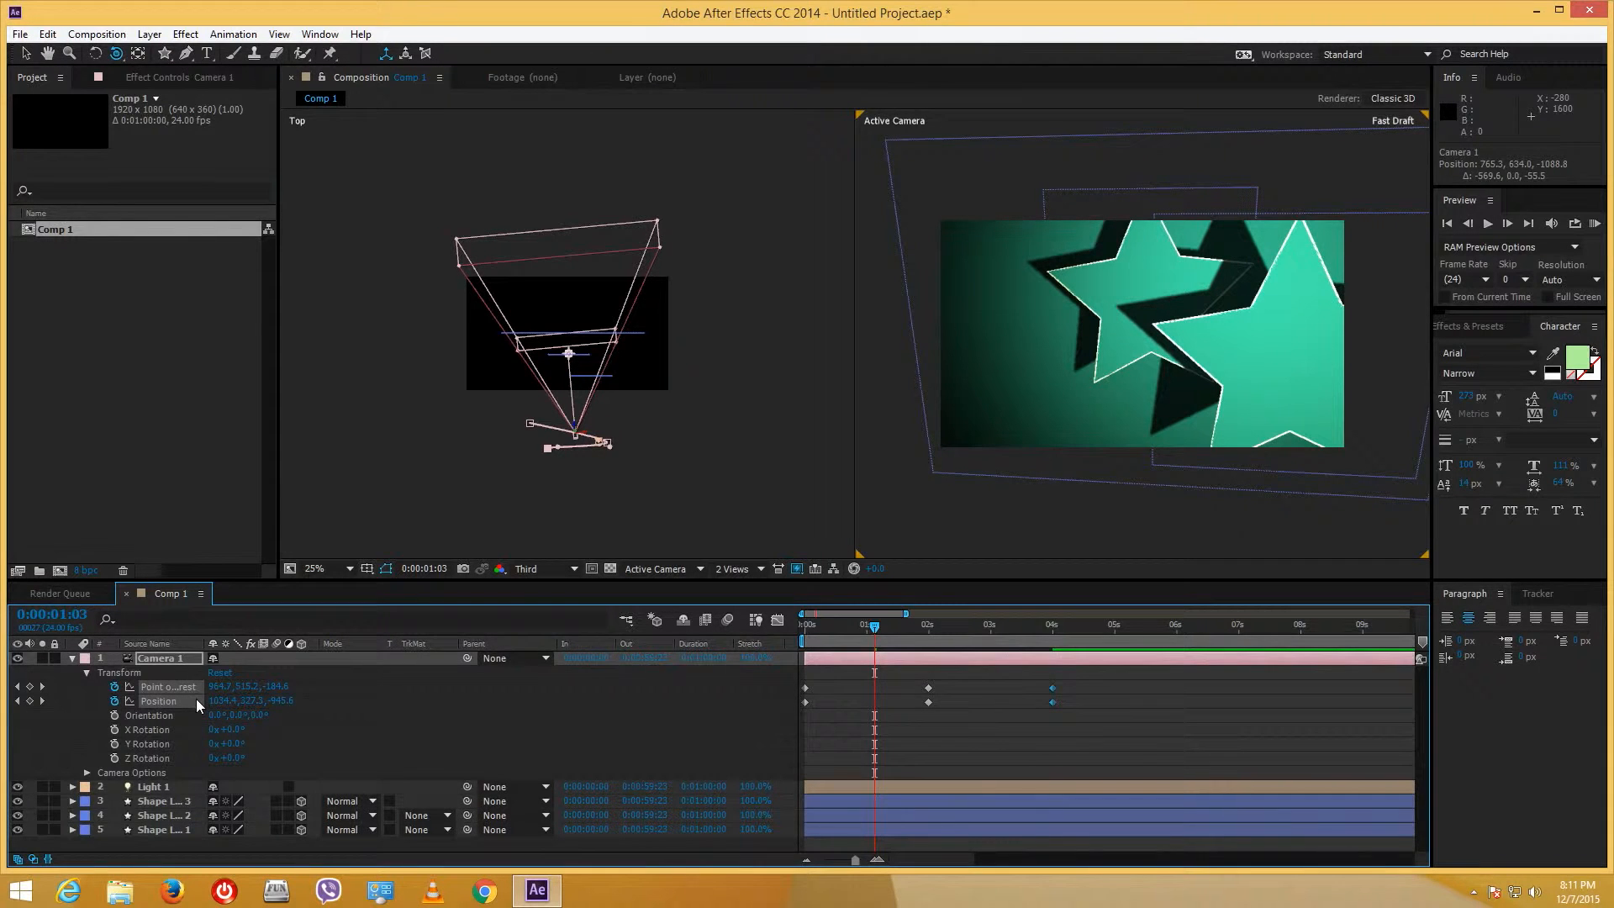
left_click(116, 53)
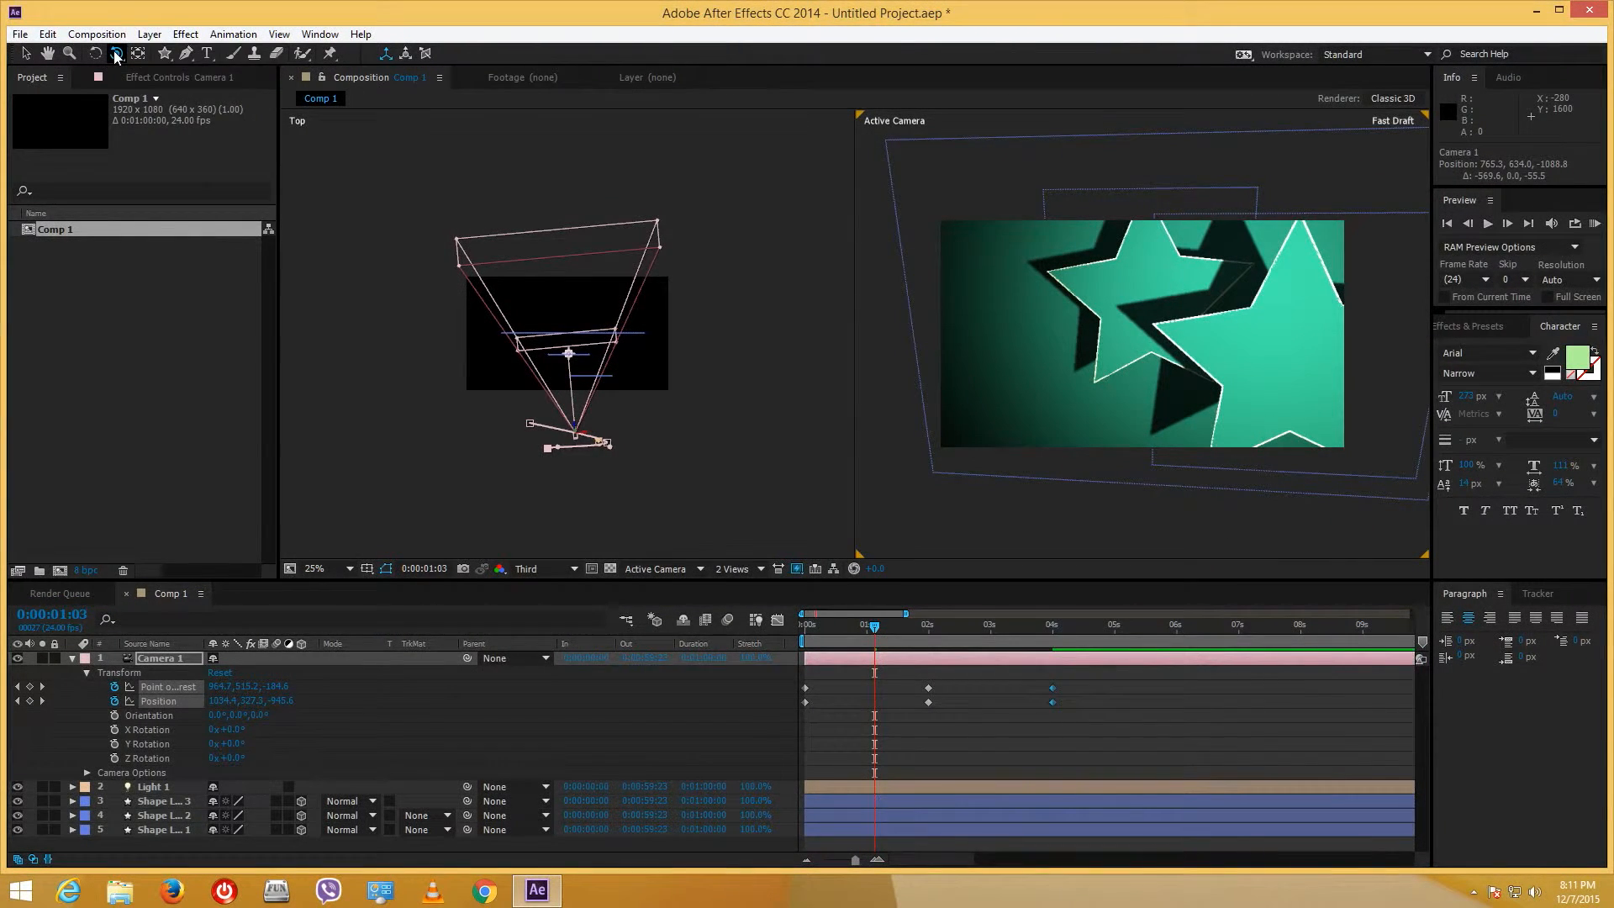
left_click(89, 672)
left_click(87, 687)
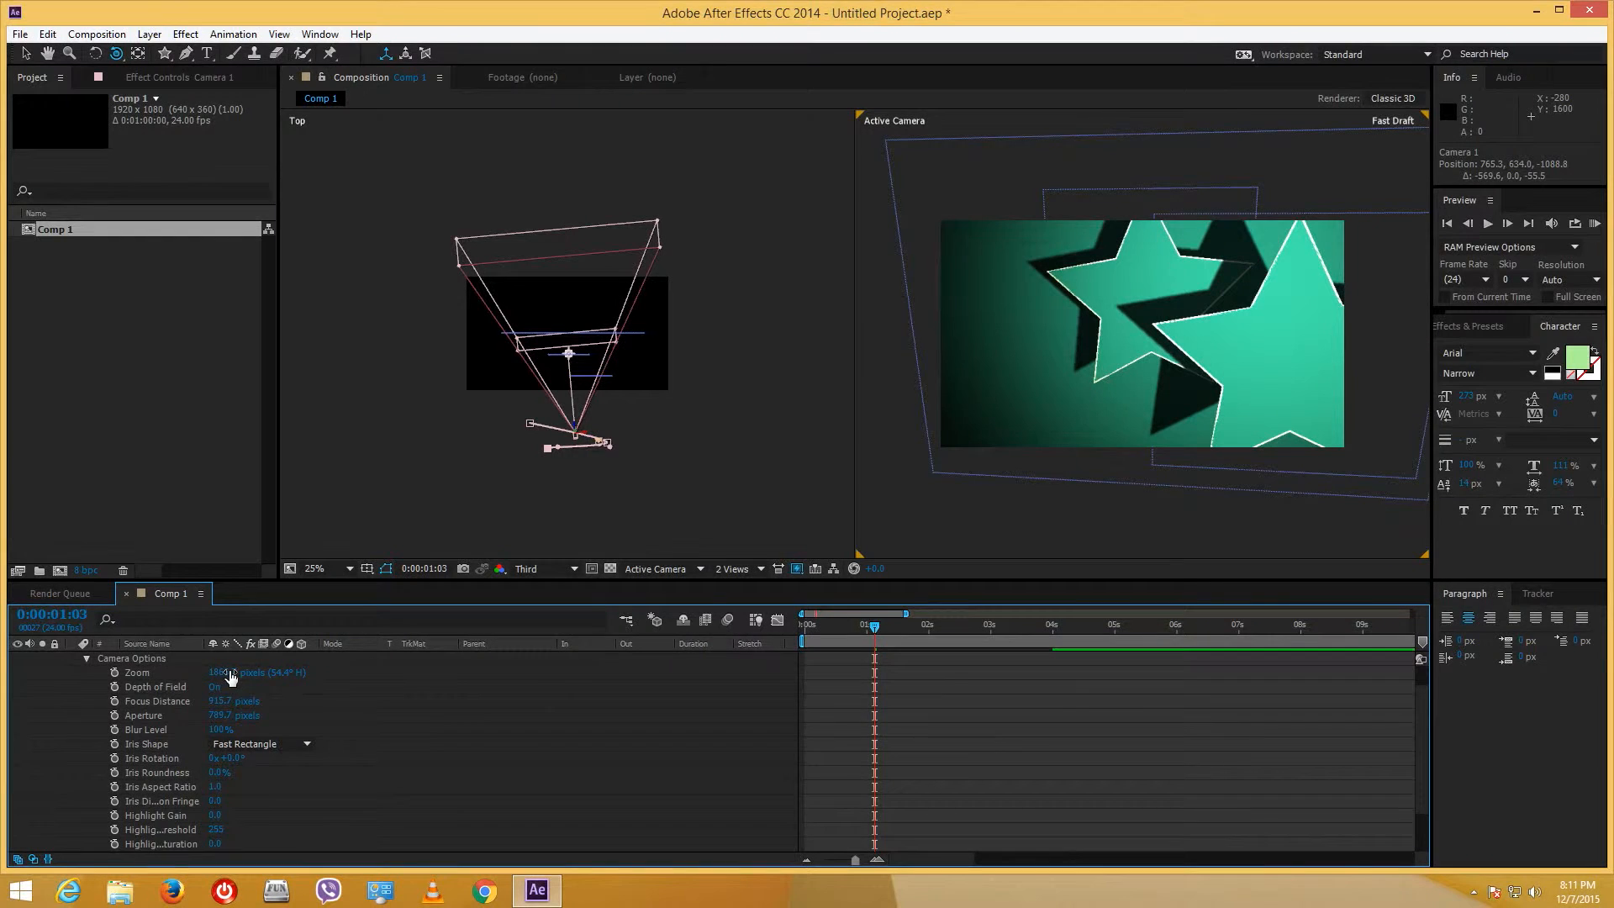
- Keyframe Camera 1's Zoom at 0, about 1 and 4 seconds, ending near 1245.7 pixels
left_click_drag(229, 671, 608, 665)
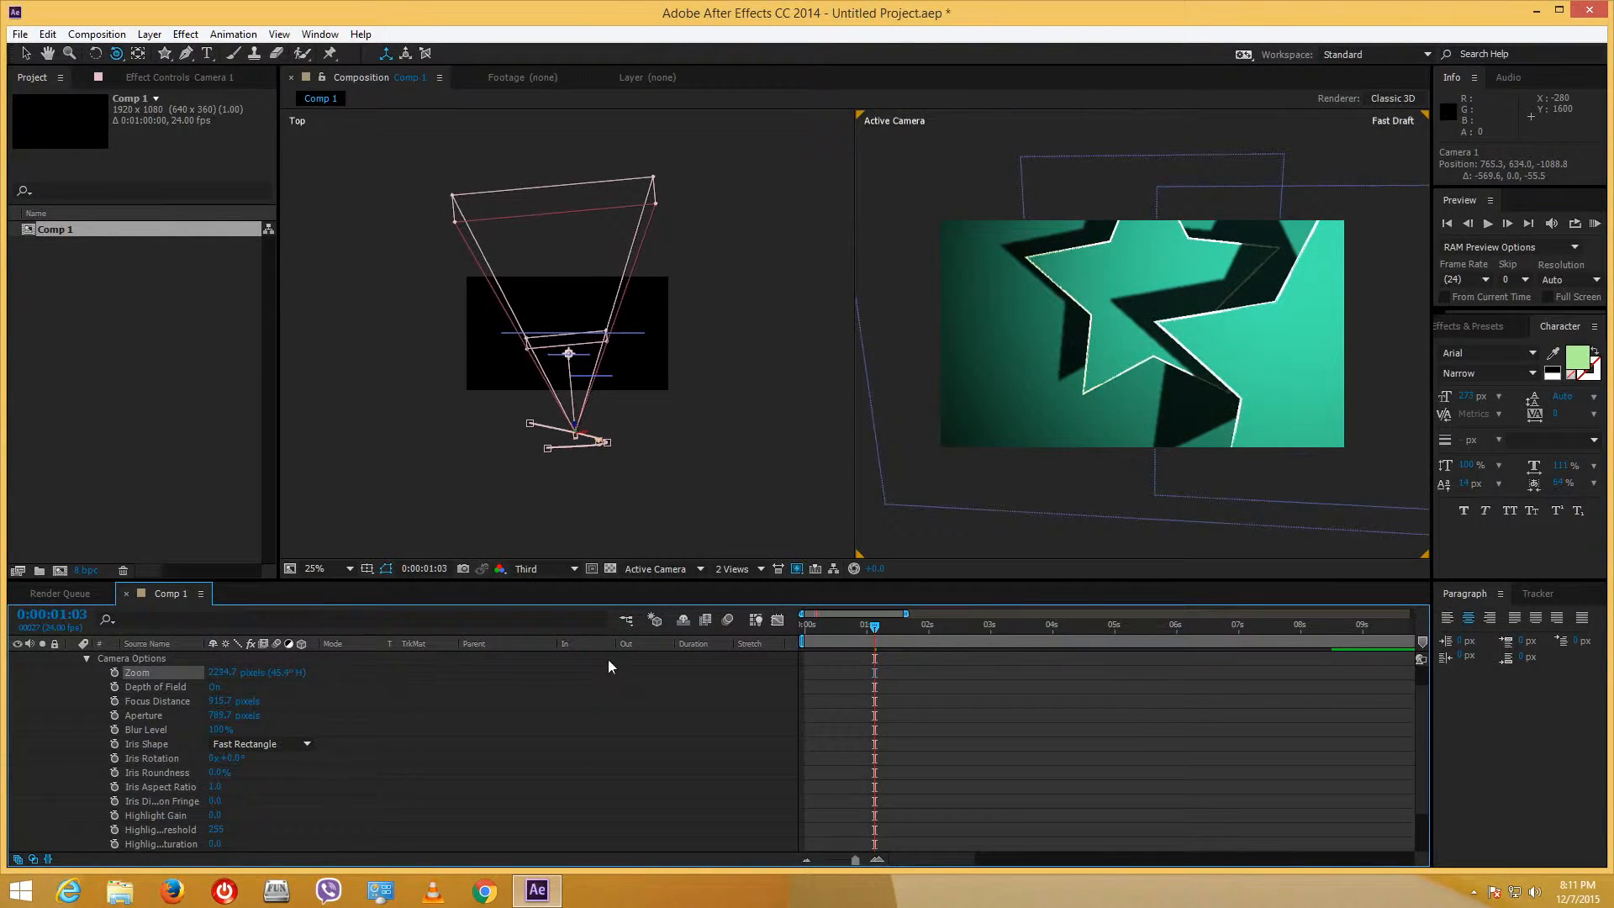
left_click(114, 673)
left_click_drag(874, 627, 805, 626)
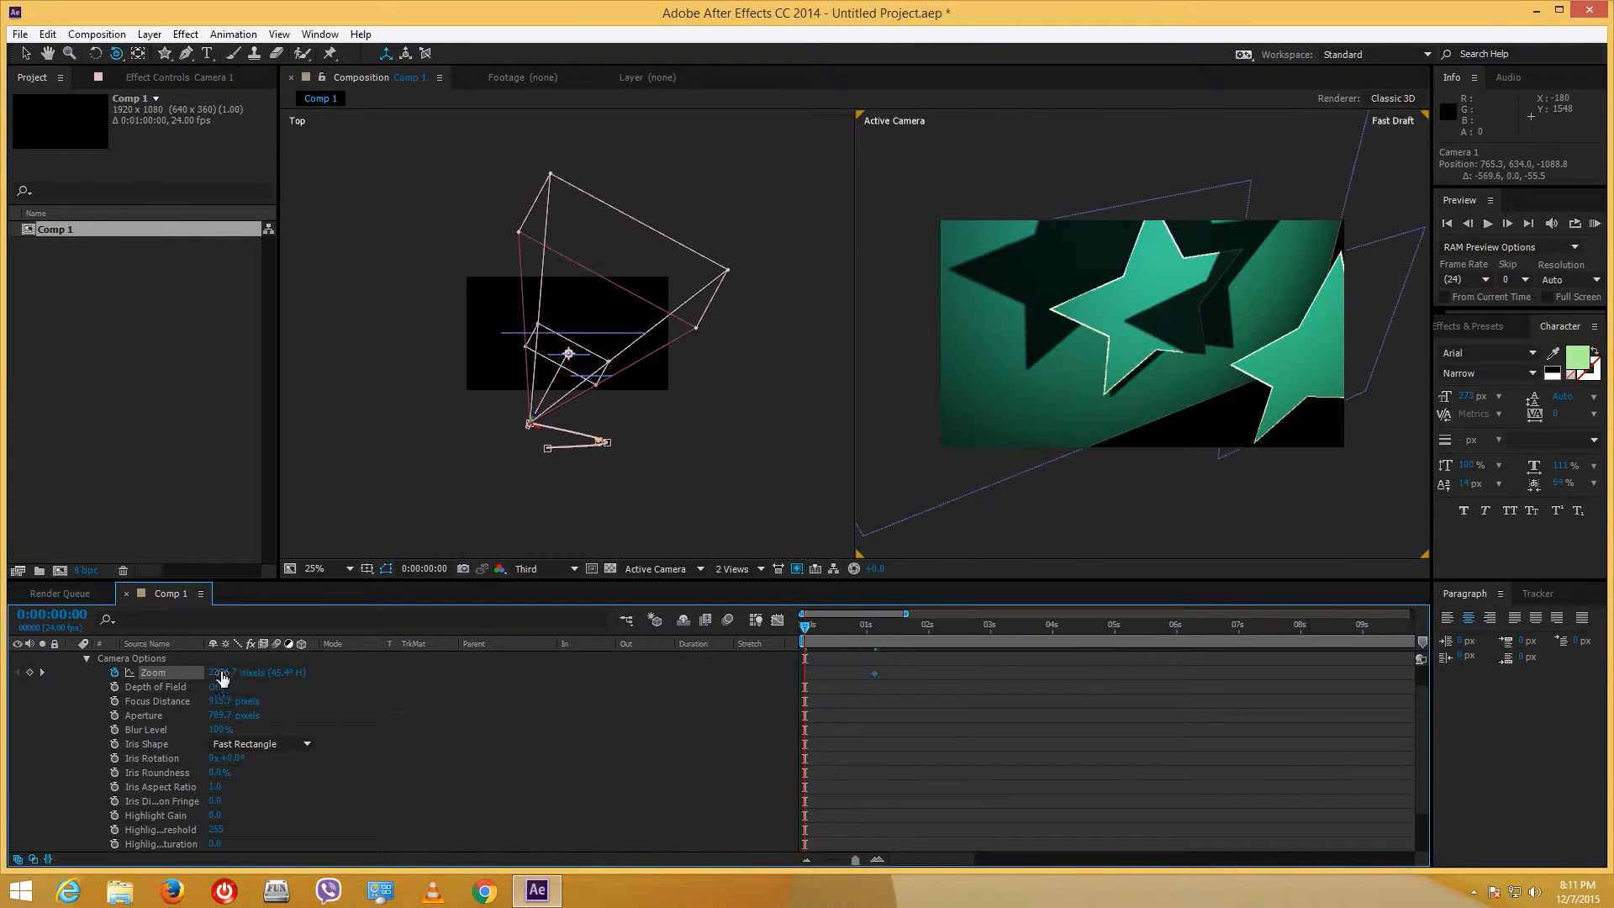
left_click_drag(223, 679, 151, 743)
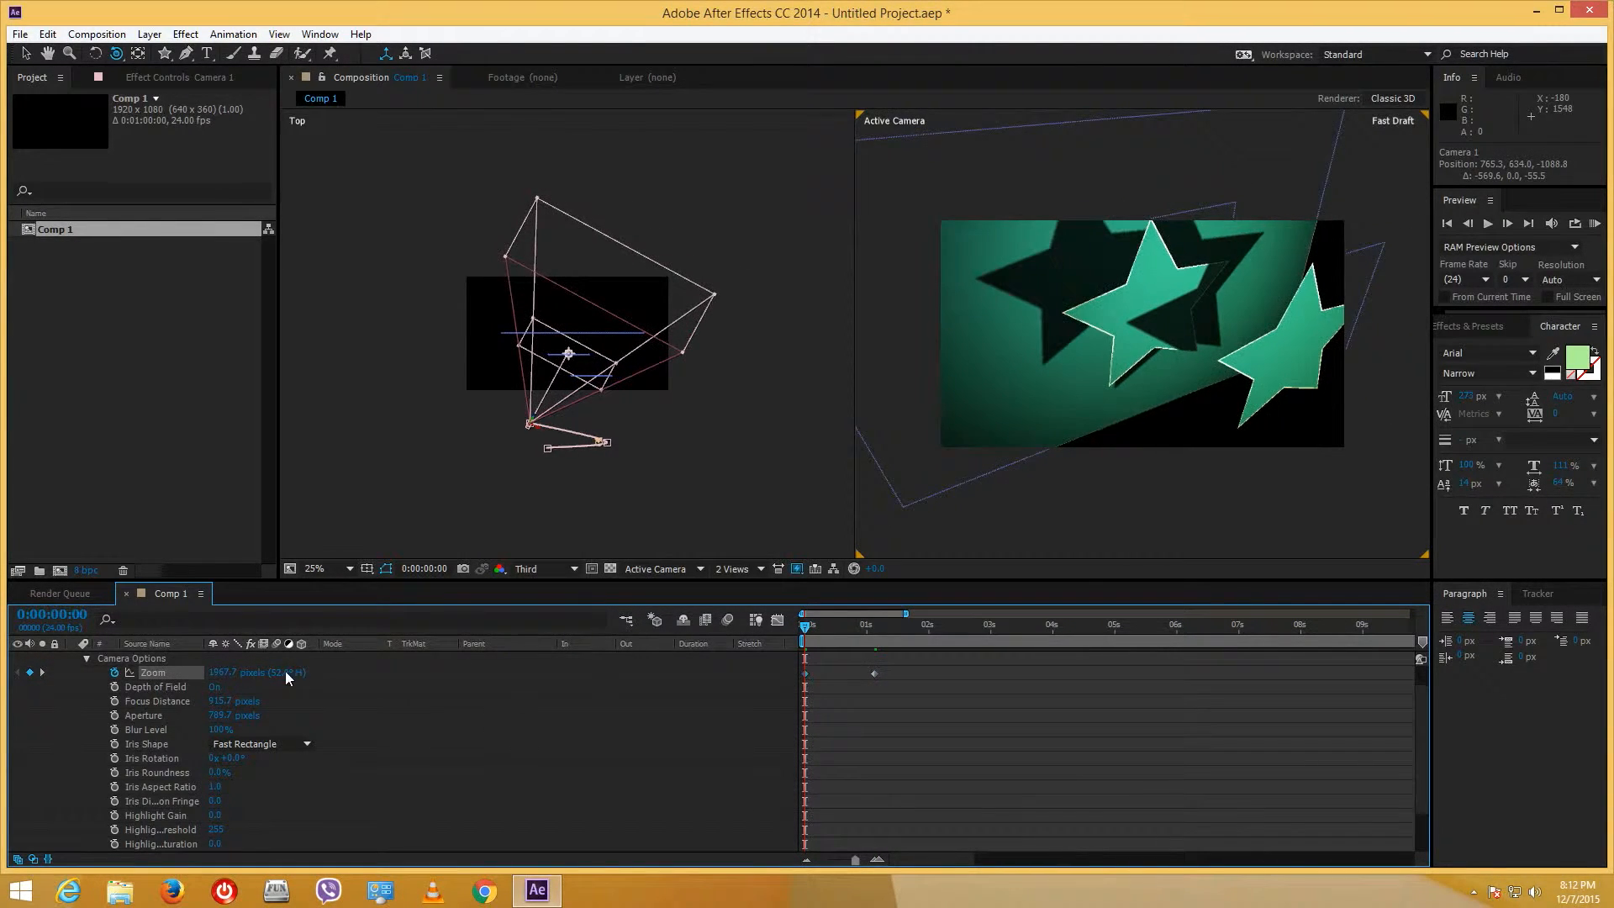
left_click_drag(232, 675, 163, 679)
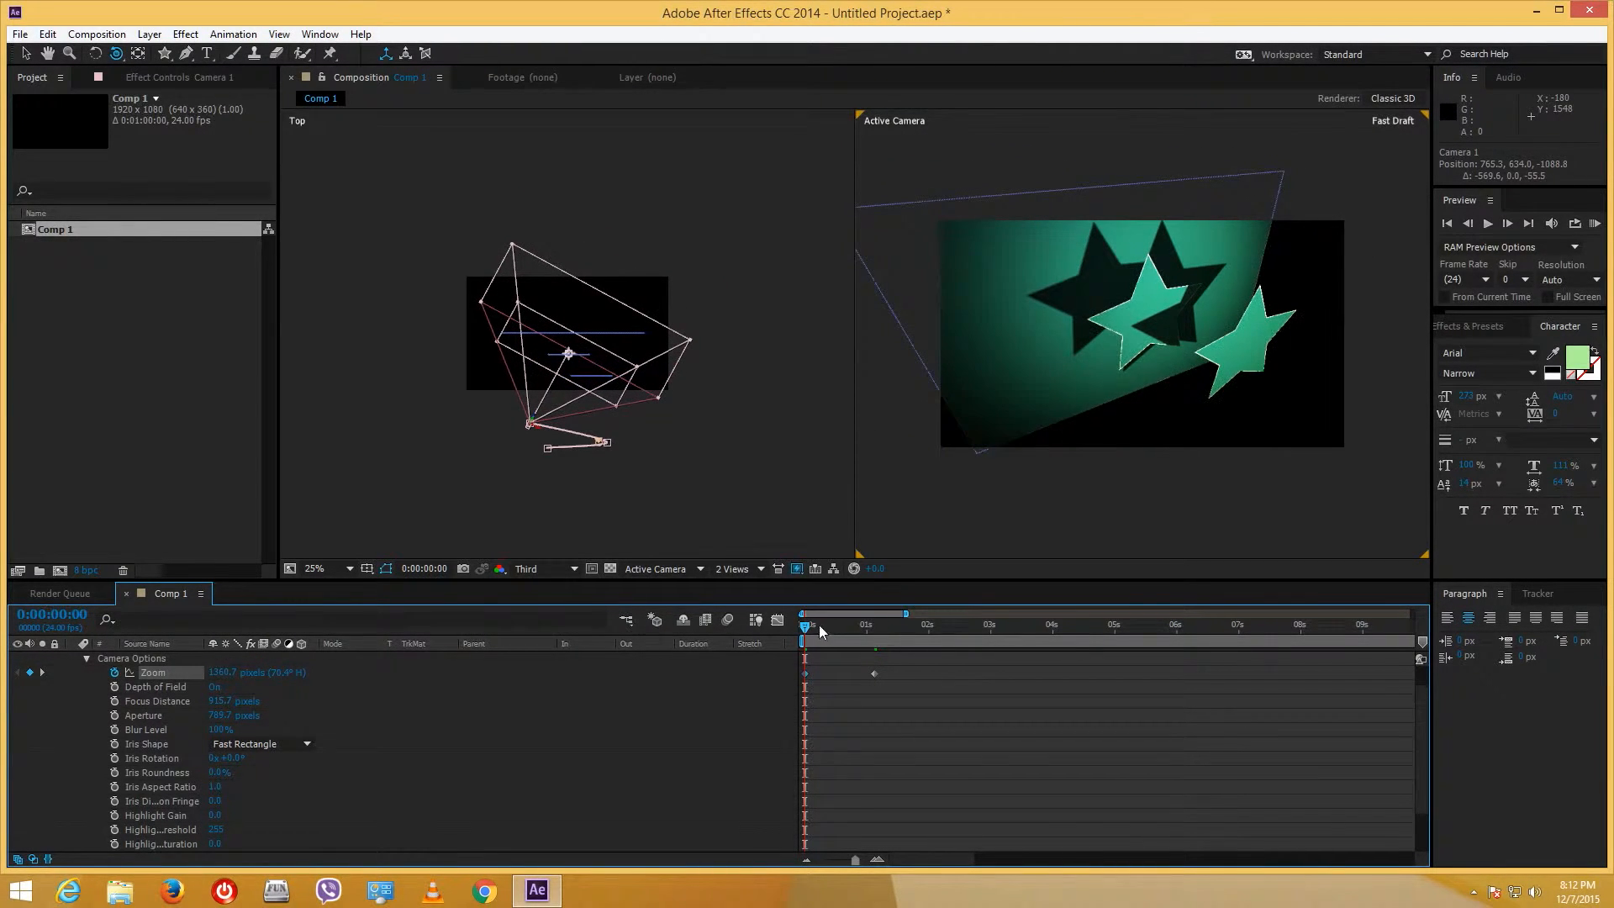
left_click_drag(822, 630, 1053, 638)
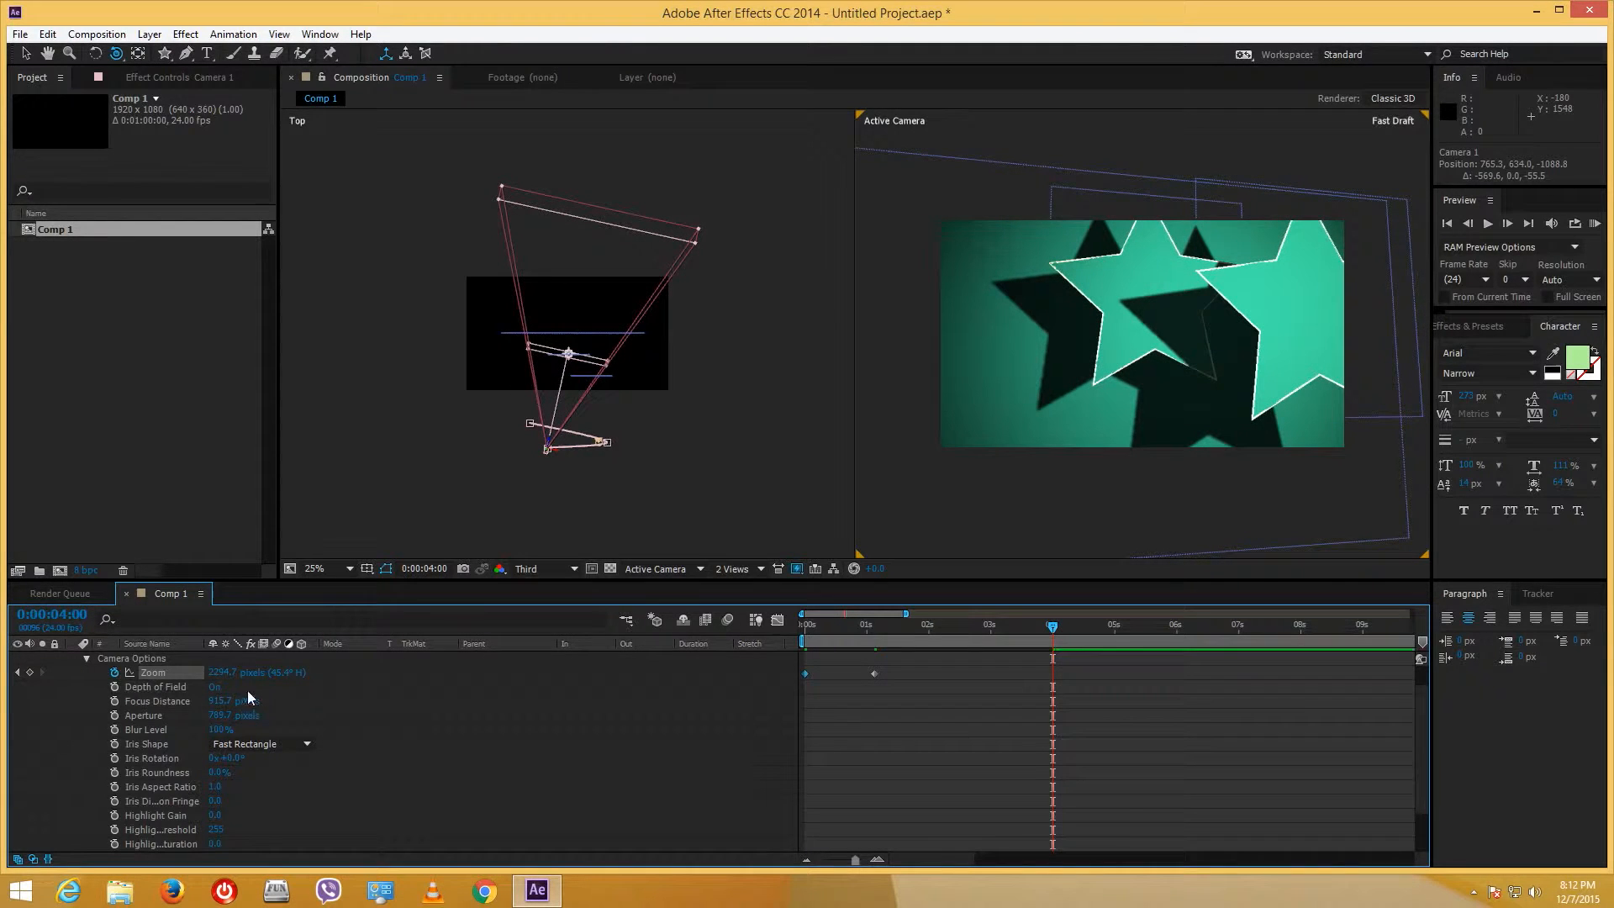
left_click_drag(3, 685, 2, 685)
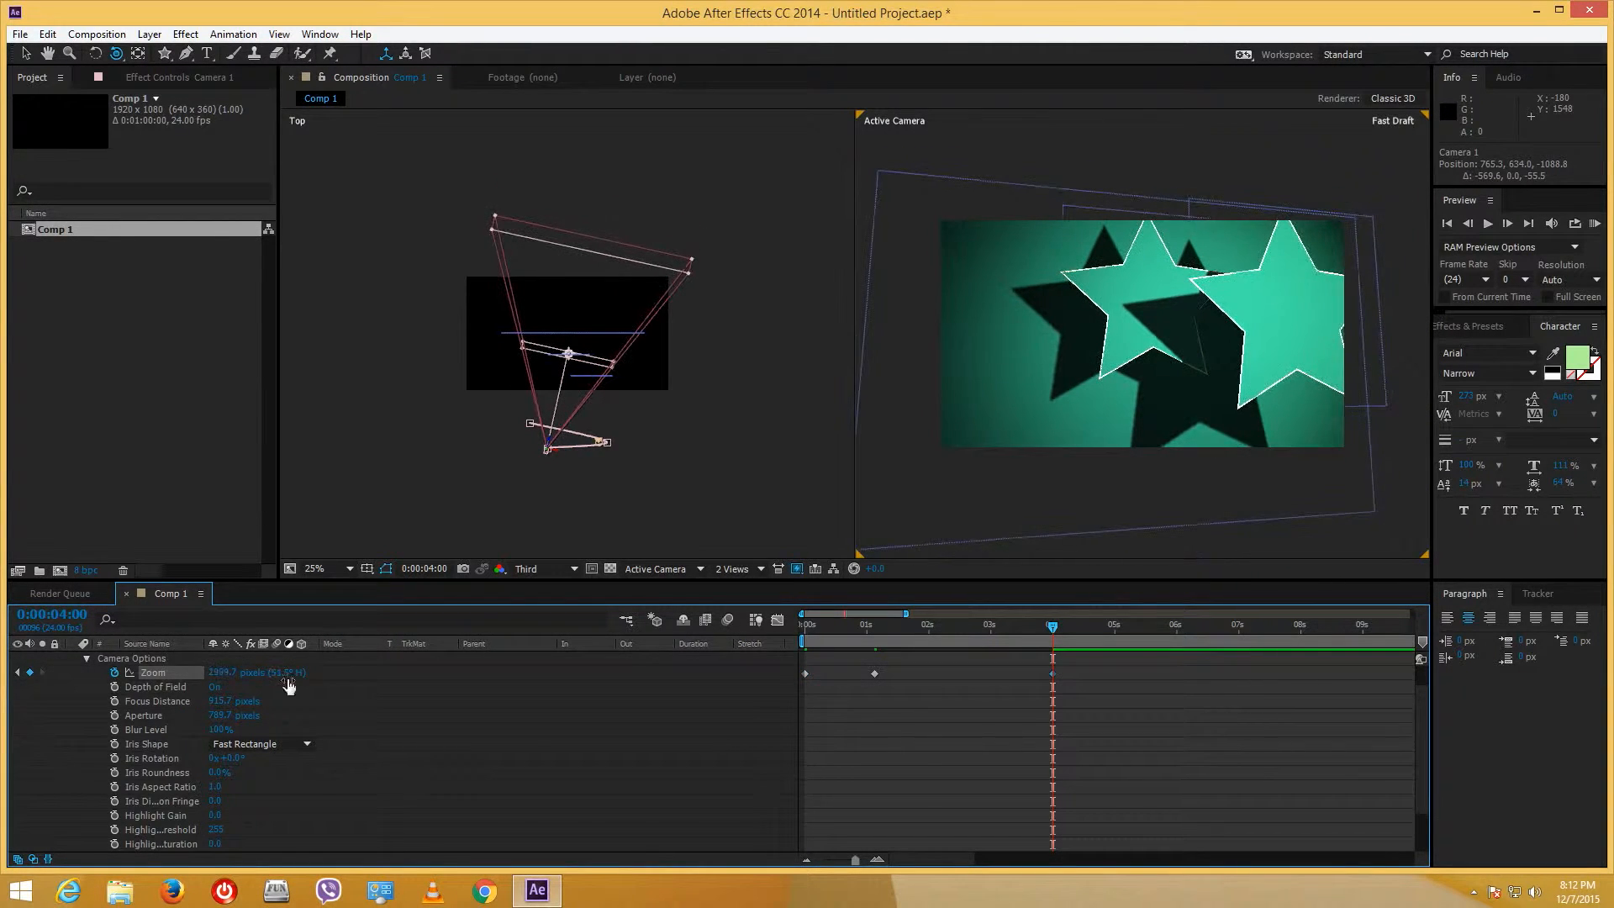
left_click_drag(221, 675, 2, 679)
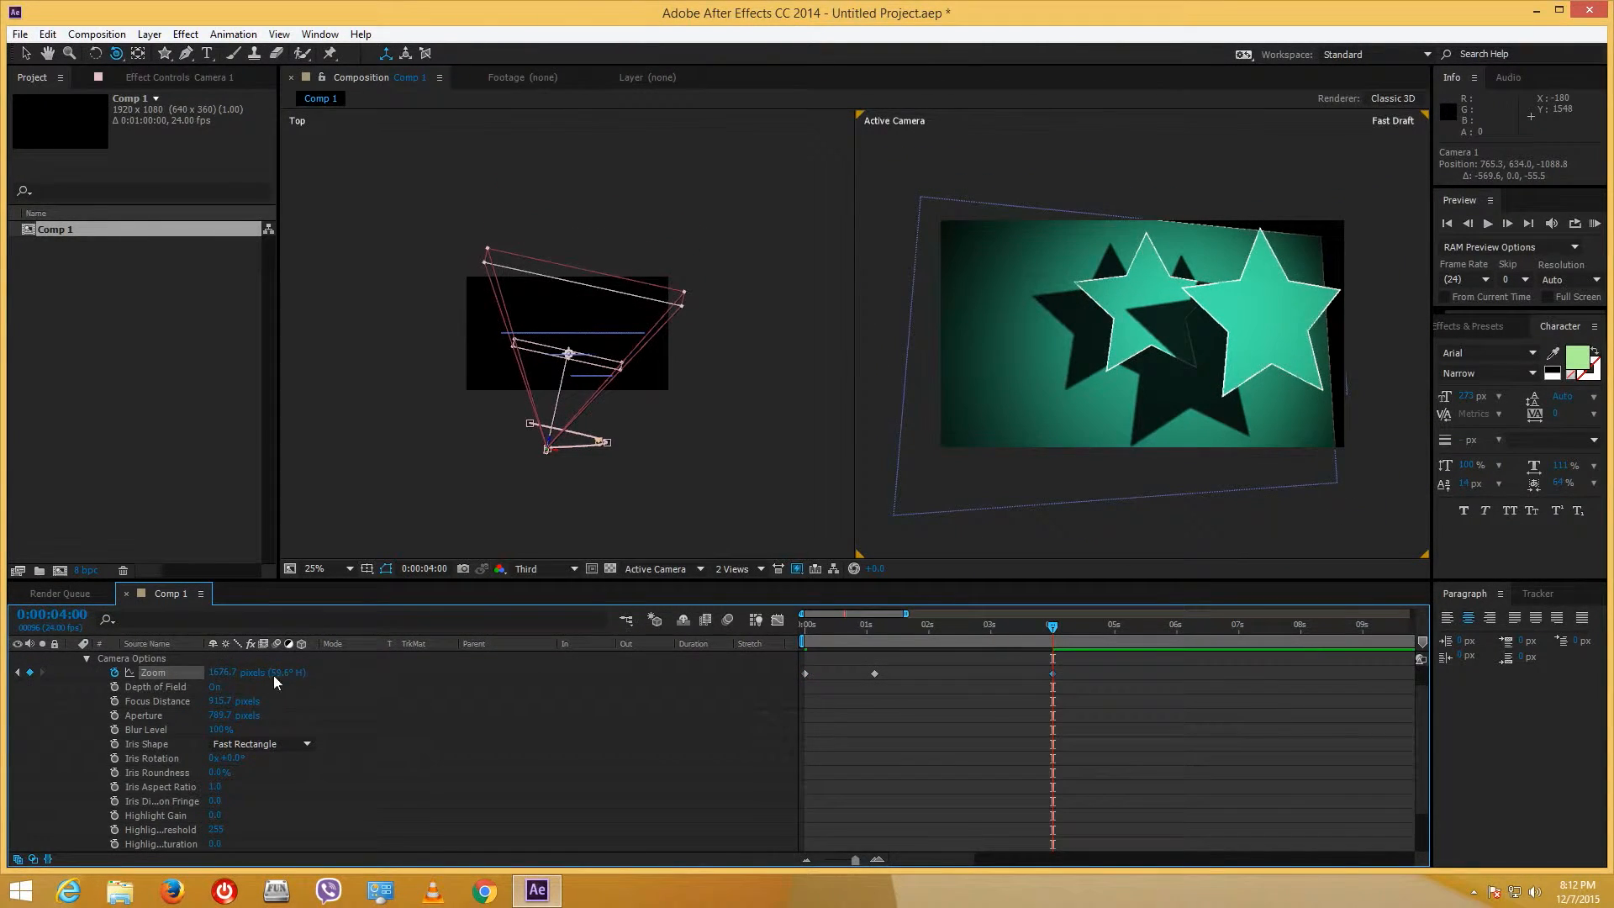
left_click_drag(231, 679, 122, 679)
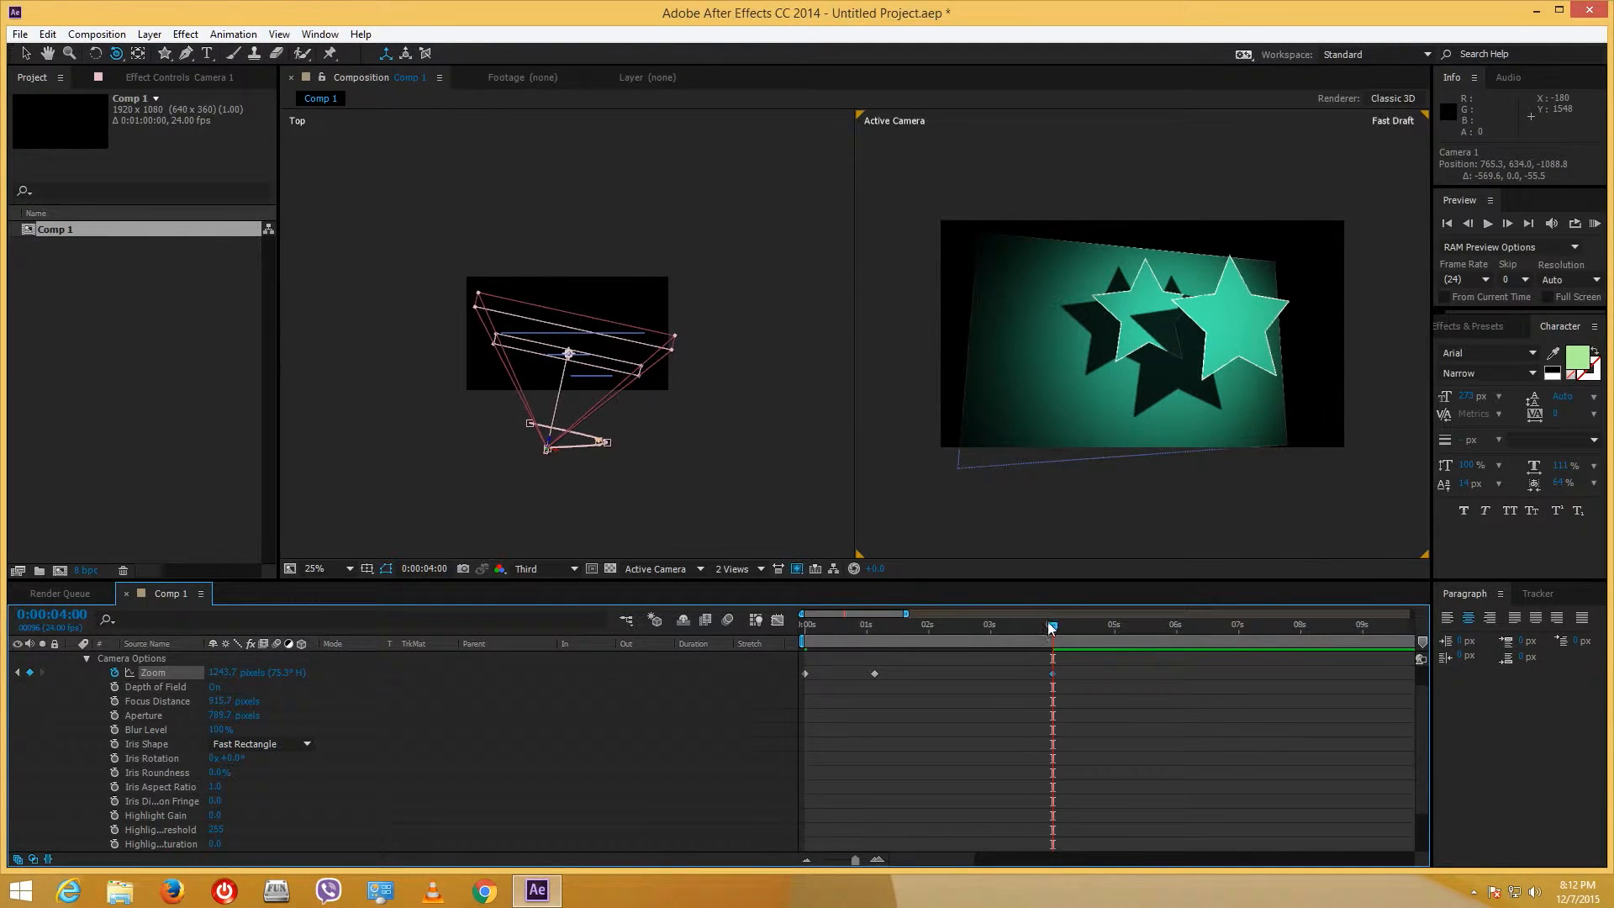
left_click_drag(977, 642, 770, 632)
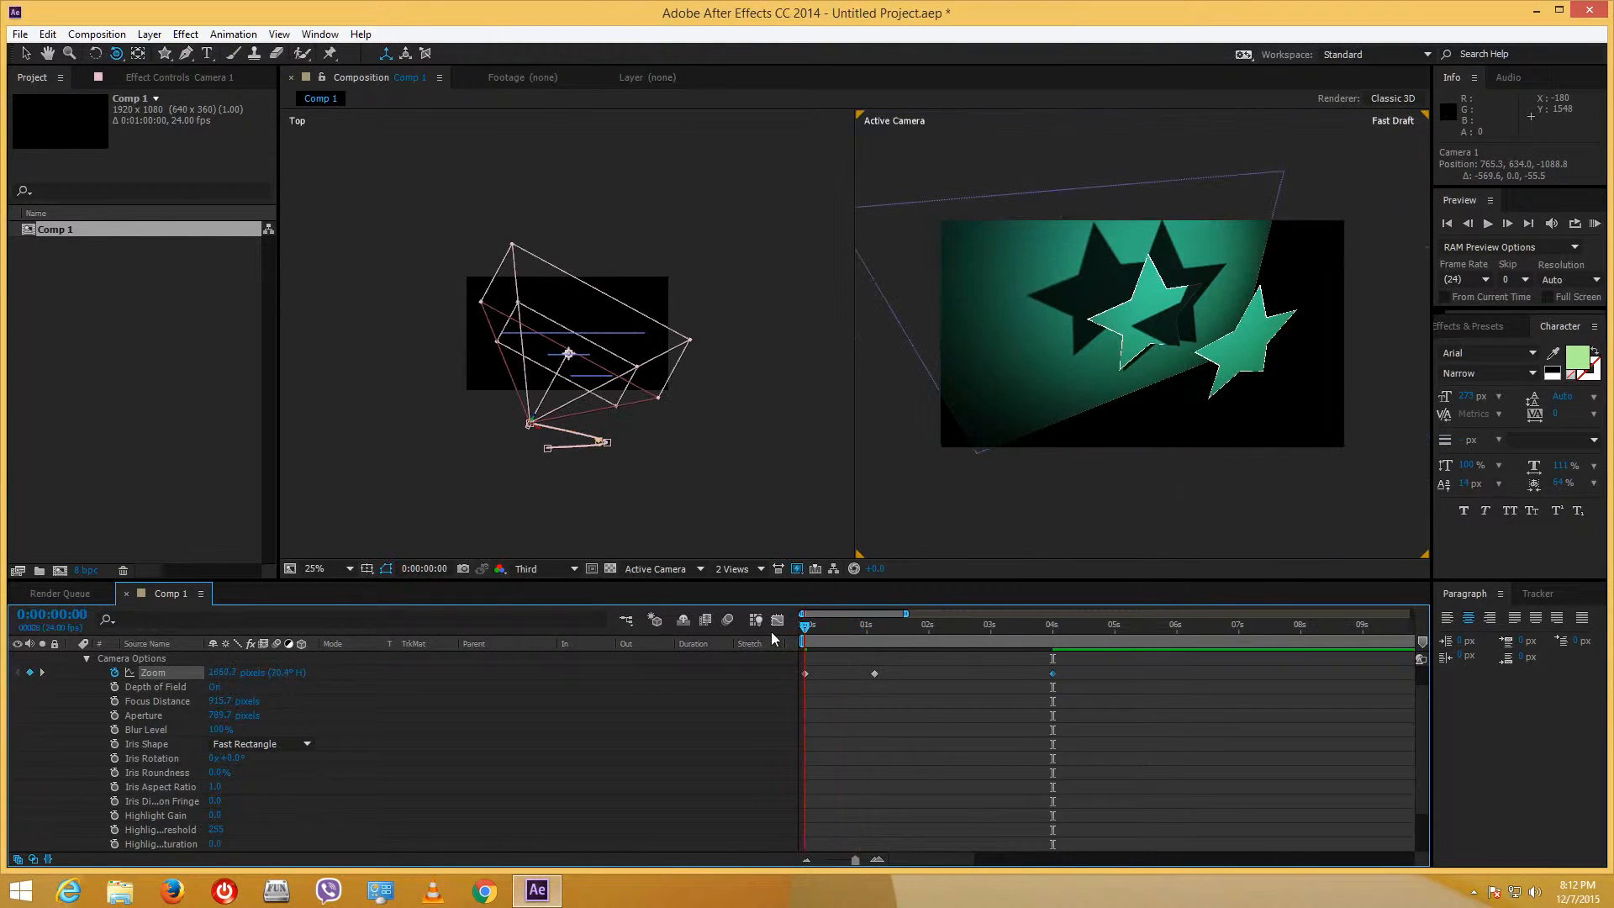
- Set the viewer's Fast Previews to Fast Draft with the Selection tool active
left_click(797, 570)
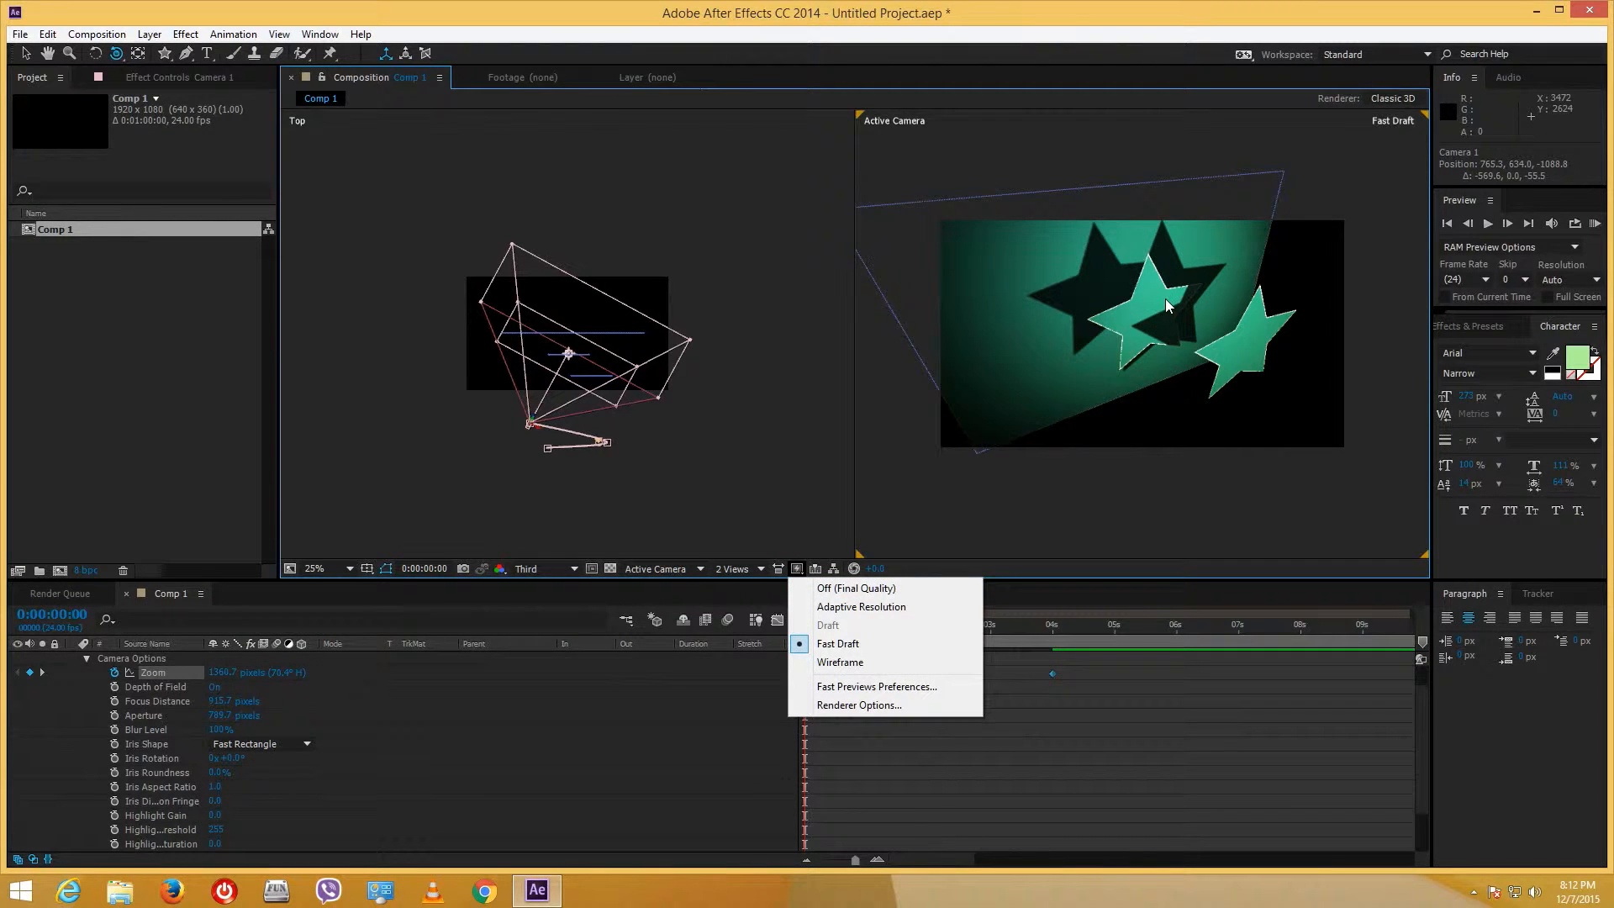
left_click(844, 588)
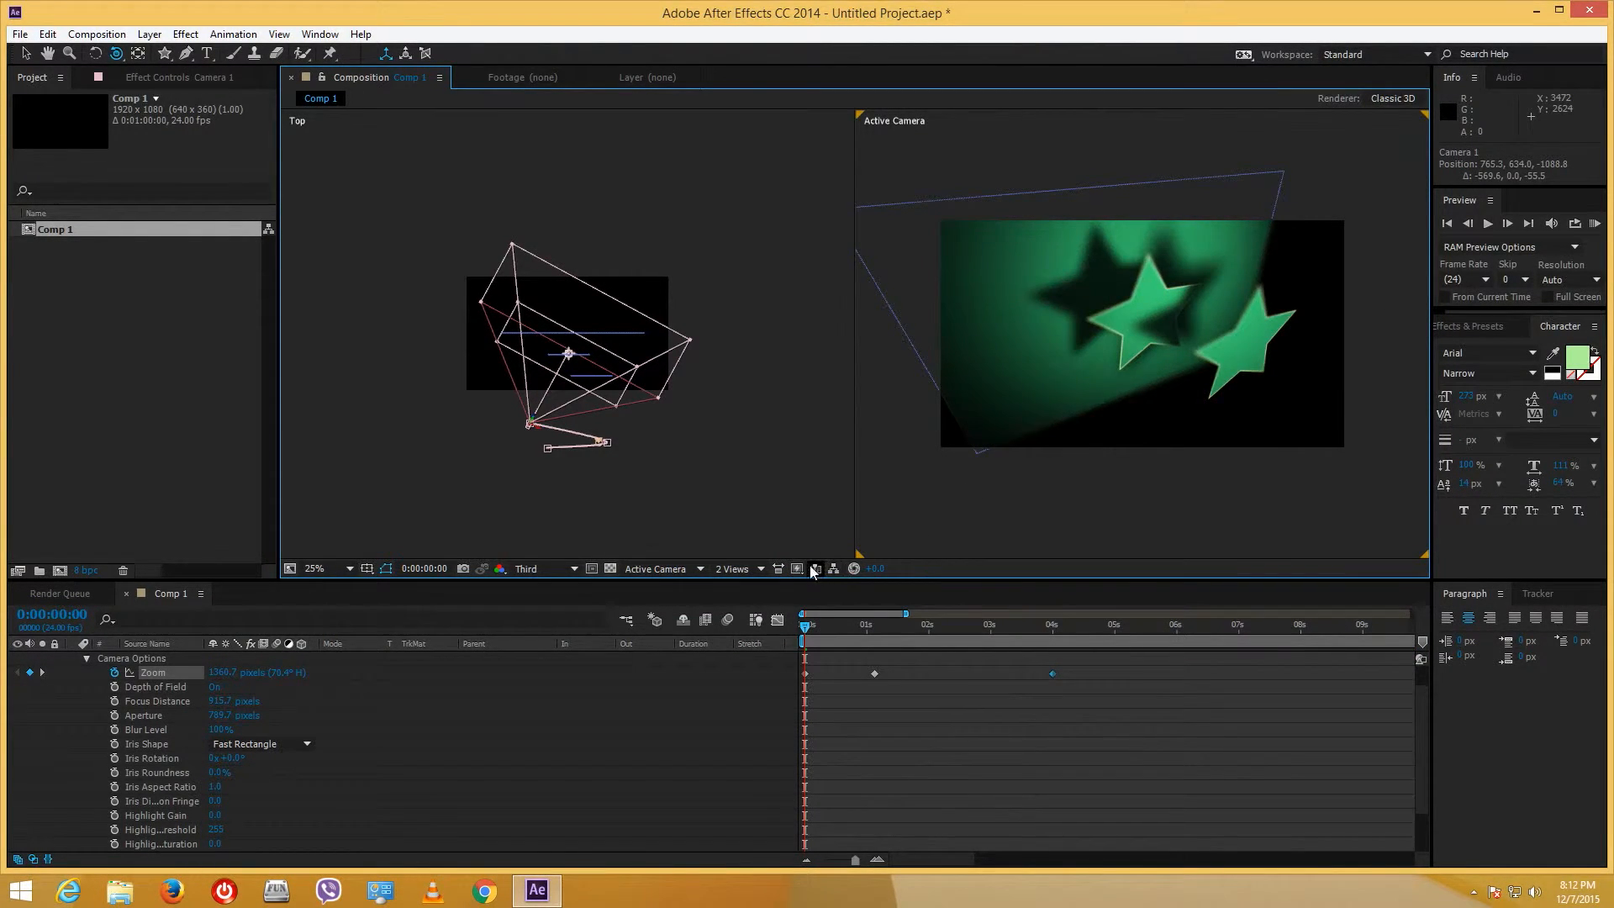
left_click(28, 53)
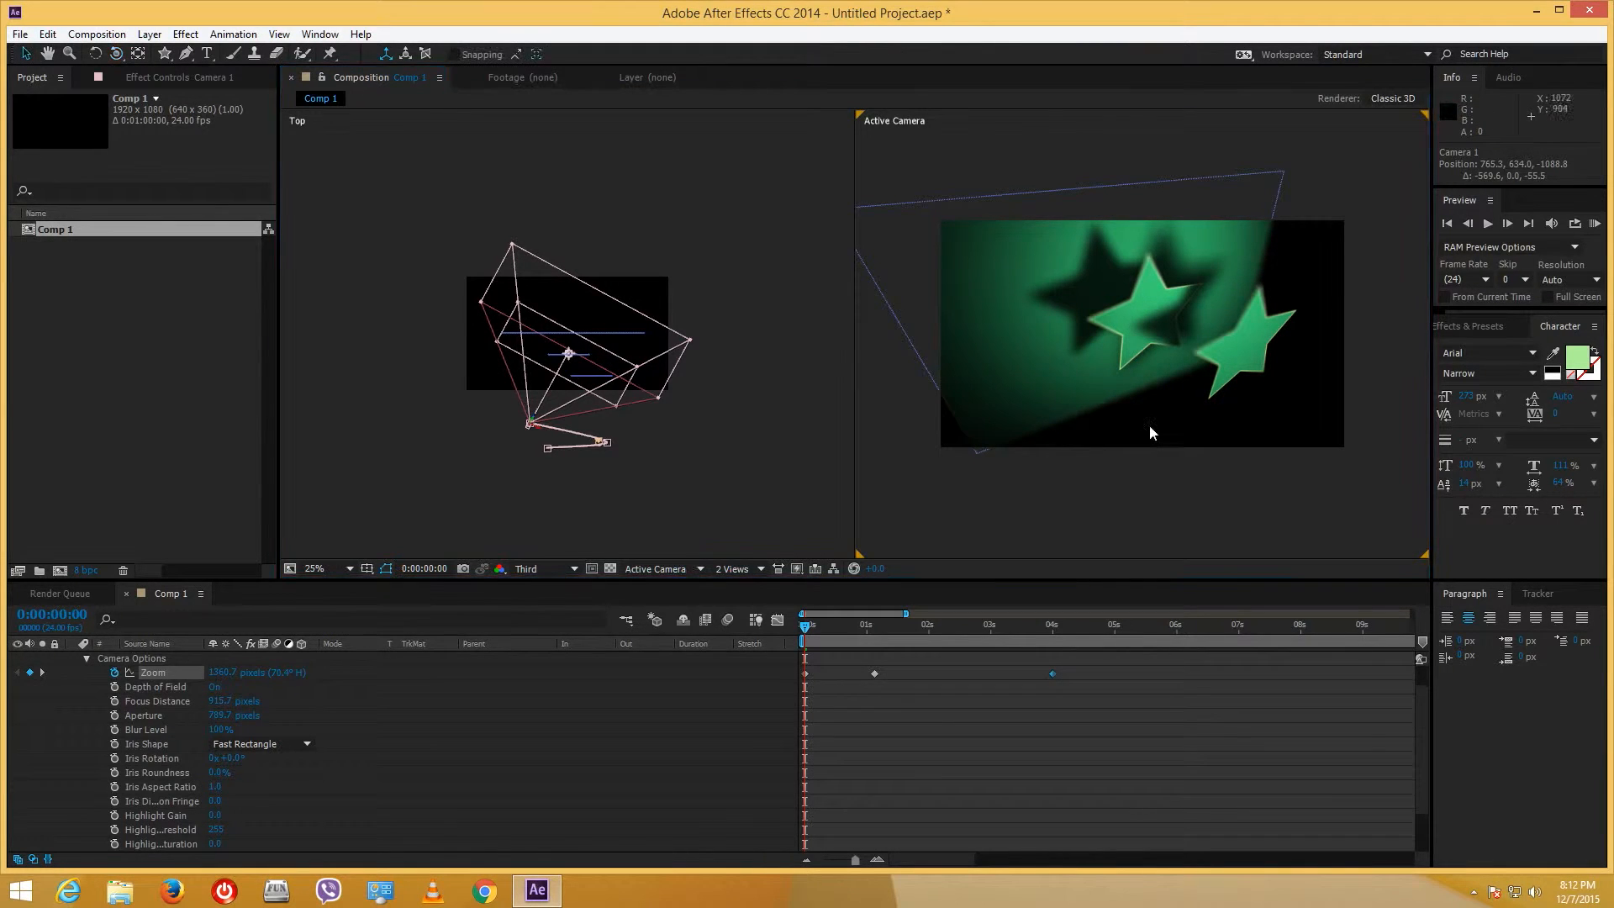
left_click(797, 568)
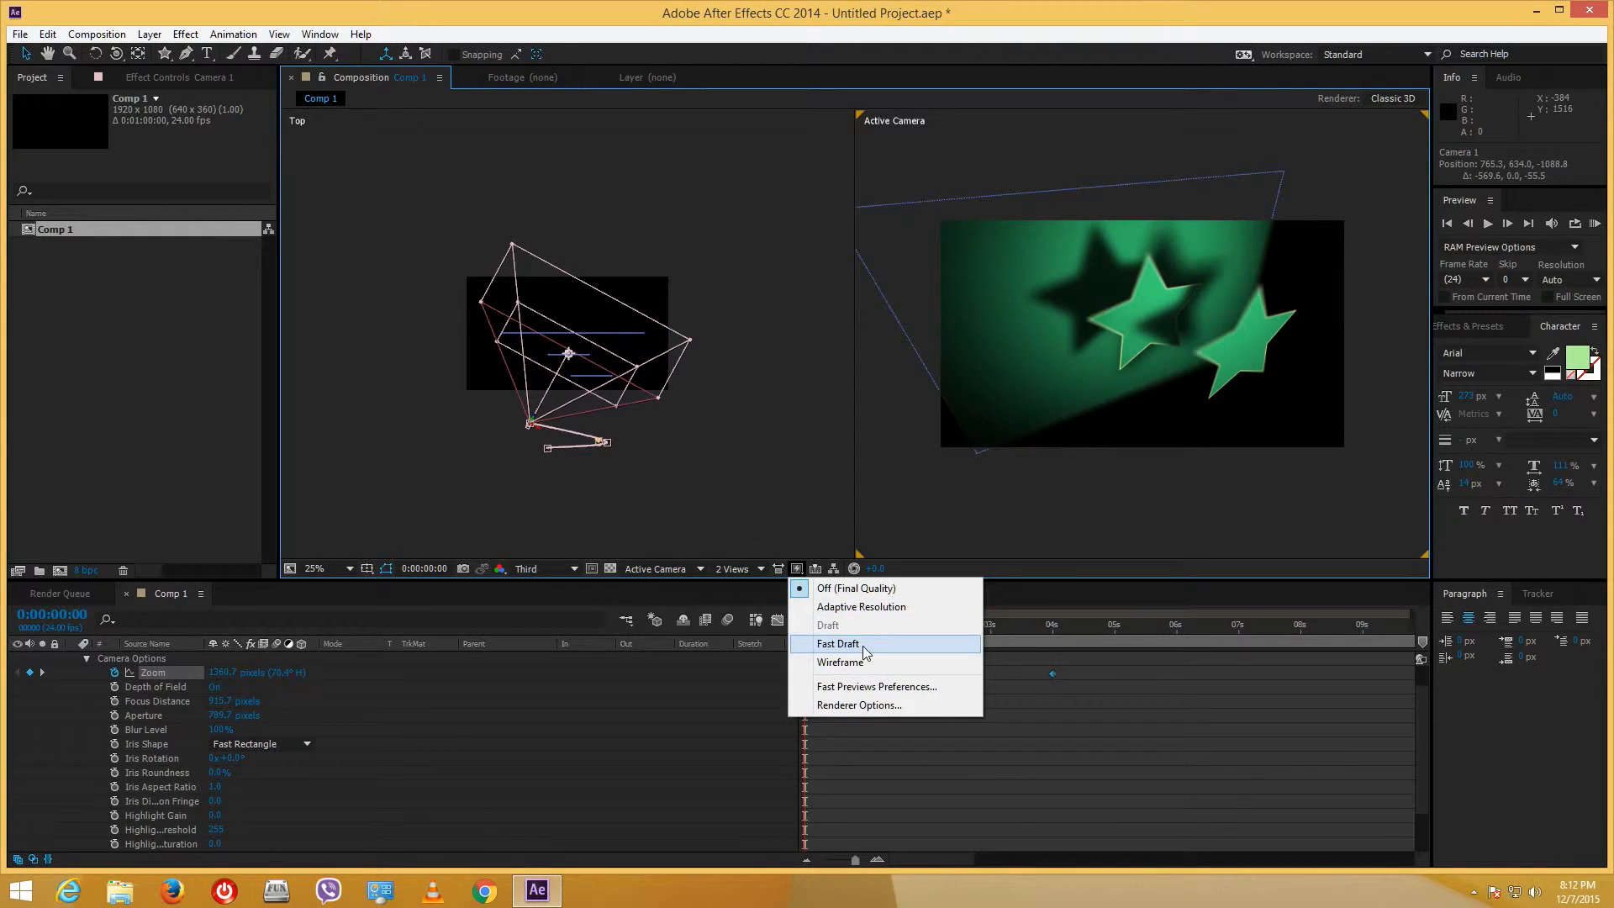
left_click(865, 647)
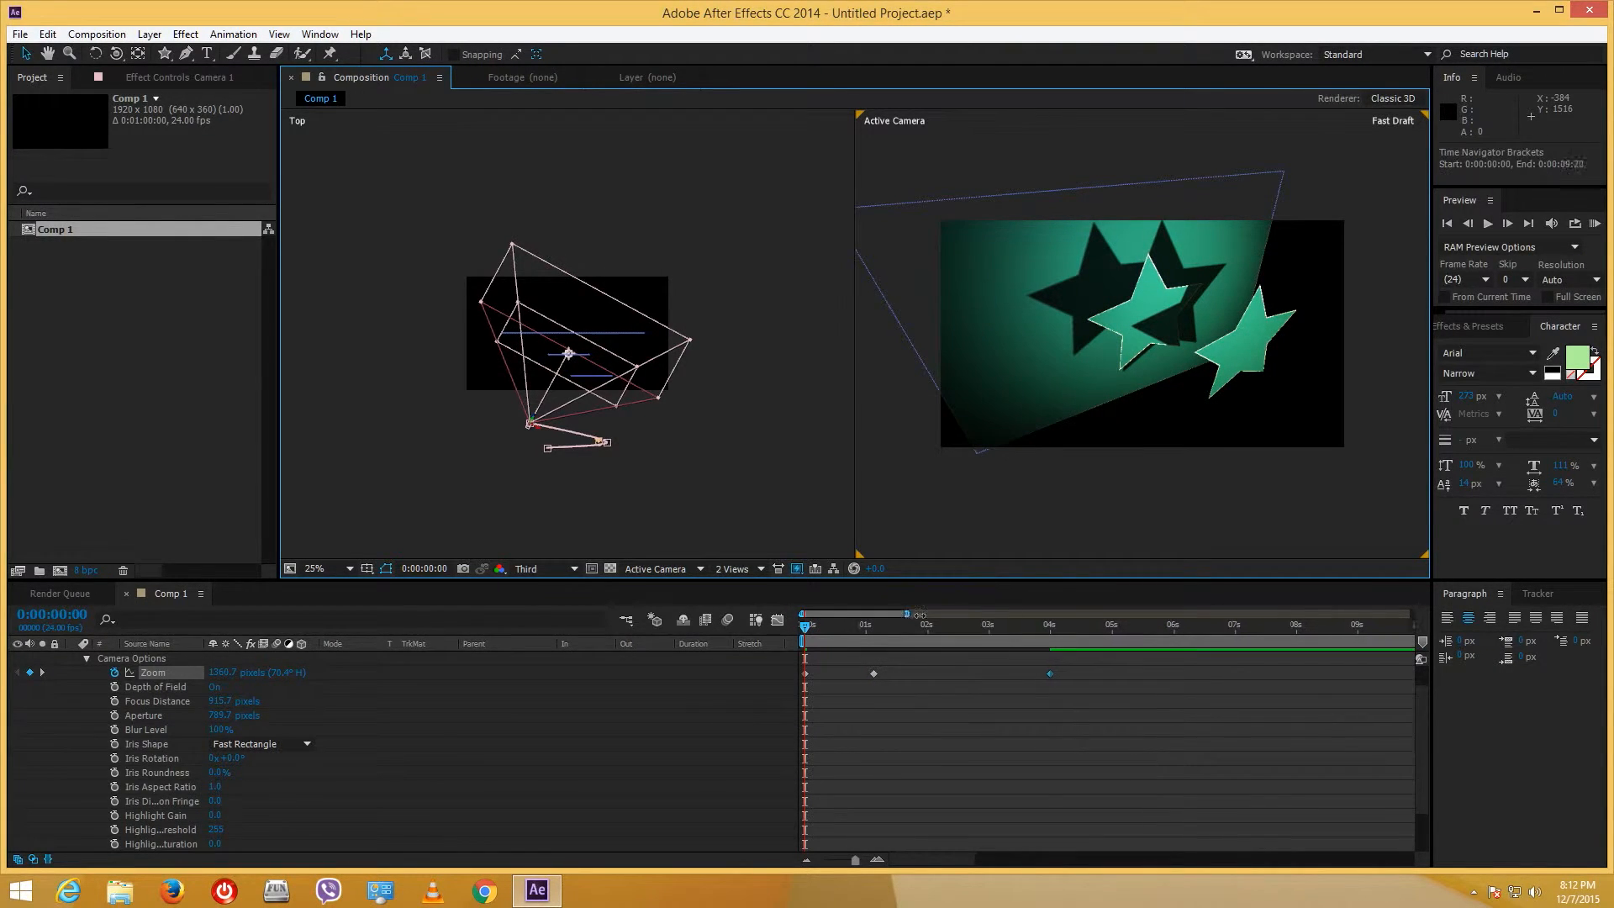
- Trim Comp 1 to its 4-second work area and scrub through the camera move
left_click_drag(906, 614, 849, 664)
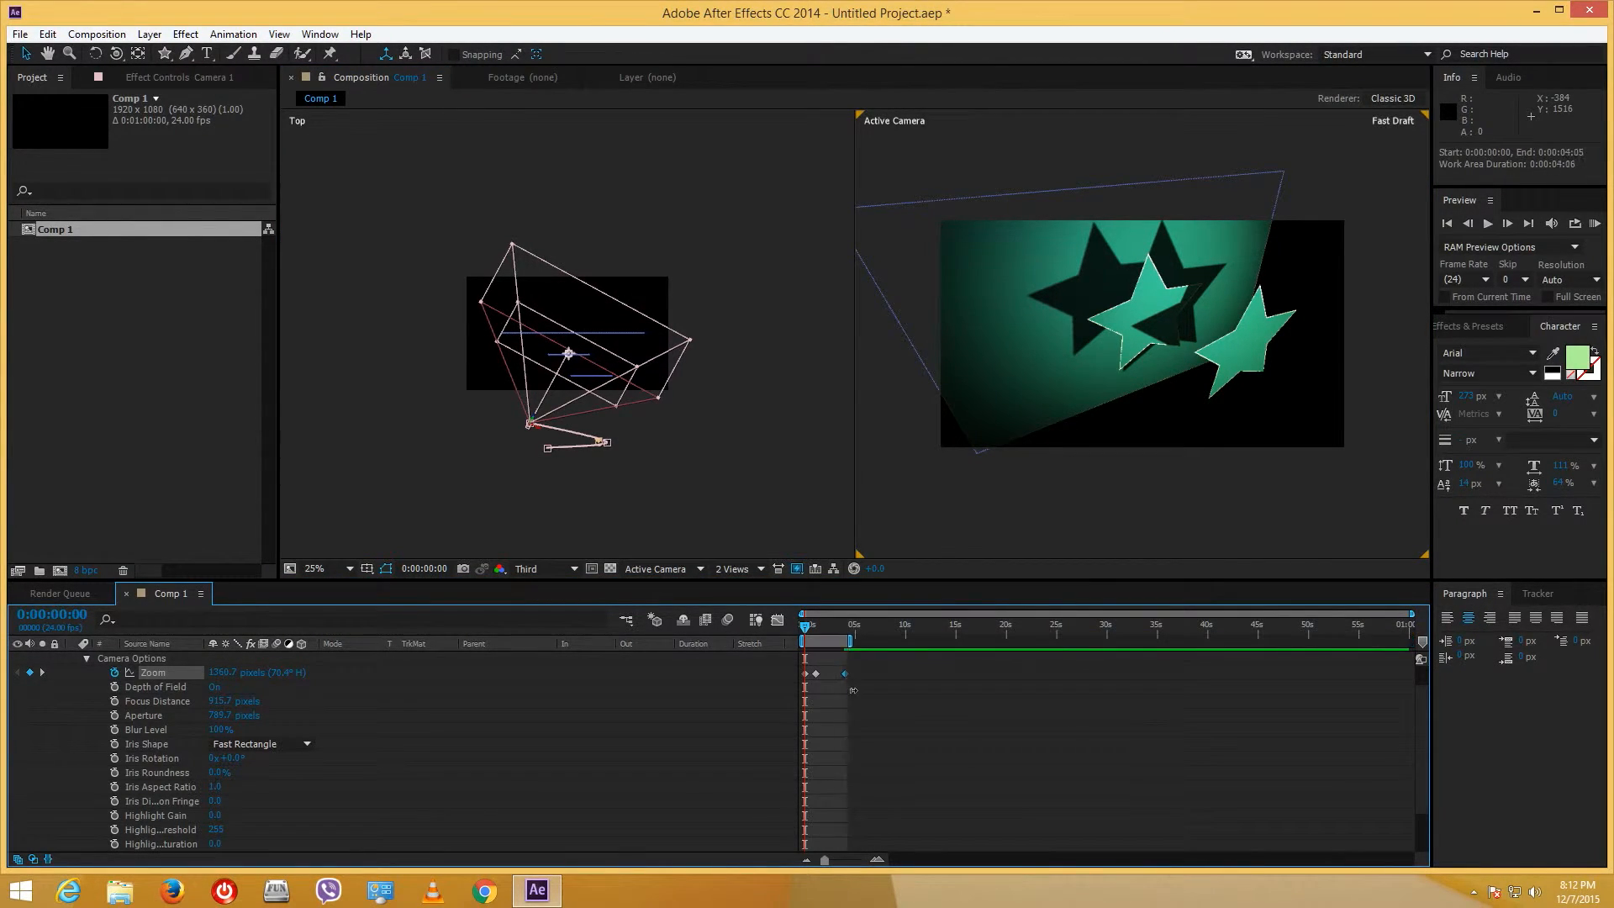
right_click(832, 642)
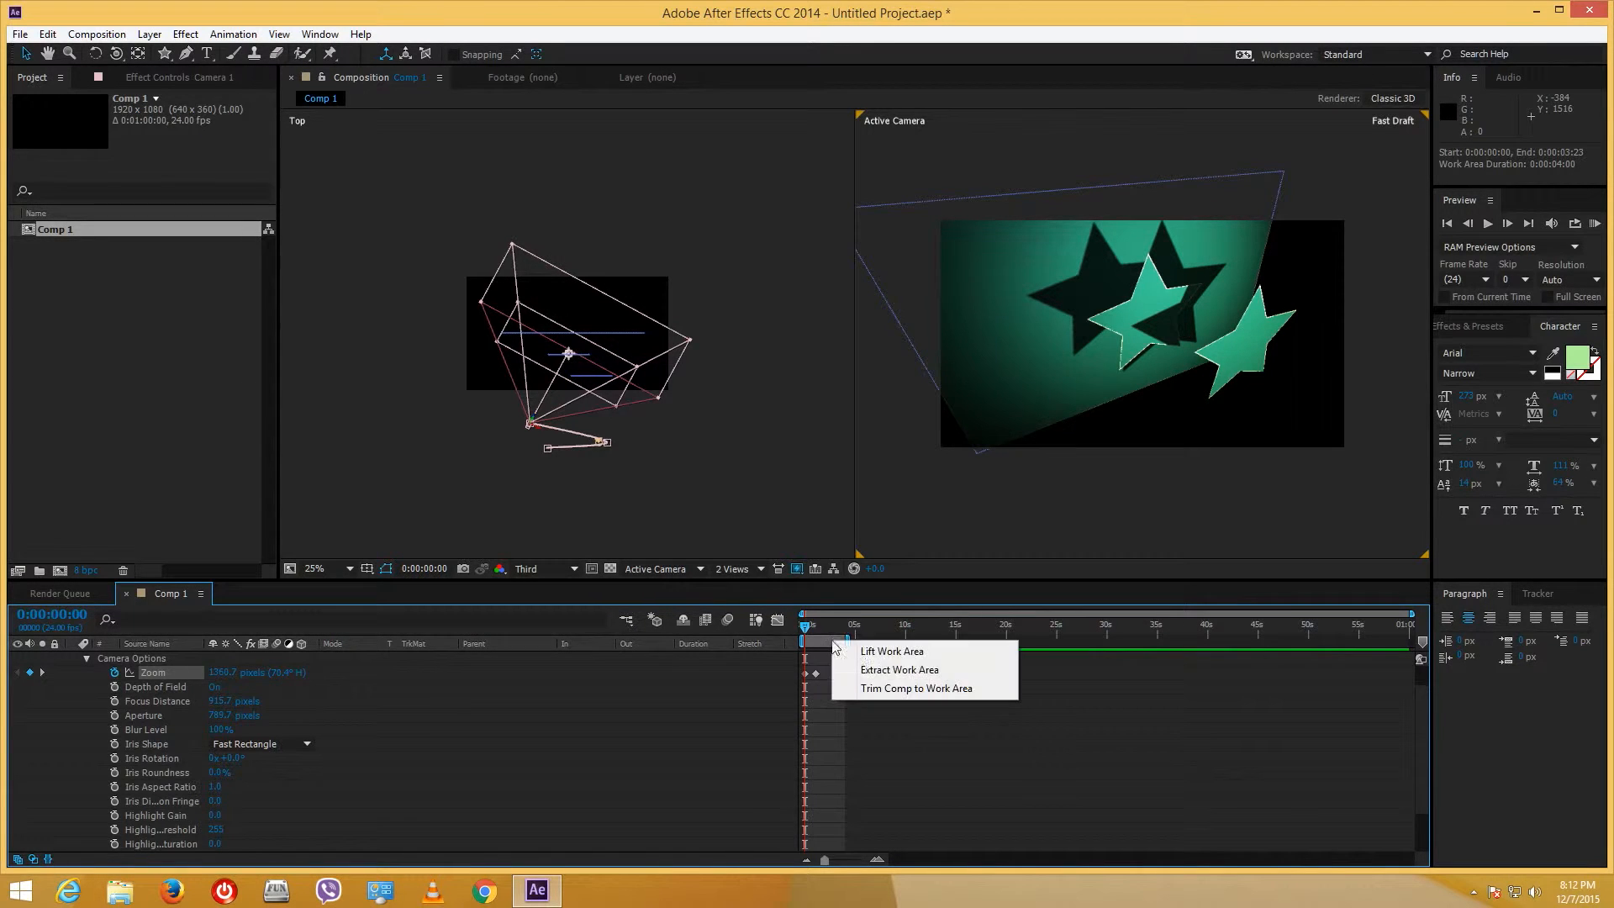
left_click(927, 688)
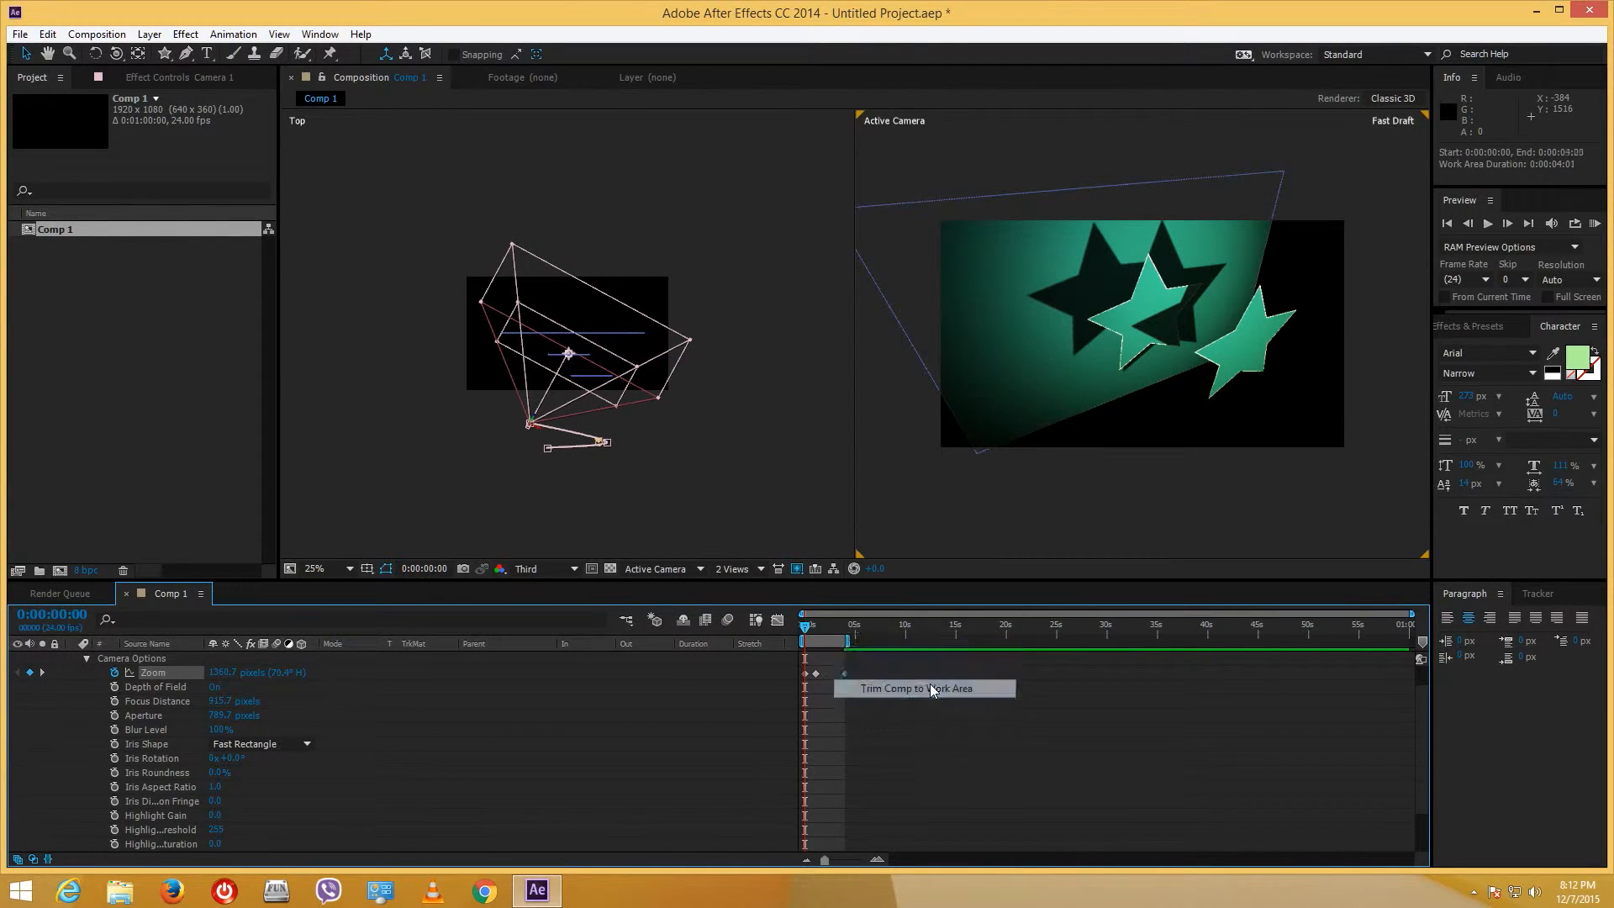
left_click_drag(987, 630, 775, 641)
- Apply Easy Ease to Camera 1's three Zoom keyframes
left_click(828, 709)
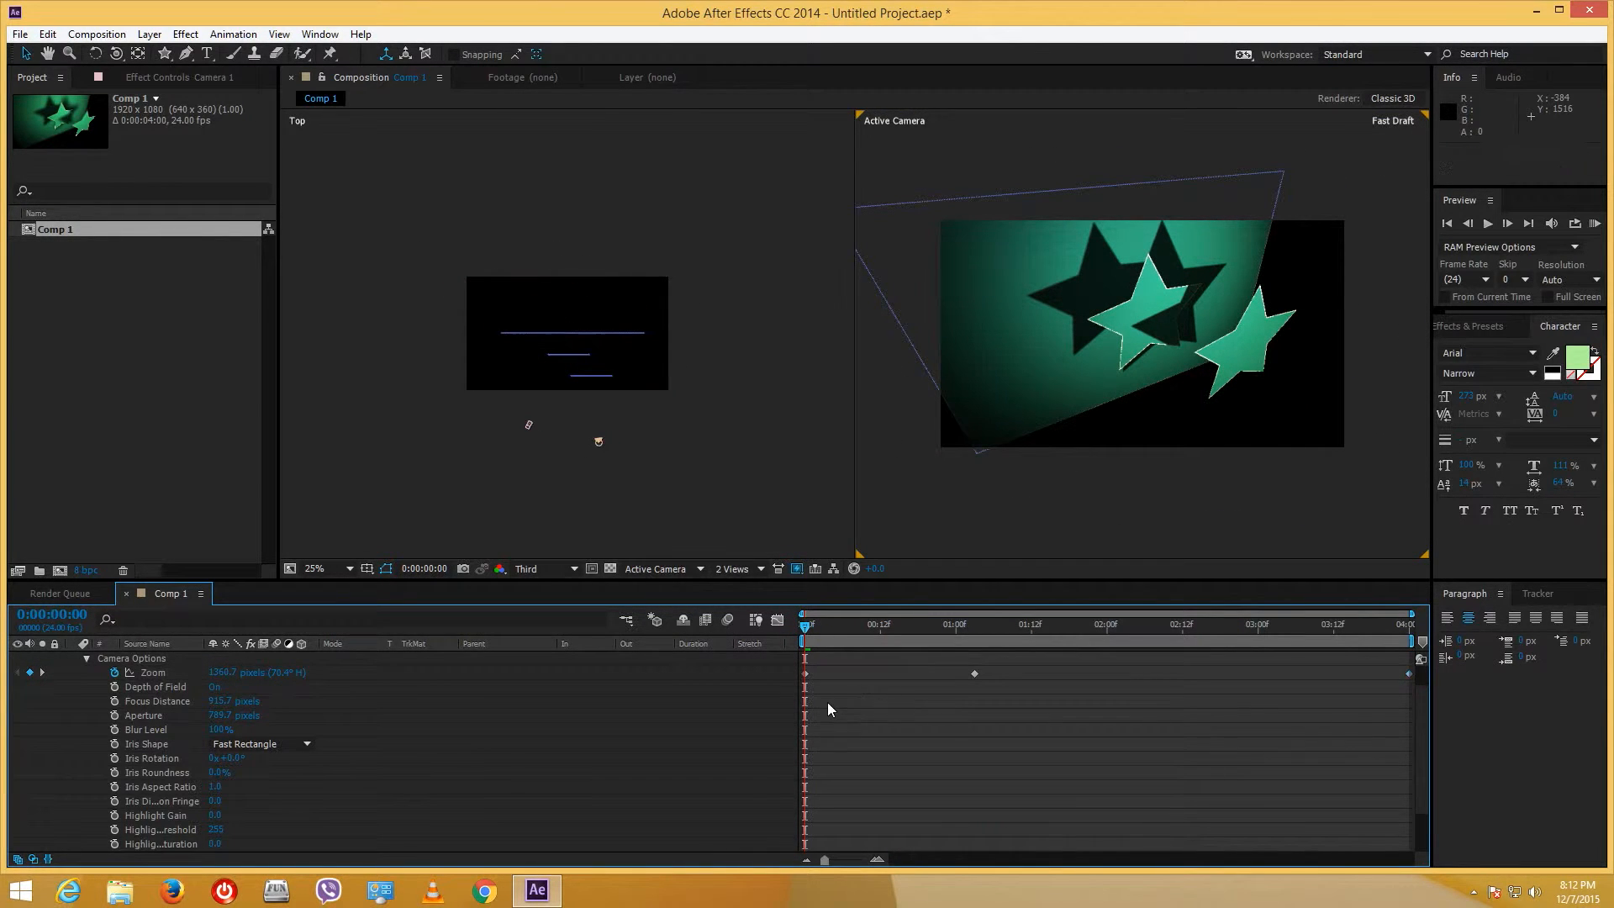
left_click(808, 694)
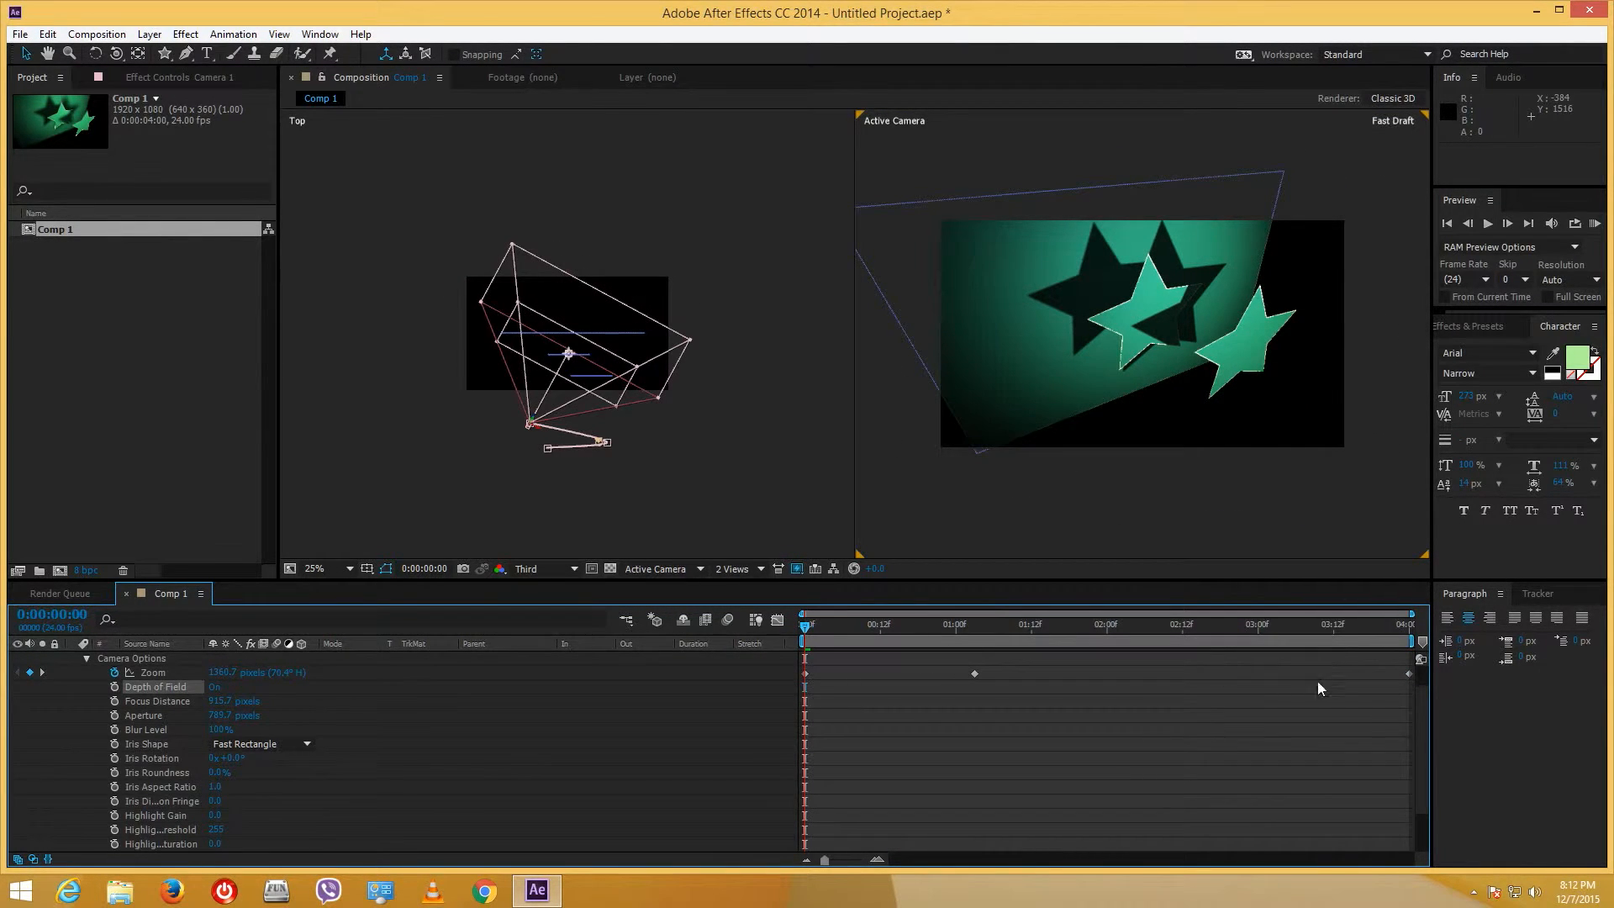
left_click_drag(1414, 698, 792, 669)
right_click(803, 674)
mouse_move(874, 659)
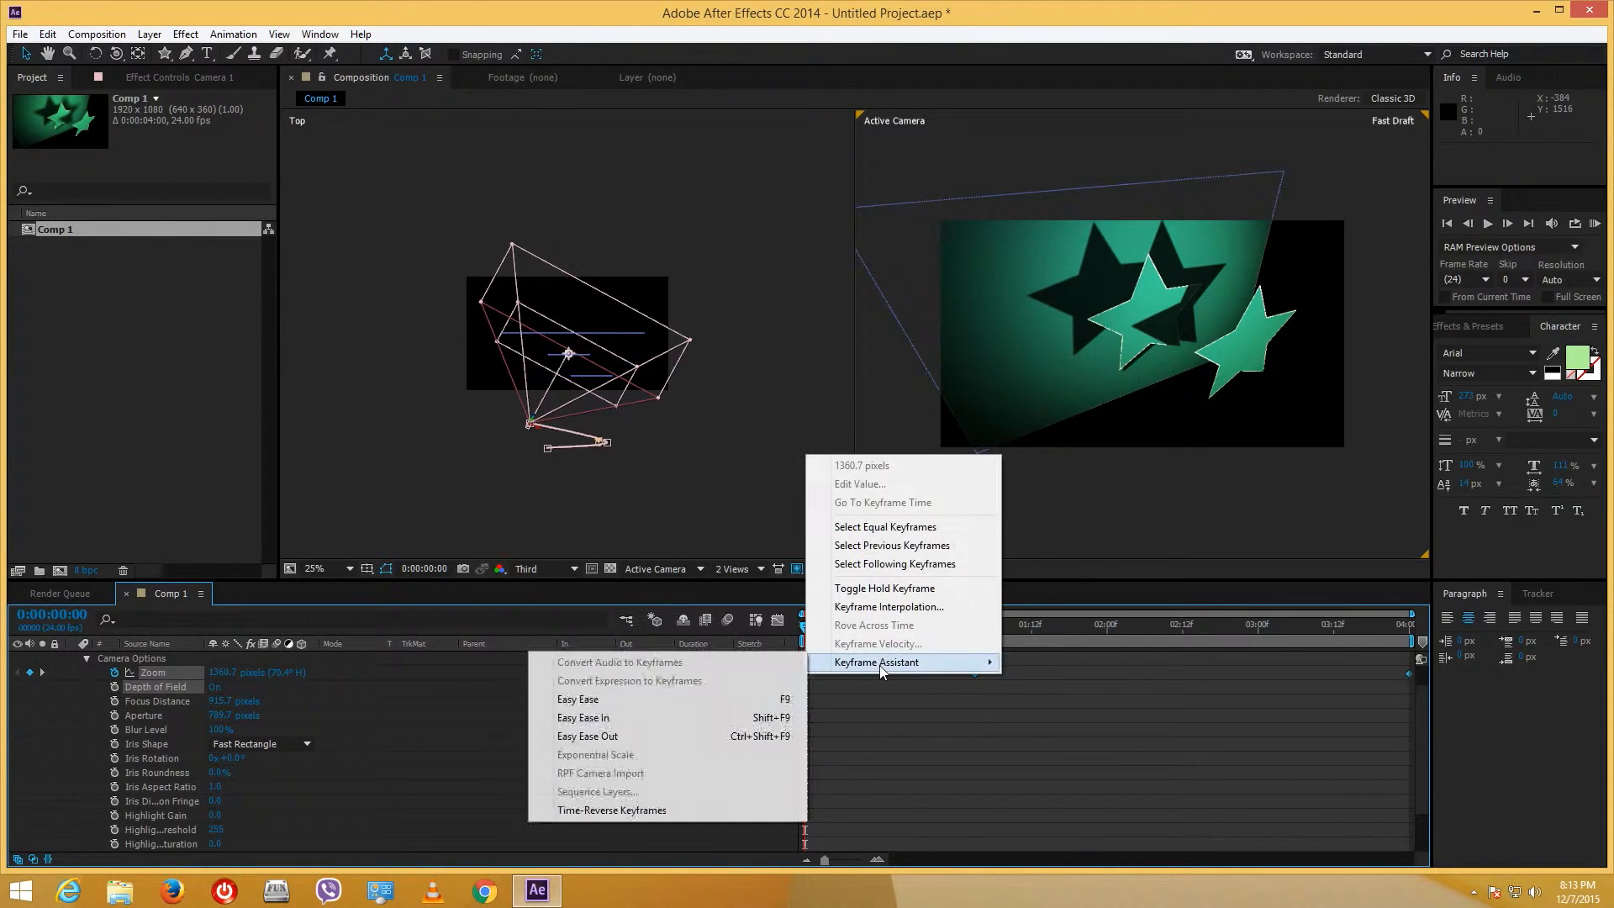
left_click(666, 701)
- Apply Easy Ease to Camera 1's Point of Interest and Position keyframes
scroll(1427, 687, "up", 1)
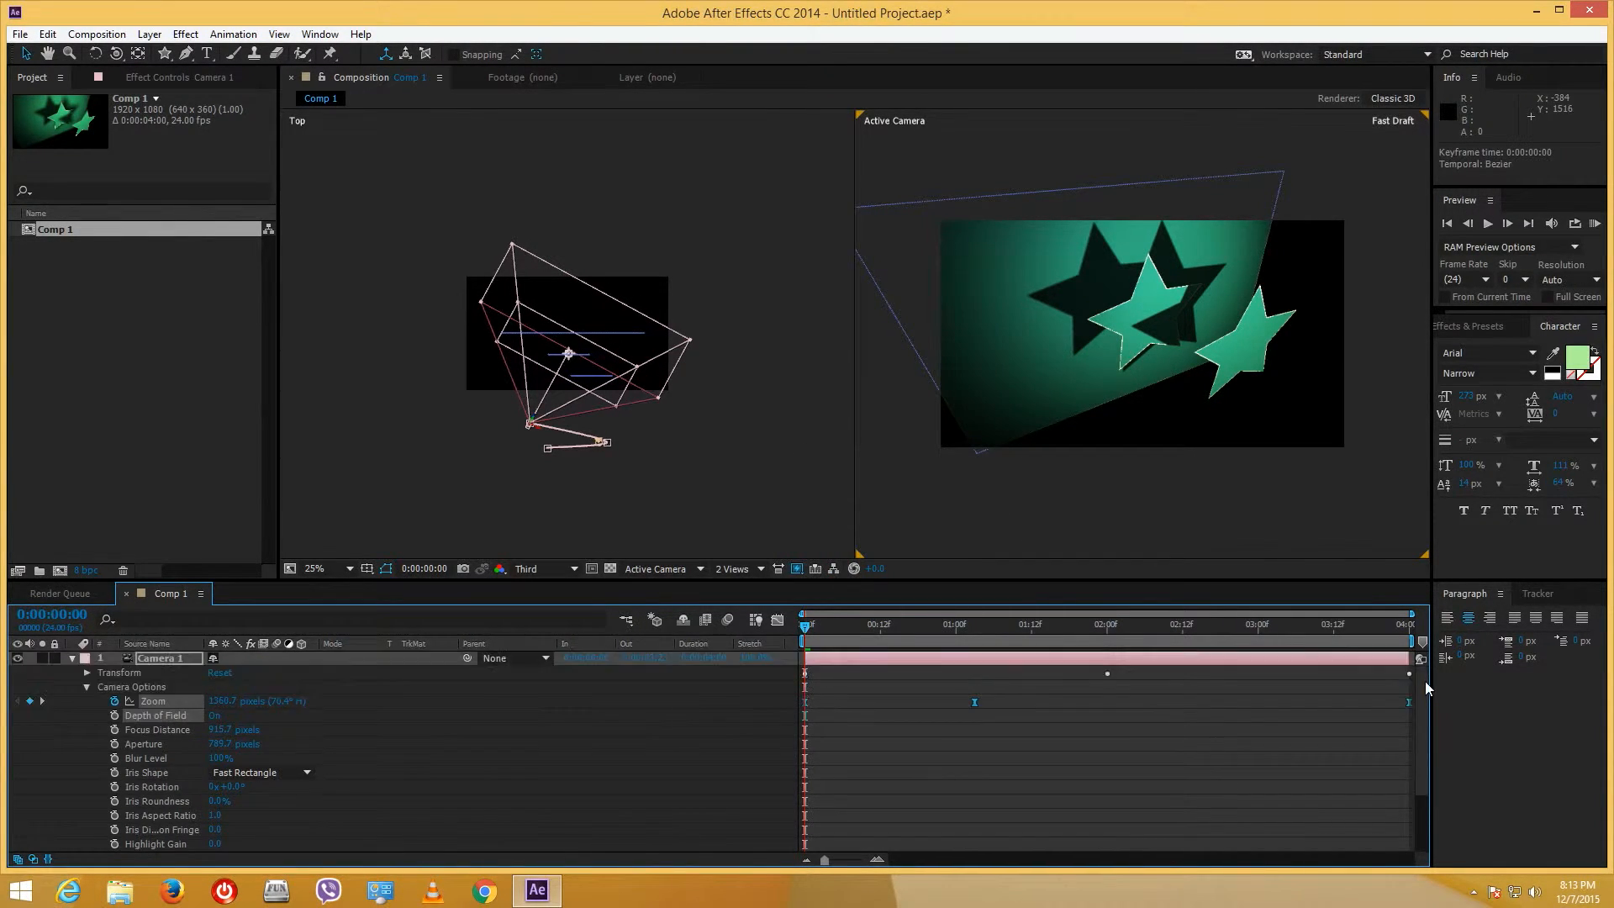
left_click(119, 674)
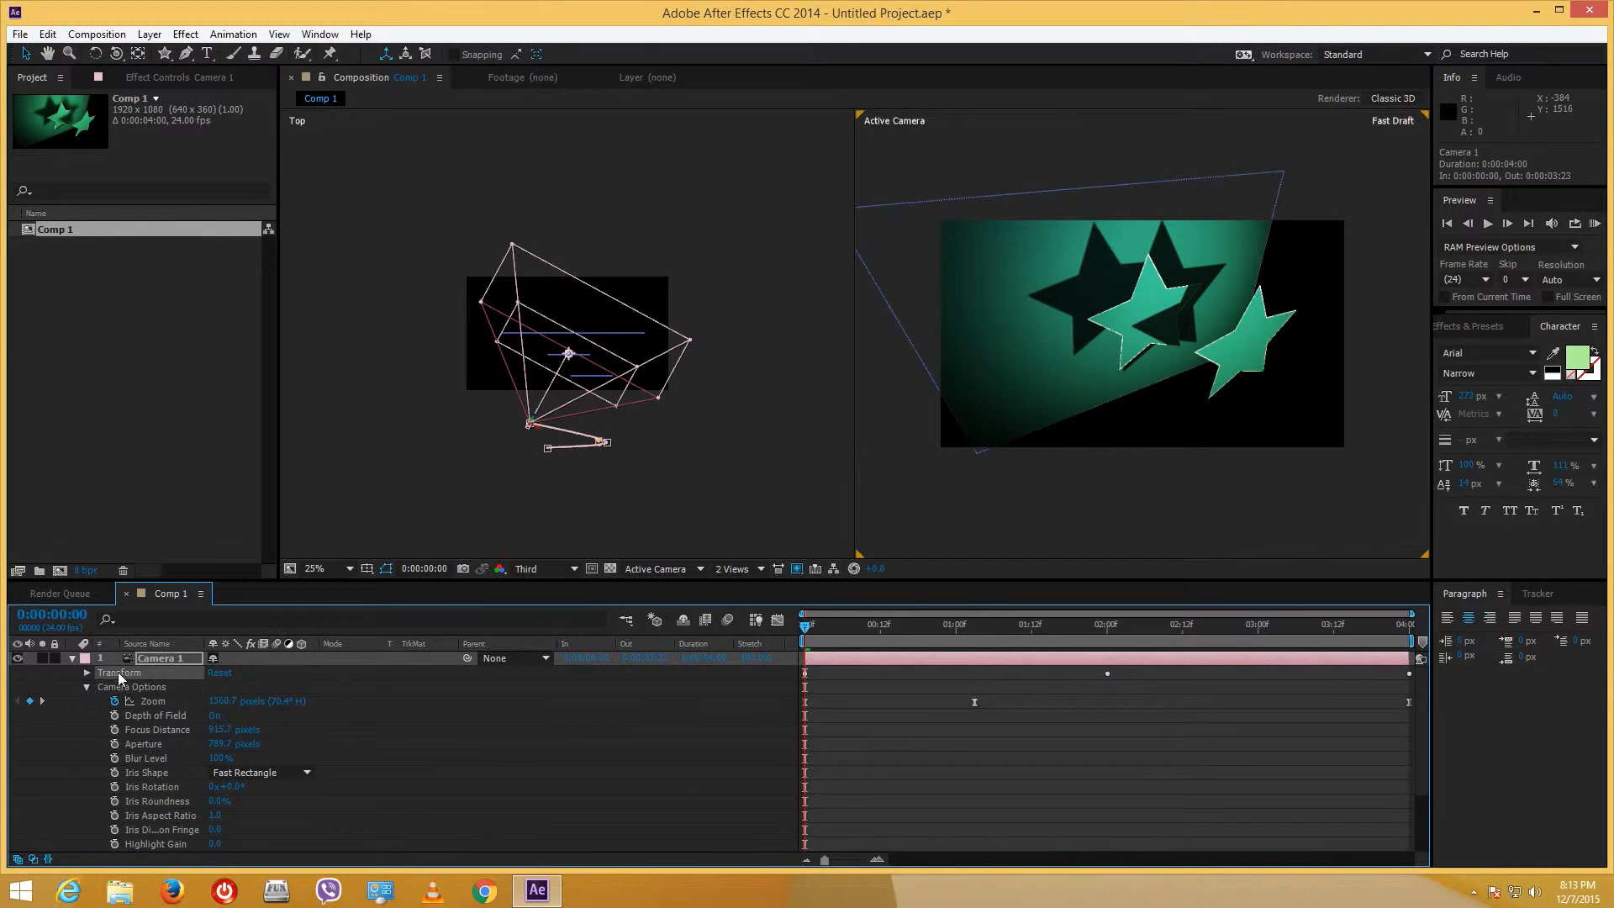
left_click(87, 673)
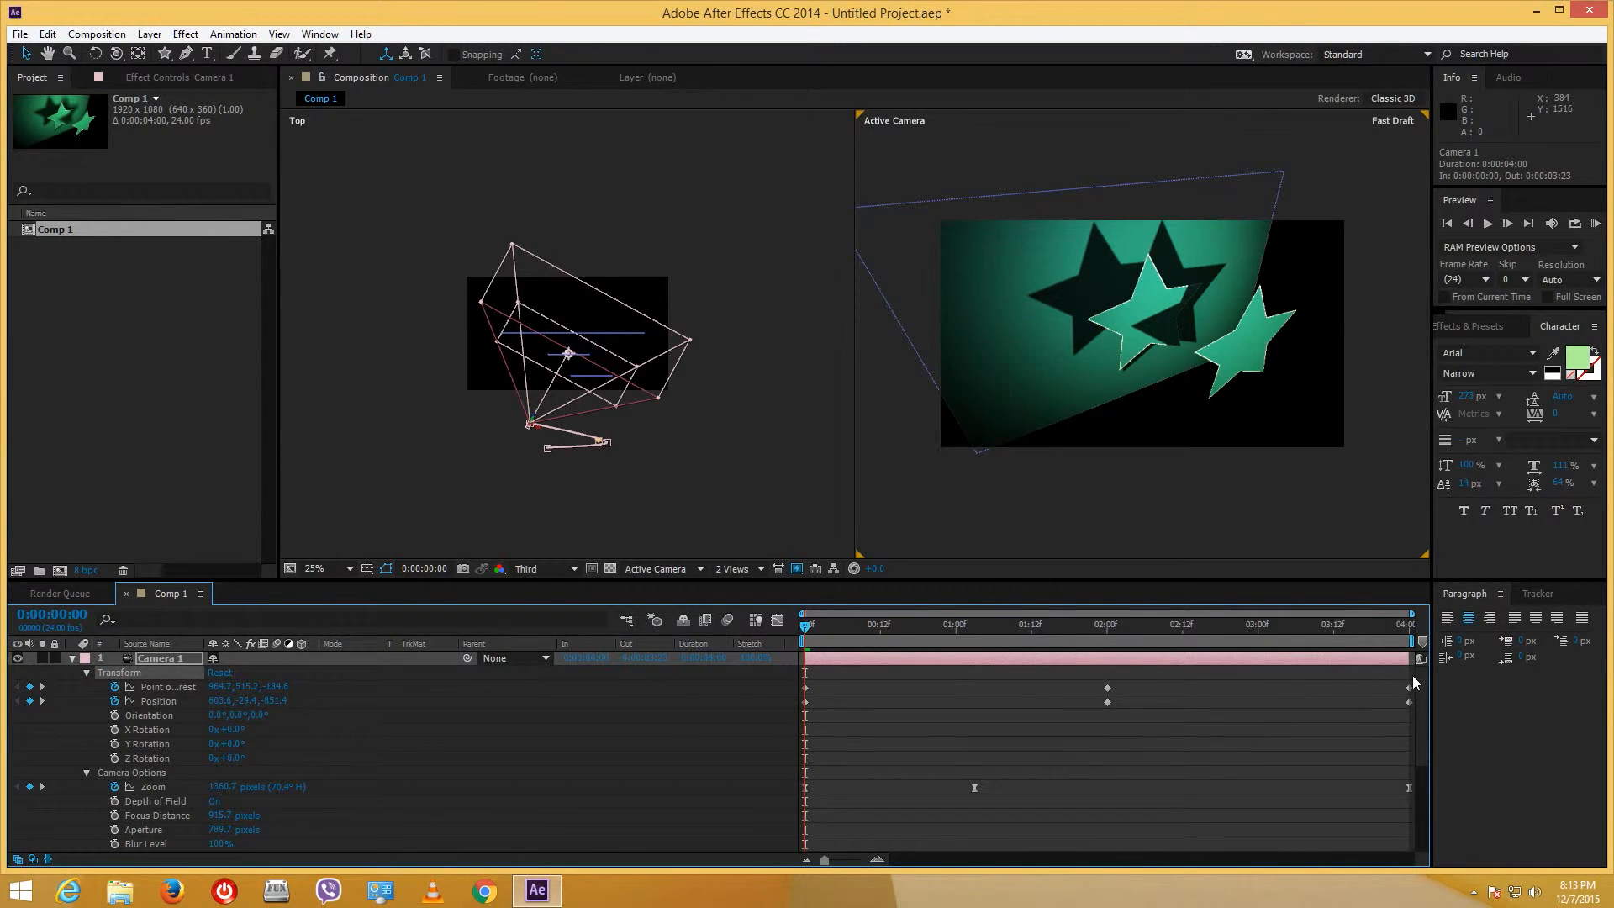
left_click_drag(1414, 677, 799, 703)
right_click(805, 707)
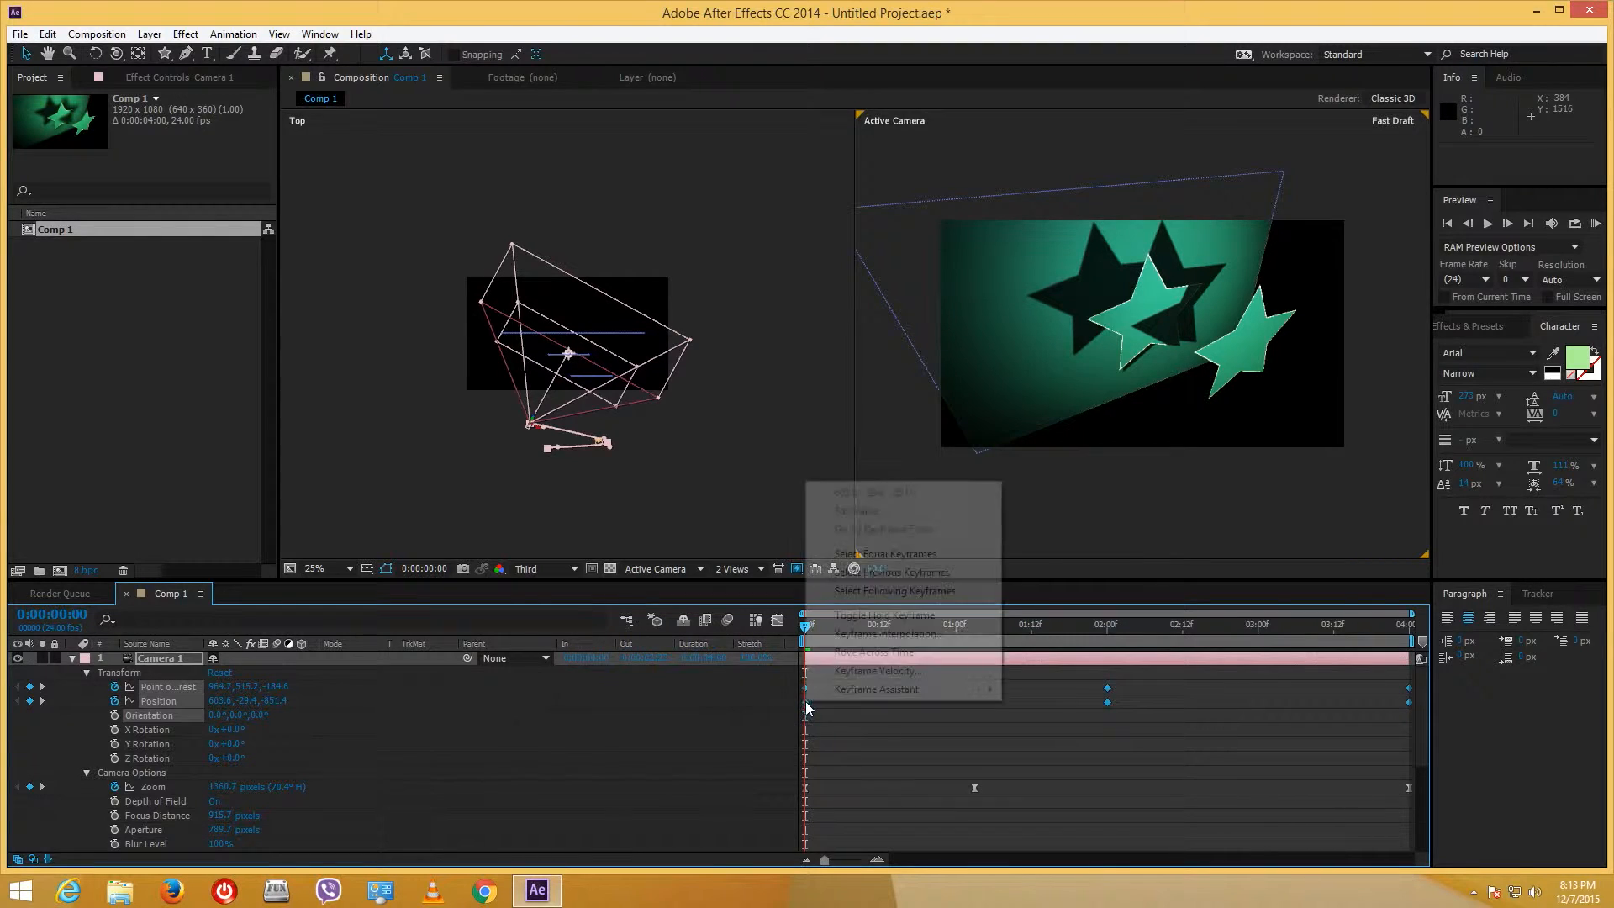
mouse_move(849, 690)
left_click(589, 720)
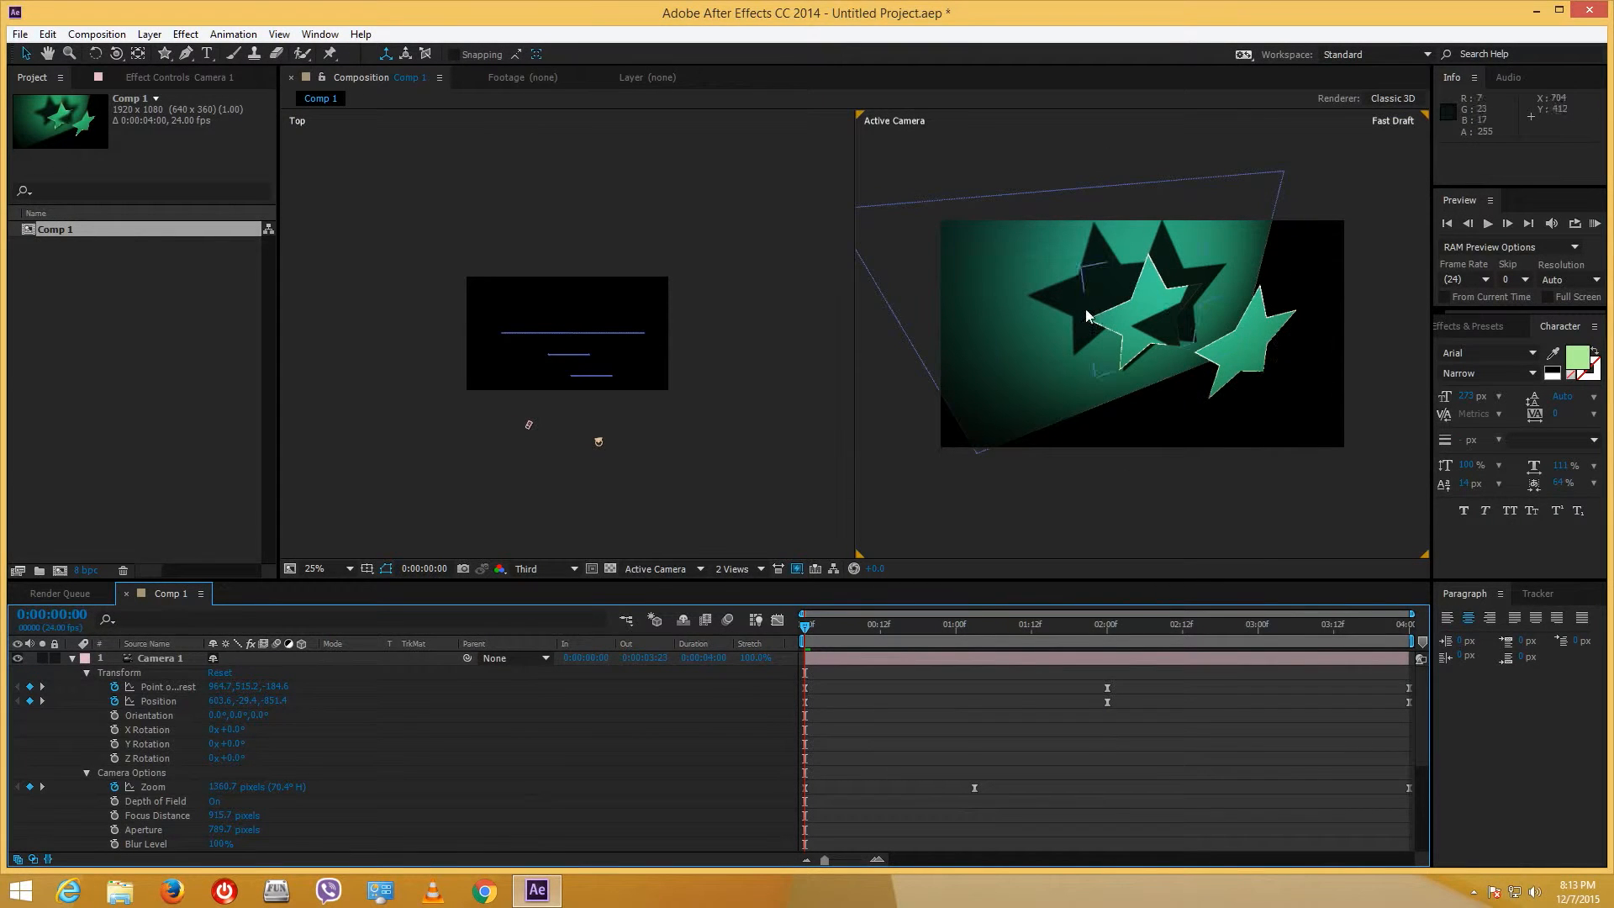
- Select the middle star and reveal its Transform, testing X and Y rotation tilts then undoing them
left_click(1152, 298)
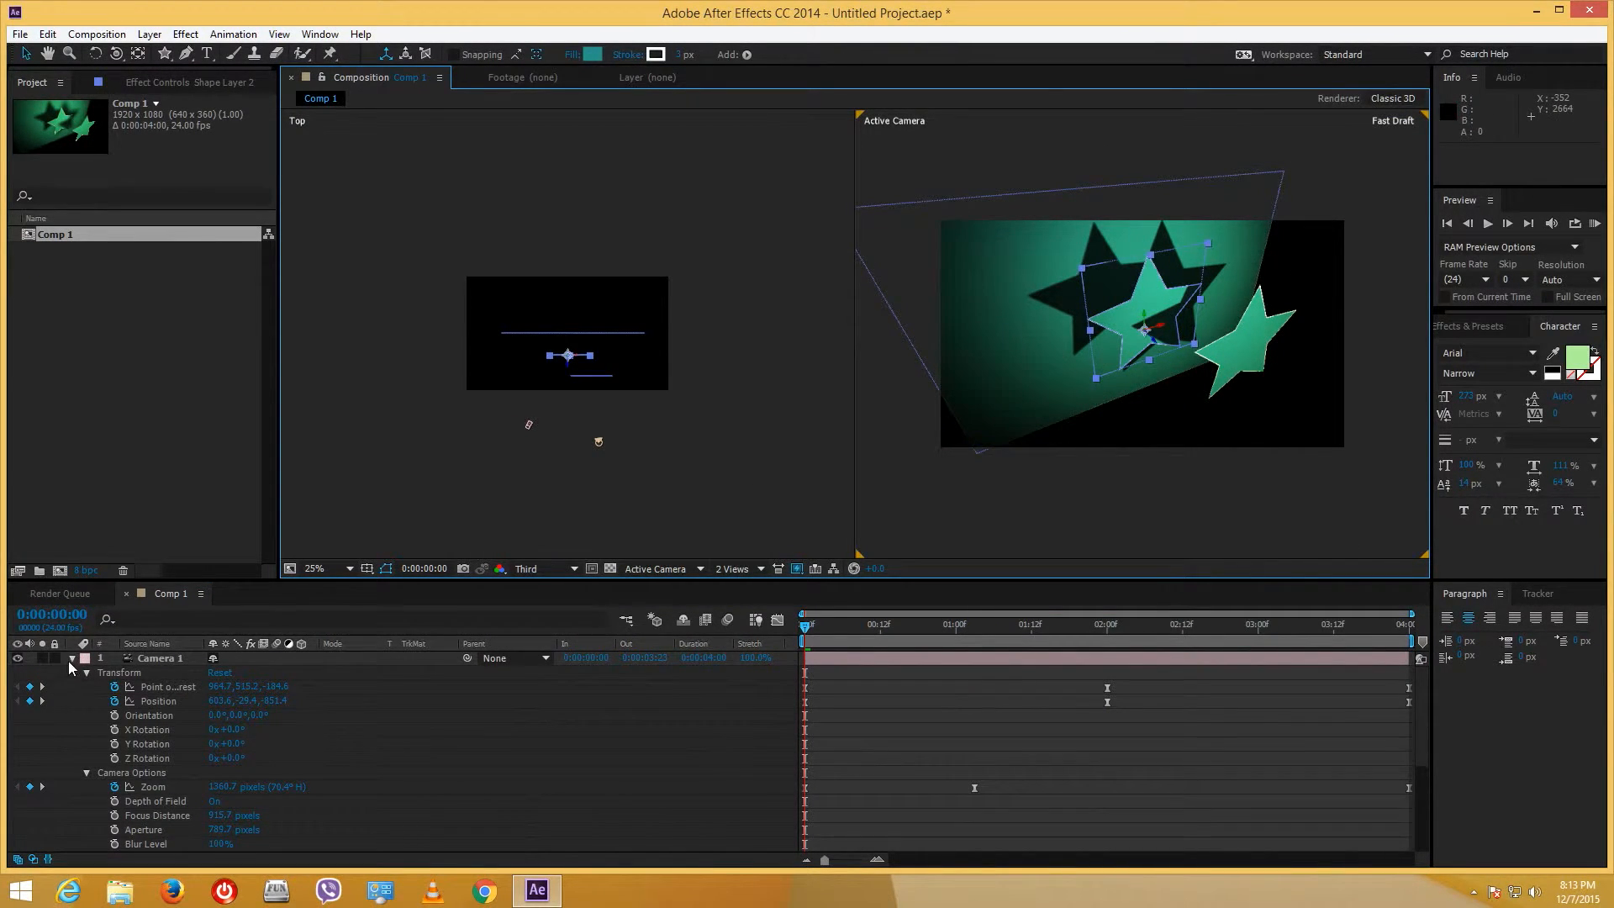
left_click(71, 659)
left_click(71, 701)
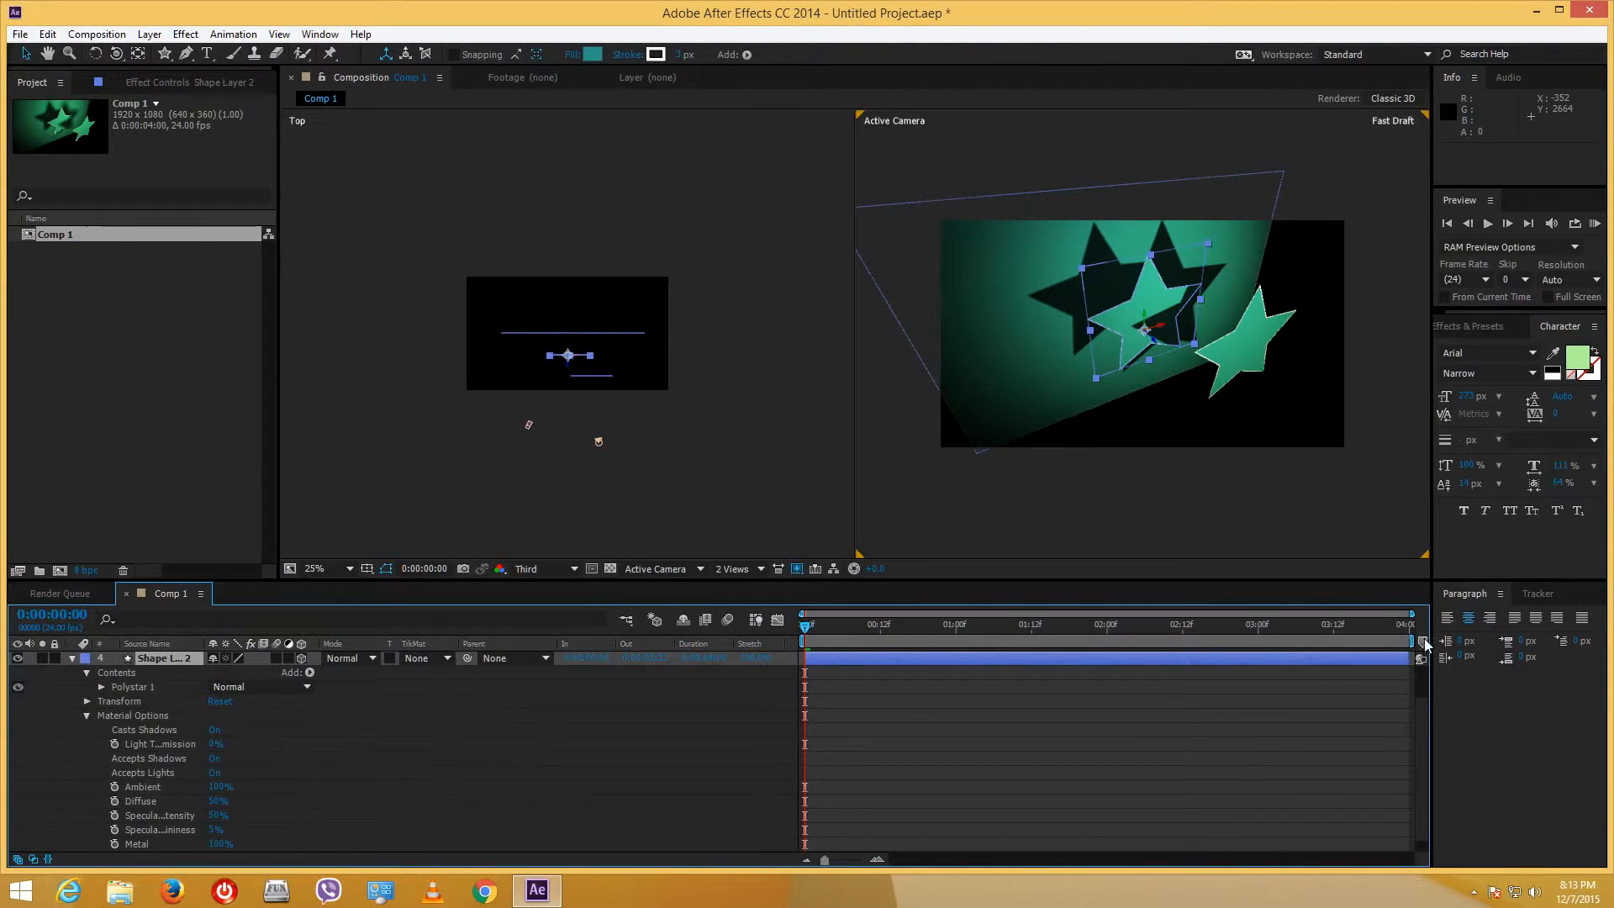
left_click_drag(1418, 723, 1419, 734)
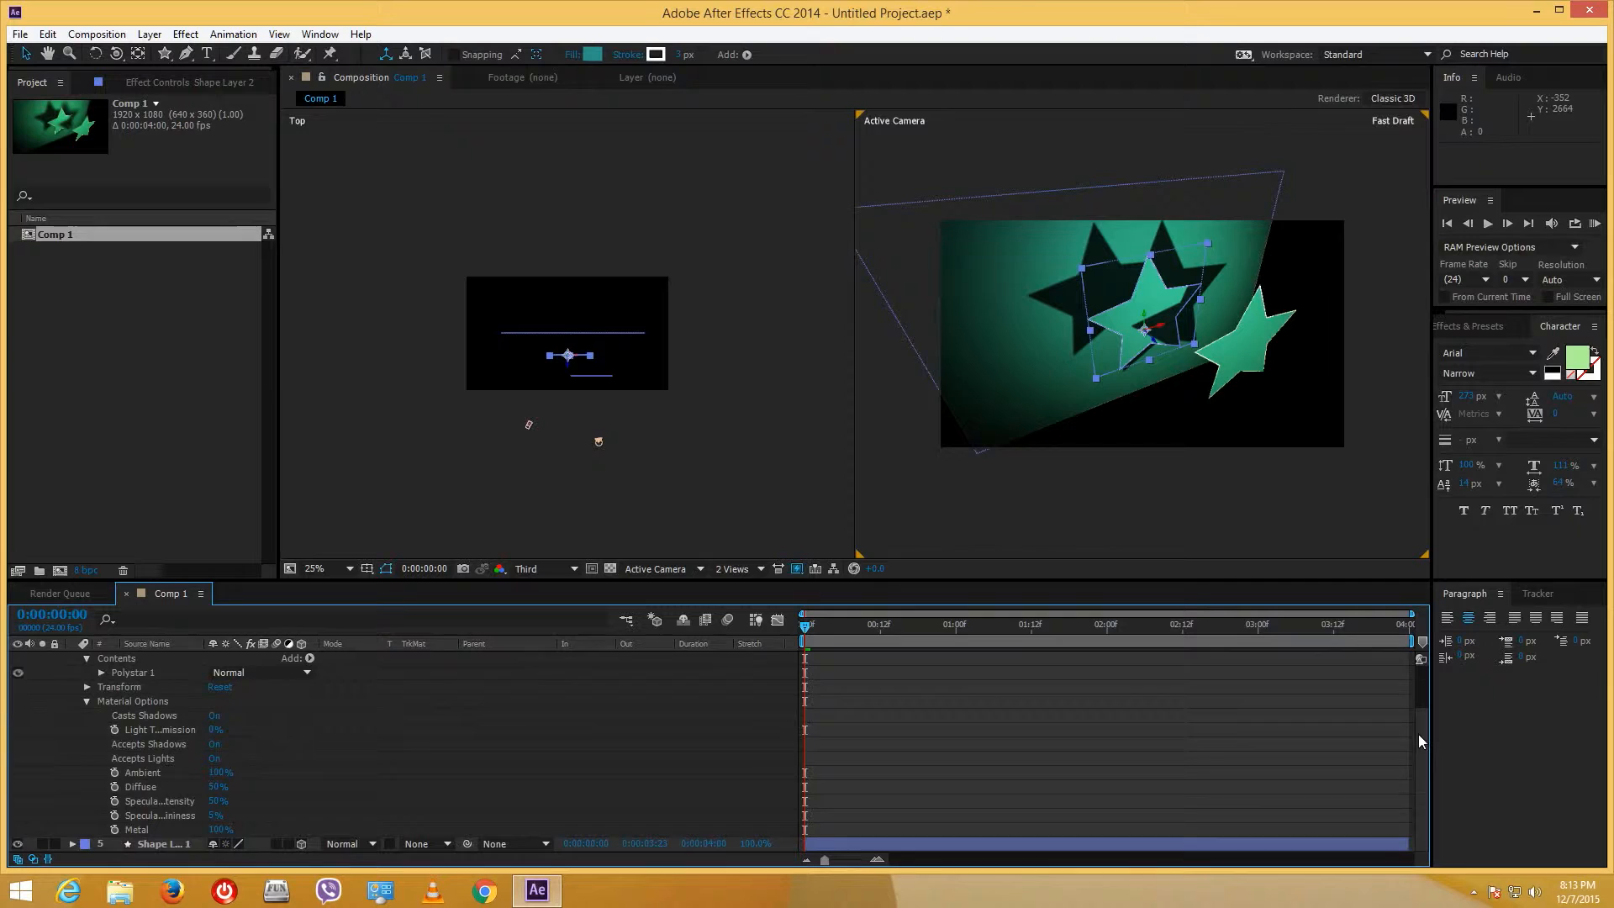
left_click(87, 688)
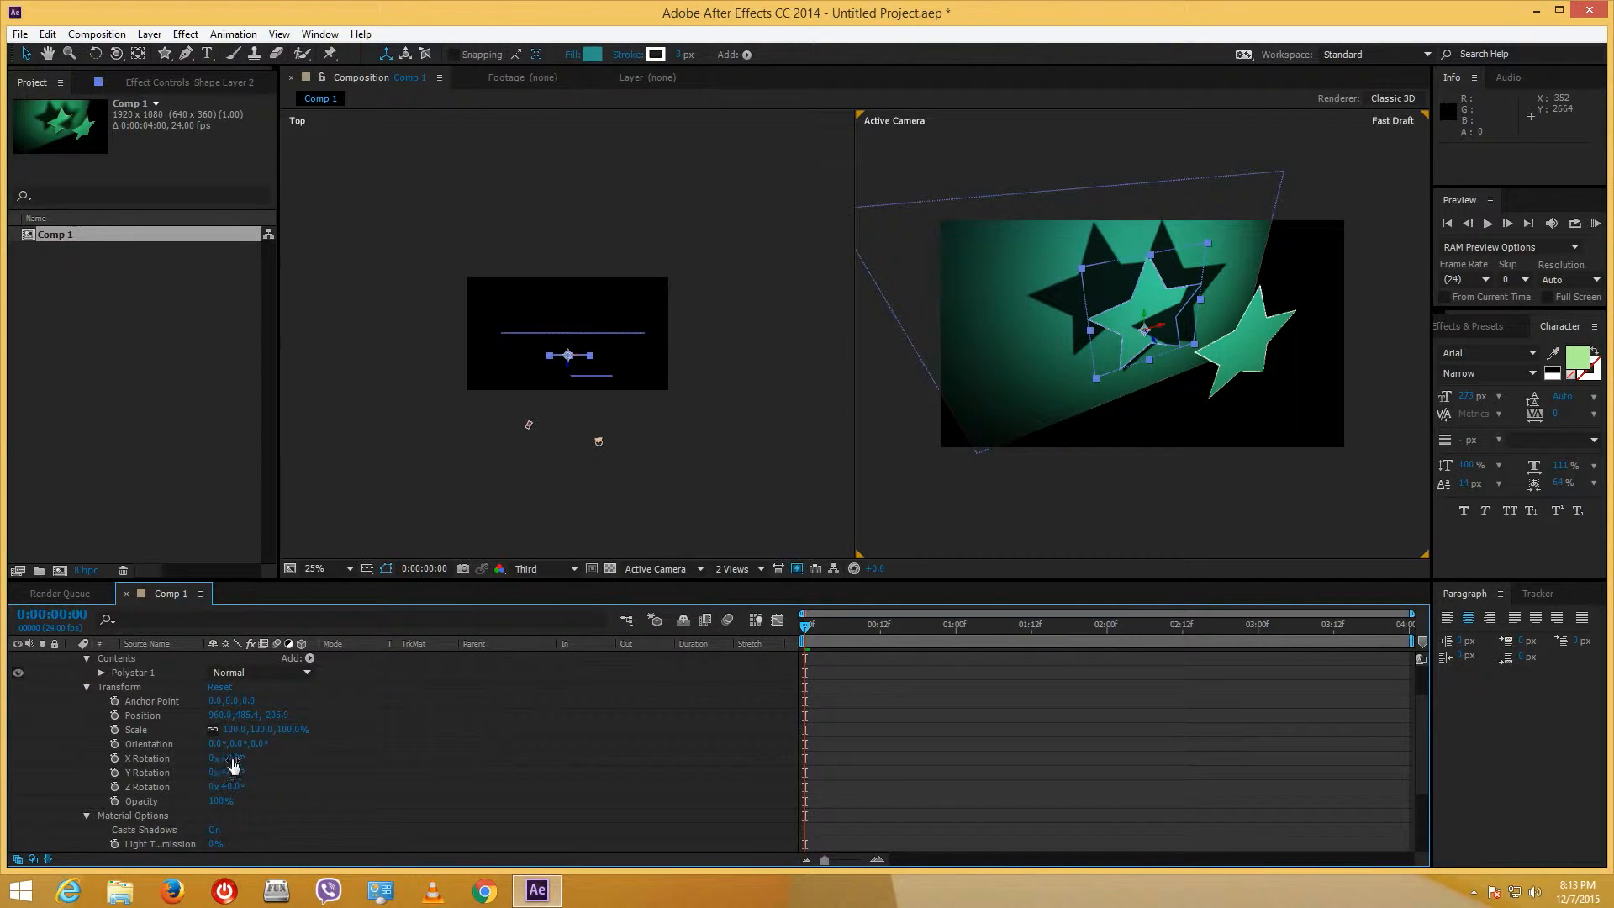
left_click_drag(225, 758, 207, 758)
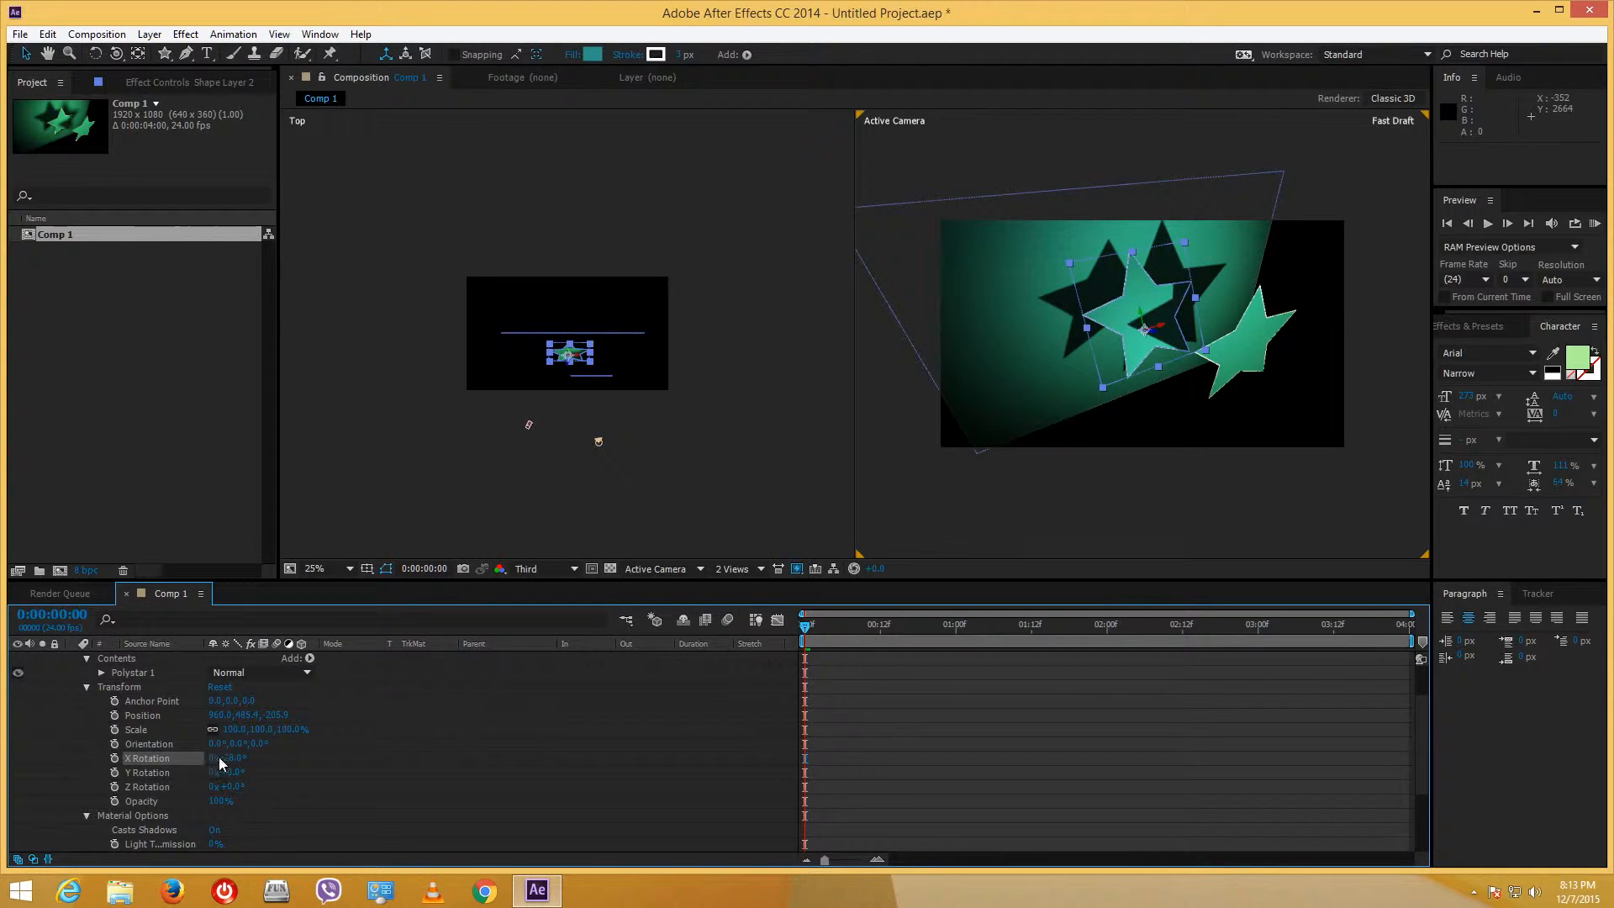
key("ctrl+z")
mouse_move(228, 772)
left_mouse_down()
mouse_move(208, 771)
mouse_move(241, 787)
left_mouse_up()
key("ctrl+z")
key("ctrl+z")
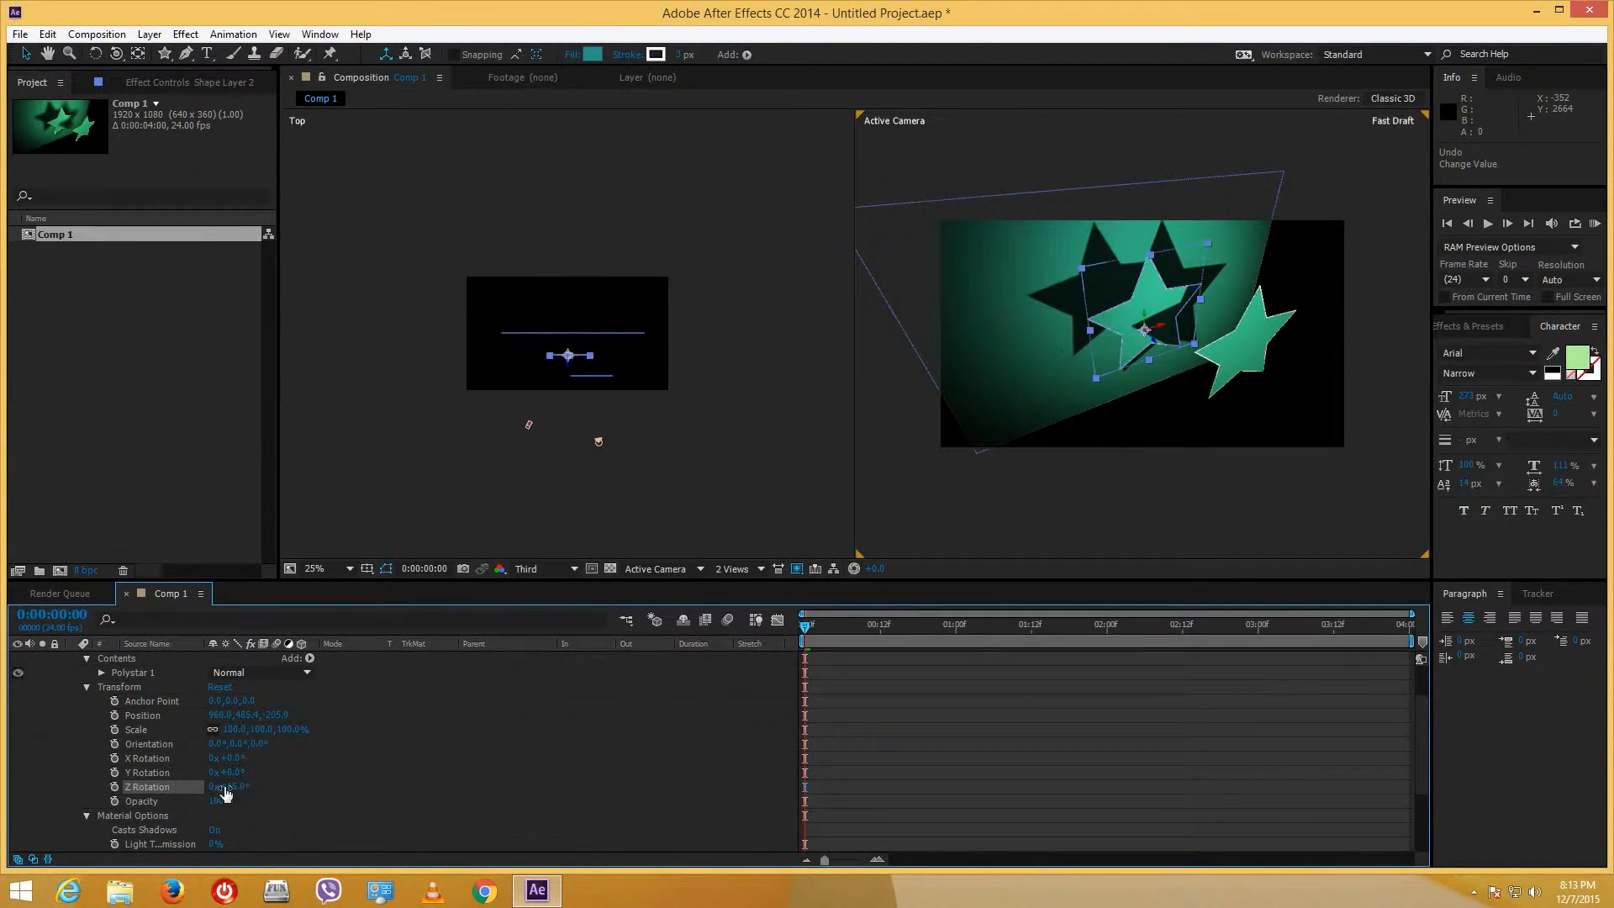
- Keyframe the middle star's Z Rotation from 0° at the start to 1x+176° at the end
left_click(115, 787)
key("End")
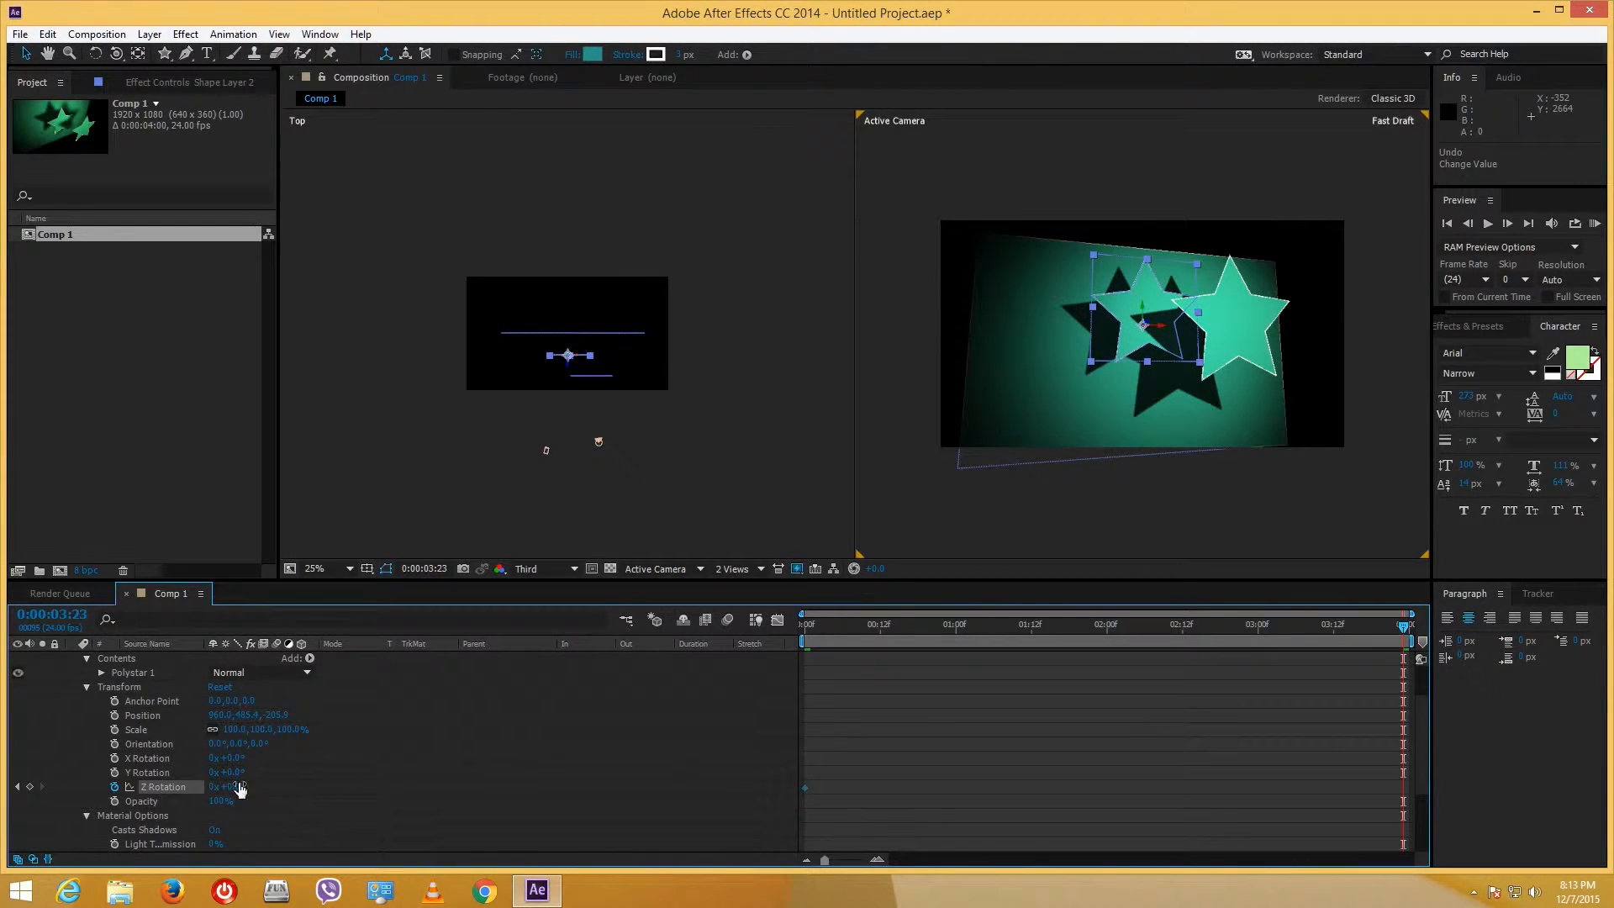
left_click_drag(236, 787, 1611, 718)
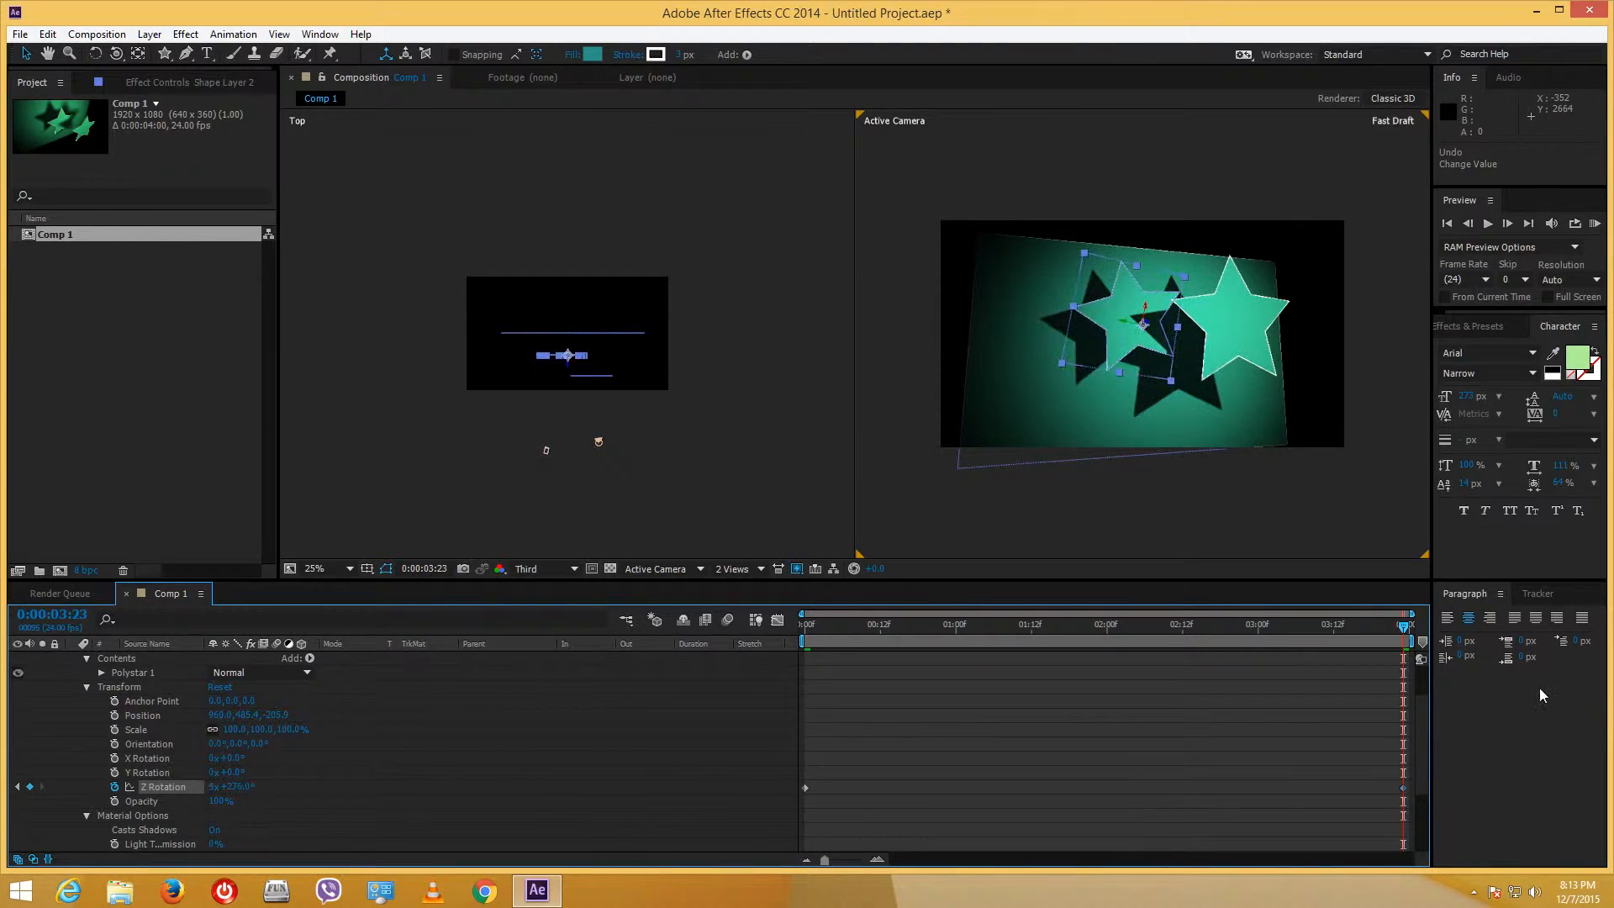
left_click(1257, 340)
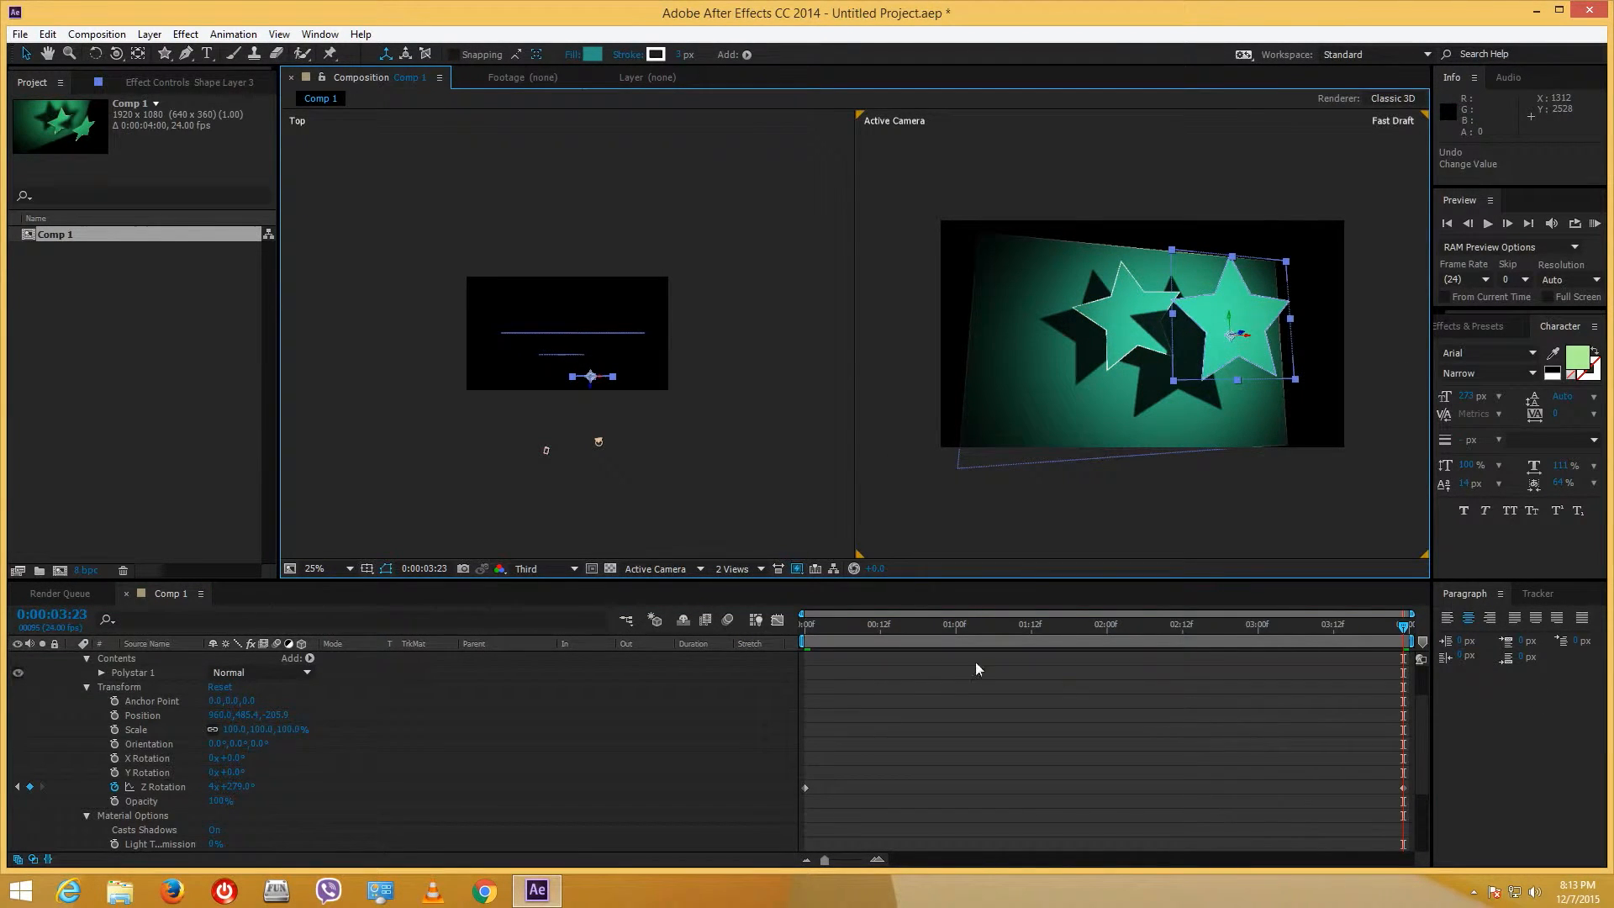
scroll(1423, 732, "up", 2)
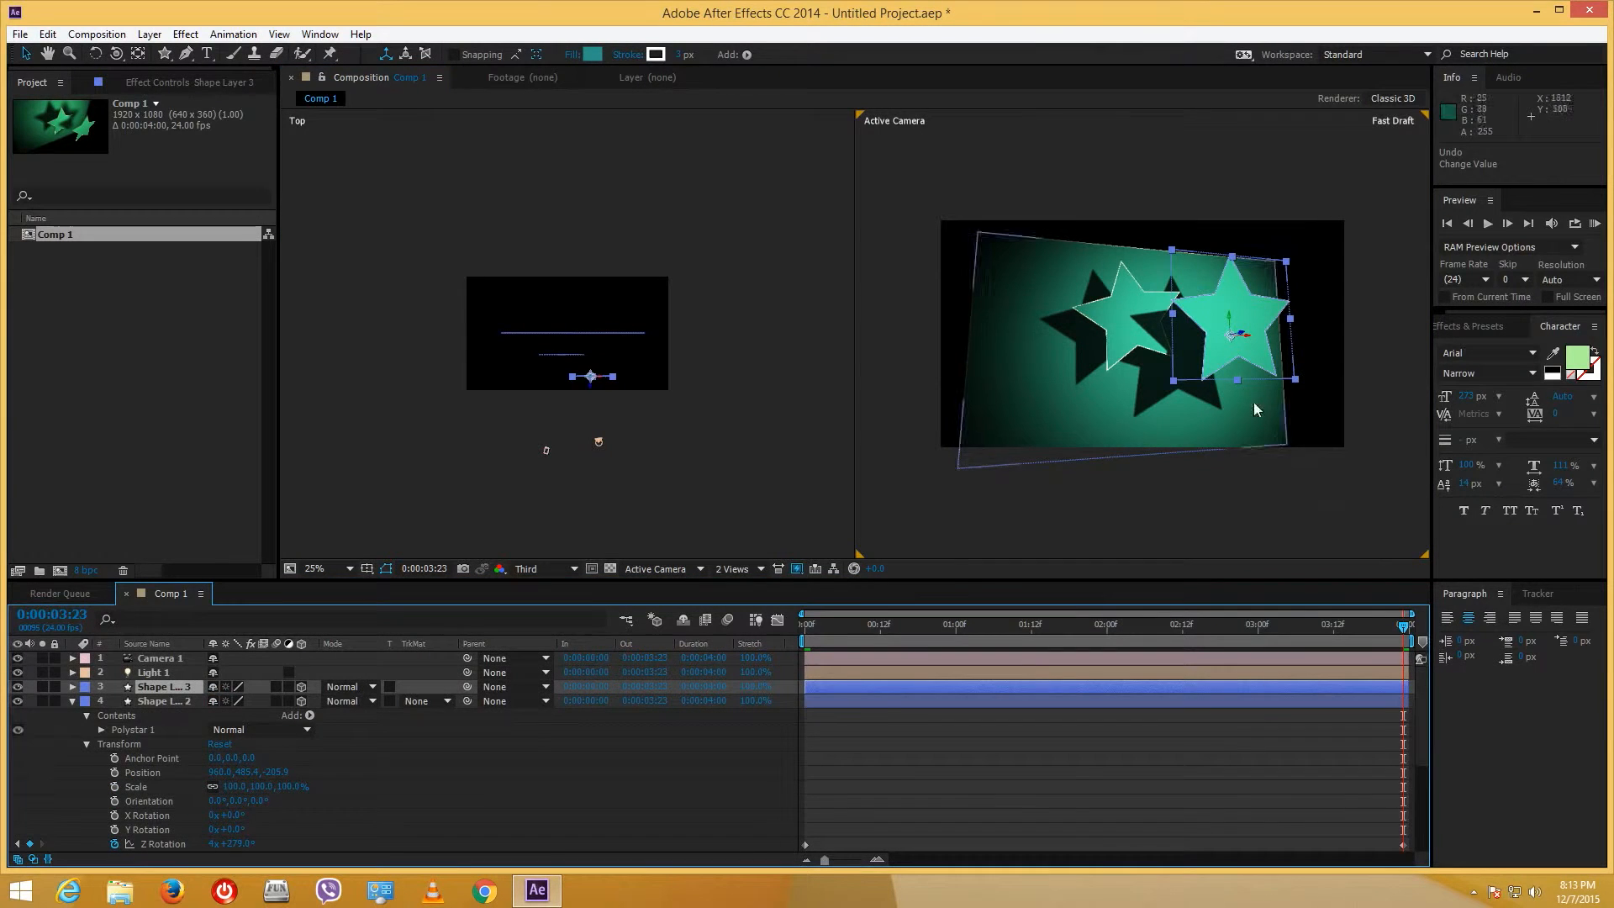
- Select Shape Layer 3, reveal its Transform properties, and replay the existing animation from the start
left_click(67, 705)
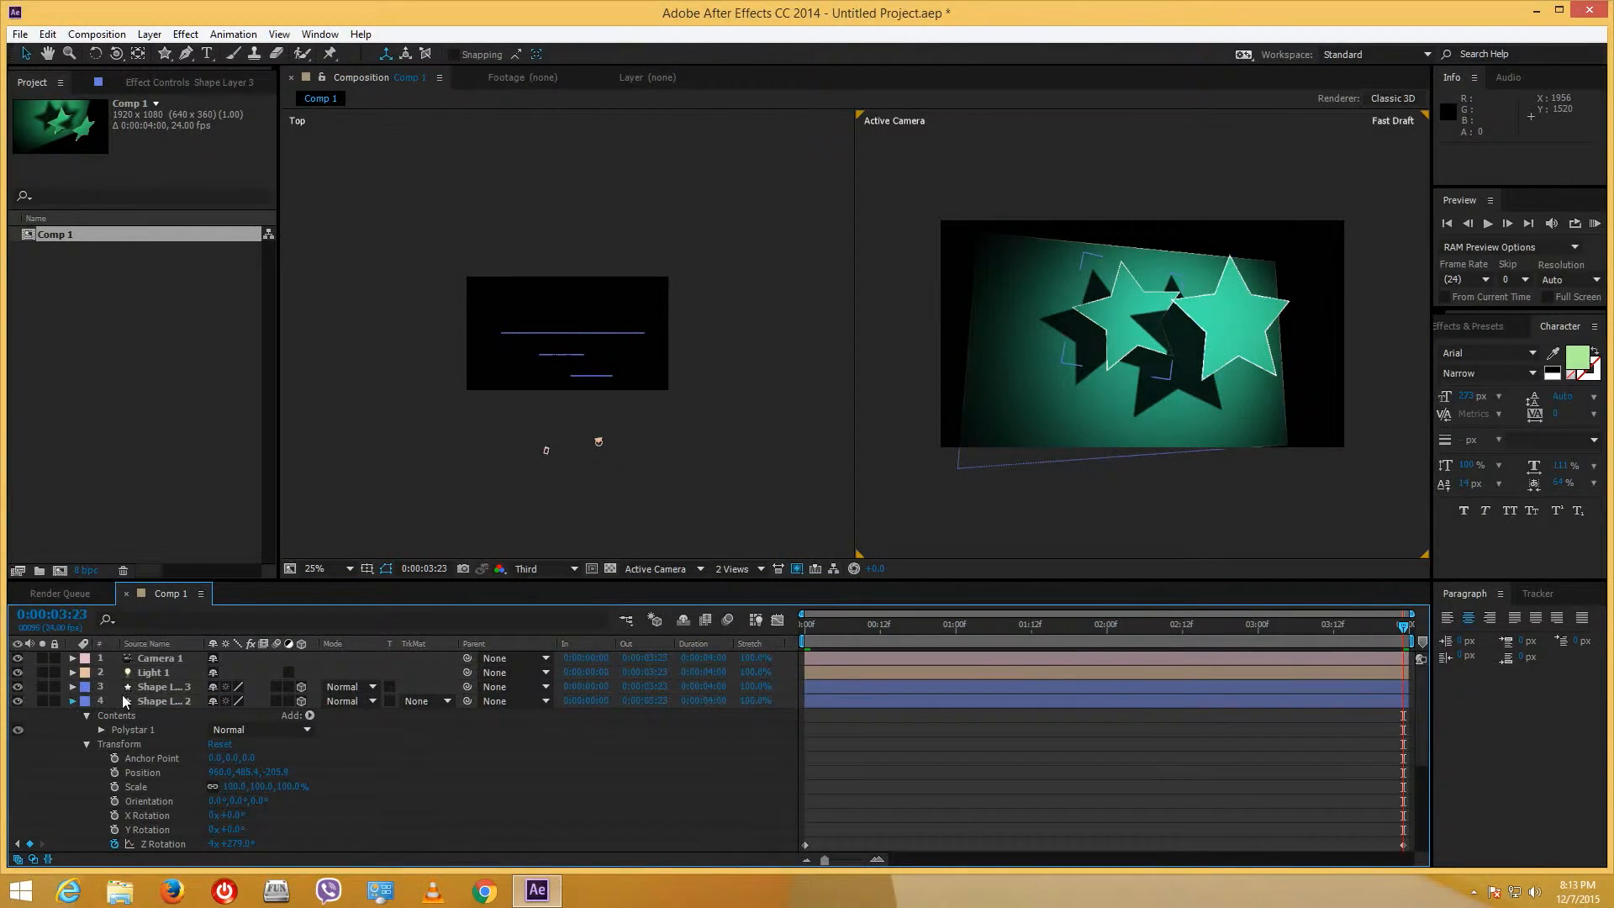
left_click(133, 686)
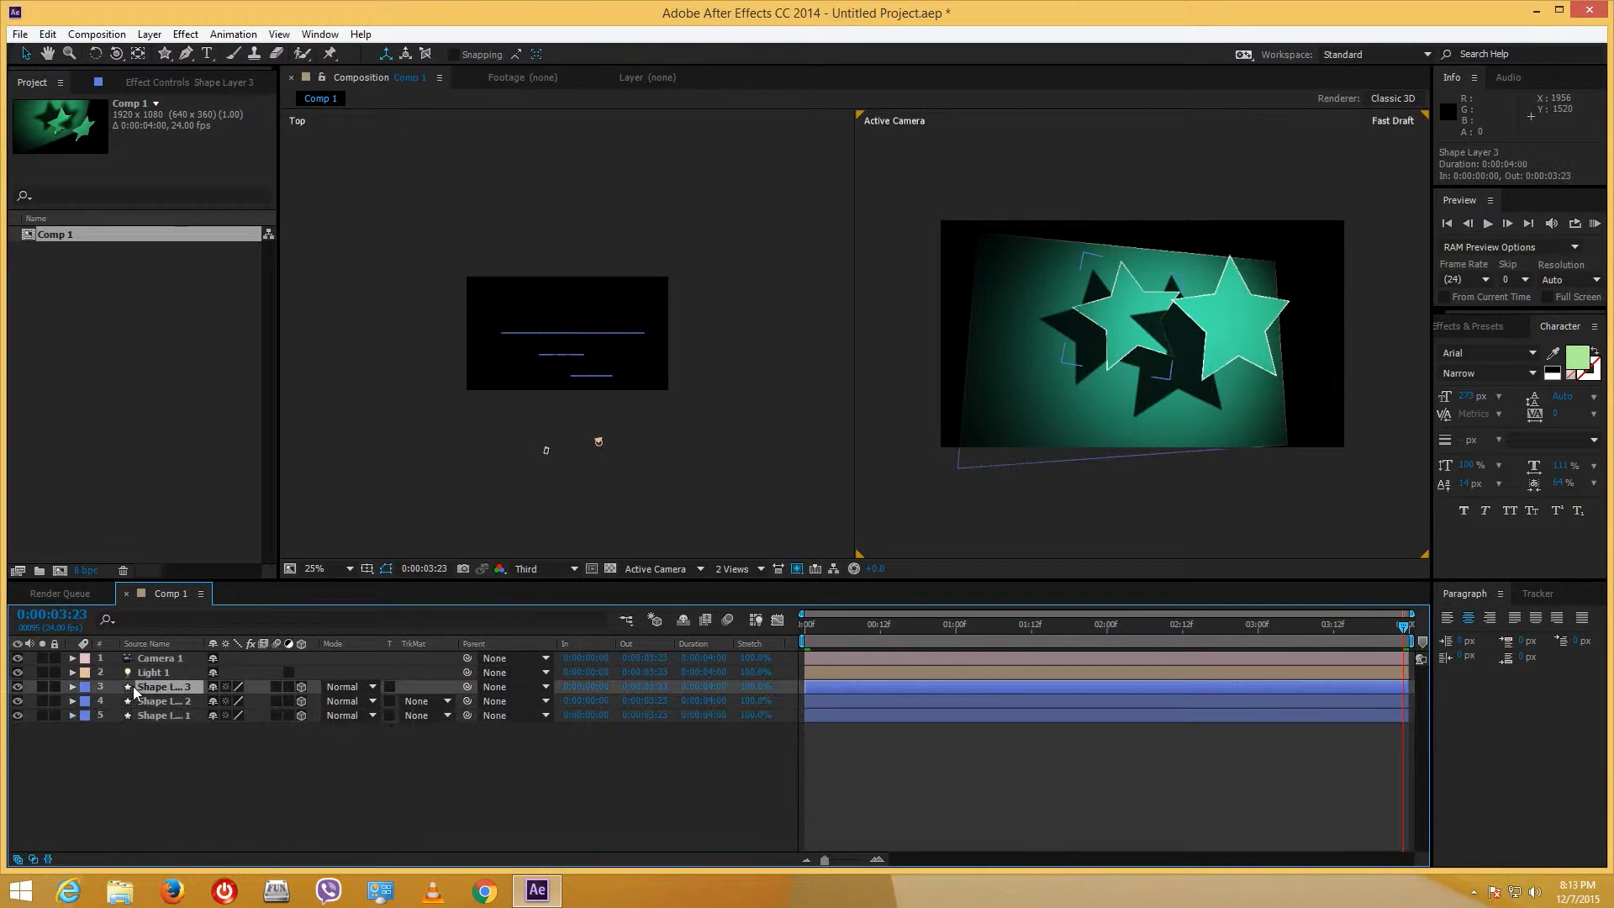
left_click(72, 687)
scroll(144, 760, "down", 2)
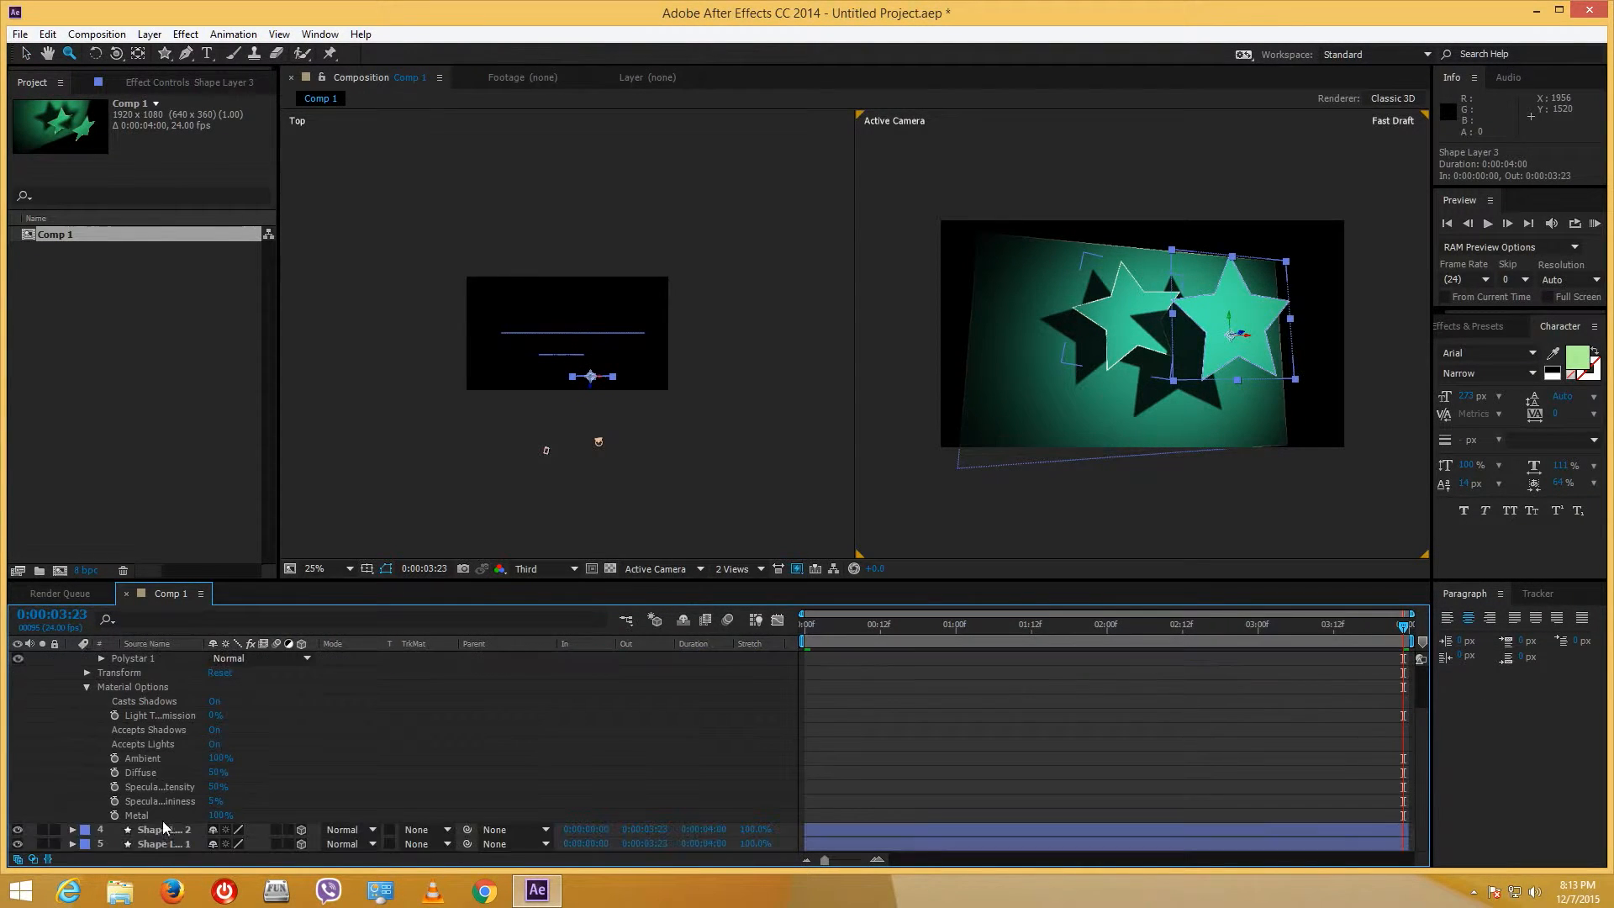
left_click(87, 672)
scroll(203, 733, "down", 1)
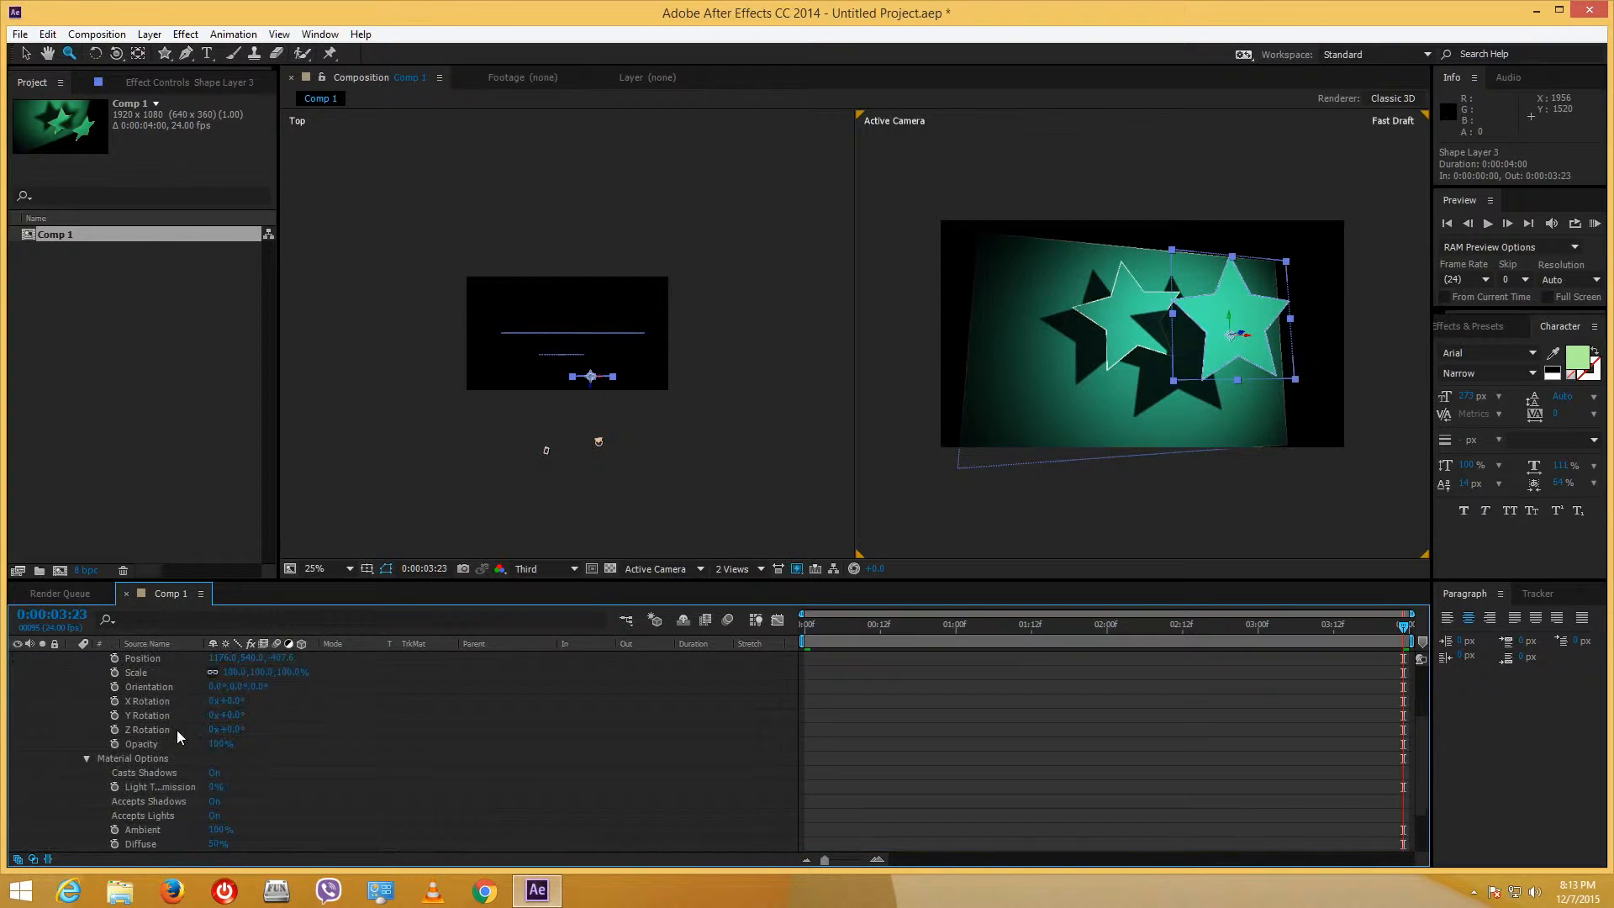
left_click_drag(1062, 627, 784, 643)
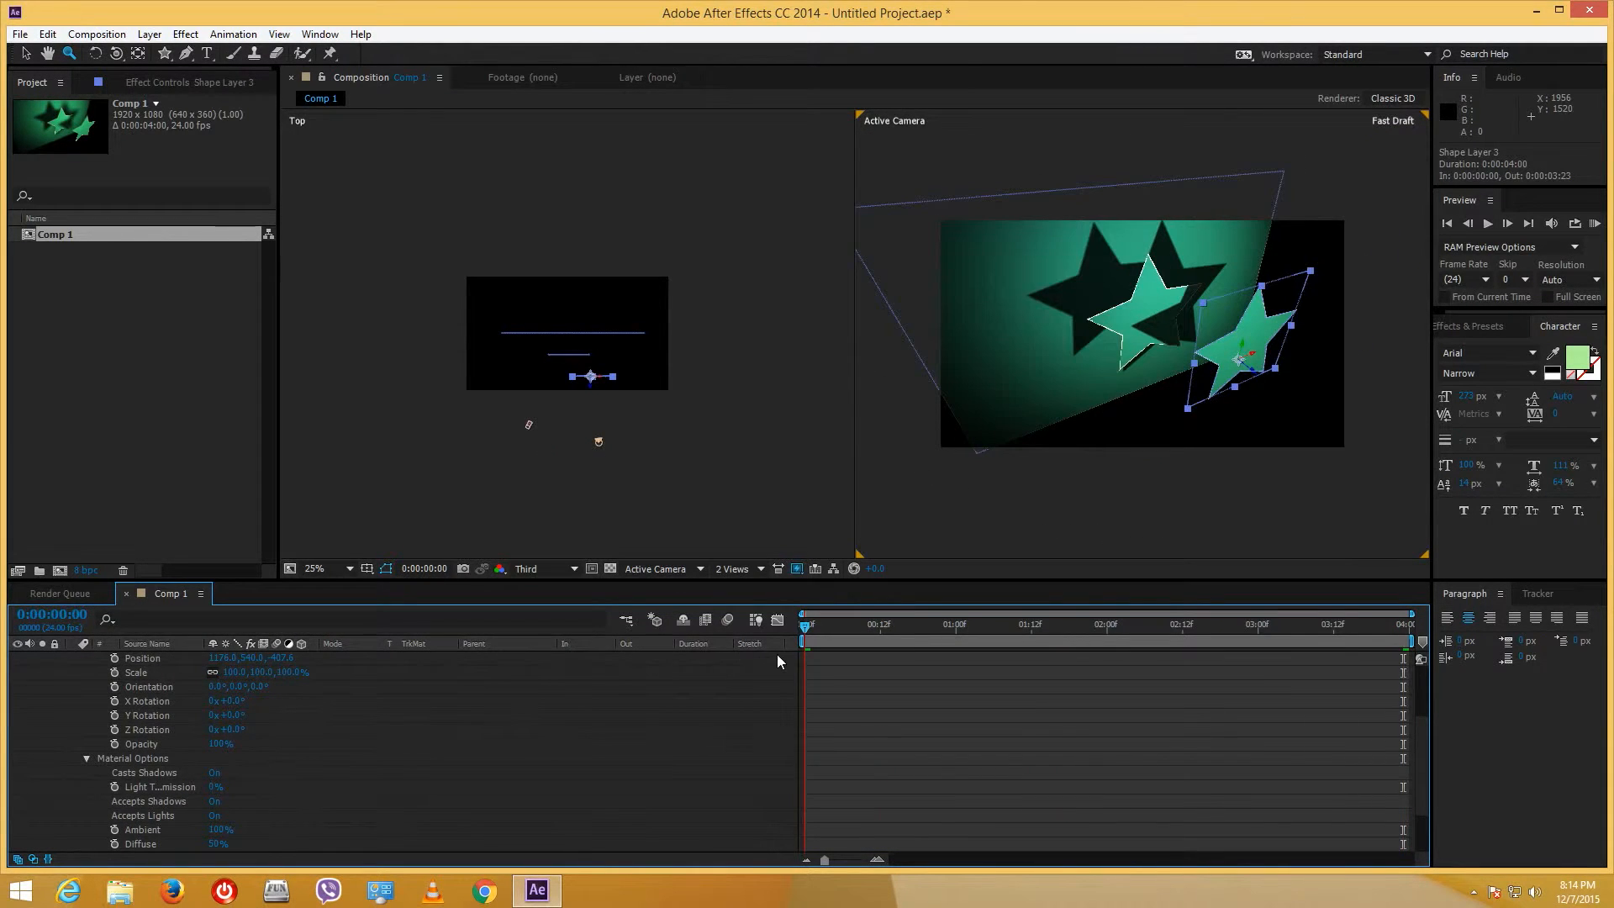
key("space")
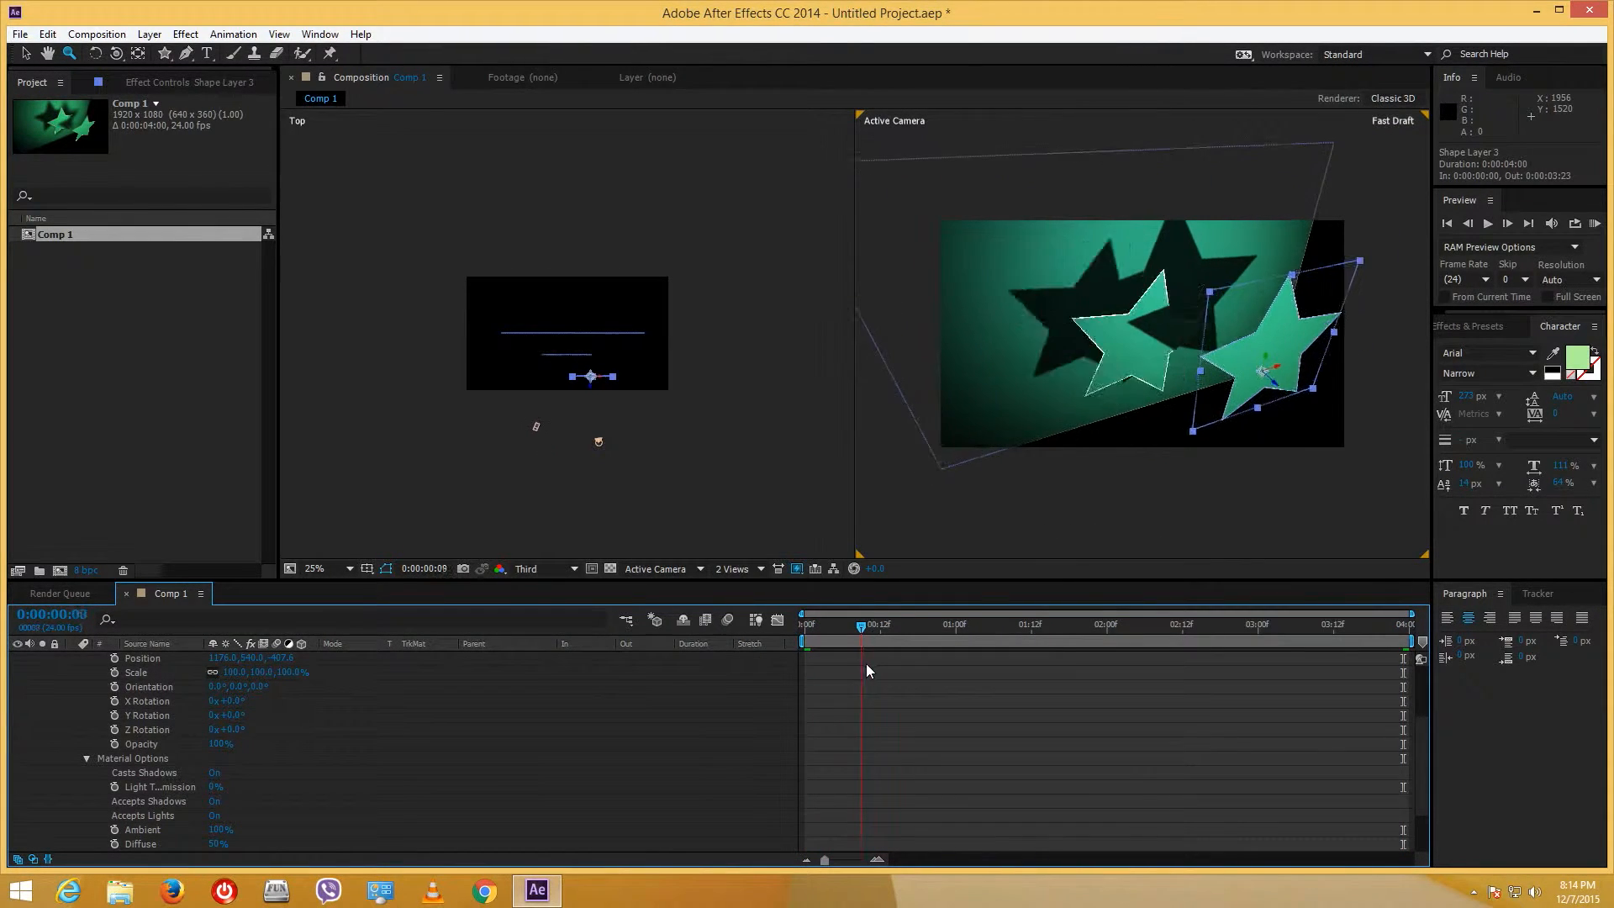
left_click_drag(843, 666, 764, 665)
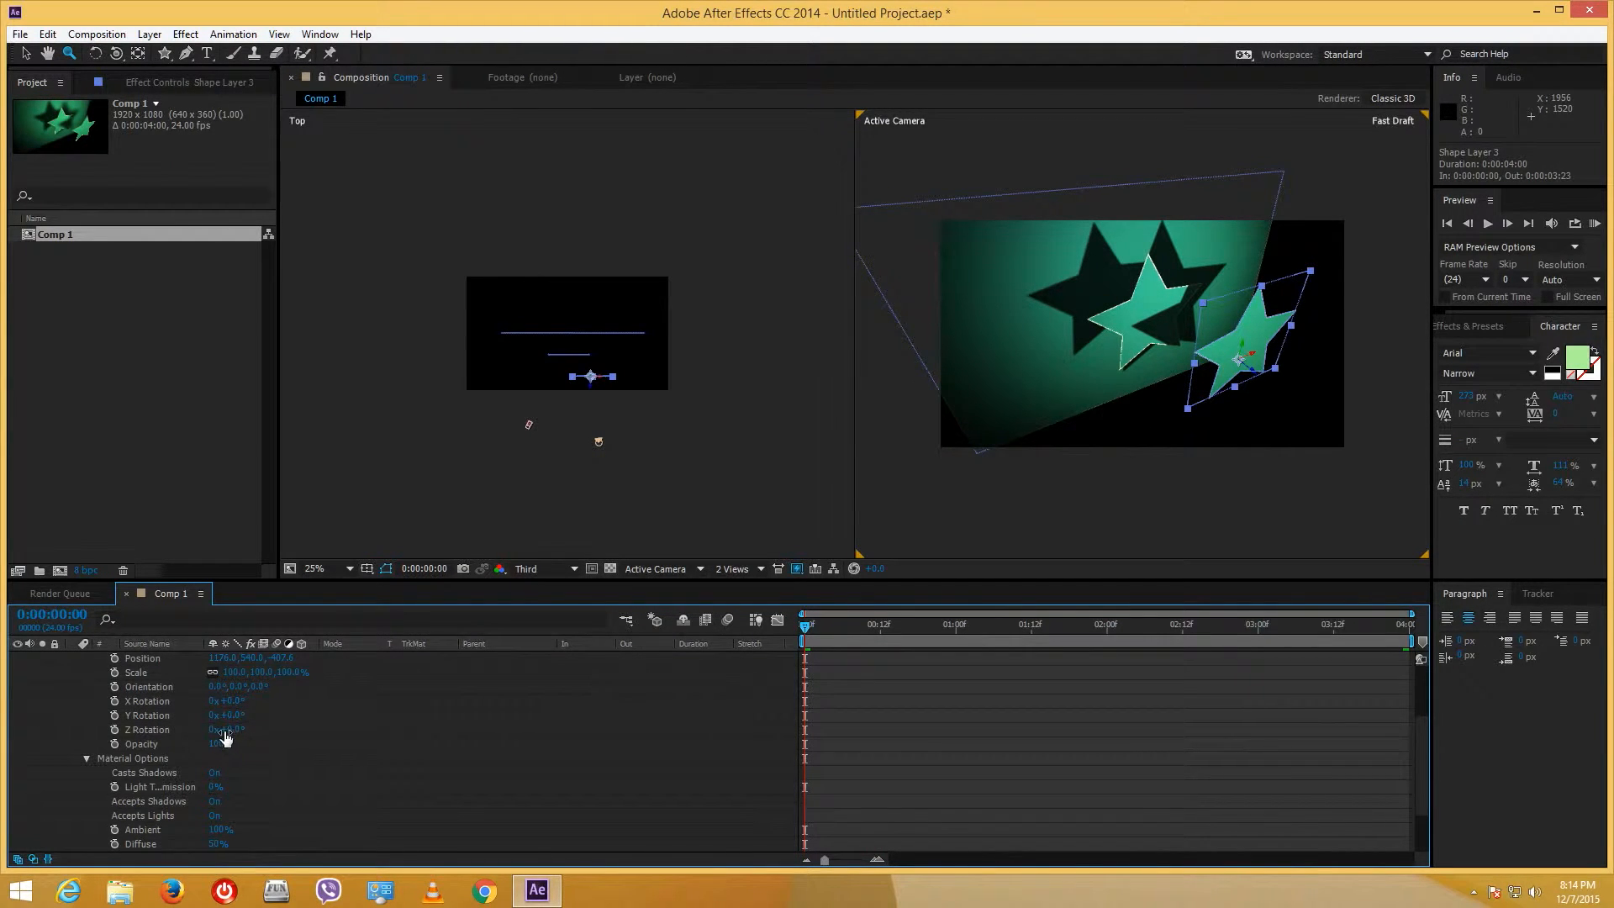
- Keyframe Shape Layer 3's Z Rotation at 0:00 and -1x-266° on the last frame, then scrub to preview
left_click(114, 730)
left_click_drag(974, 629, 1413, 627)
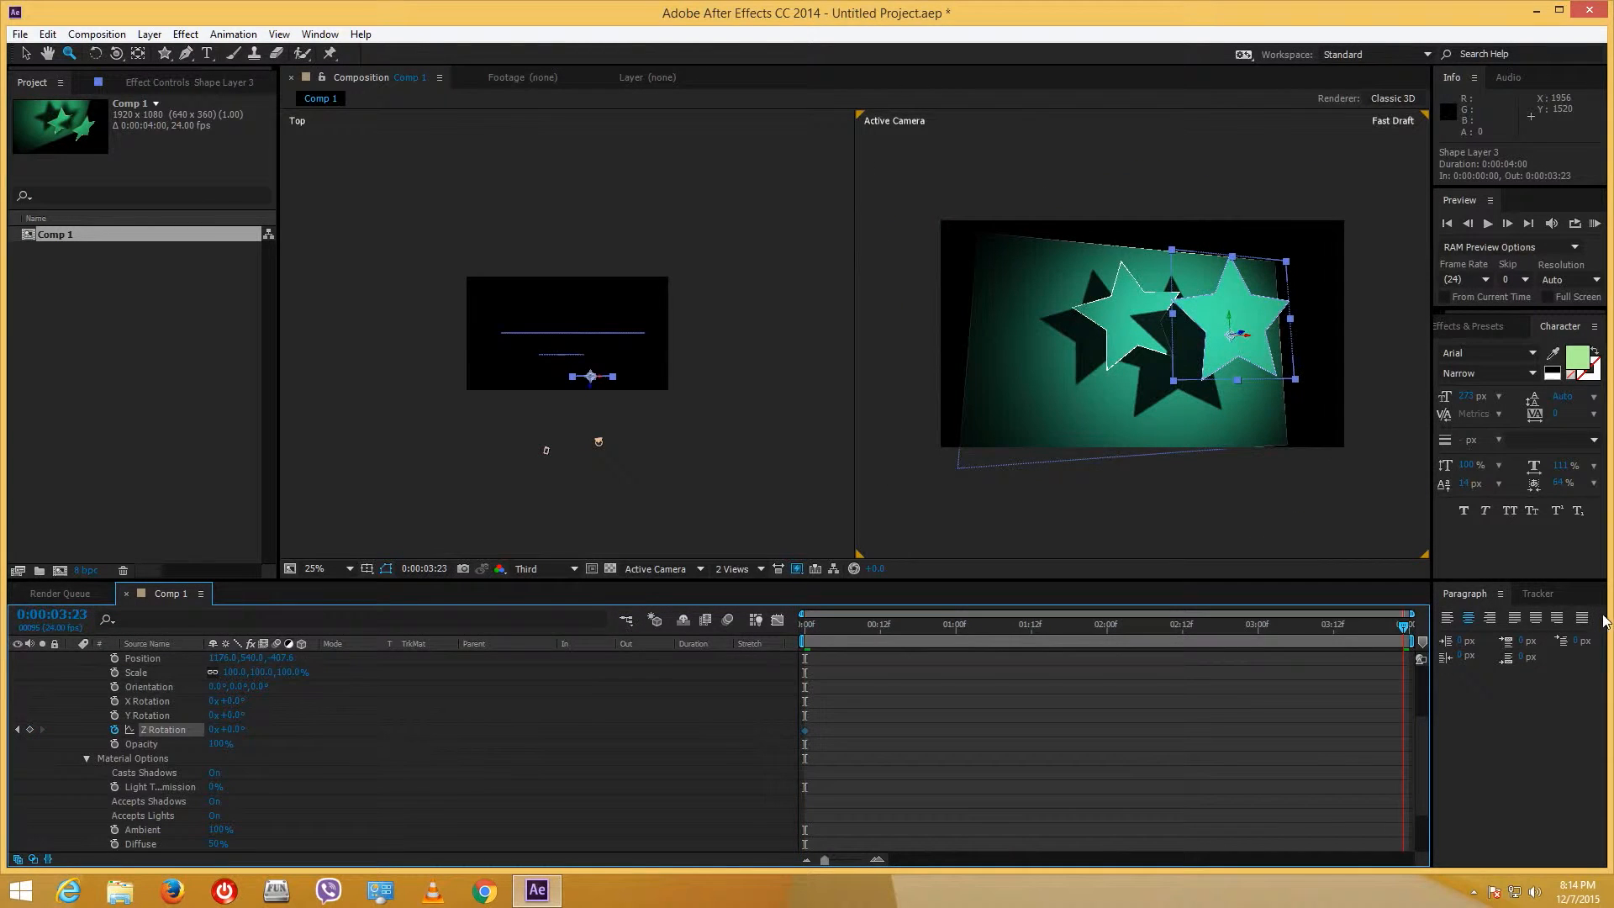
left_click_drag(232, 725, 98, 758)
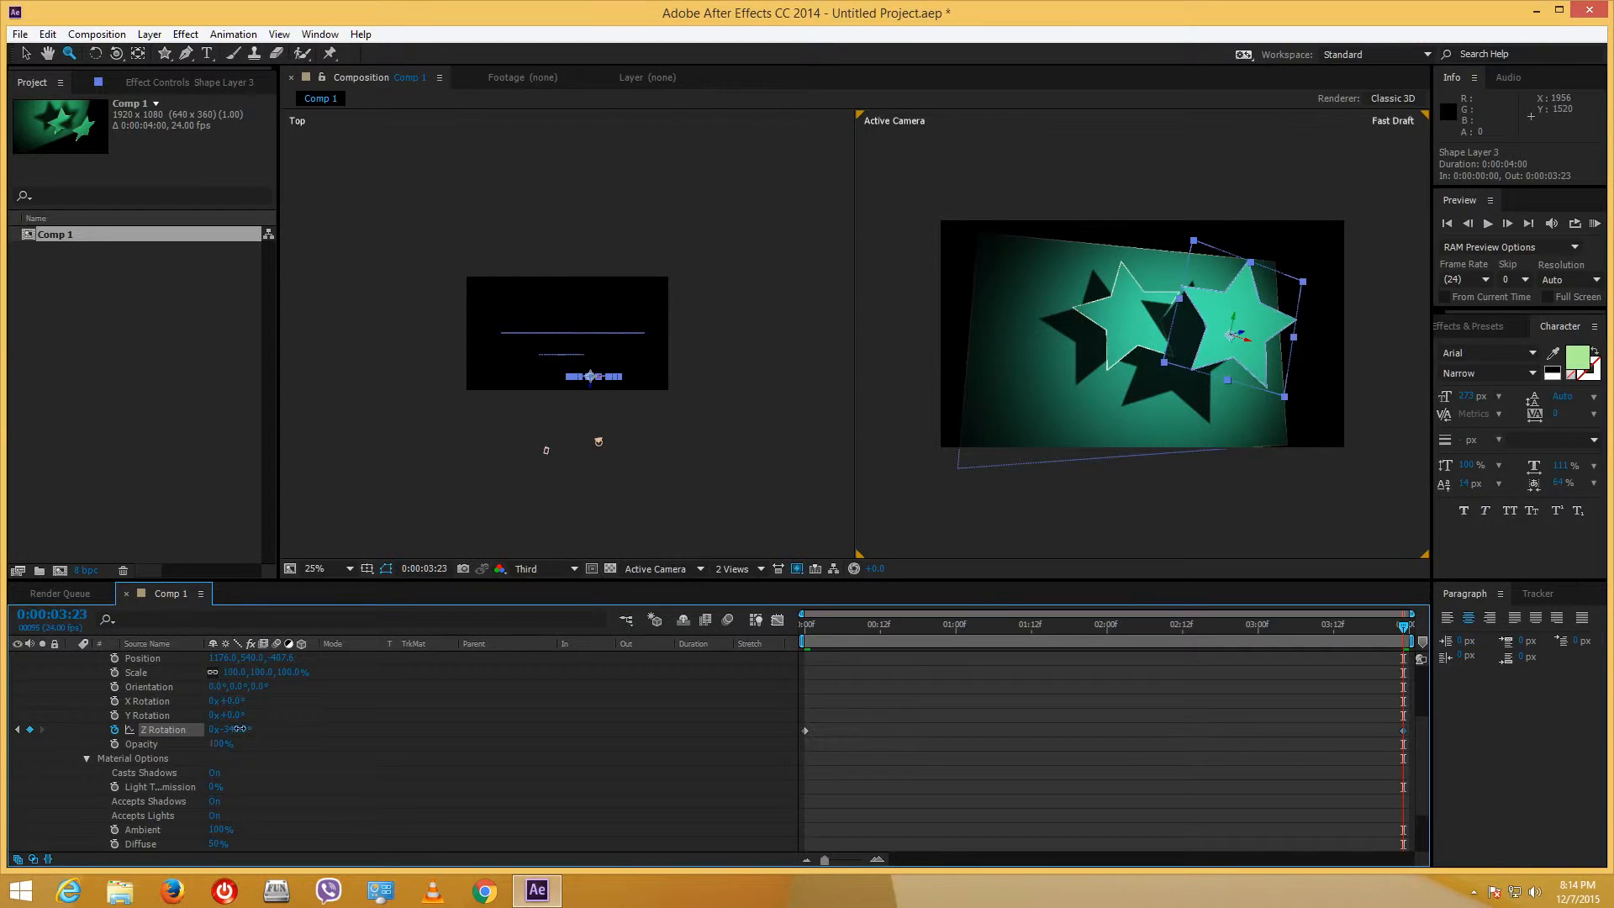
left_click_drag(238, 730, 2, 743)
left_click_drag(1016, 623, 604, 617)
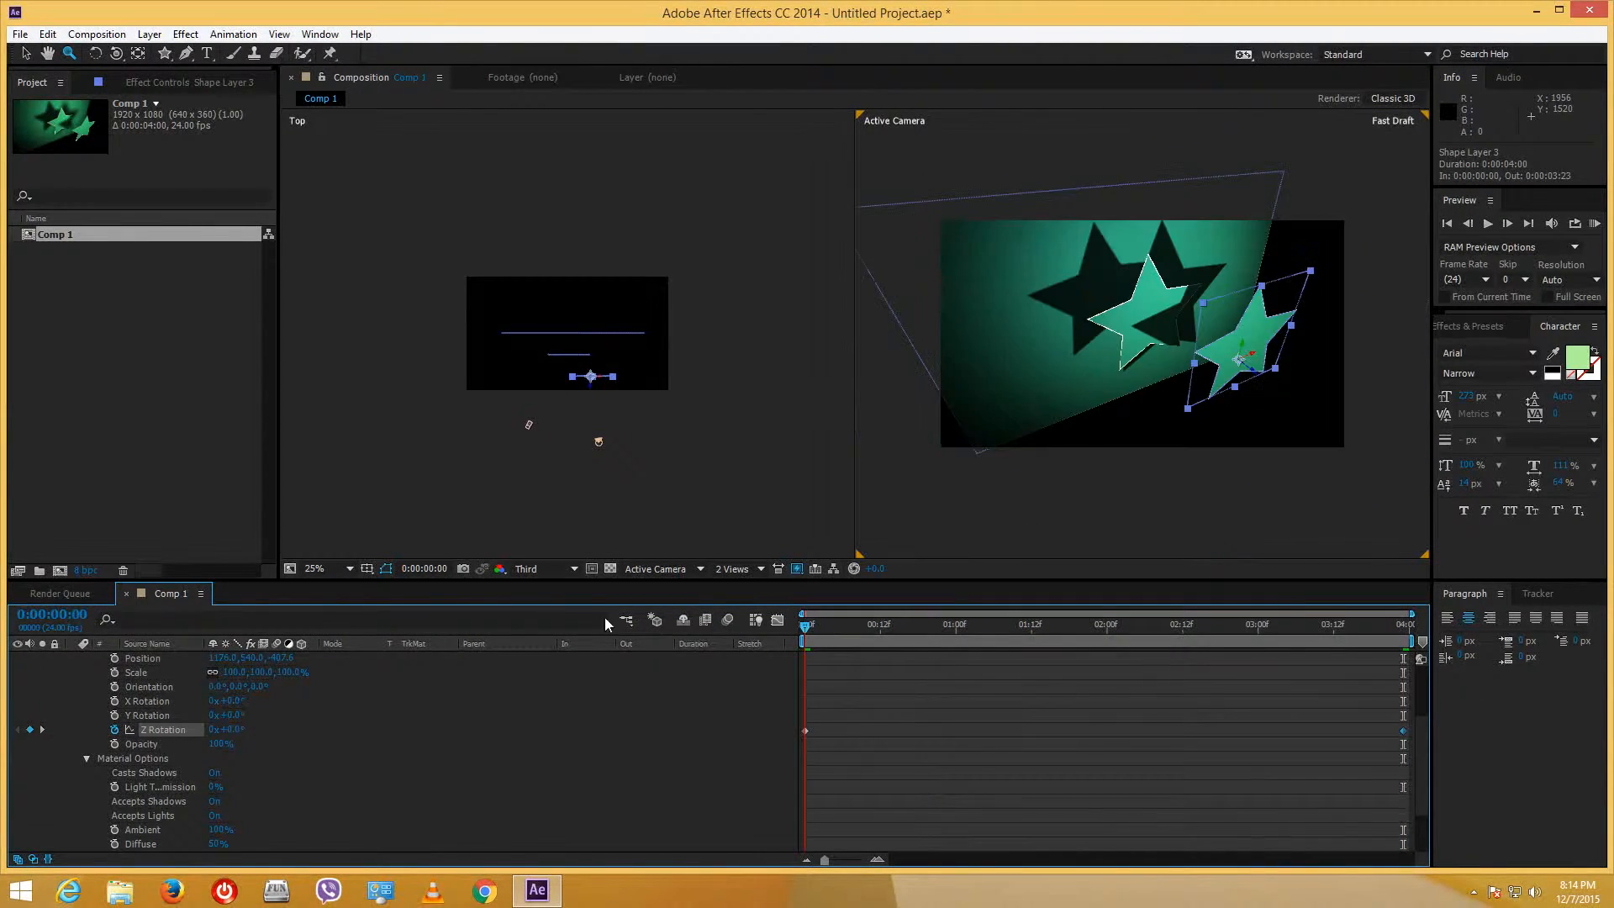
- Set Fast Previews to Off (Final Quality), collapse Shape Layer 3, and select Camera 1
left_click(797, 569)
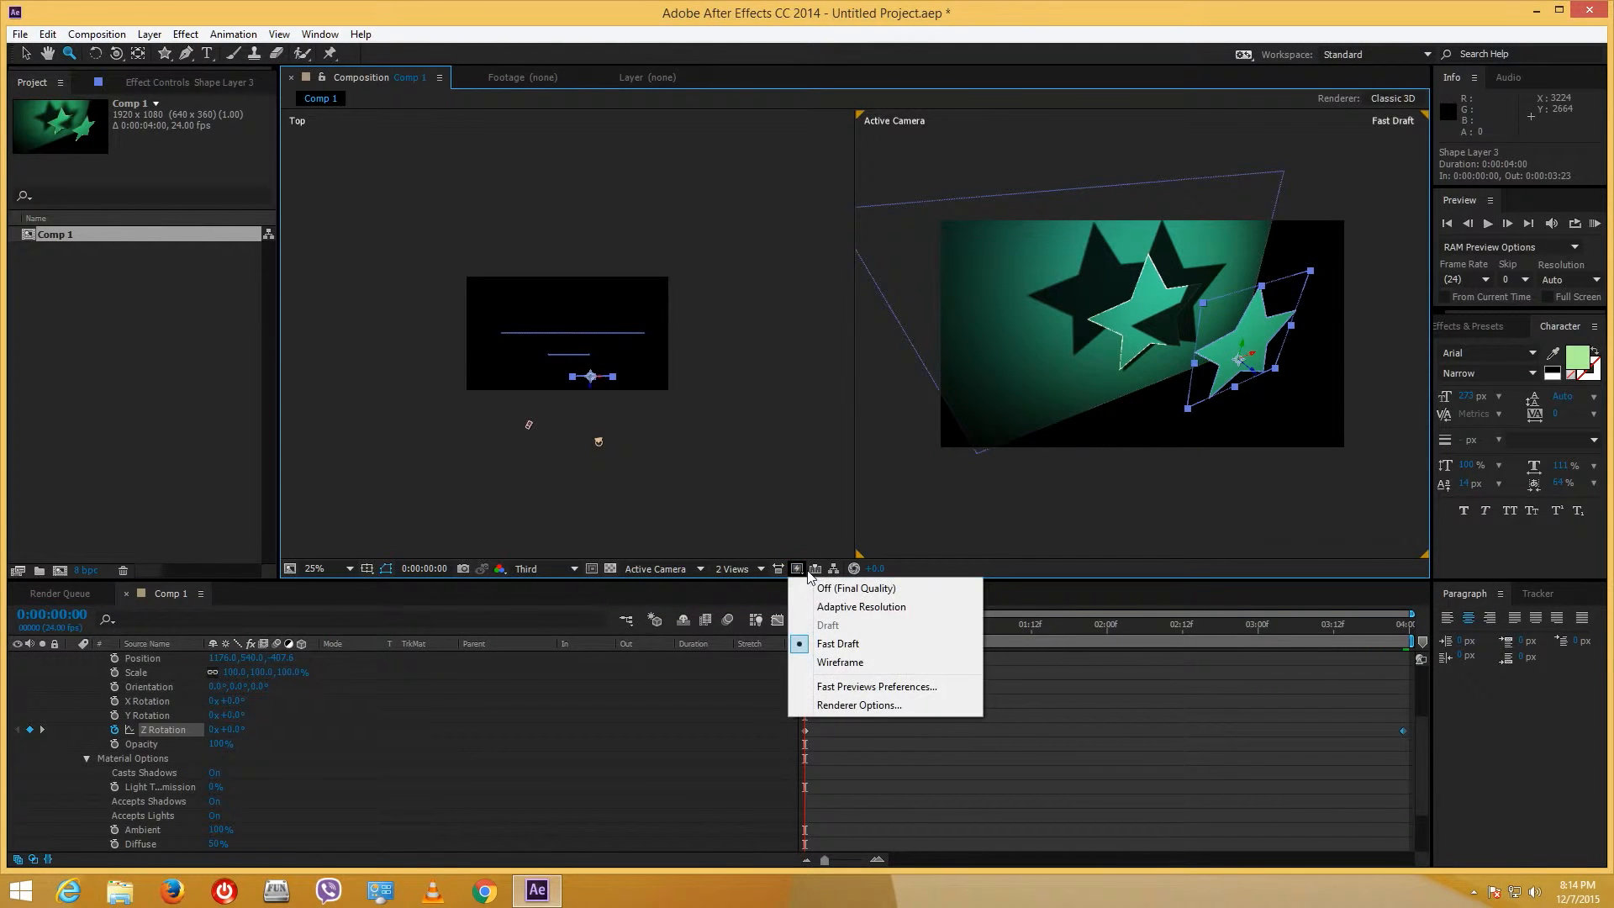
left_click(864, 606)
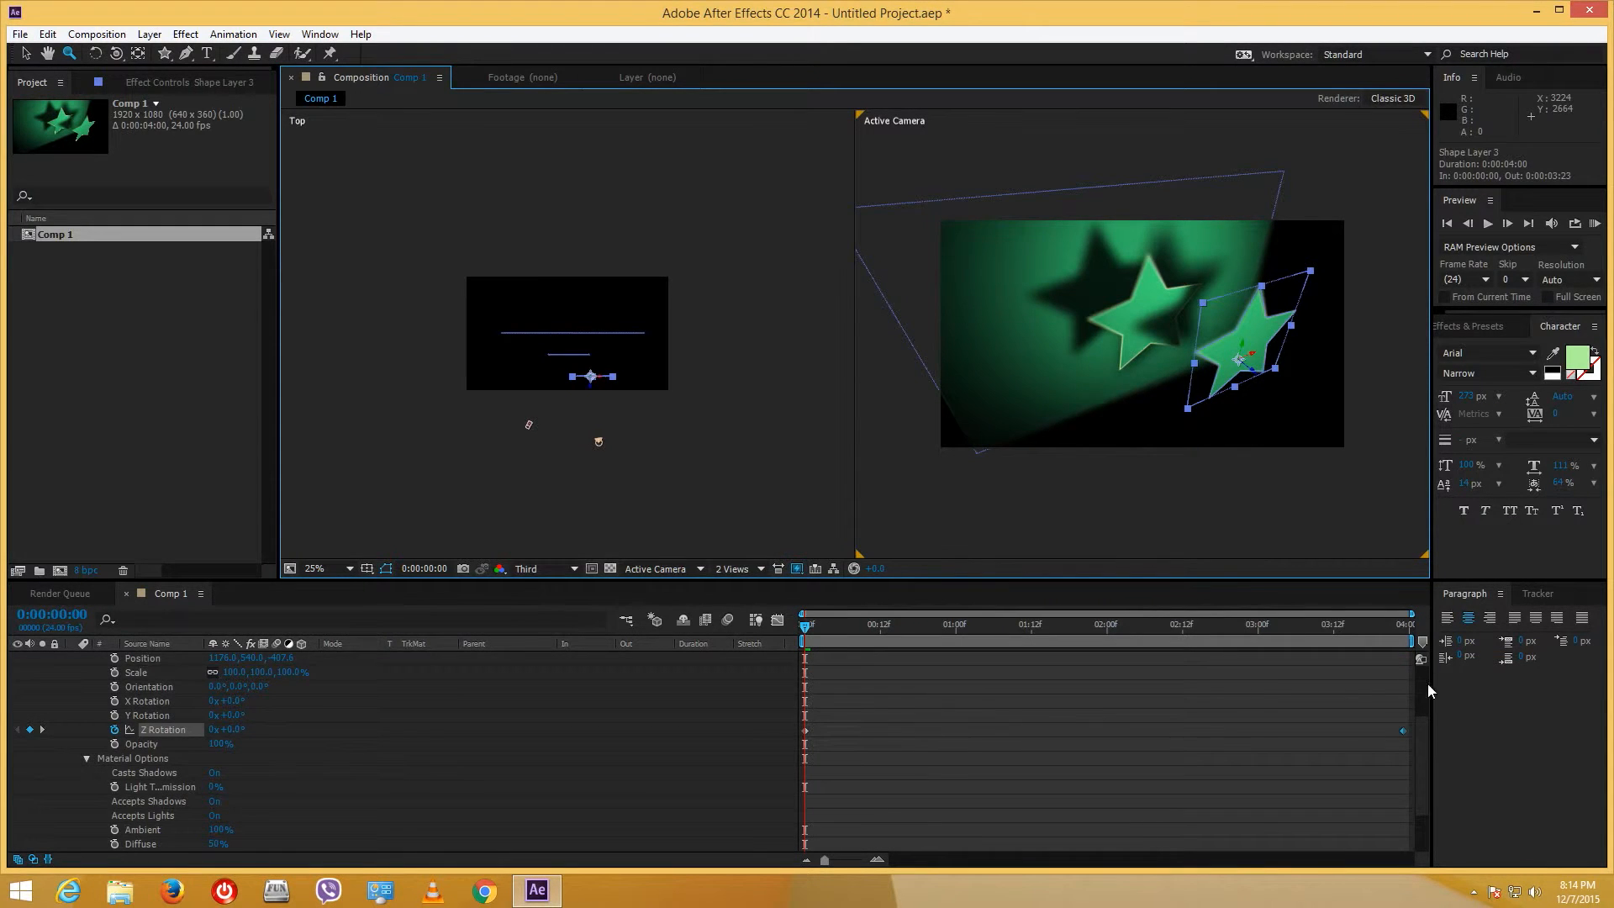
left_click_drag(1423, 721, 1432, 629)
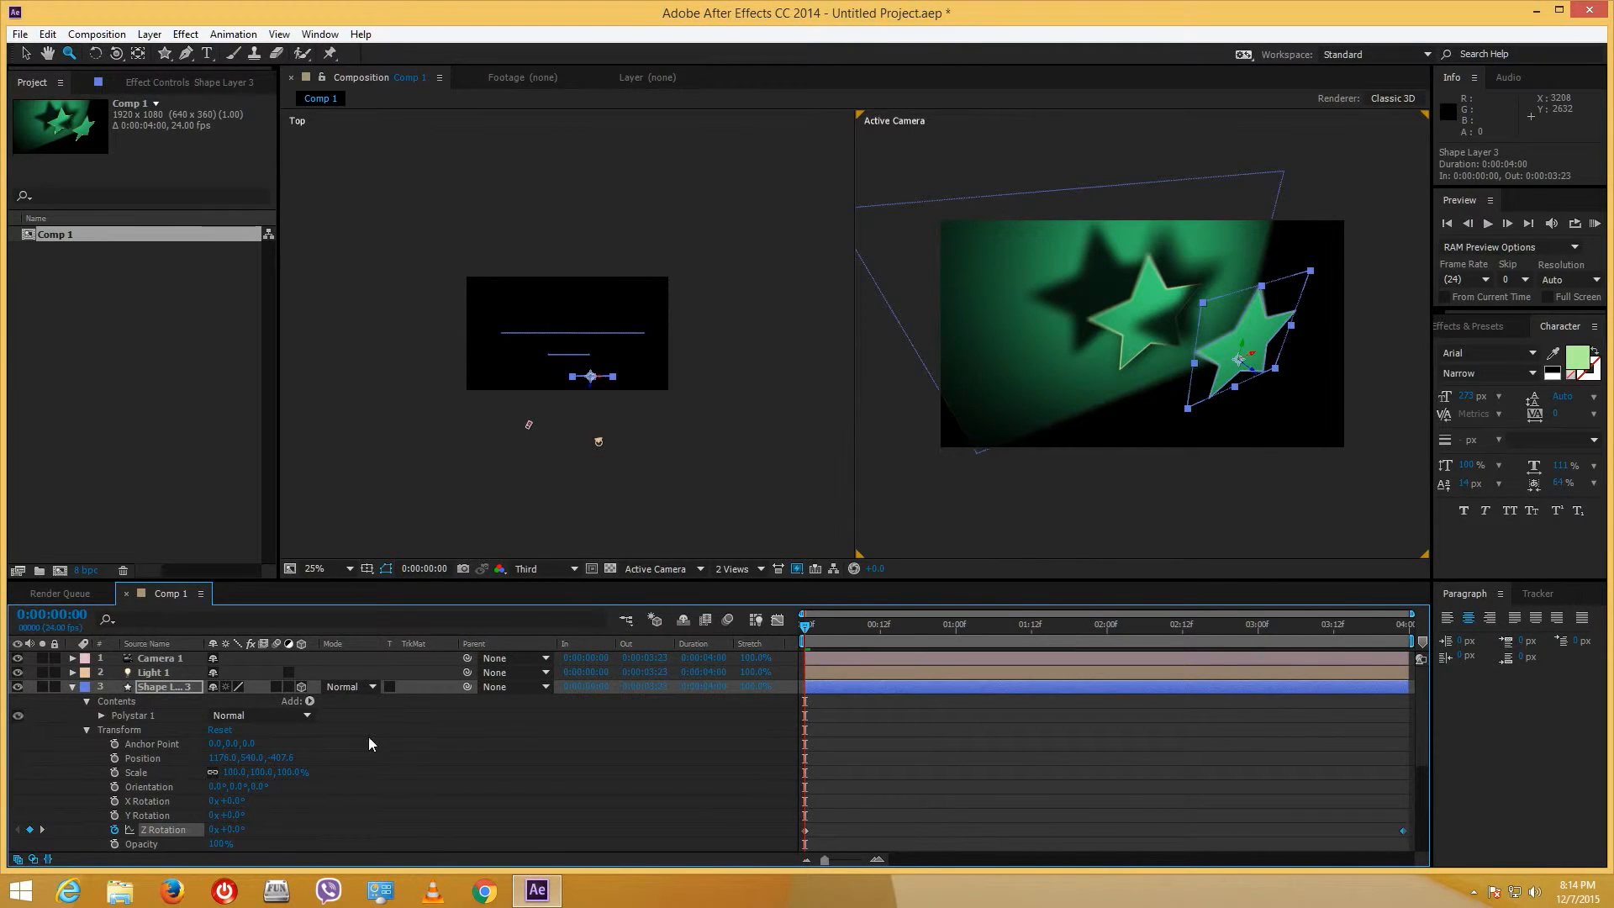
left_click(73, 686)
left_click(147, 658)
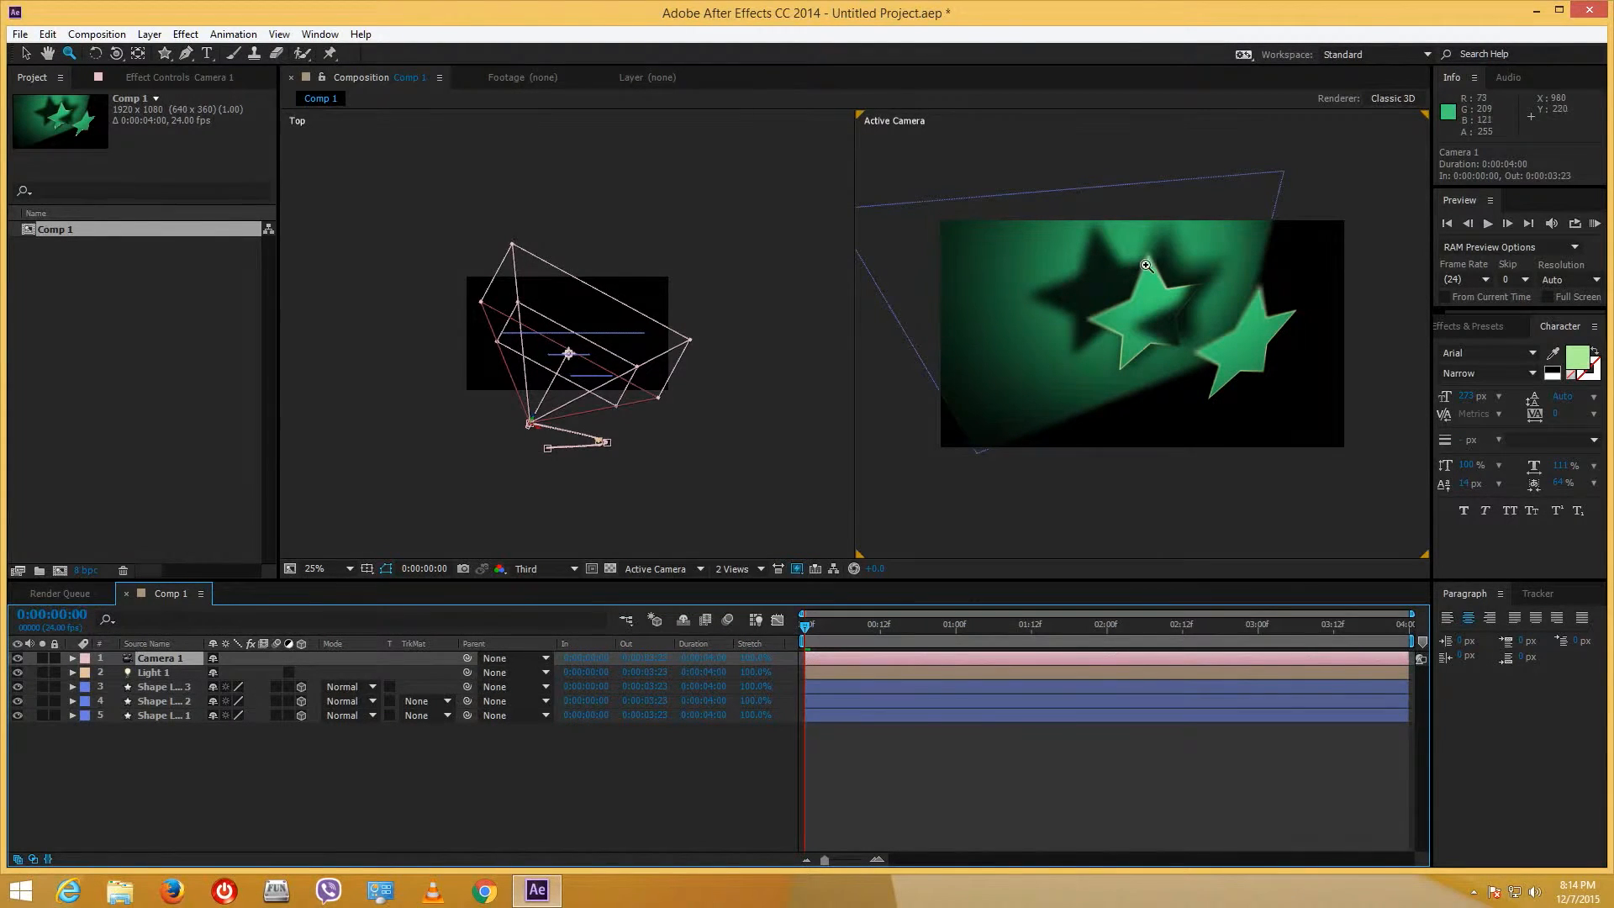
- At the first frame, scrub Camera 1's Focus Distance to about 835.7 pixels, viewing at 50%
left_click(72, 658, "ctrl")
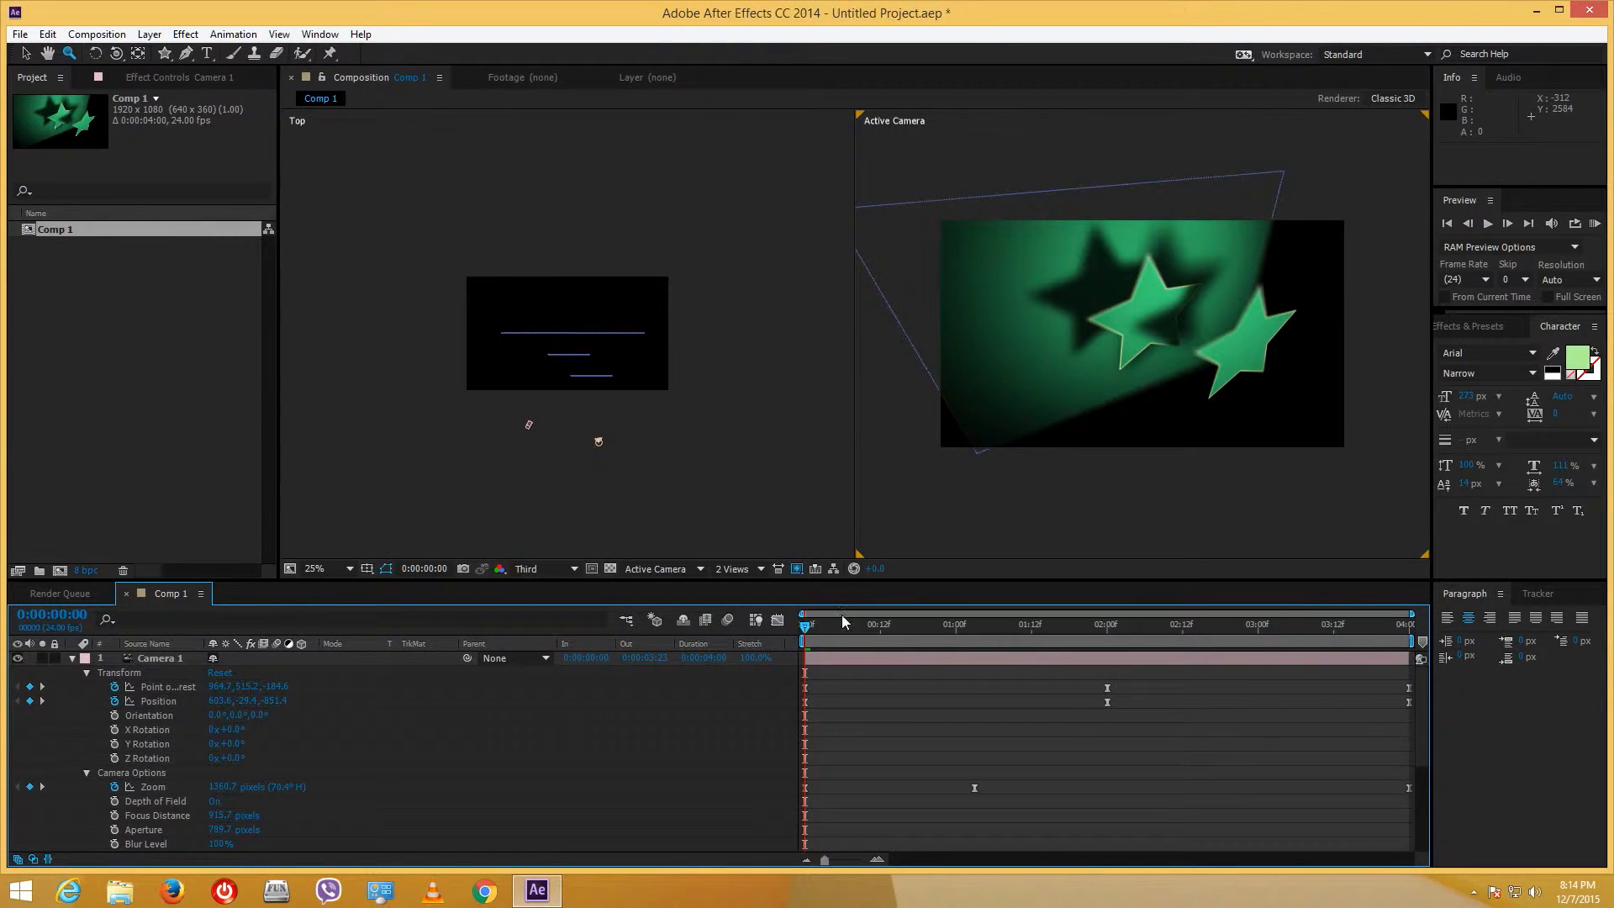
key("Home")
left_click(220, 816)
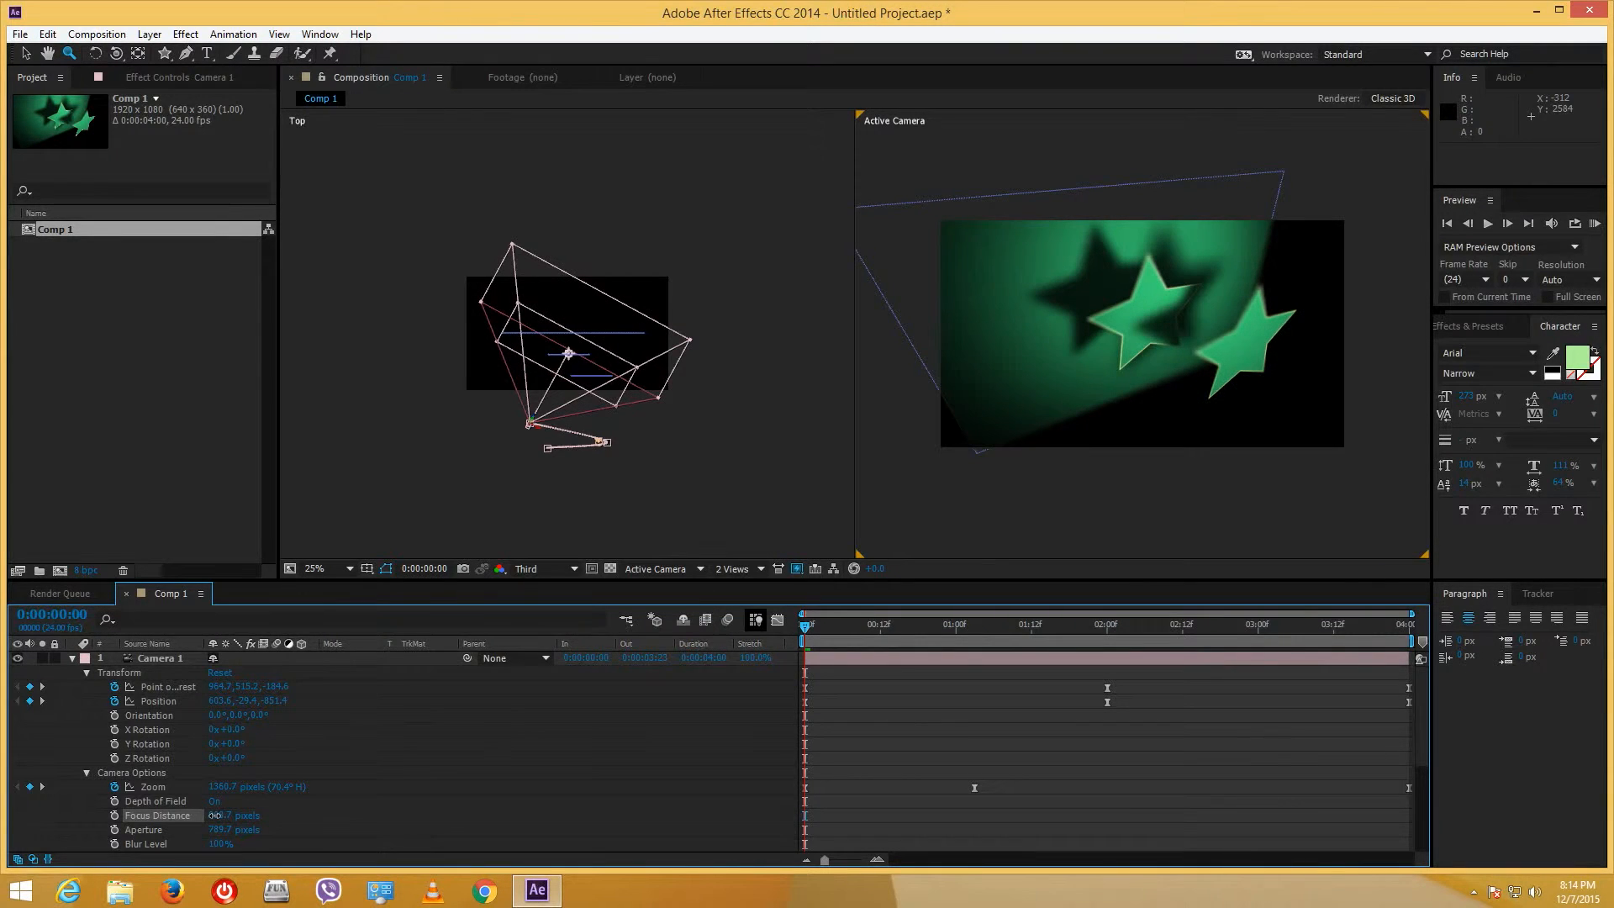
left_click_drag(220, 815, 234, 816)
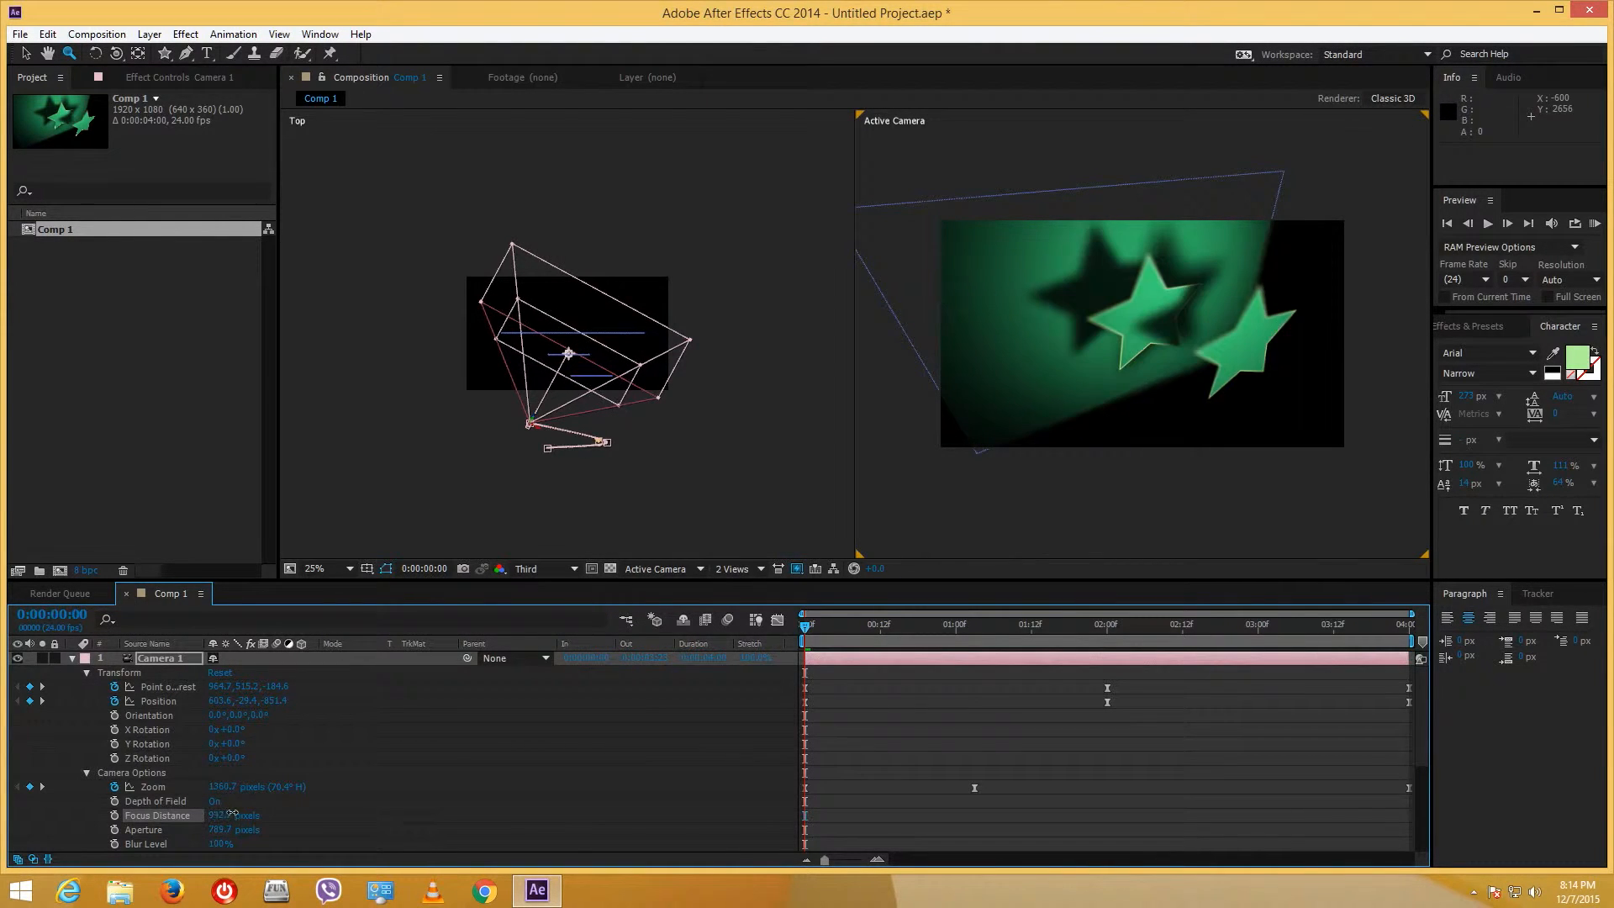
left_click_drag(220, 815, 202, 814)
left_click(1203, 295)
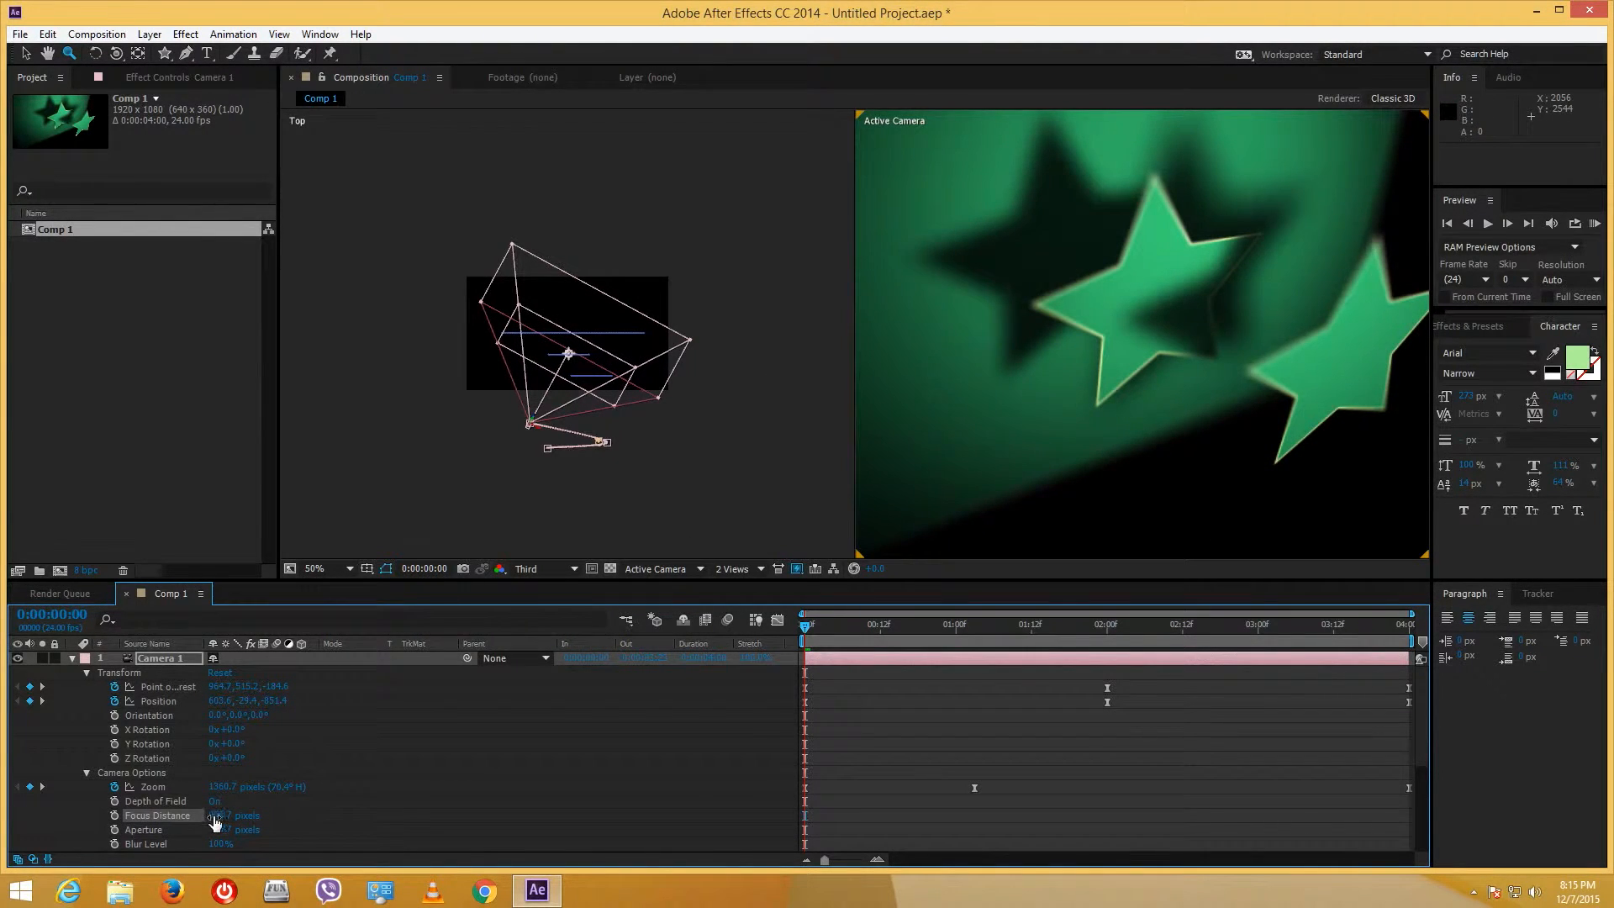
left_click_drag(215, 821, 183, 815)
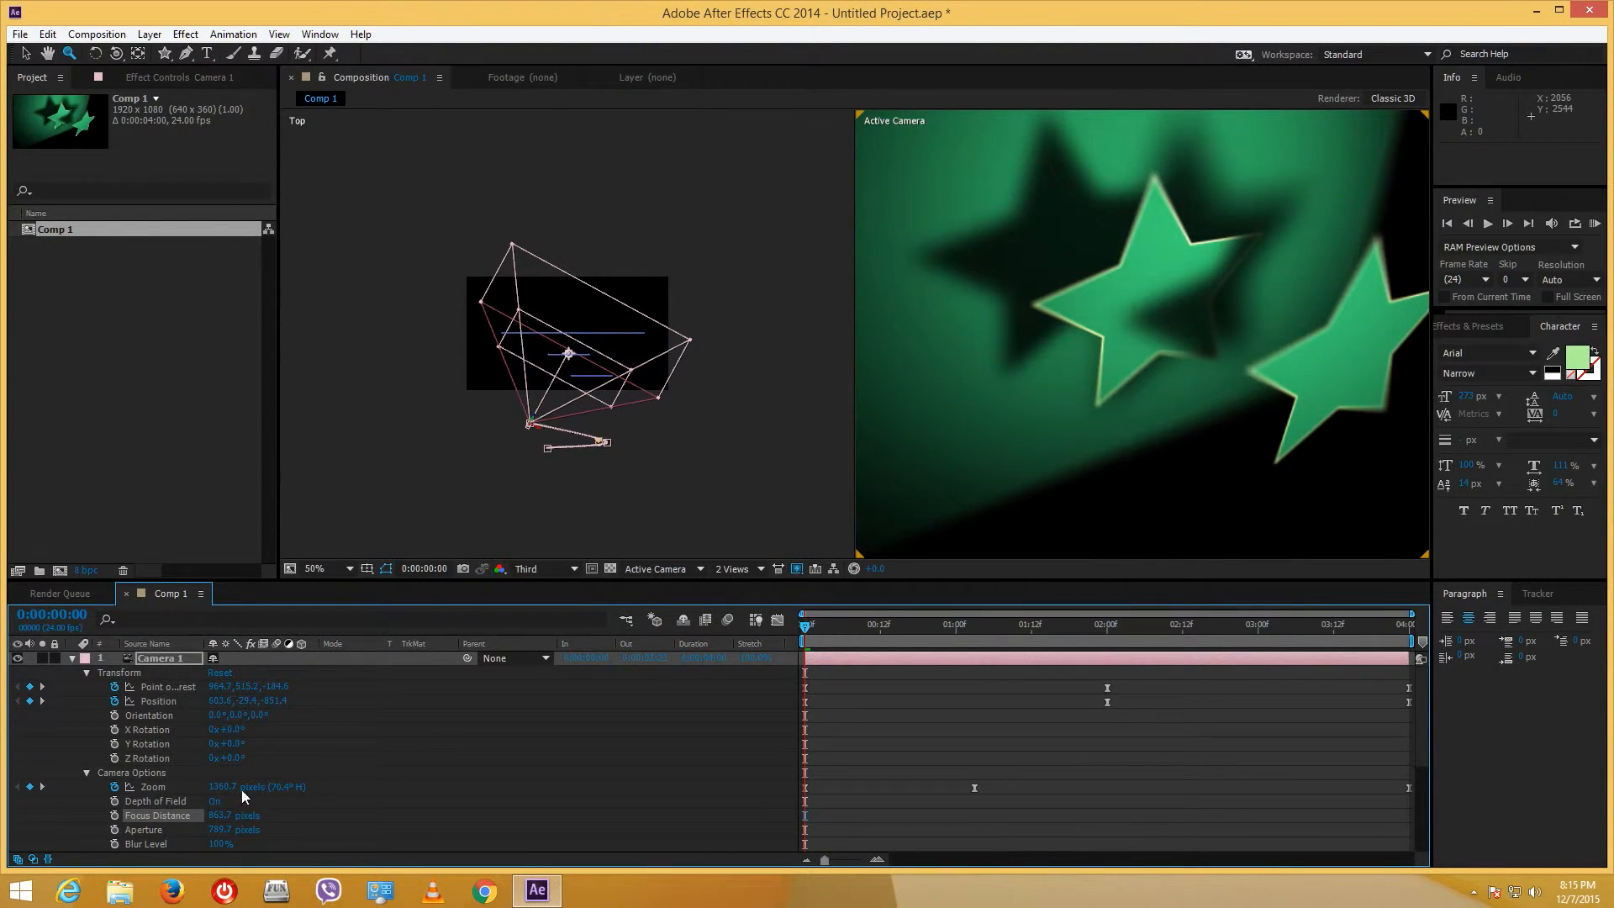
- Reduce the Aperture to about 263.7 pixels and keyframe both Aperture and Focus Distance at 0:00
left_click_drag(234, 831, 190, 830)
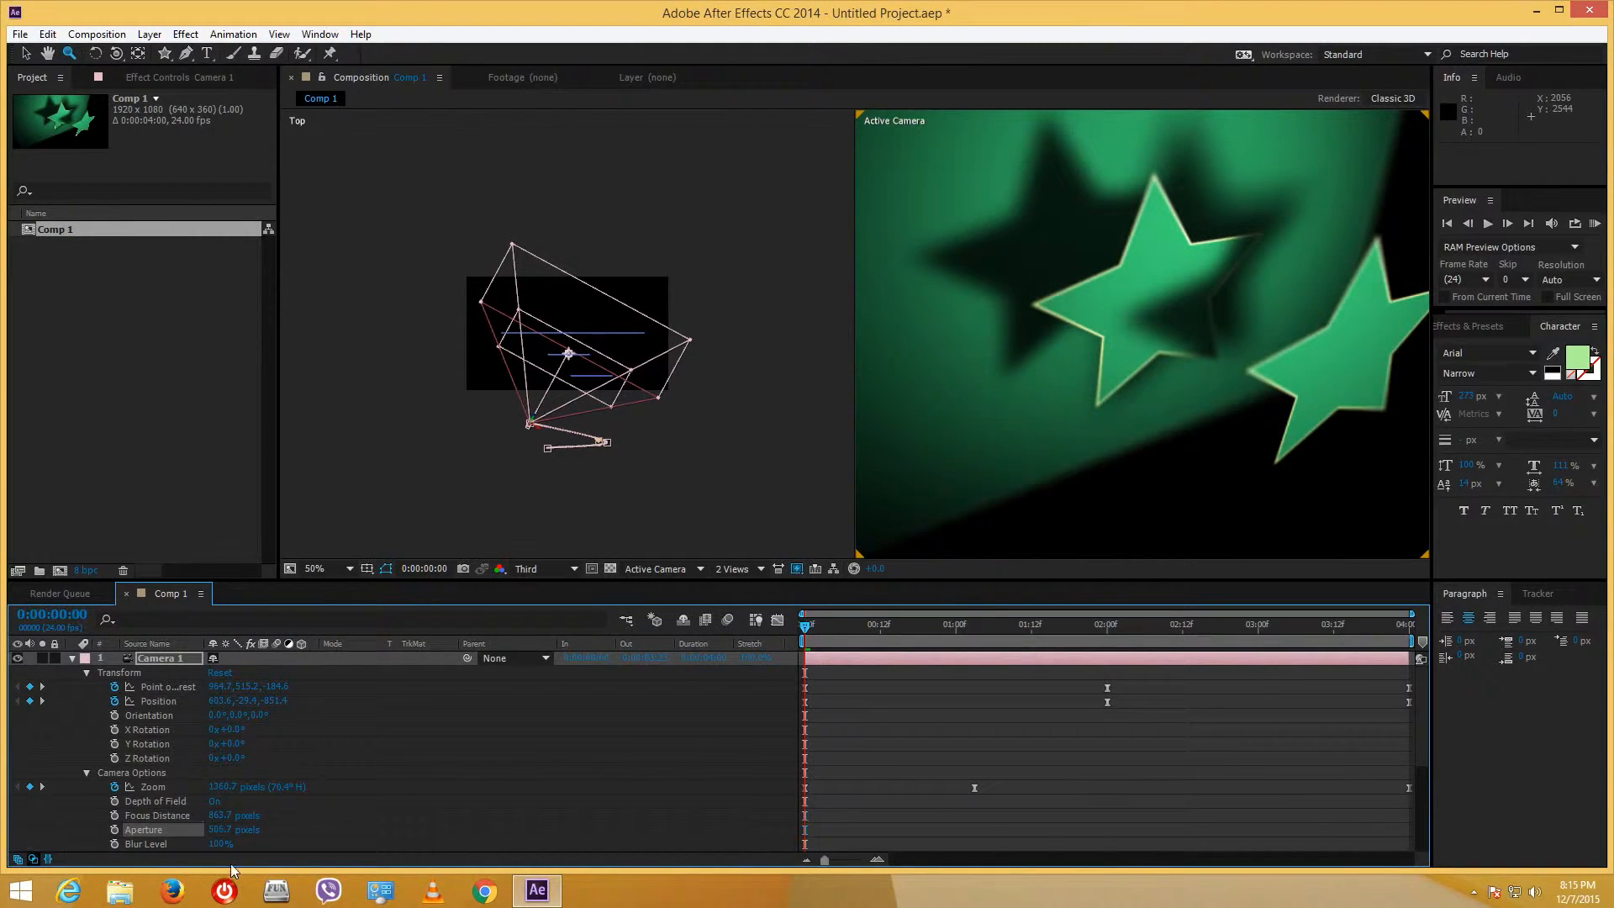
left_click_drag(224, 832, 110, 842)
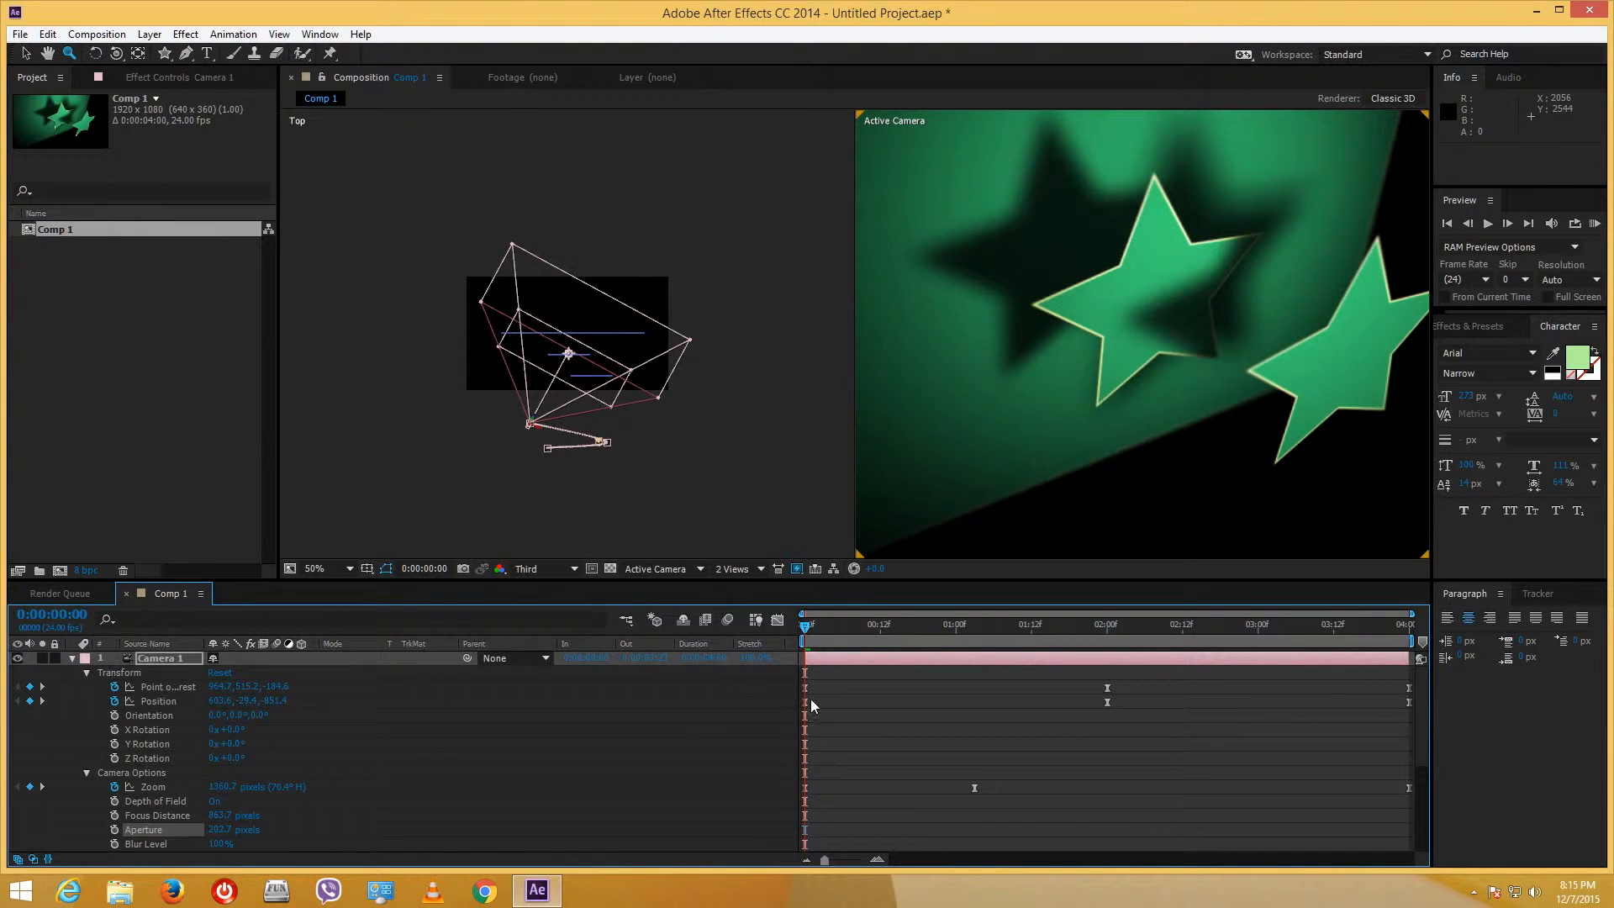
left_click(114, 830)
left_click(114, 817)
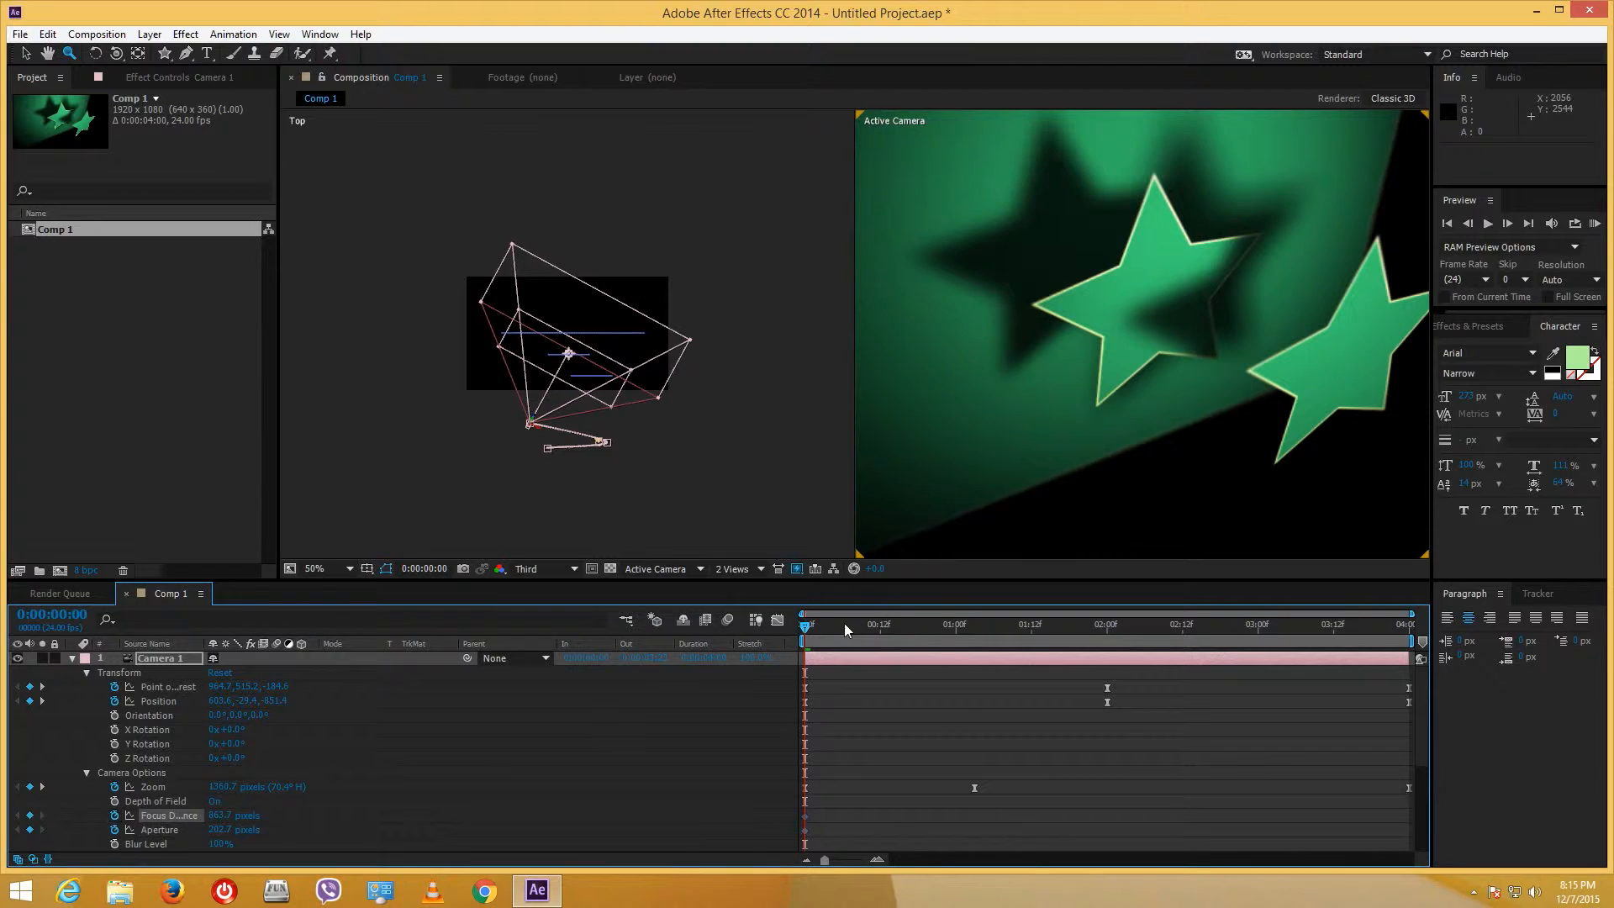
- Keyframe Focus Distance at about 814.7 pixels at 1:06 and preview the camera move
left_click_drag(846, 631, 997, 640)
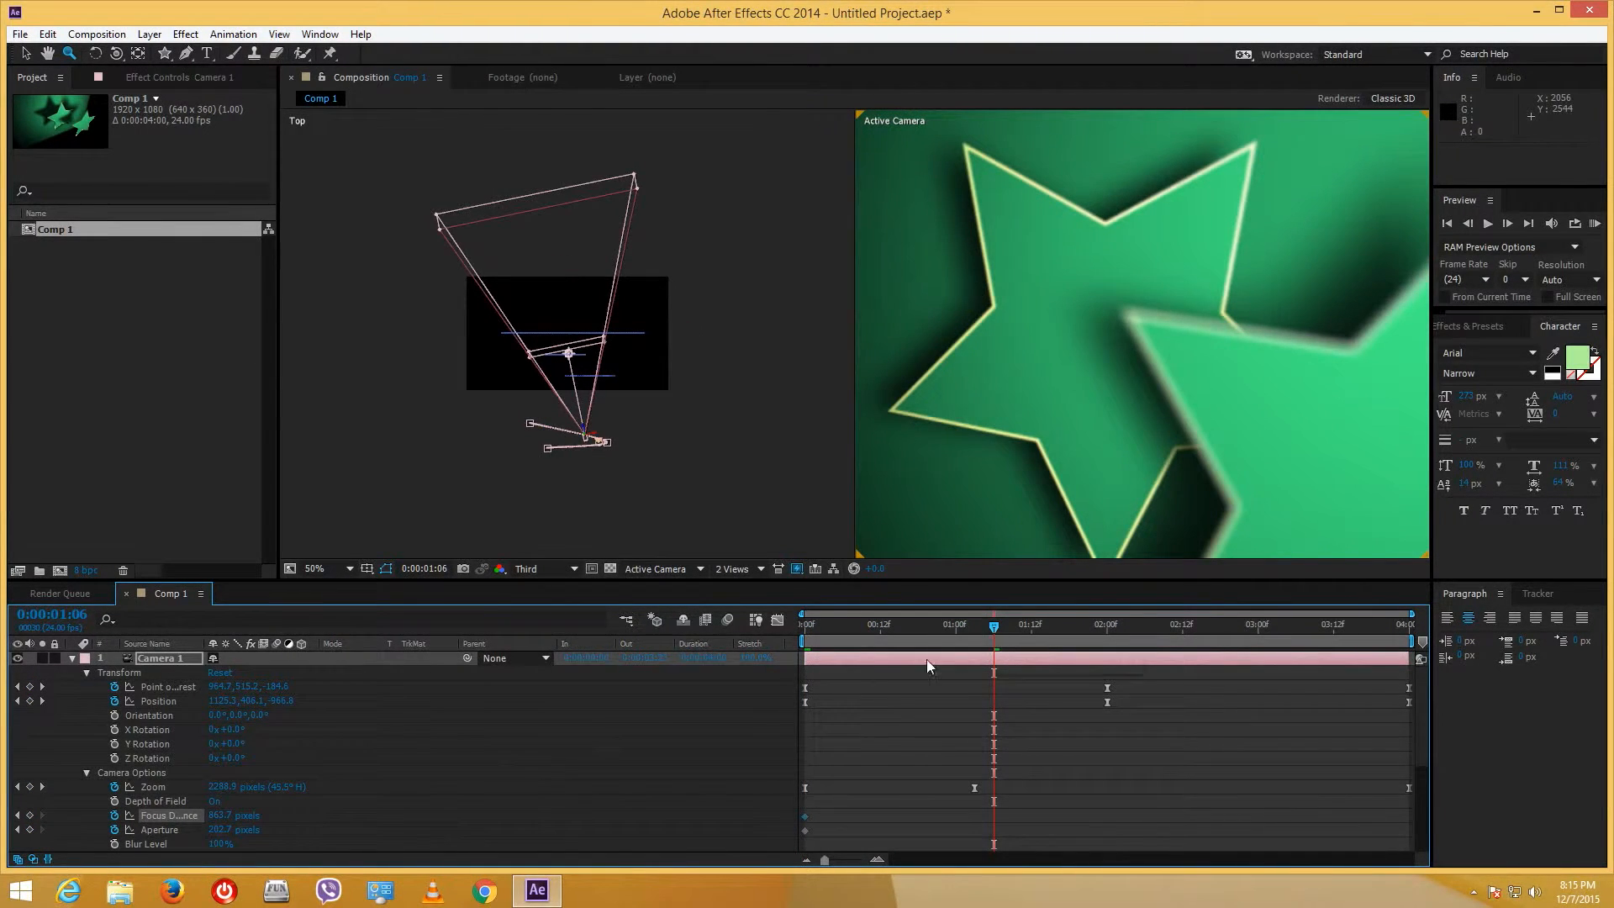
left_click_drag(221, 818, 215, 814)
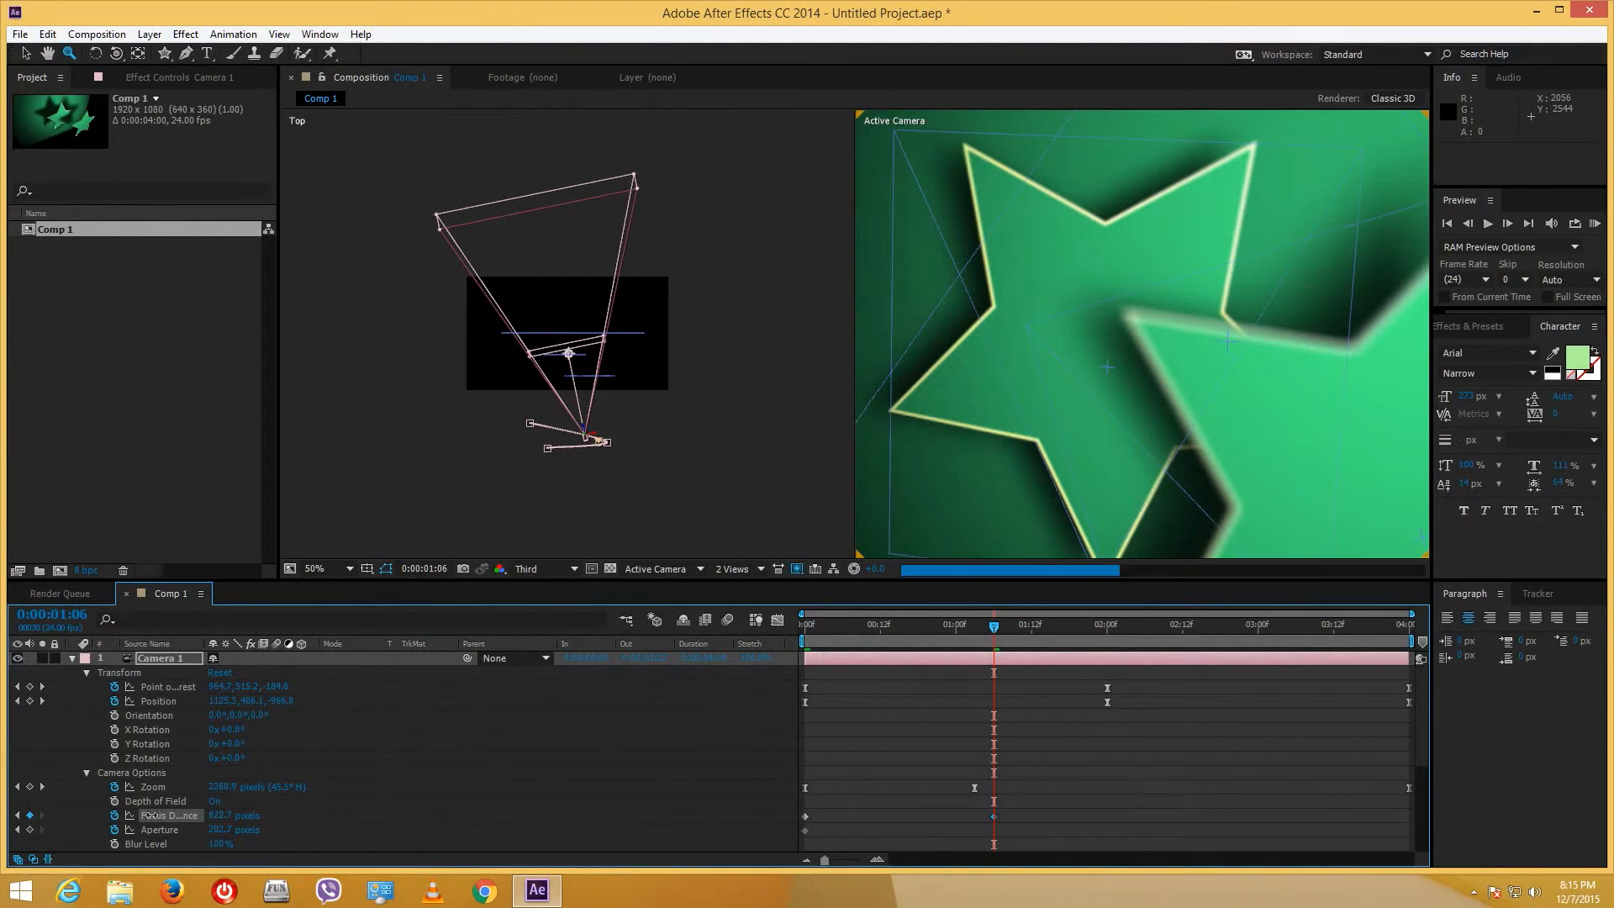
left_click_drag(3, 850, 244, 865)
left_click_drag(240, 866, 486, 826)
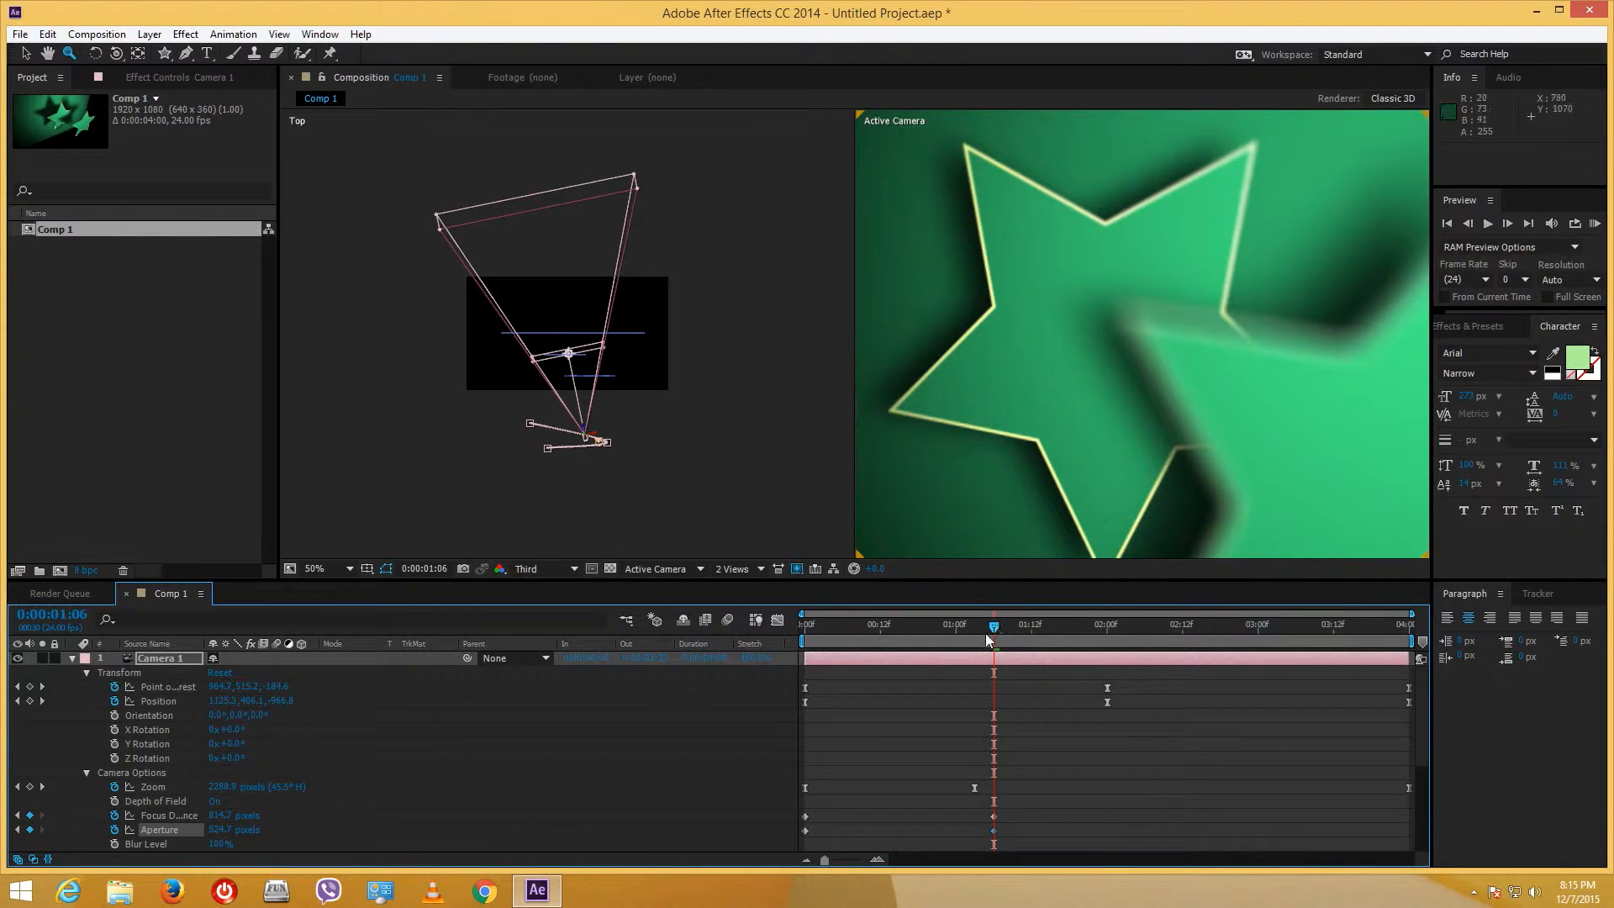
left_click(815, 640)
left_click_drag(814, 641, 1158, 624)
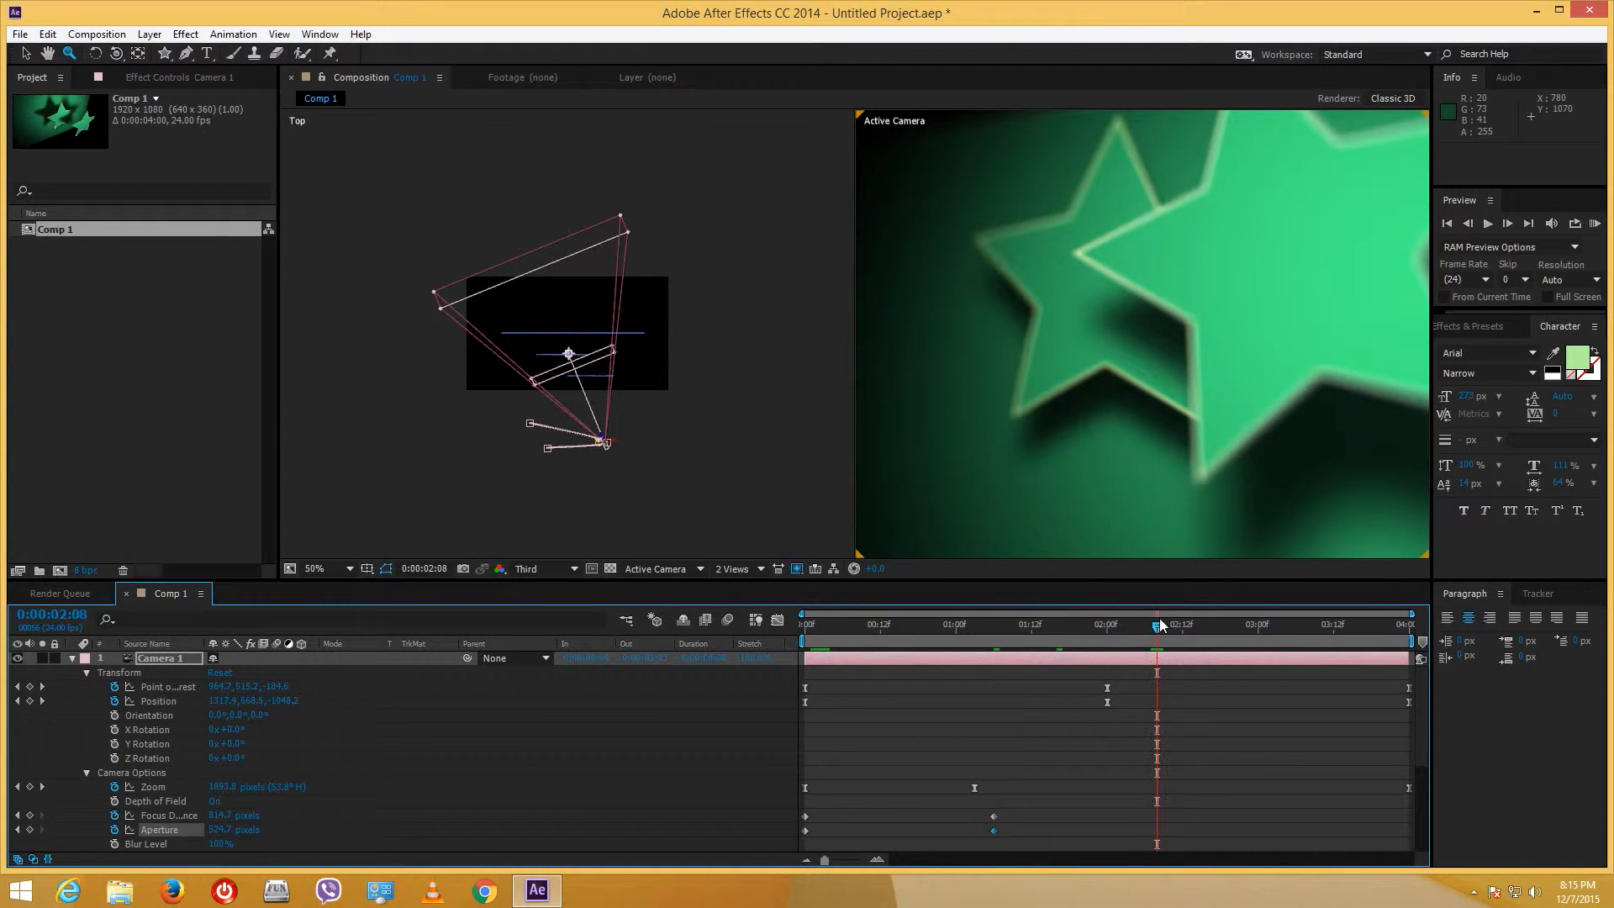
- Keyframe Focus Distance 828.7 at 1:21, 573.7 at 2:09, 623.7 at 3:04 and 712.7 at 3:23
left_click(1087, 627)
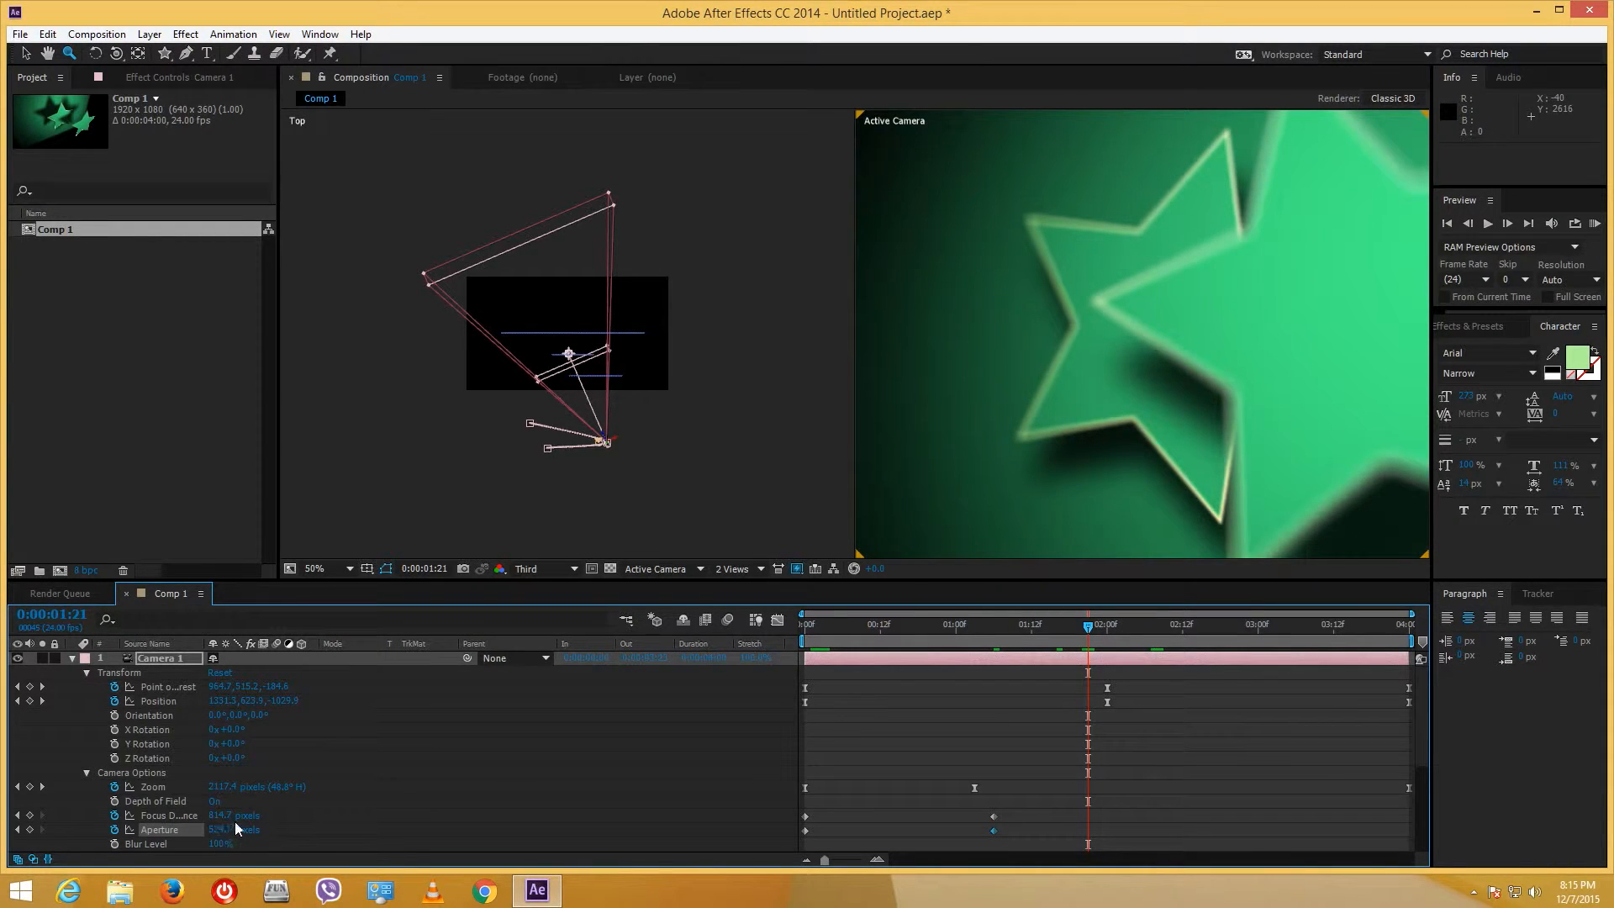
left_click_drag(220, 815, 258, 818)
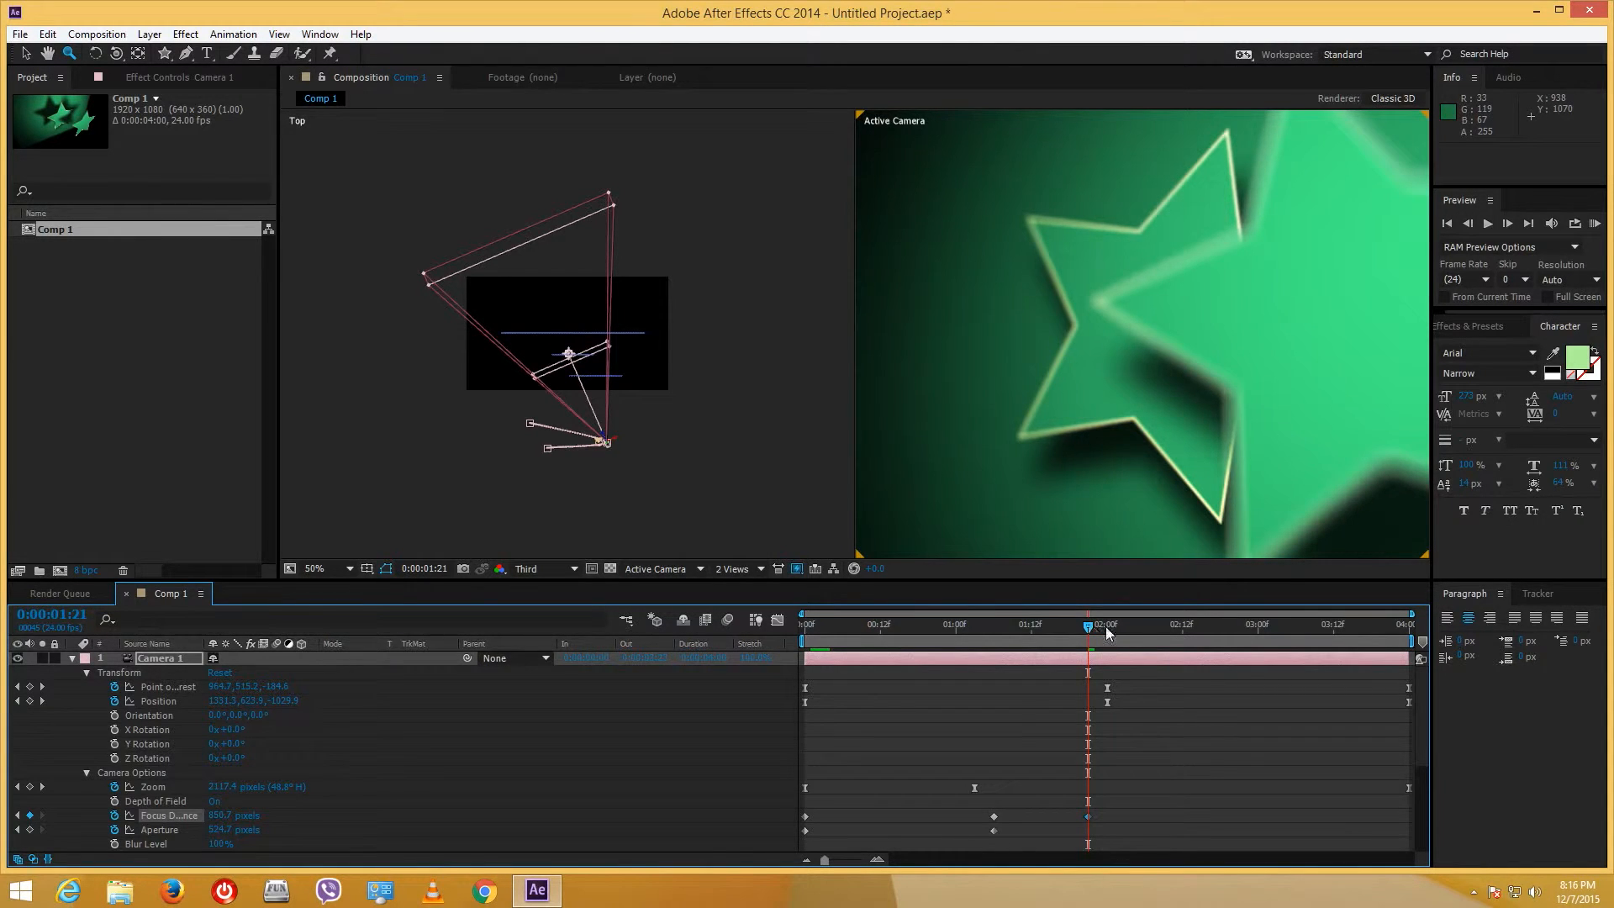
left_click_drag(1107, 631, 1167, 632)
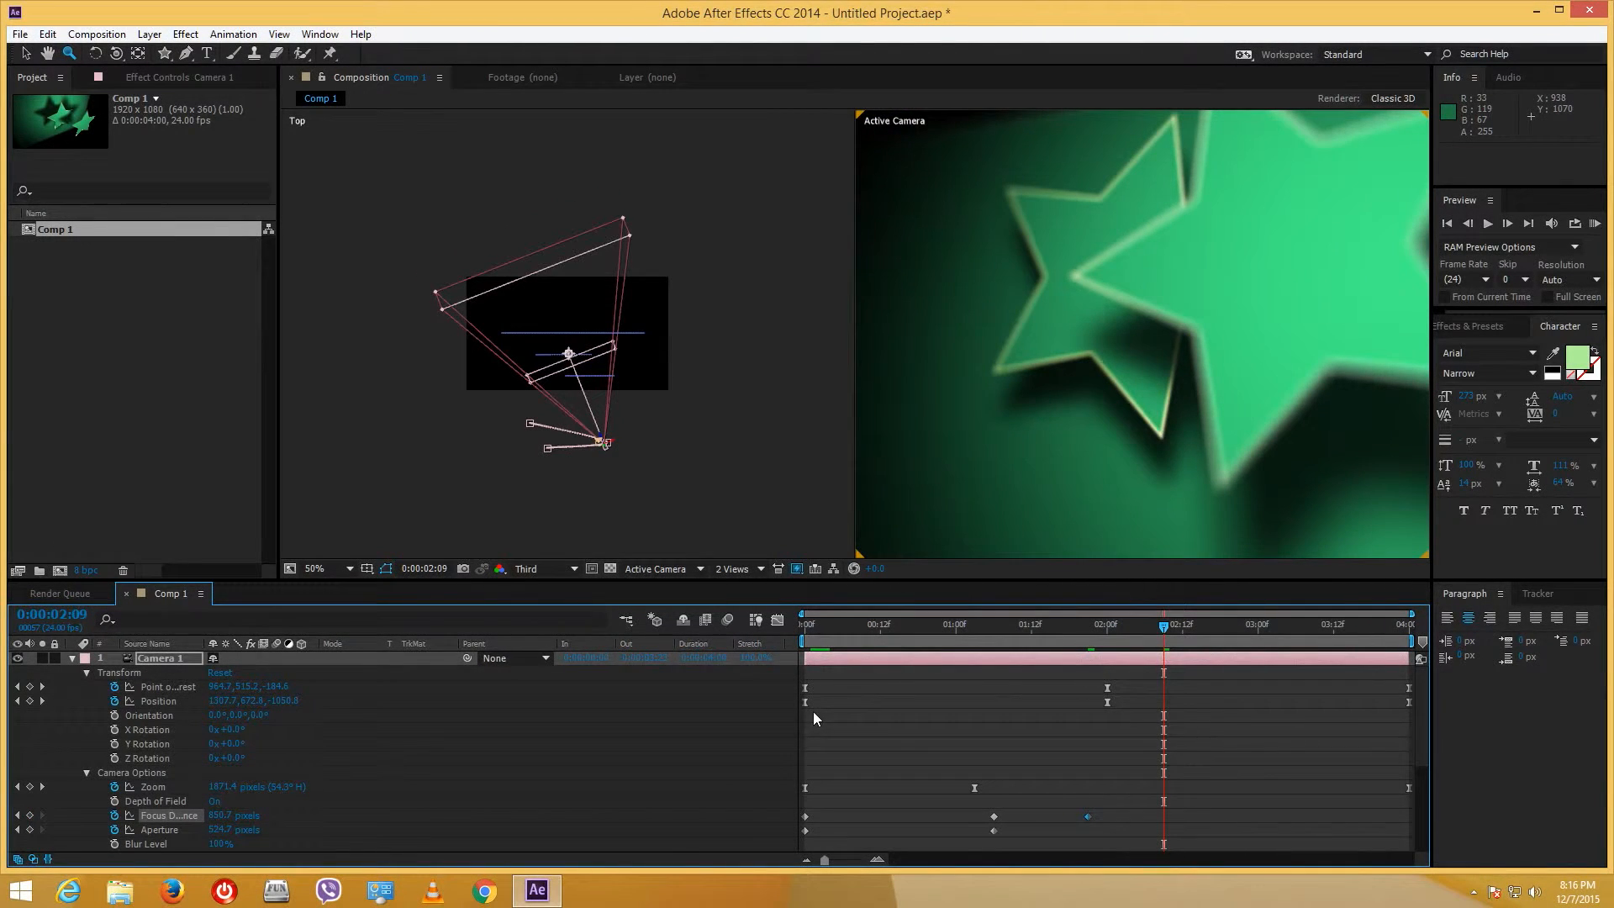
left_click_drag(217, 815, 25, 829)
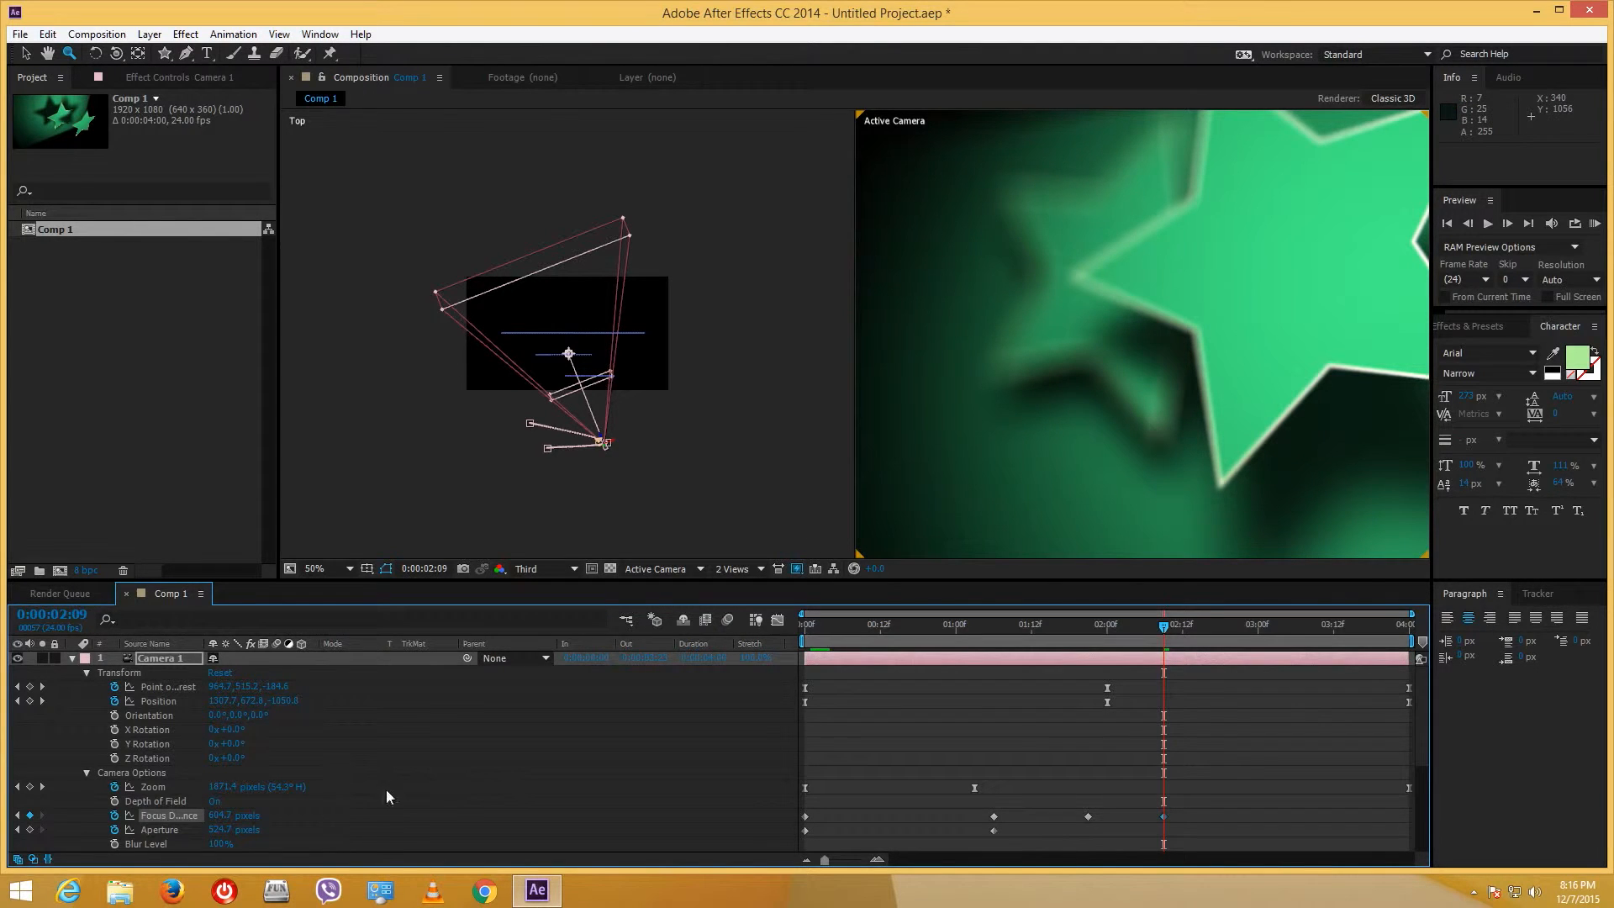
left_click(1282, 626)
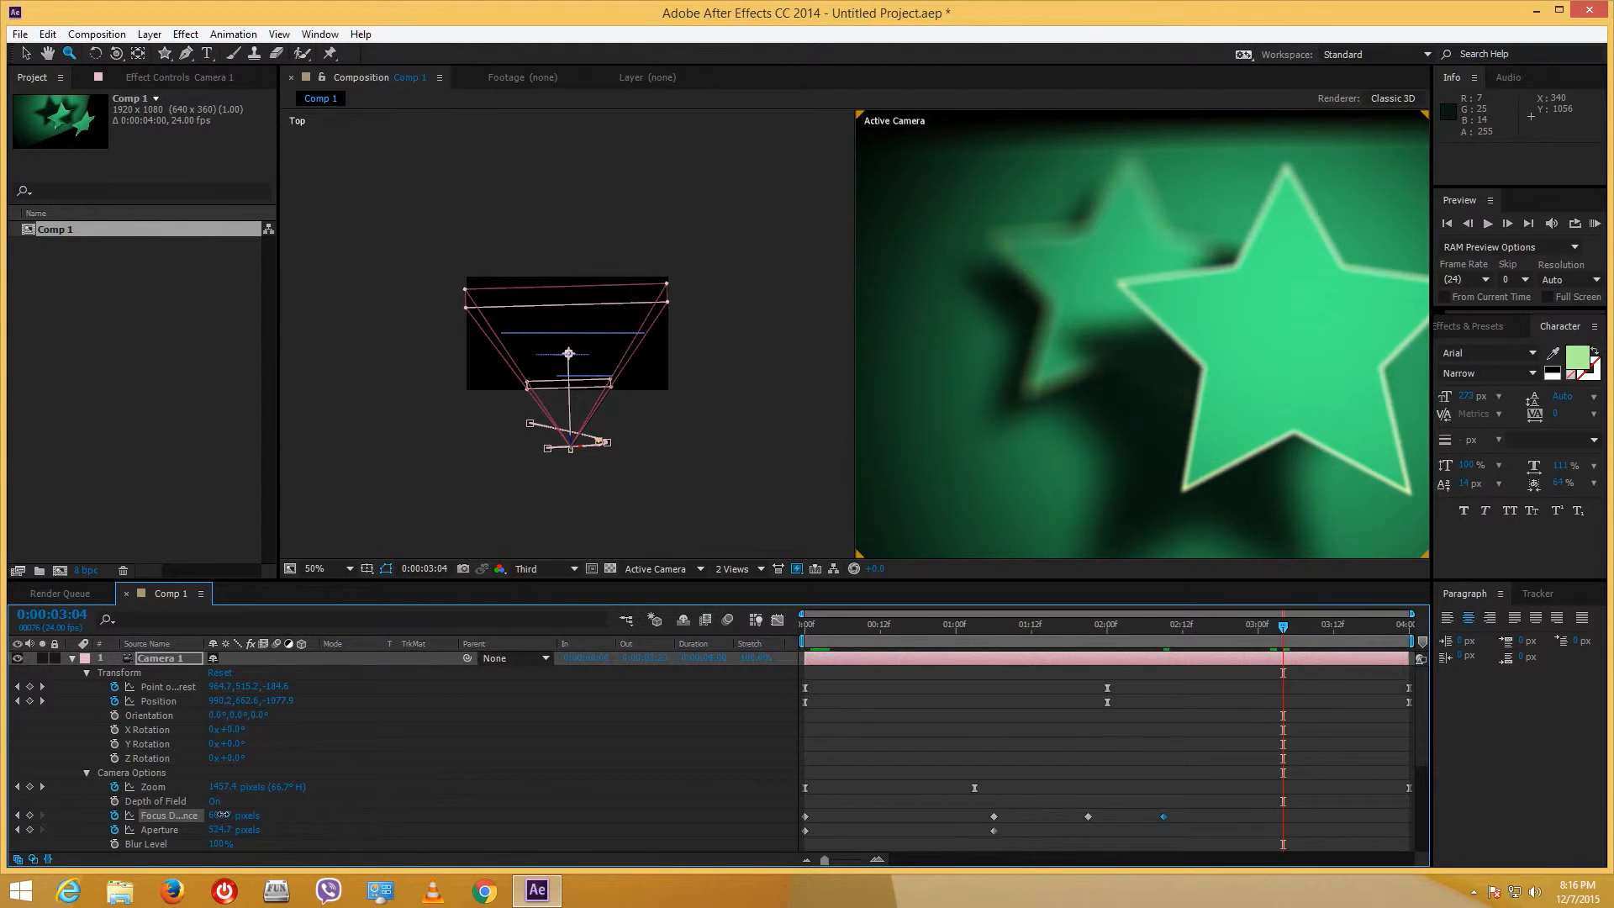
left_click_drag(220, 815, 304, 815)
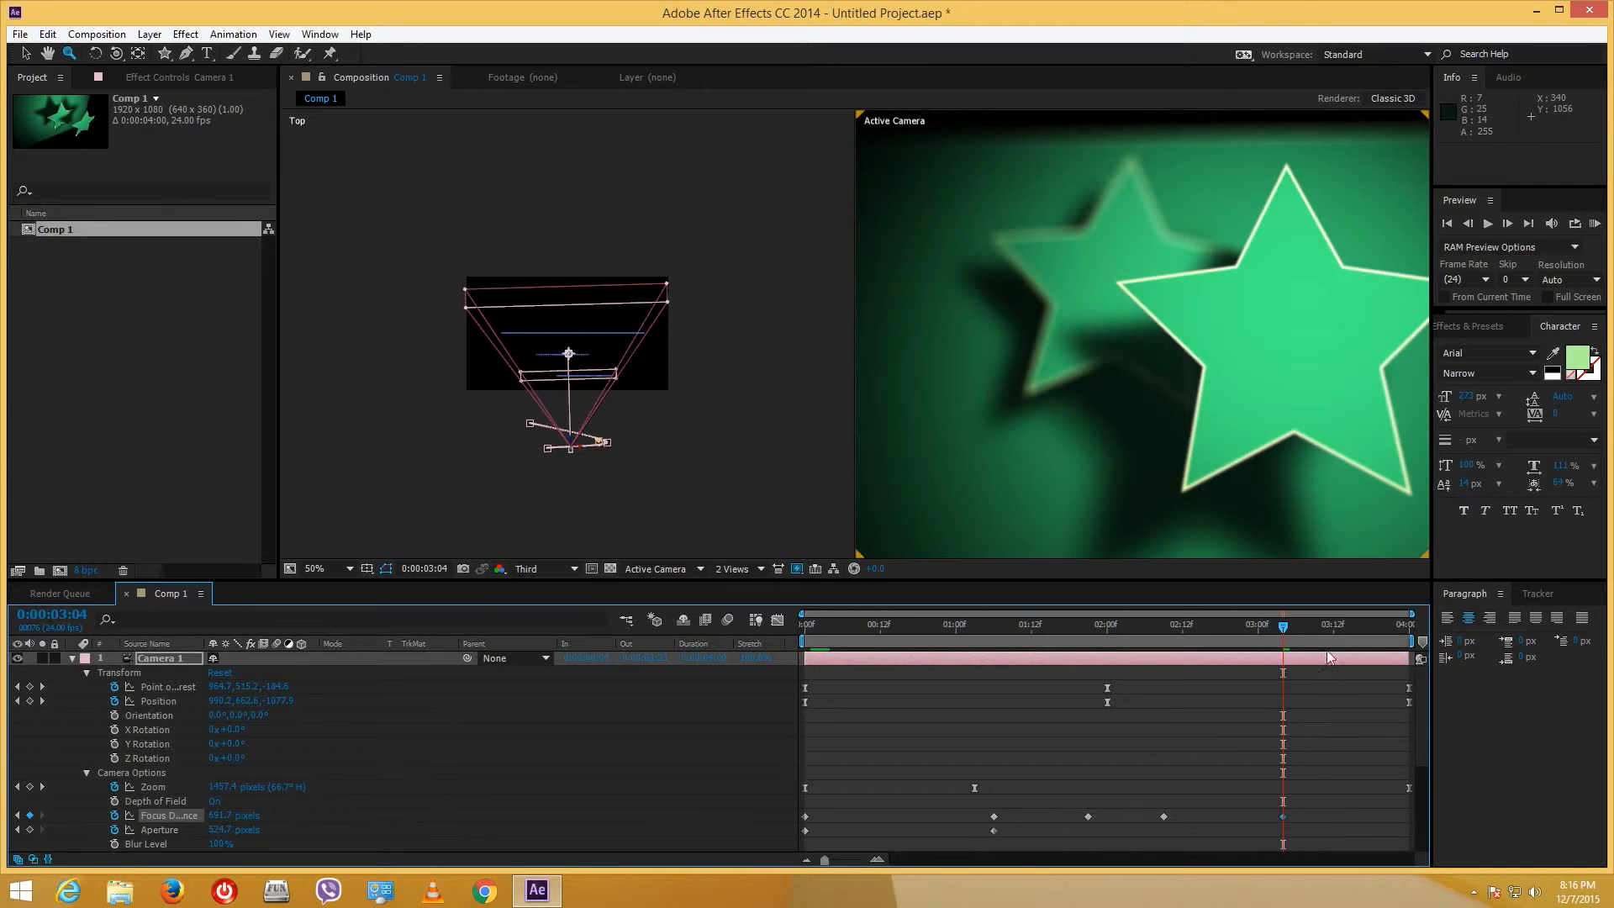
left_click_drag(1371, 631, 1424, 641)
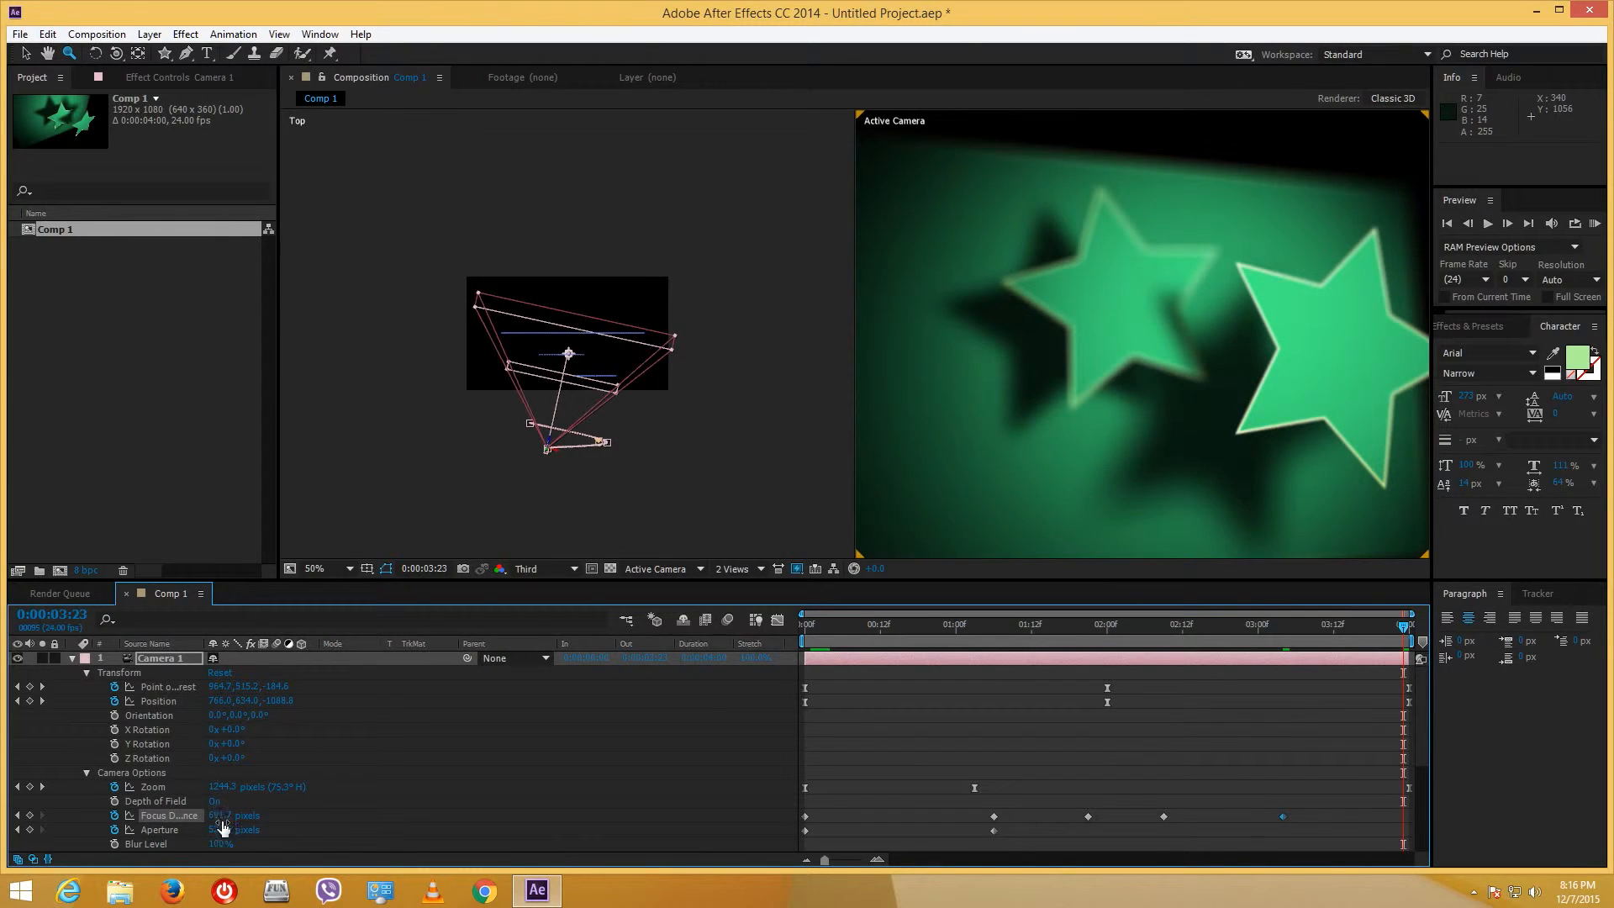
left_click_drag(223, 815, 242, 817)
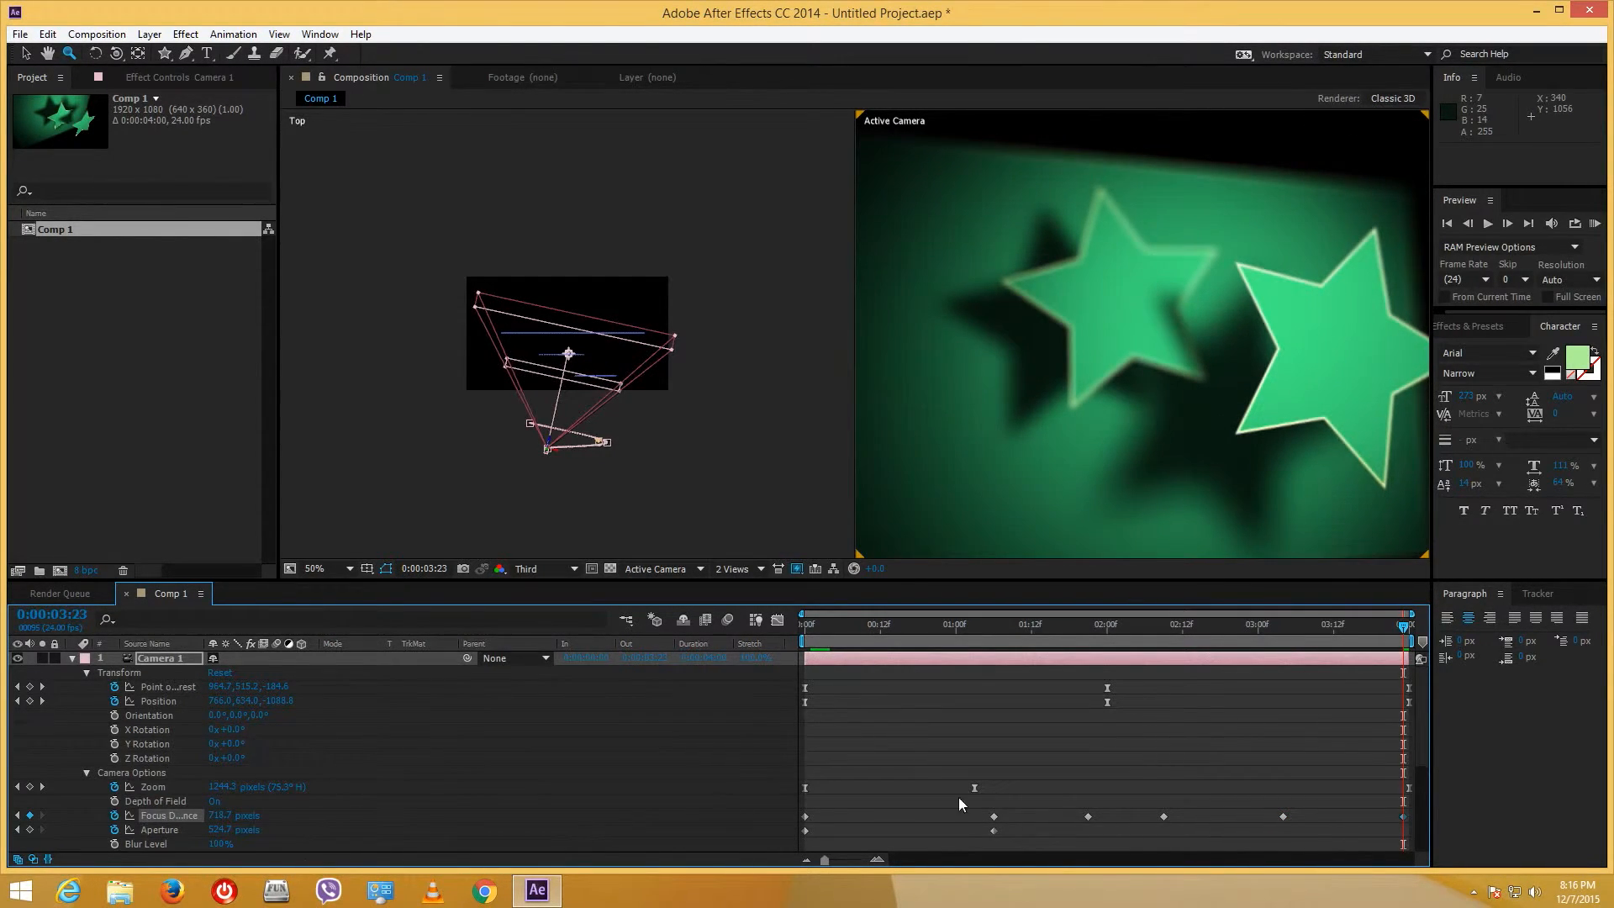
left_click_drag(1344, 628, 747, 652)
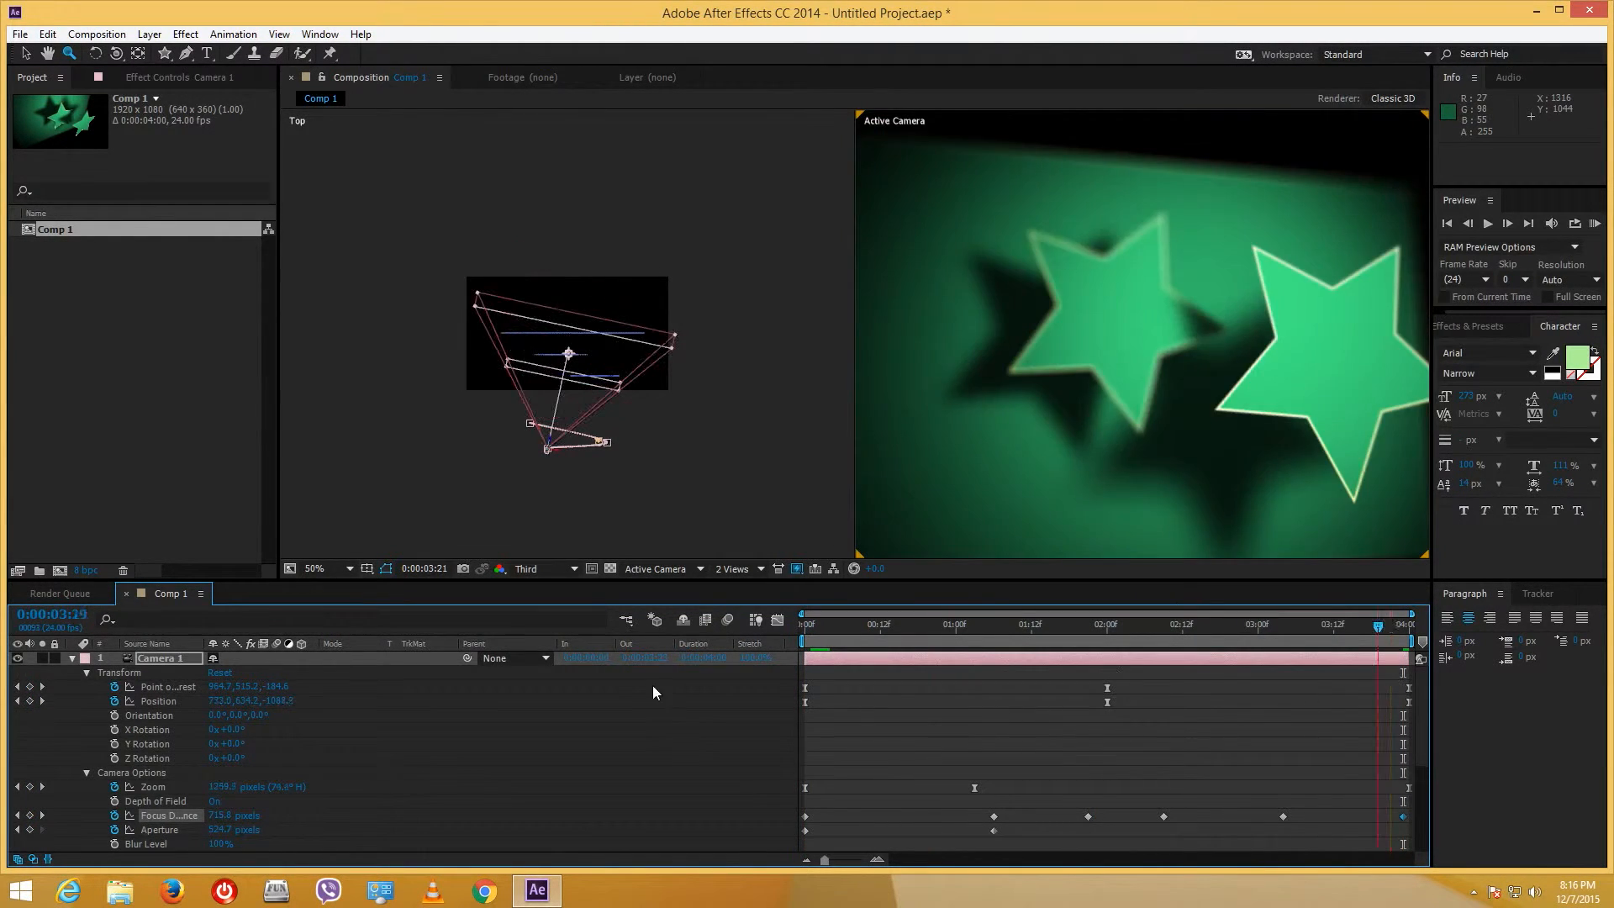
- Keyframe an Aperture of 608.7 on the last frame, check focus at 2:08, and return to the start
key("End")
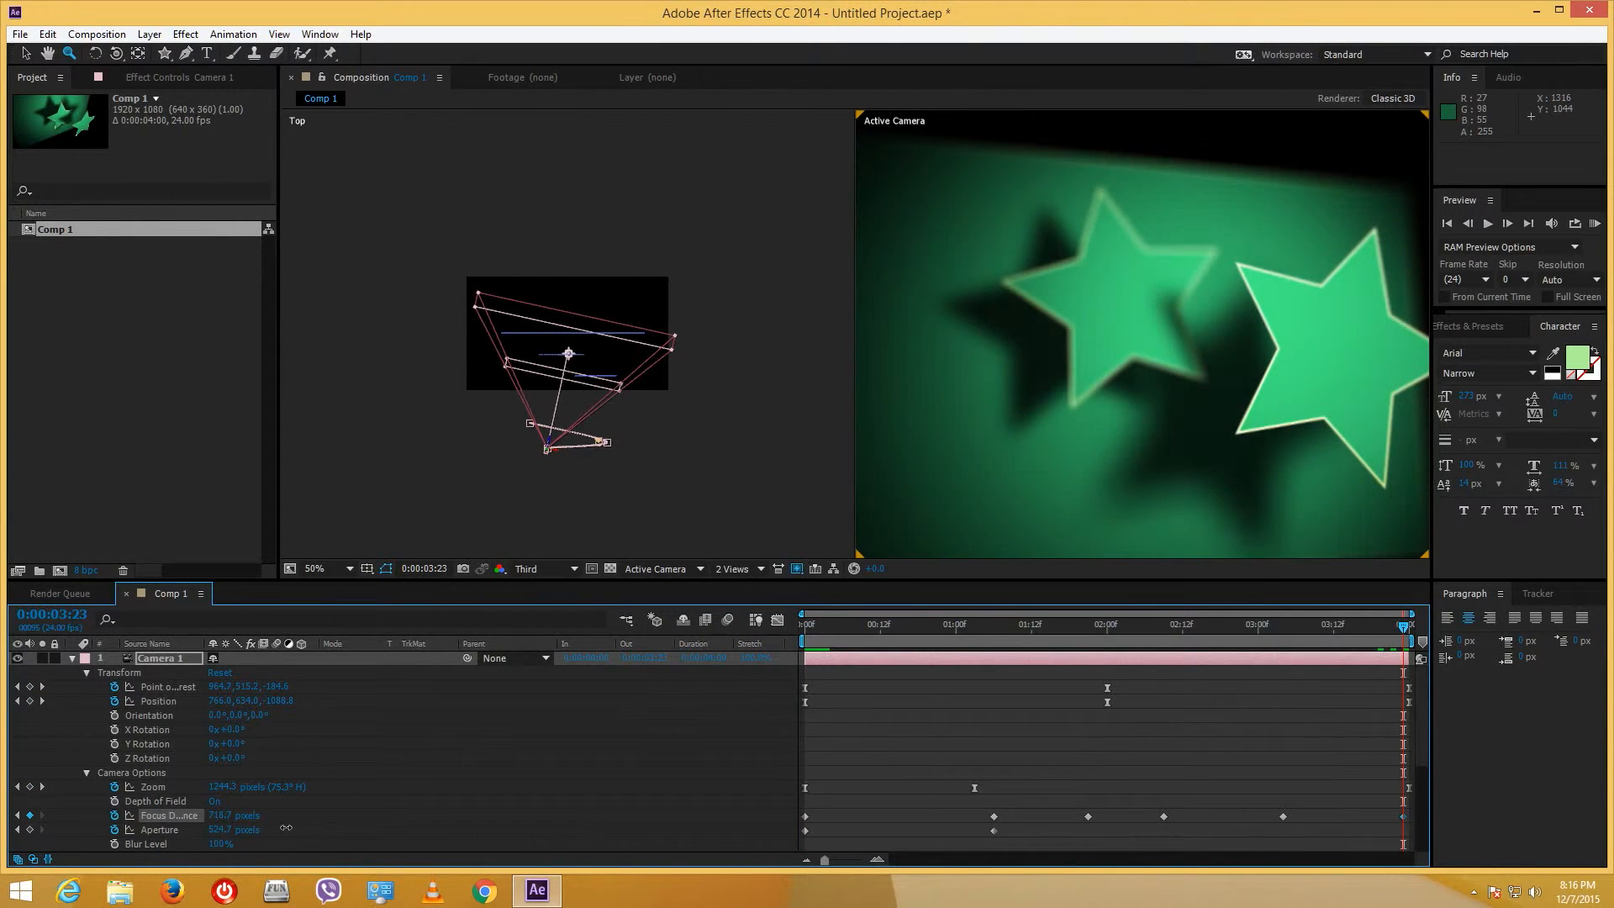
left_click_drag(218, 831, 294, 833)
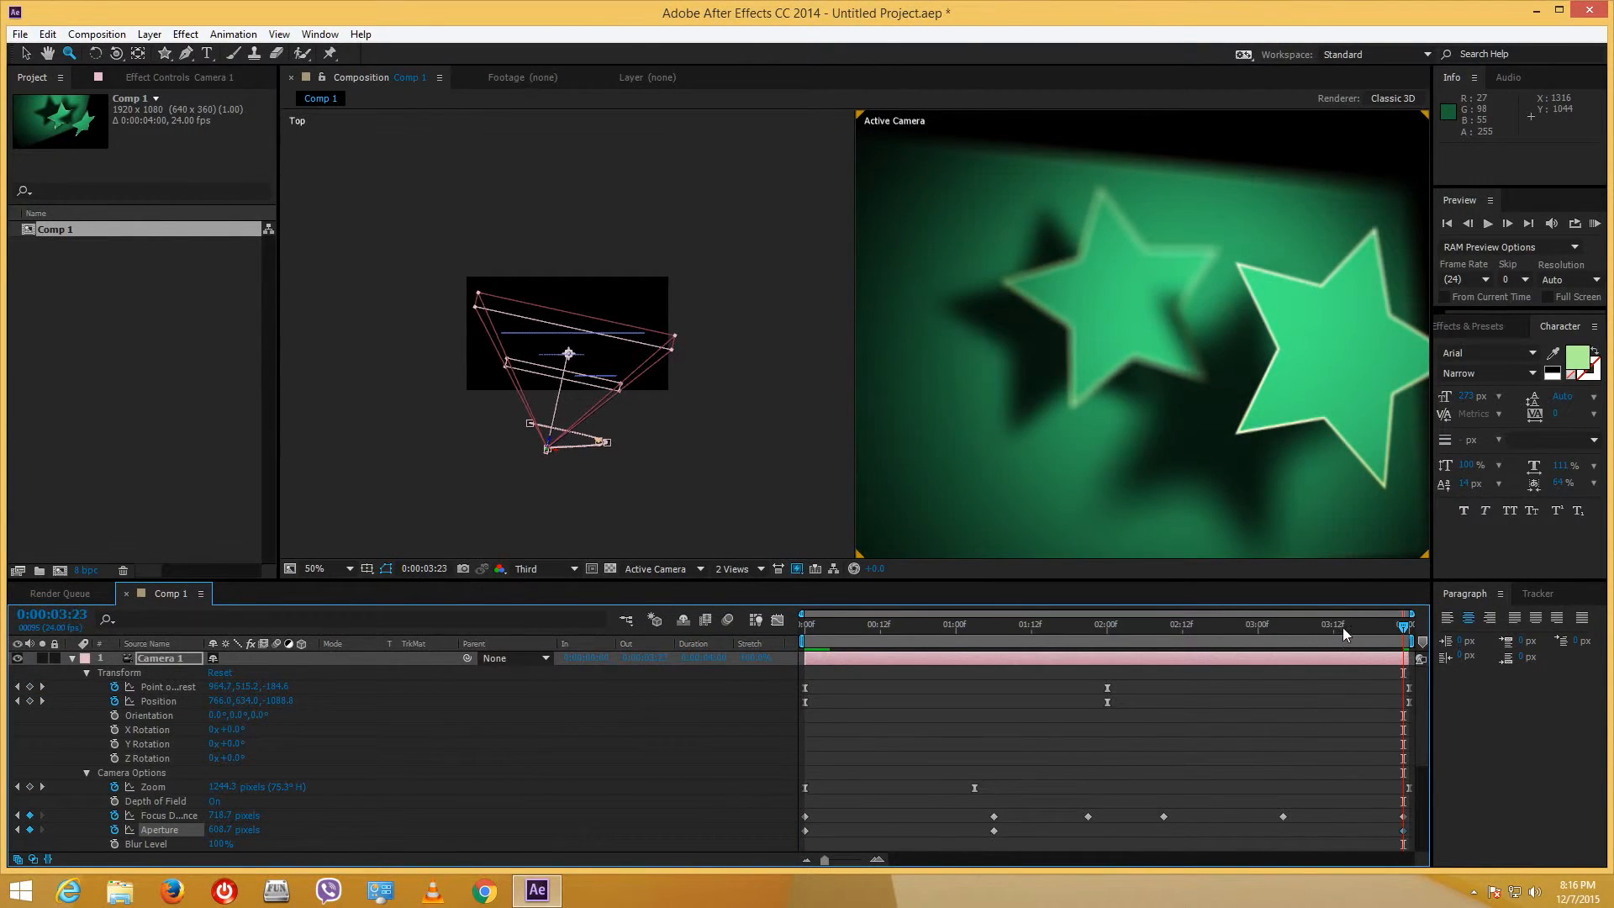
left_click_drag(1344, 627, 1157, 664)
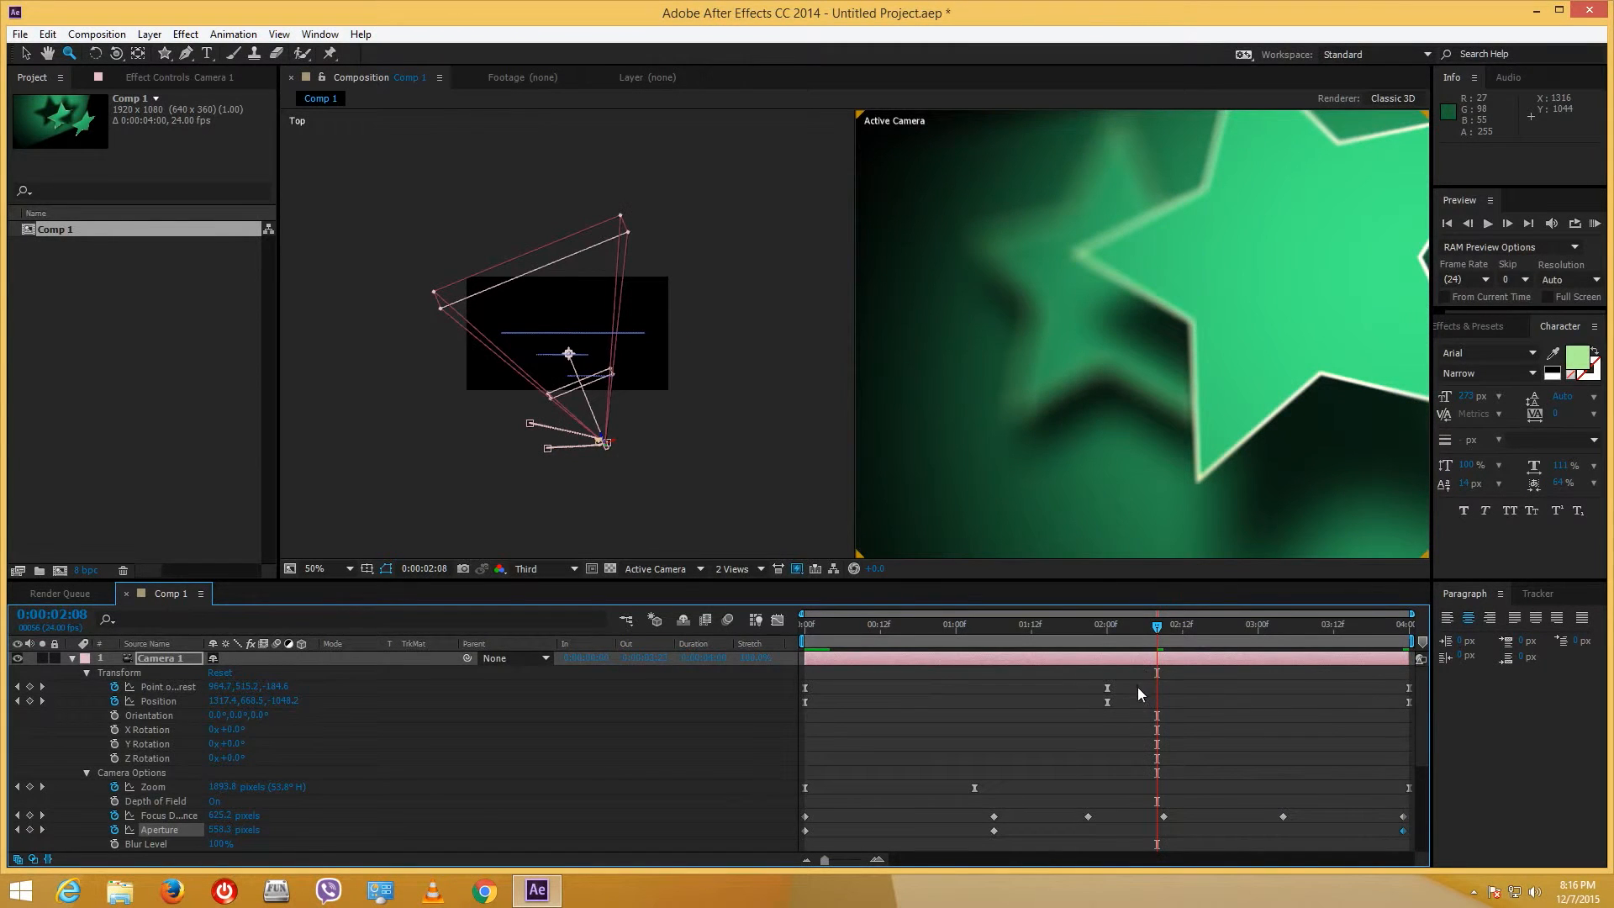
key("Home")
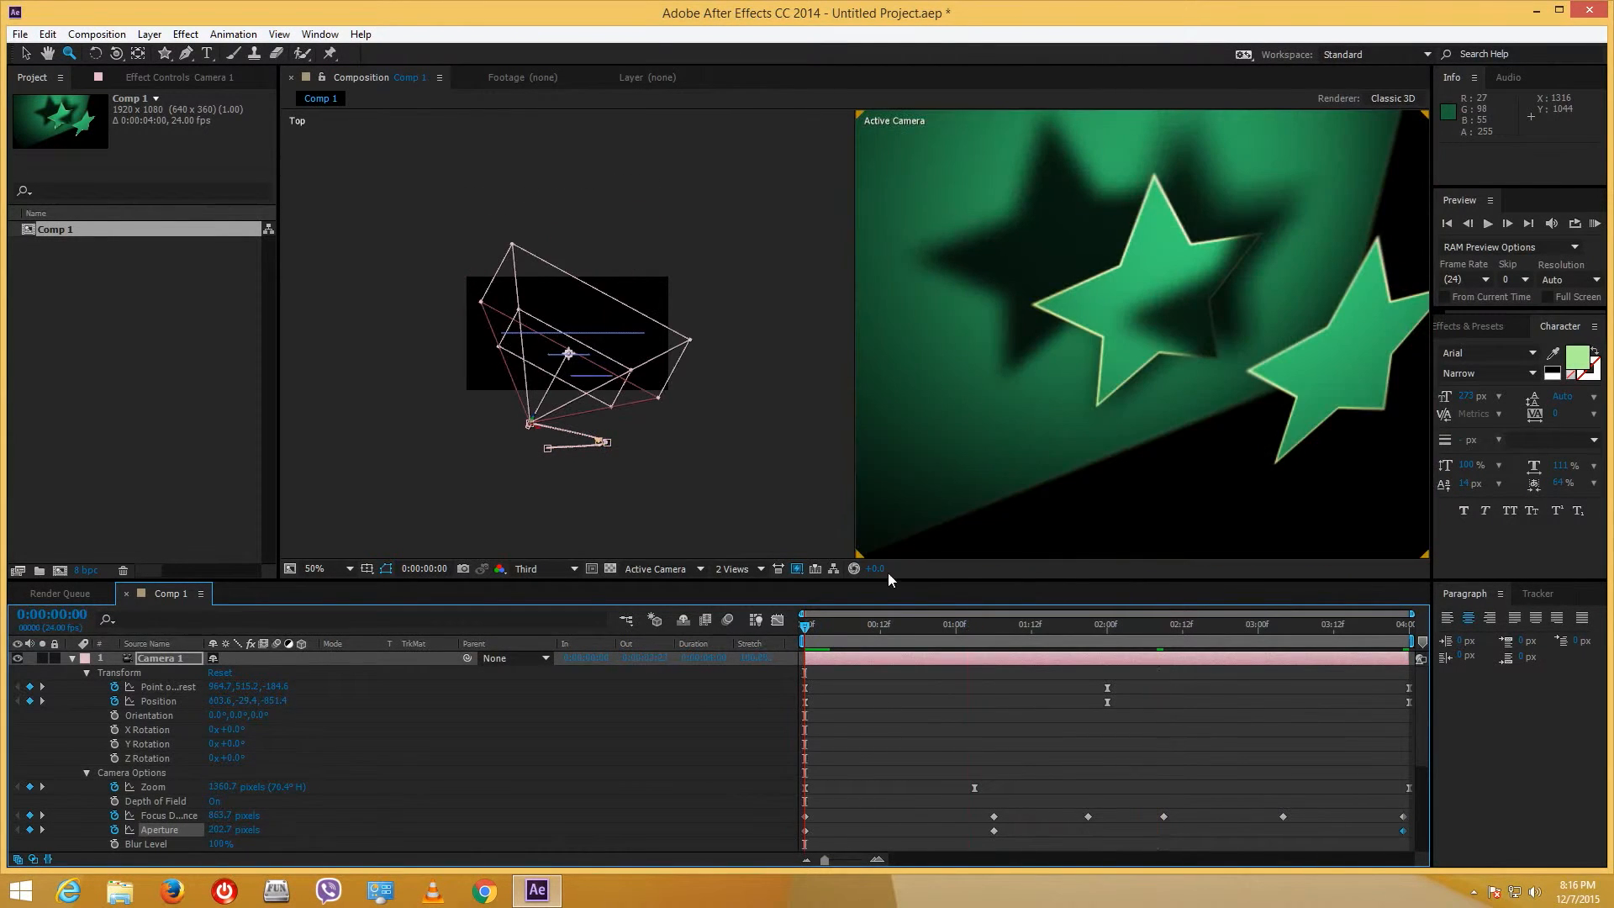
- Show only the Active Camera view and collapse Camera 1's properties
left_click(732, 569)
left_click(739, 586)
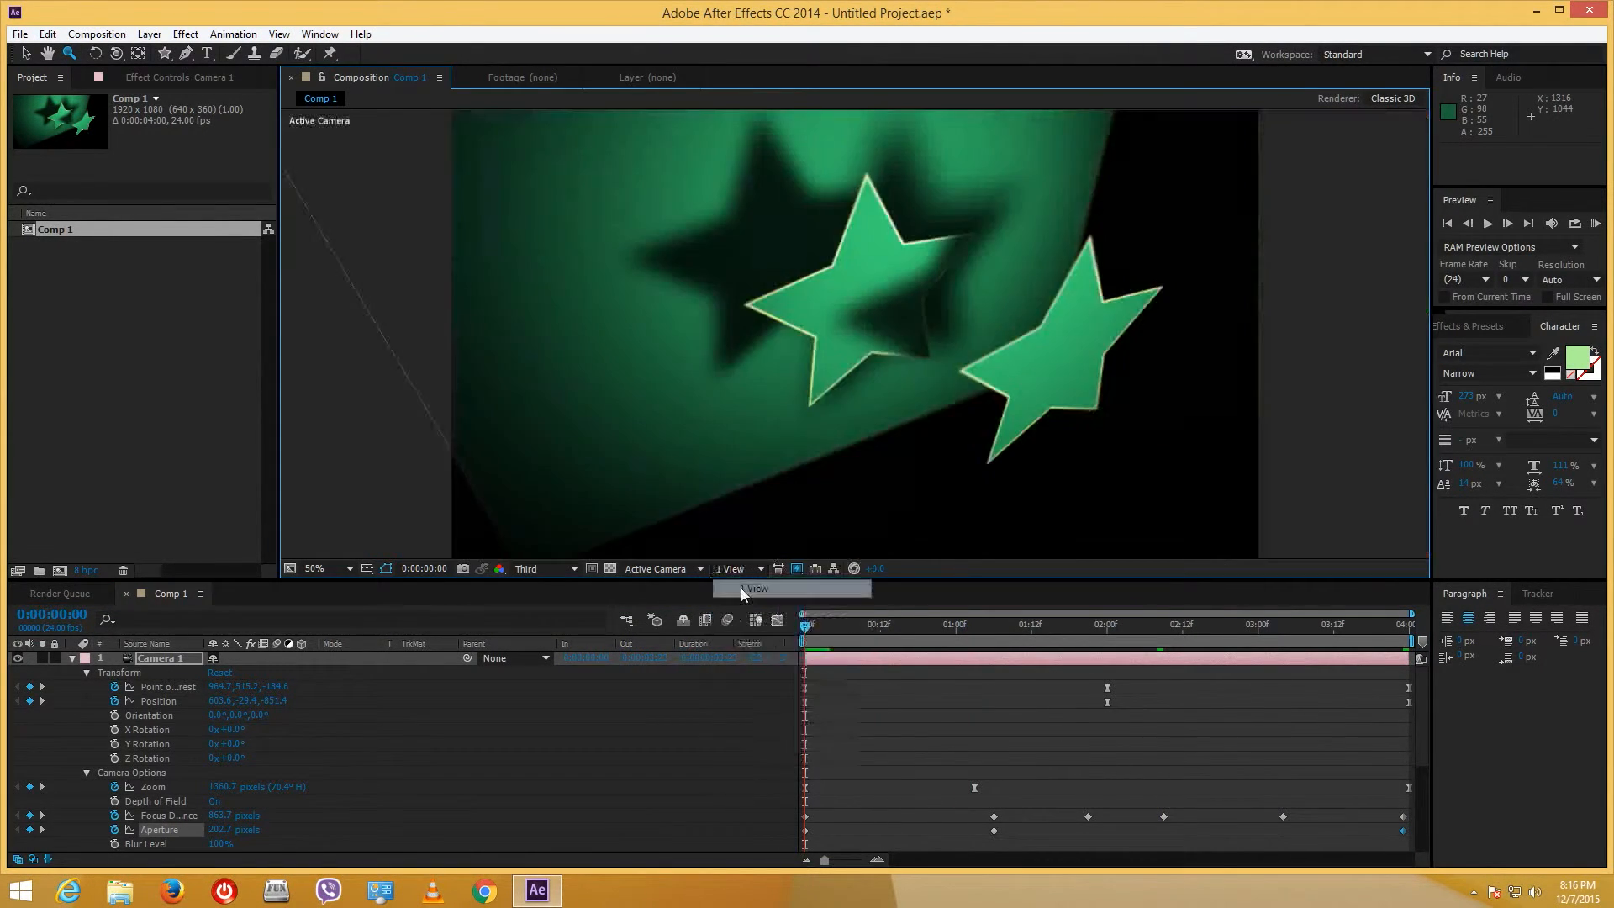
left_click(73, 658)
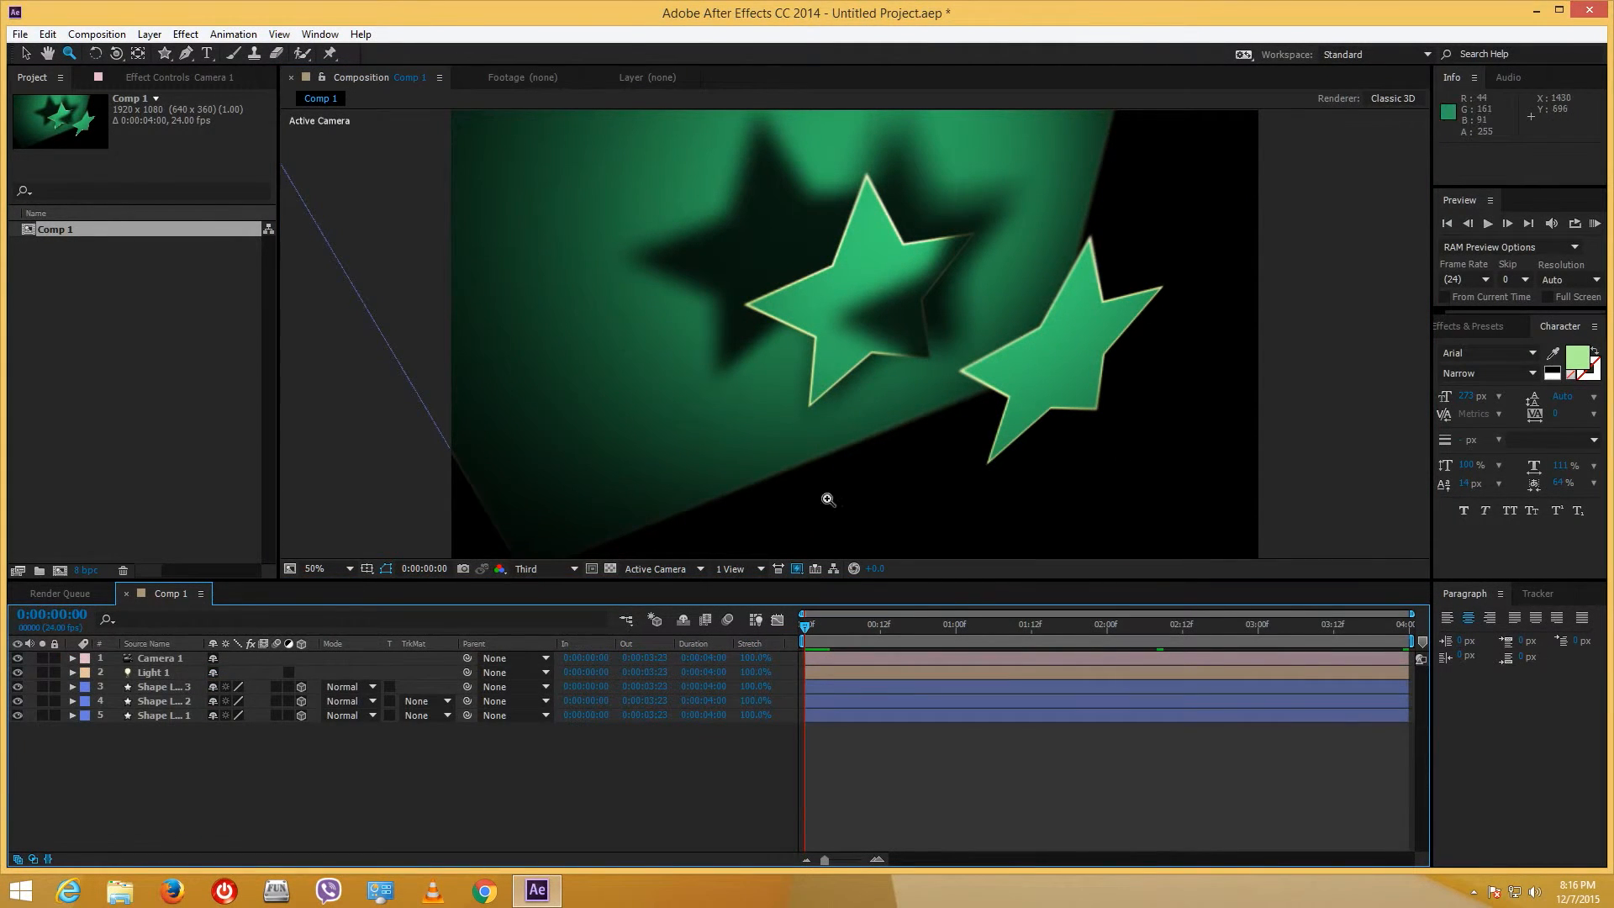
- Switch viewer resolution to Quarter and back to Third, then enable Motion Blur on Shape Layers 3–5
left_click(544, 570)
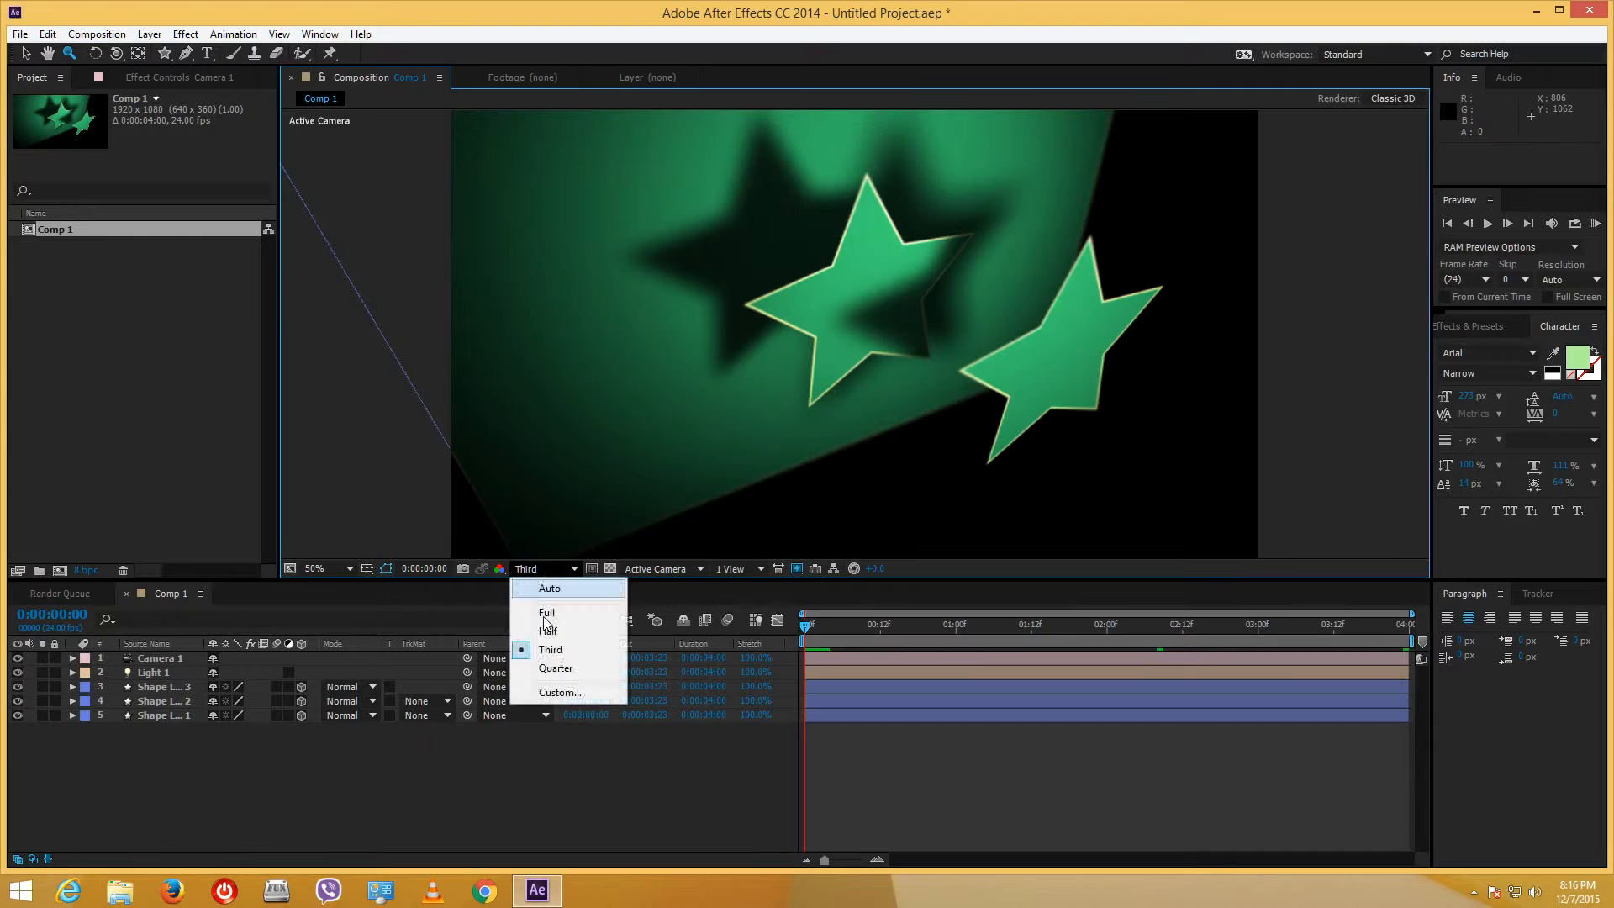
left_click(555, 669)
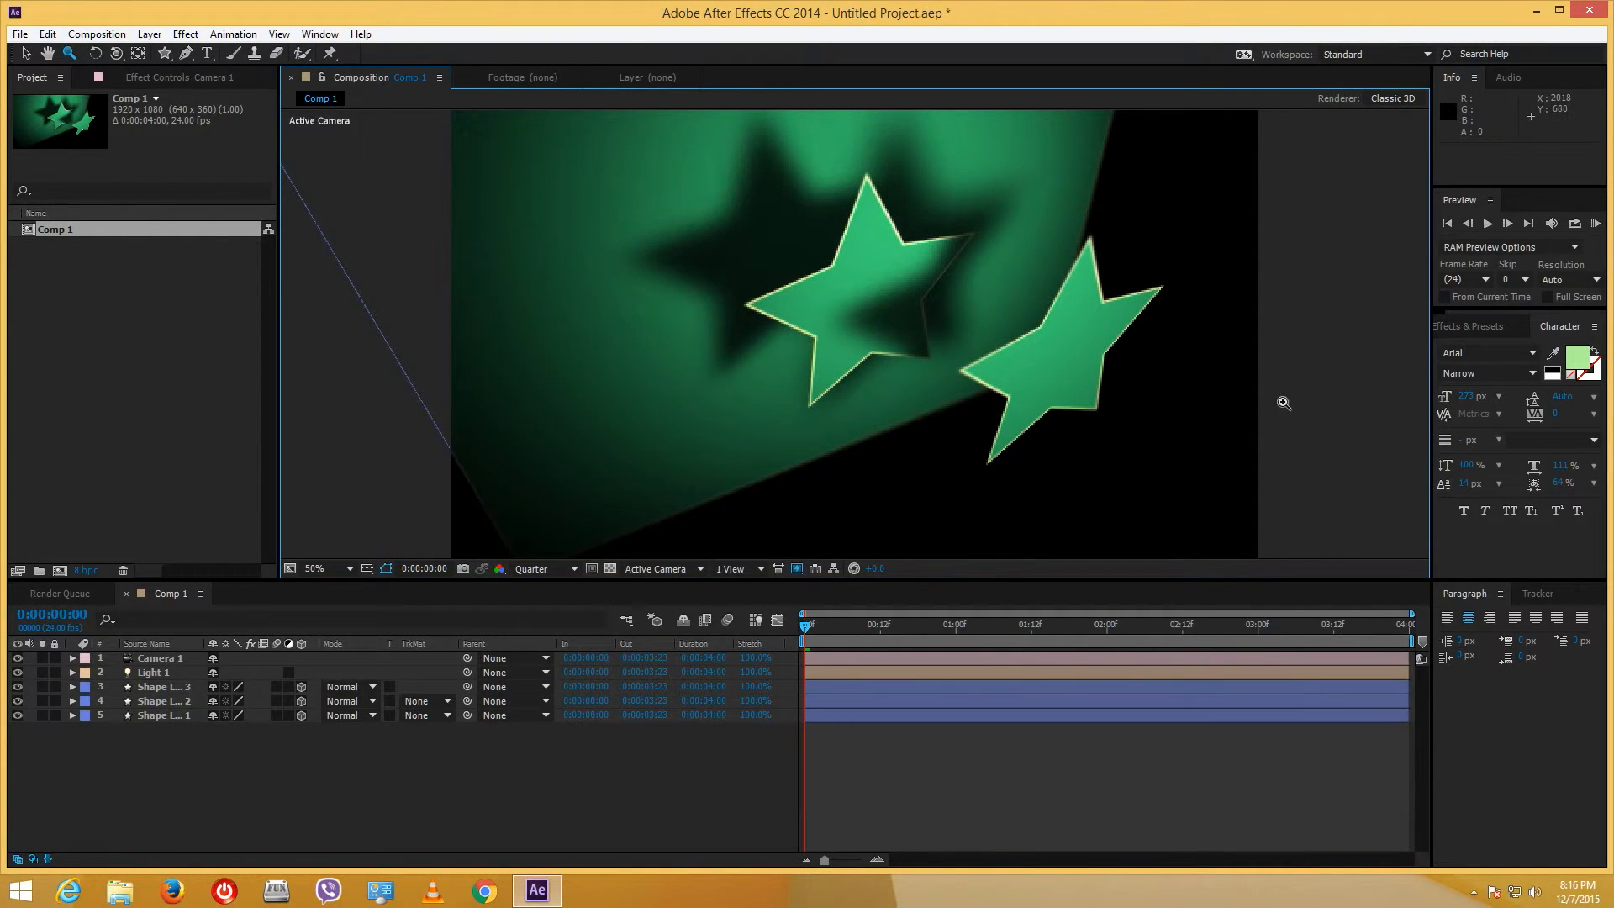
left_click(580, 810)
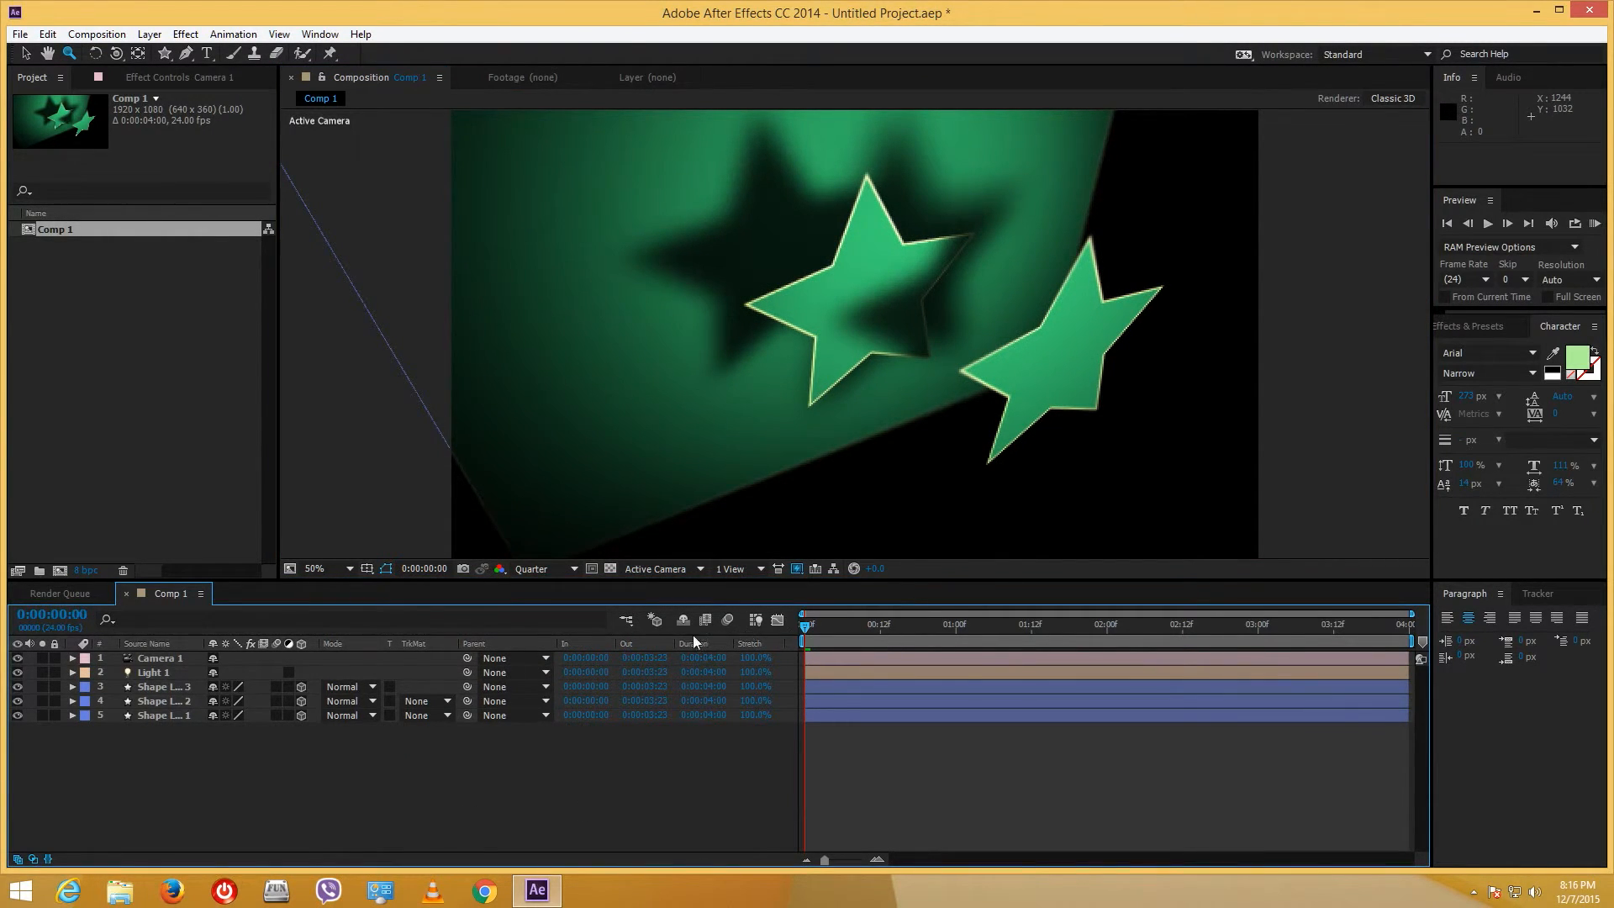
left_click(556, 572)
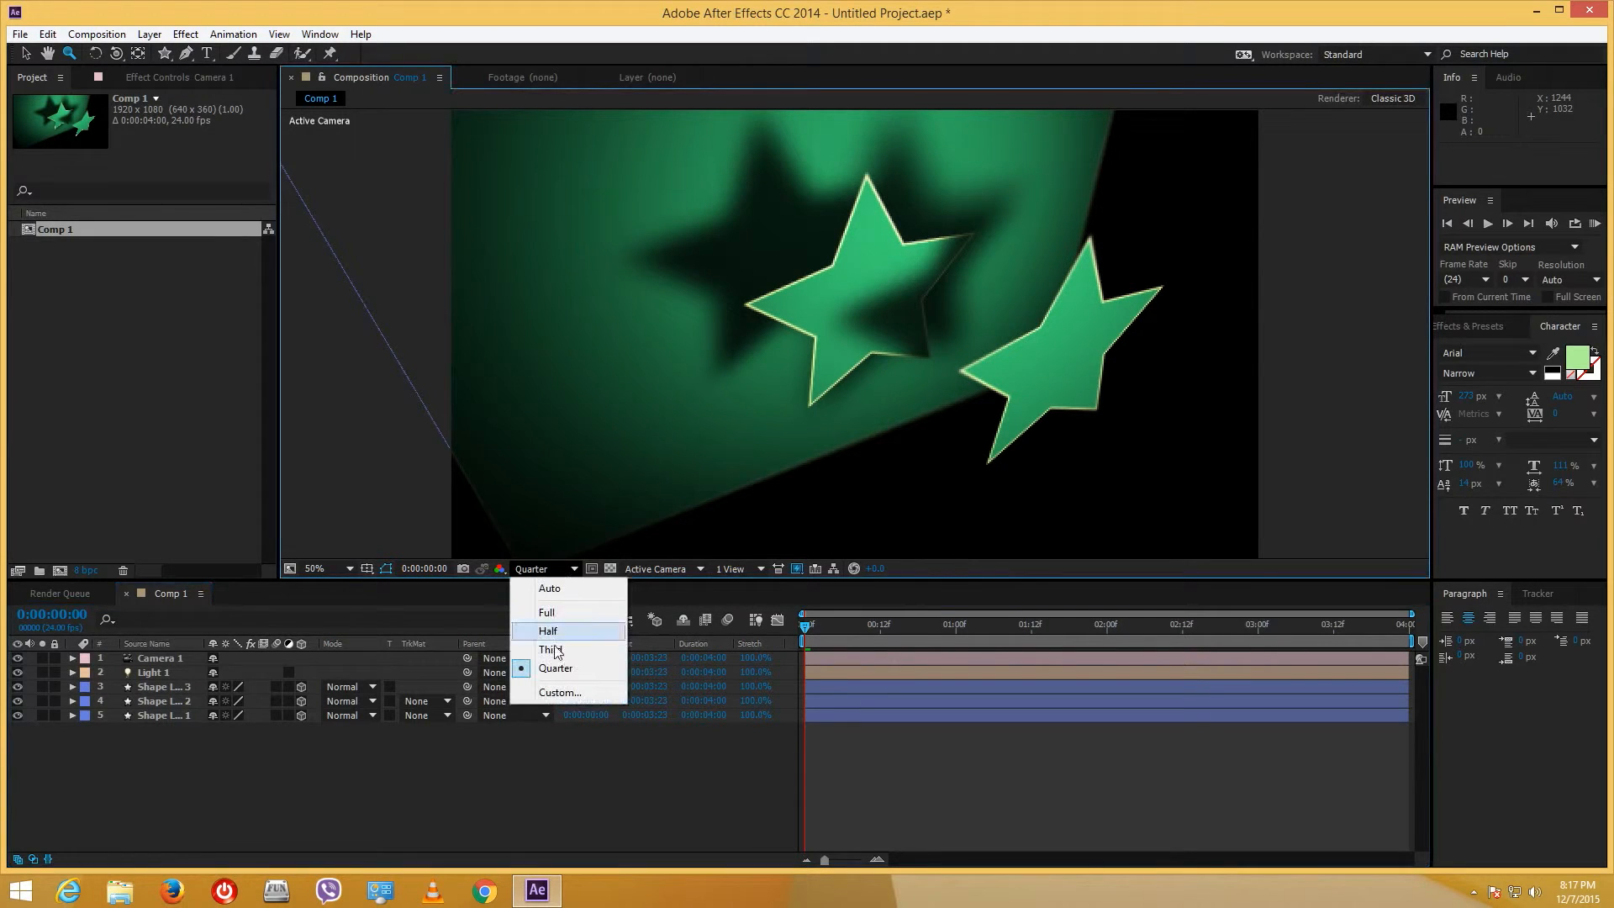
left_click(551, 653)
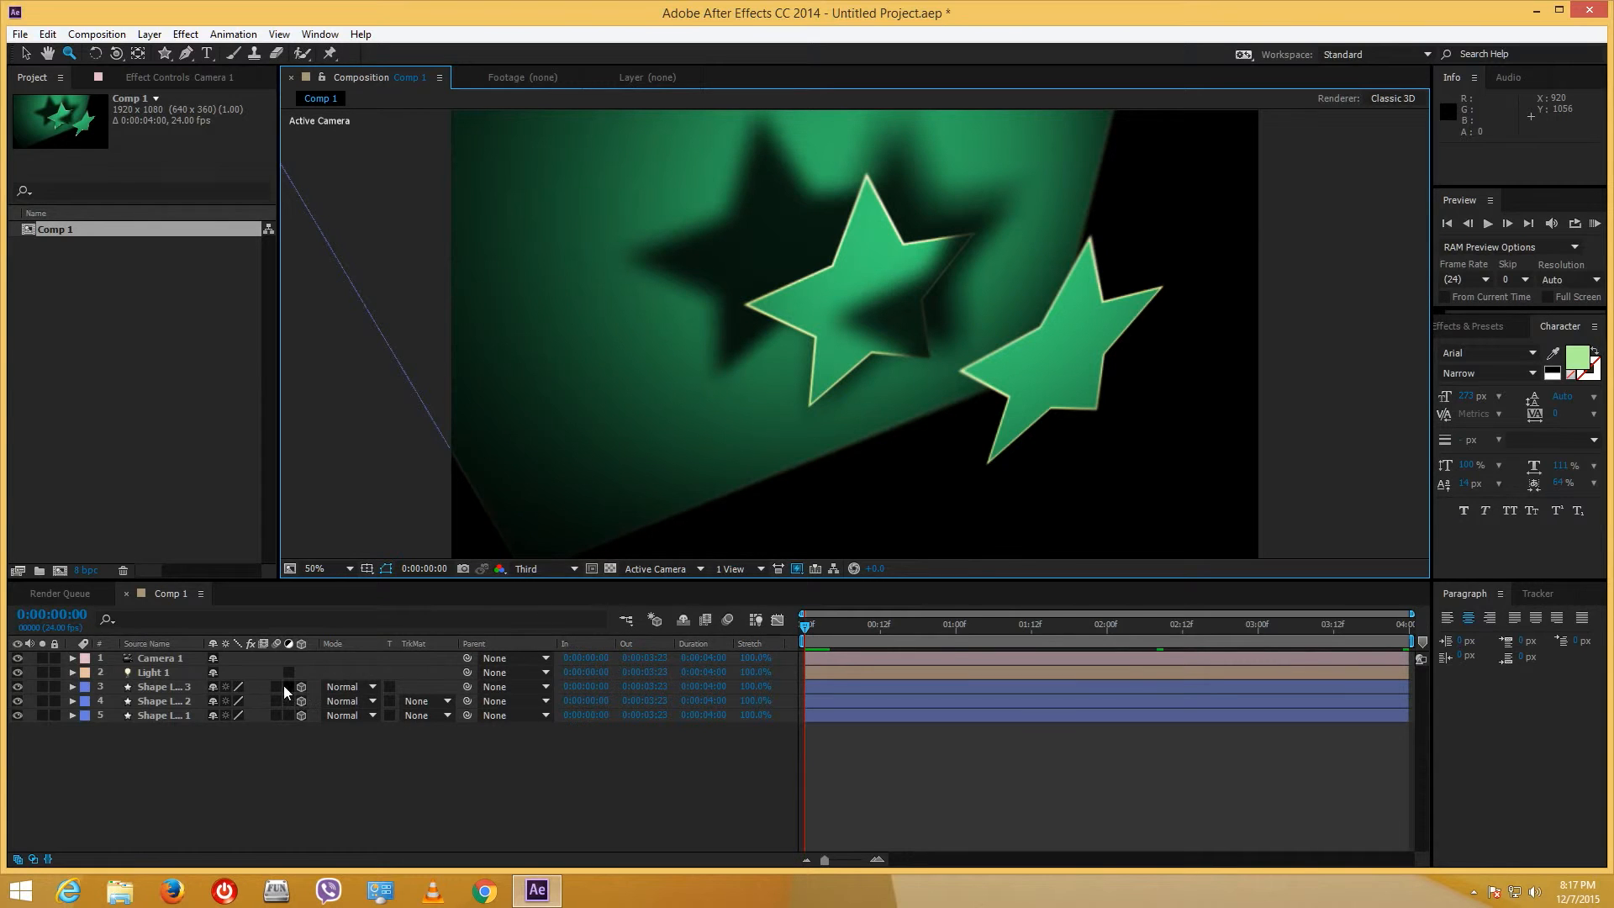
left_click_drag(277, 686, 279, 731)
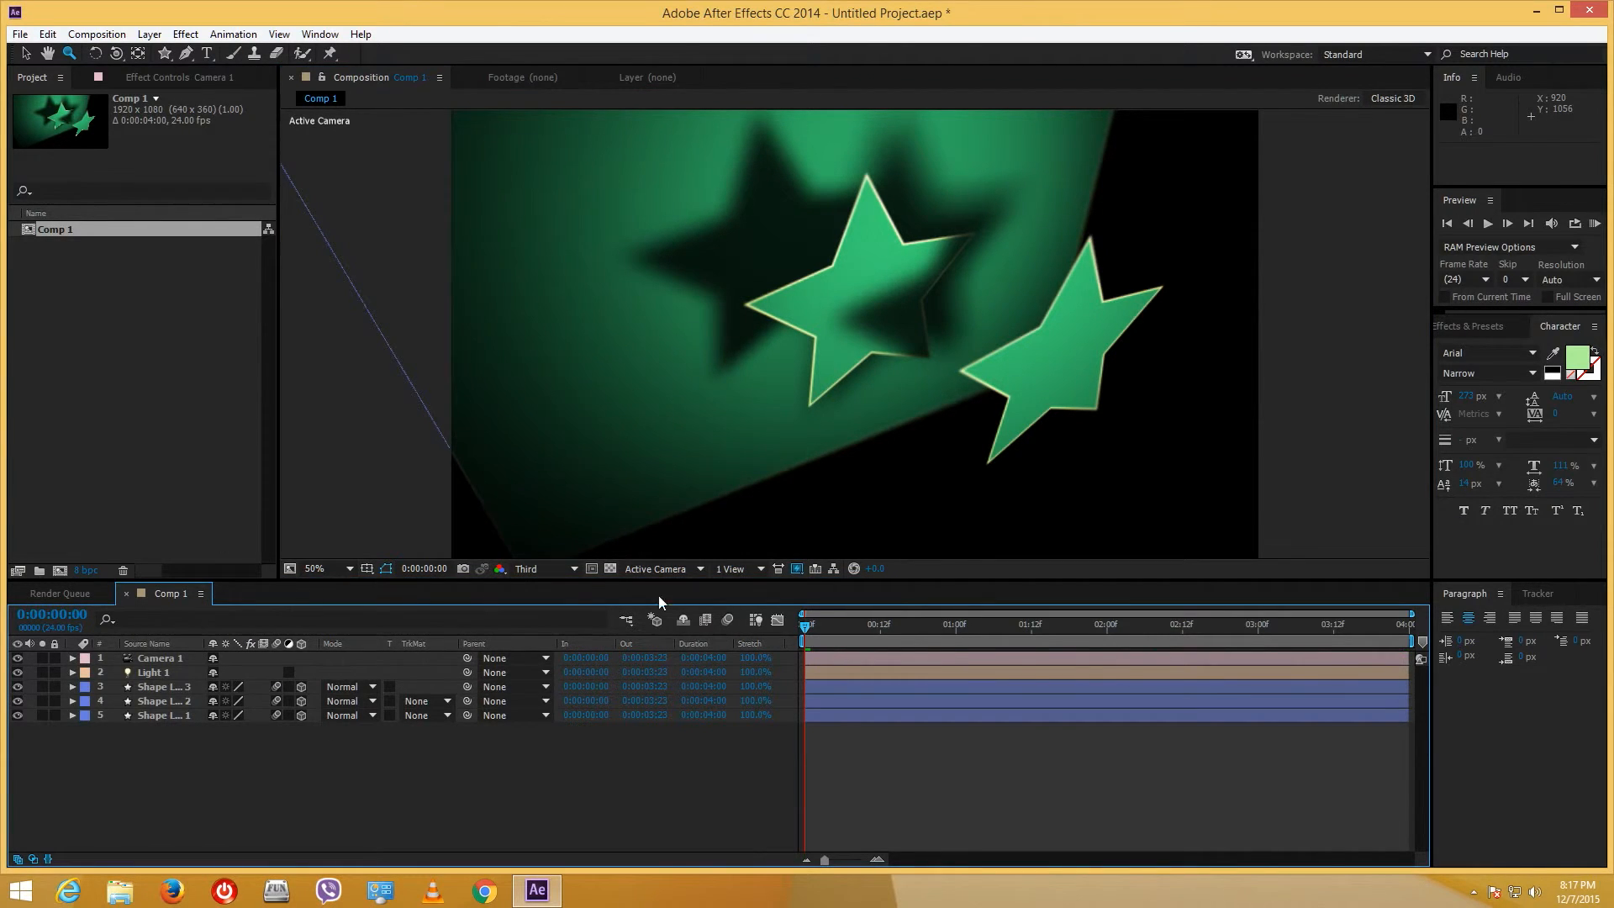
- Turn on the composition's Enable Motion Blur switch and play then stop a preview of the stars
left_click(727, 620)
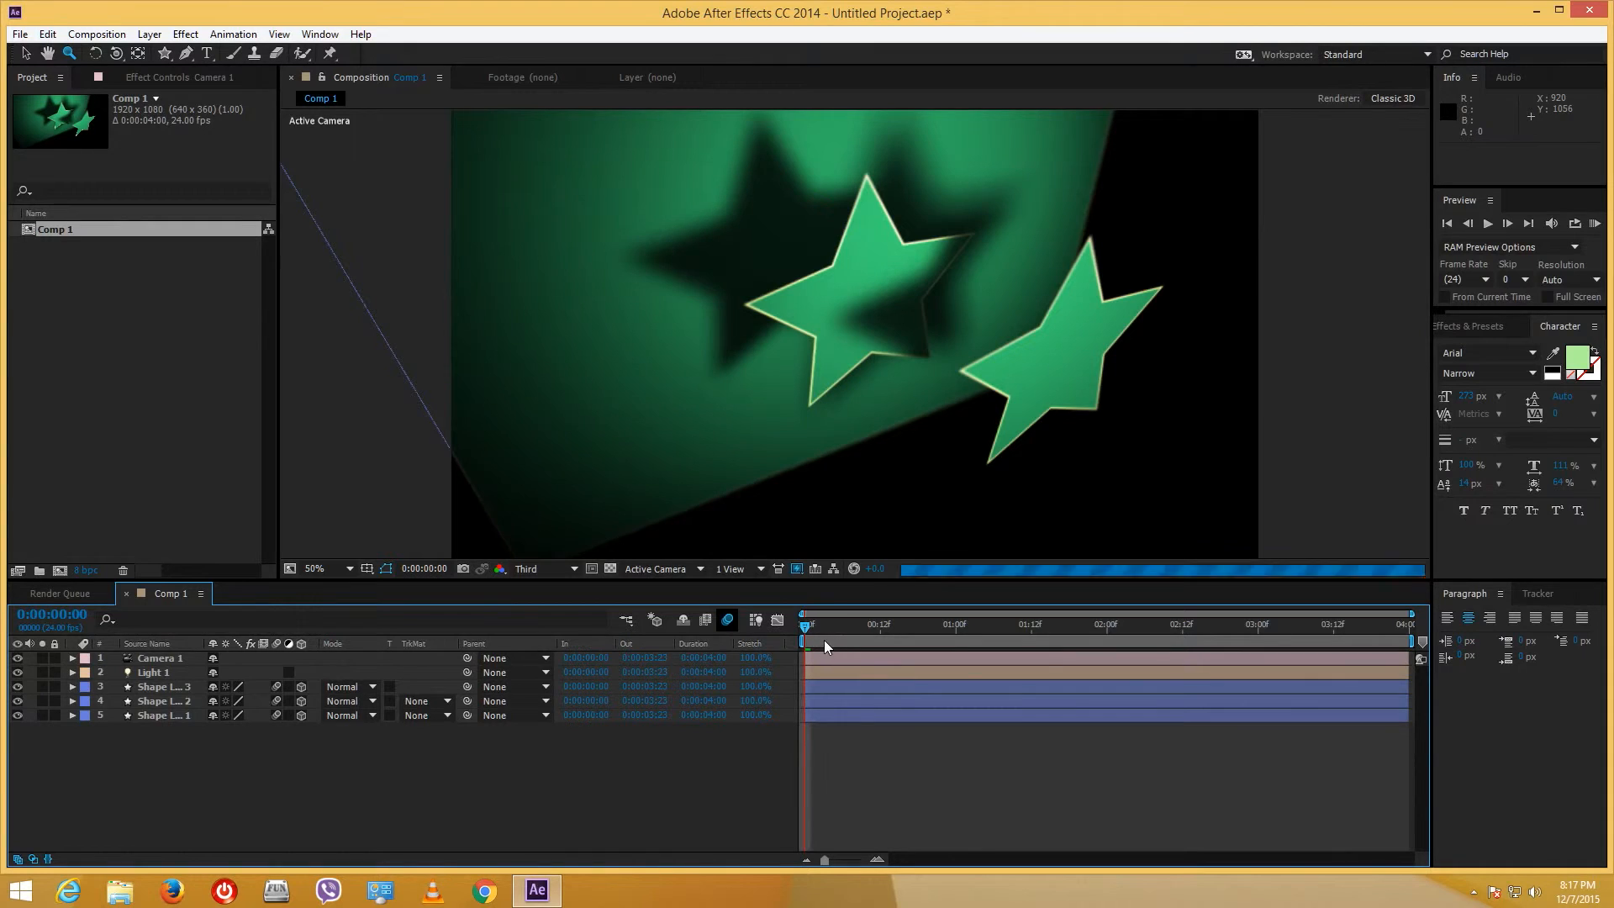
key("space")
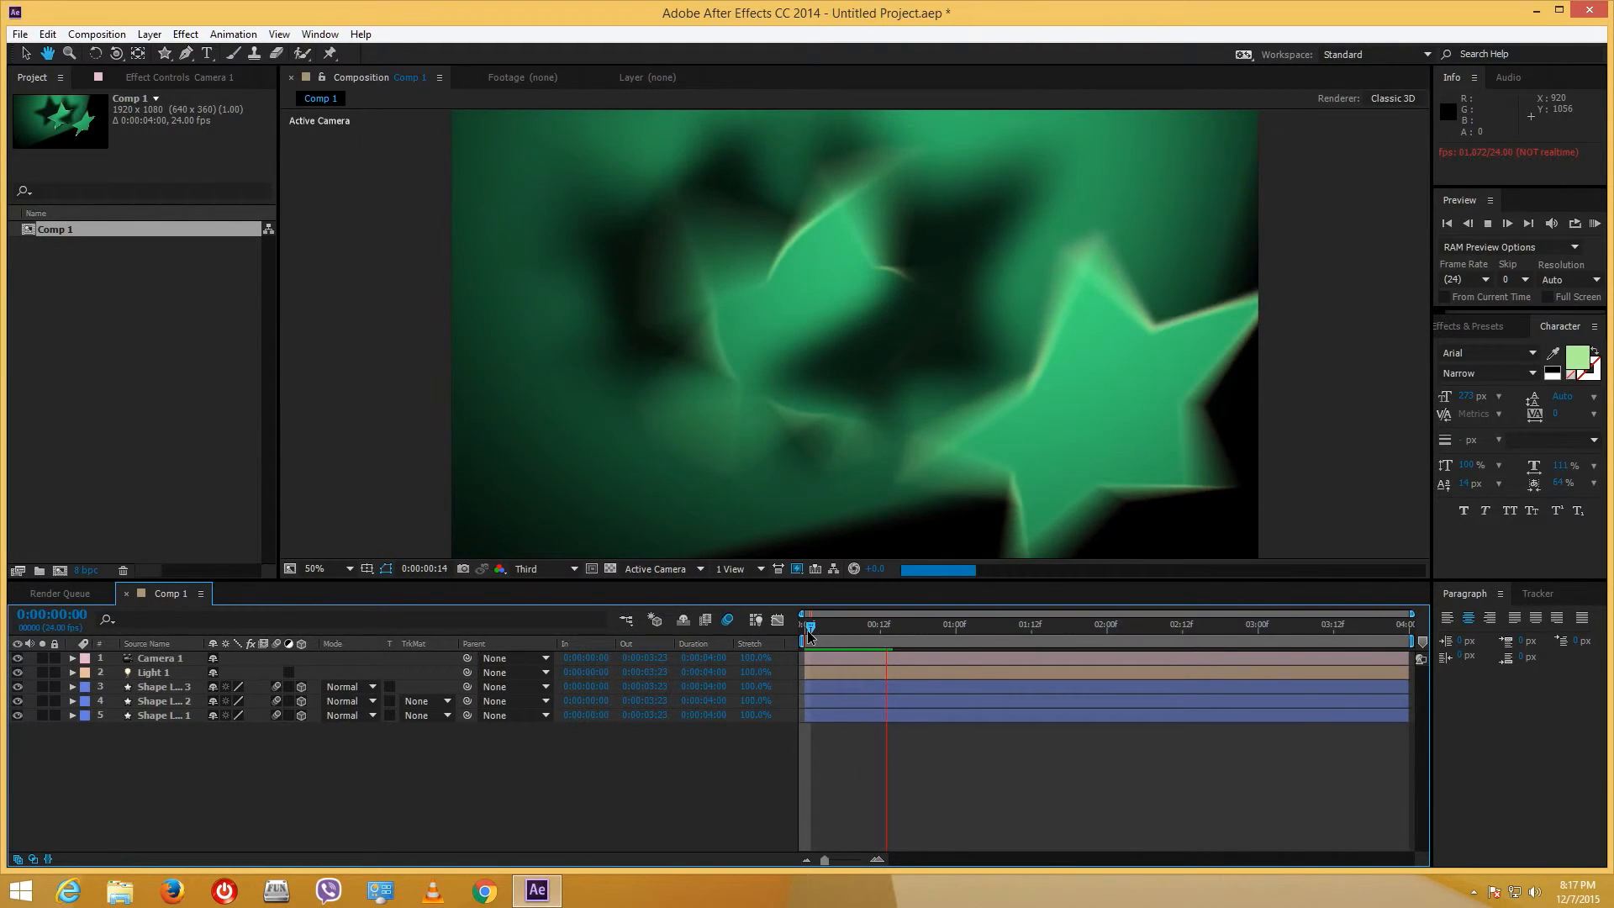
key("space")
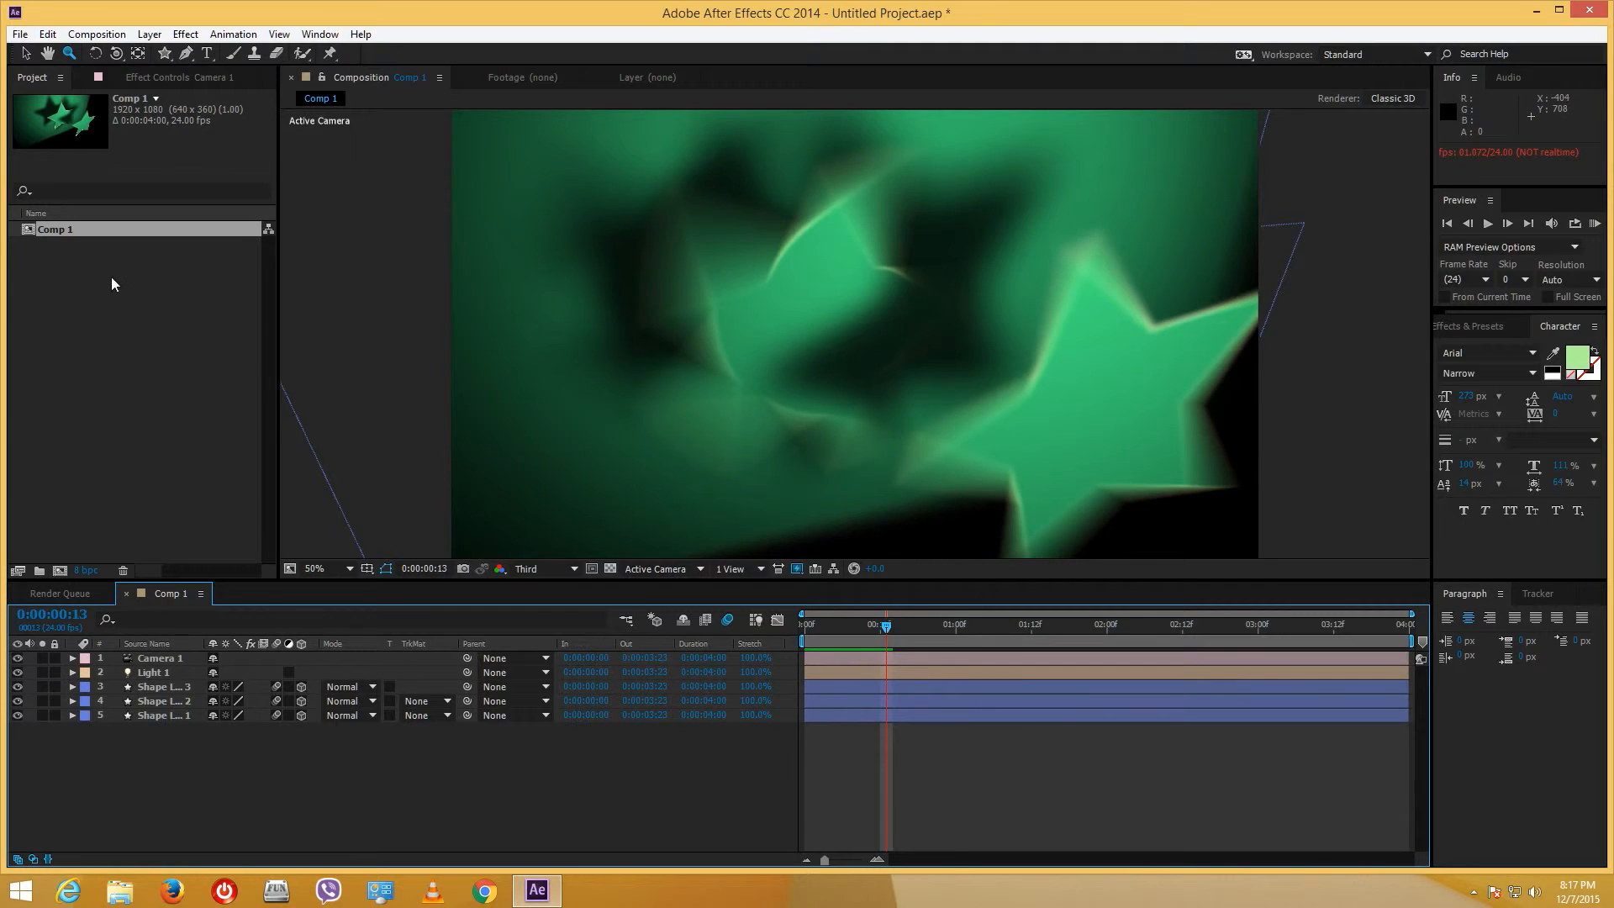
- In Comp 1's Composition Settings Advanced tab, set motion blur samples per frame to 64
right_click(61, 232)
left_click(92, 241)
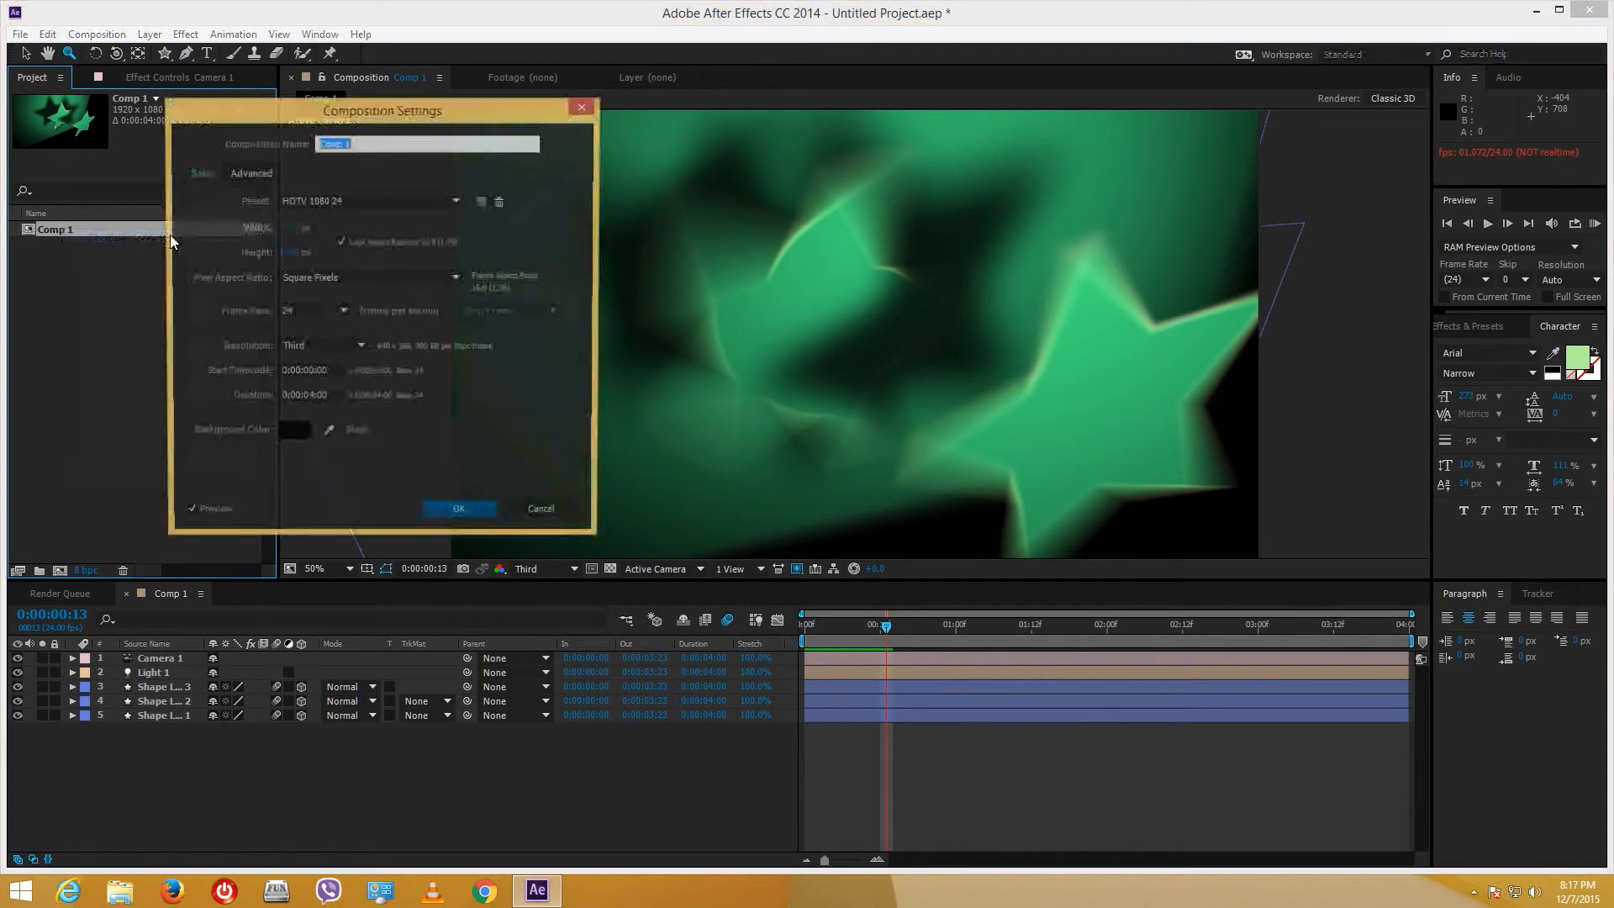
left_click(263, 174)
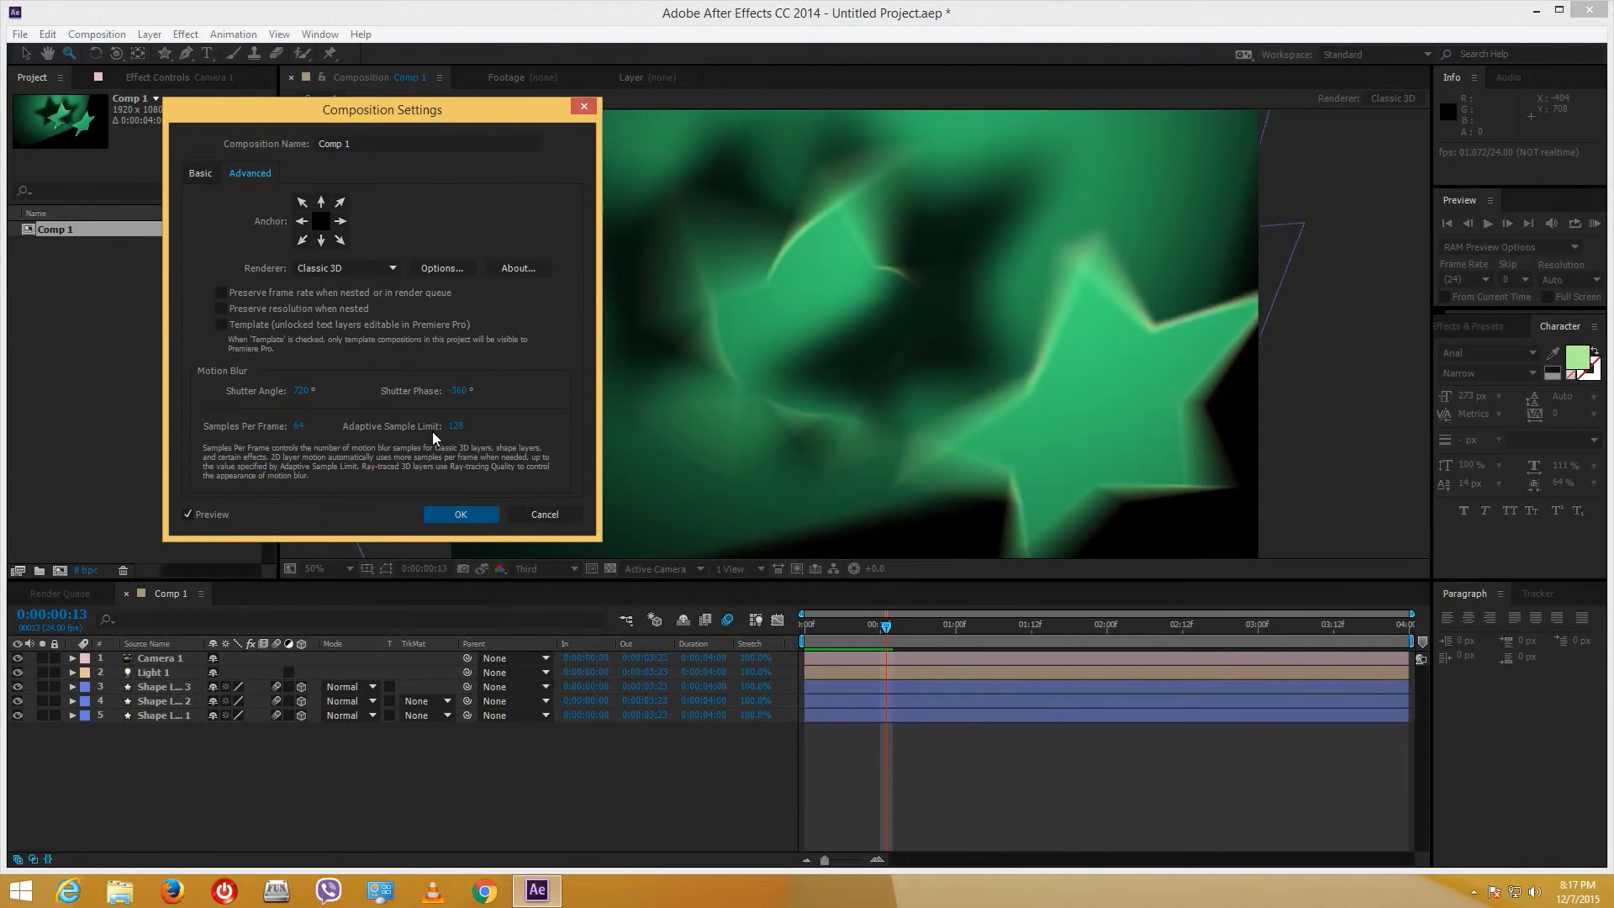
left_click_drag(296, 428, 362, 431)
- Set Shutter Angle to about 248° and Shutter Phase to about -40°, and apply the settings
left_click(303, 393)
left_click(455, 390)
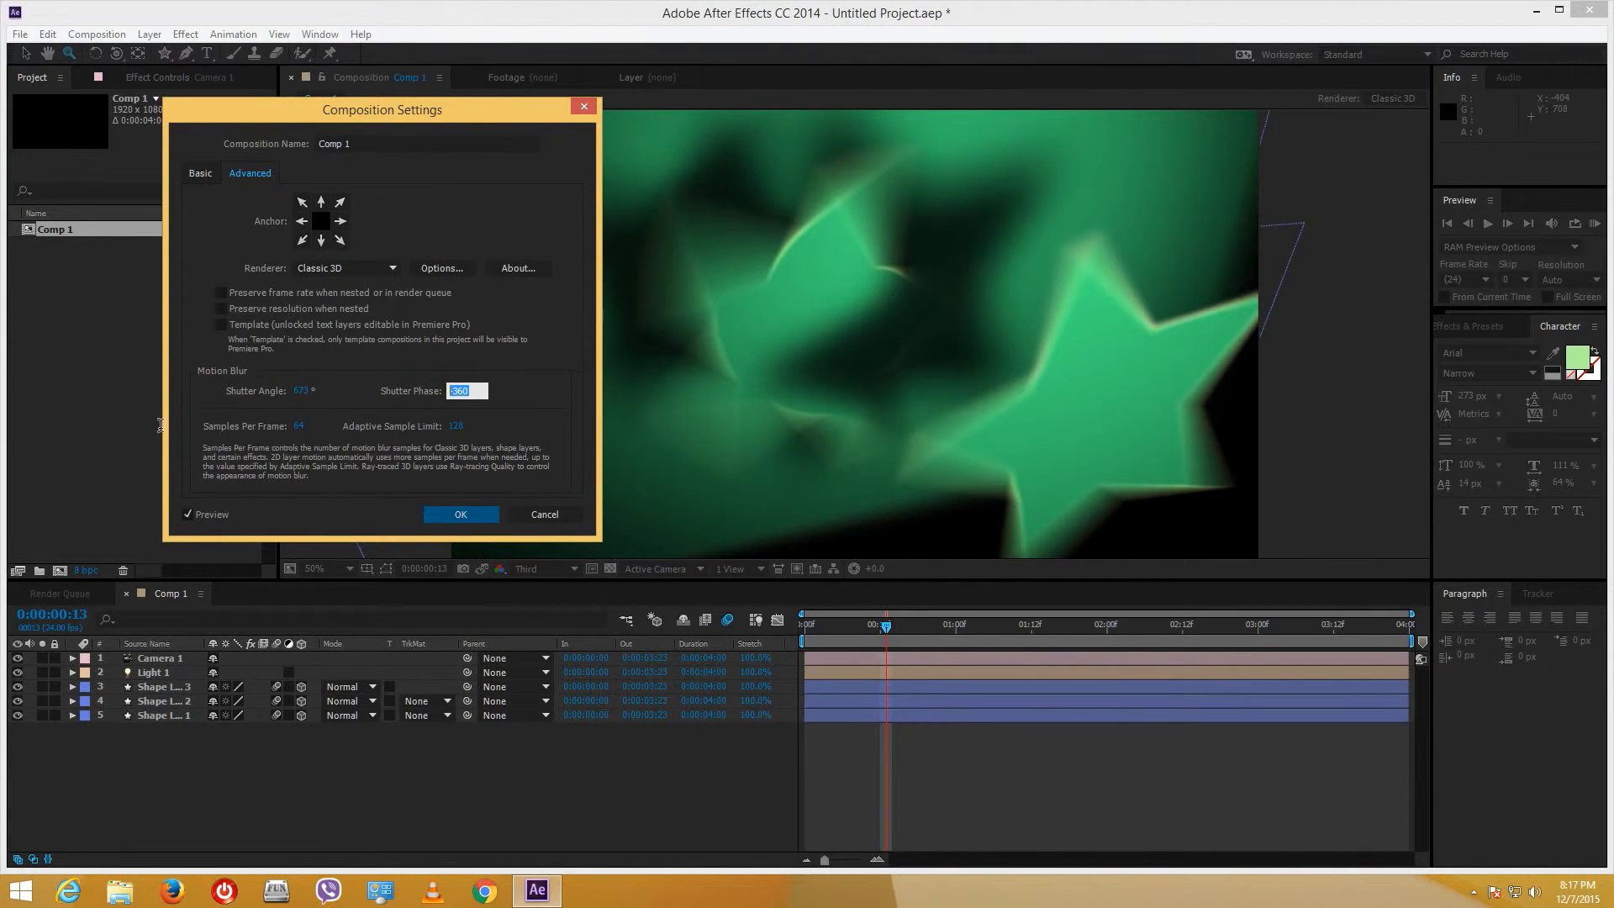
left_click(501, 407)
left_click_drag(454, 391, 382, 389)
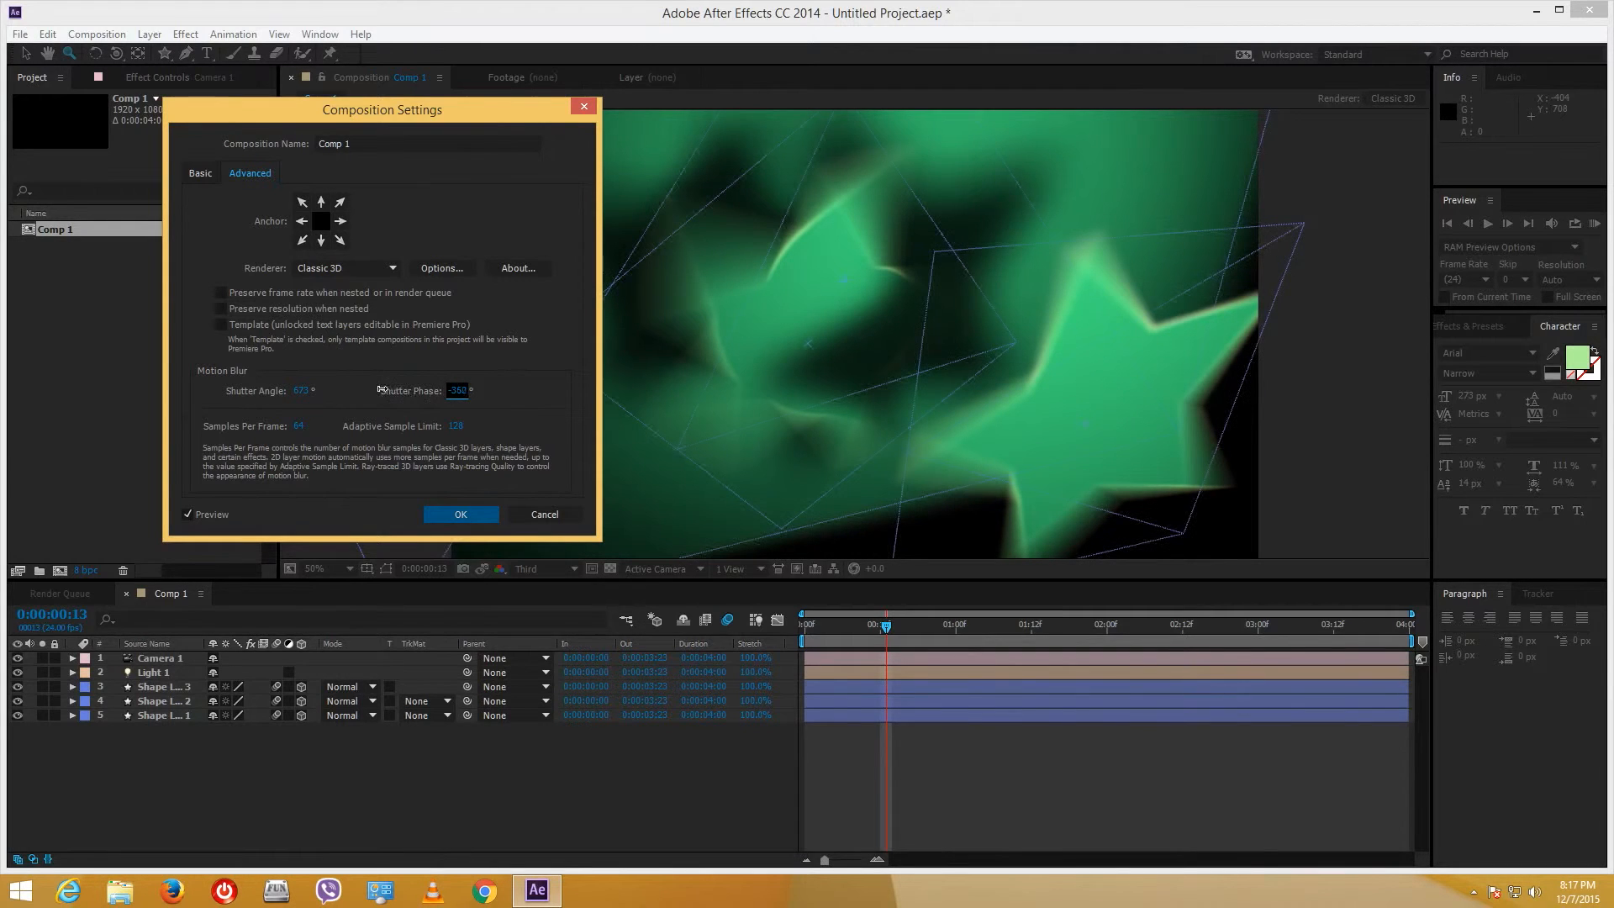
left_click(457, 391)
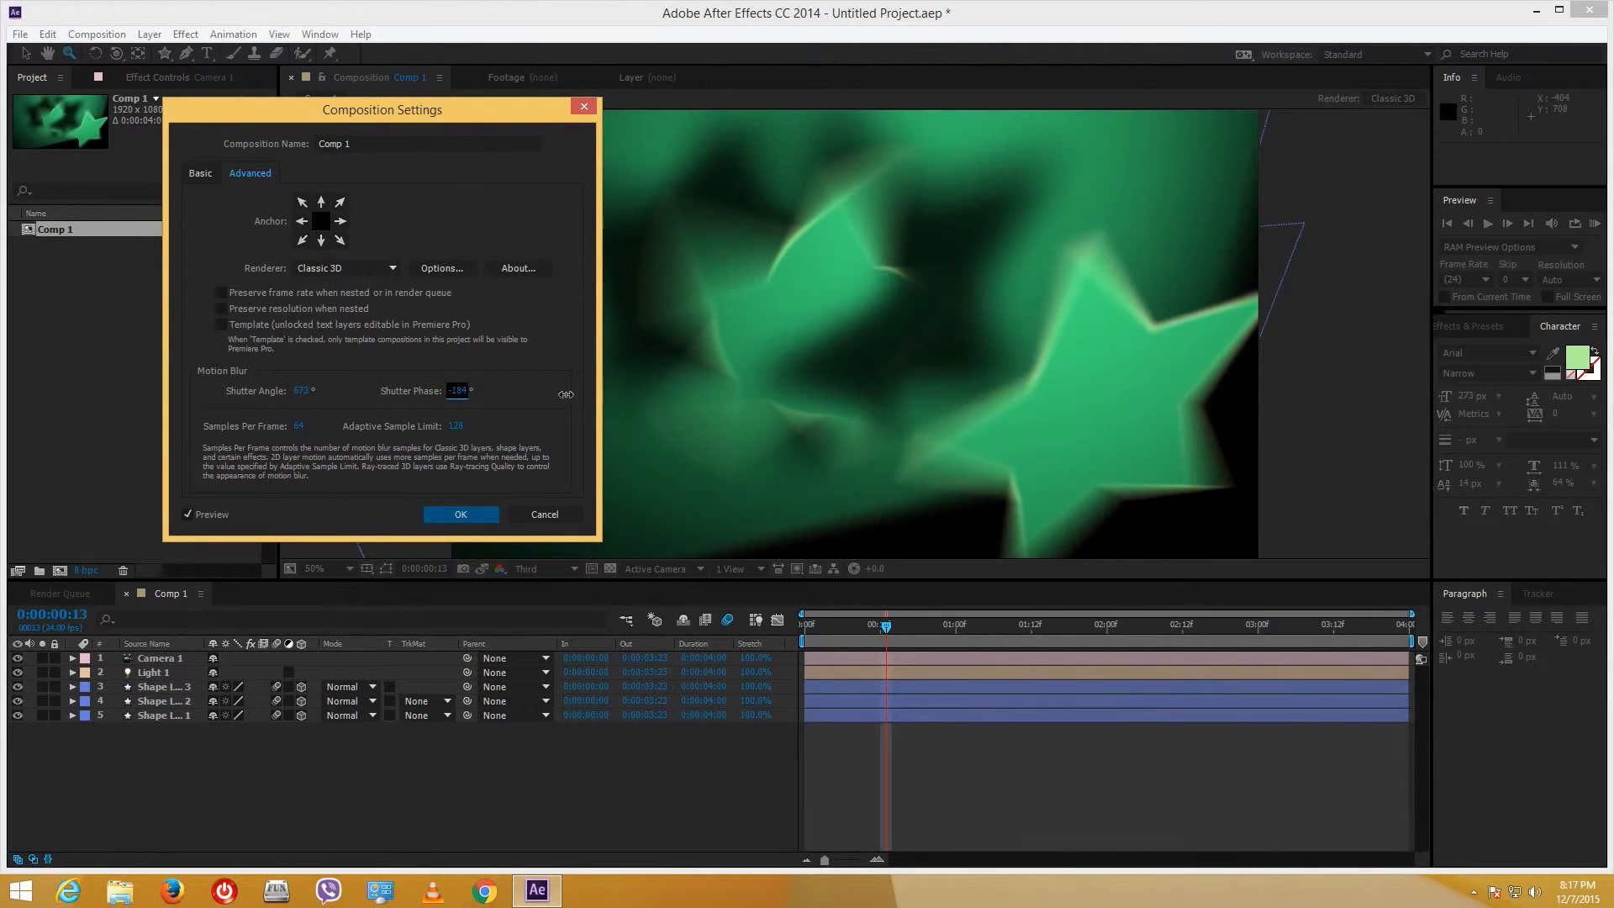
left_click_drag(565, 394, 605, 395)
left_click_drag(300, 398, 313, 392)
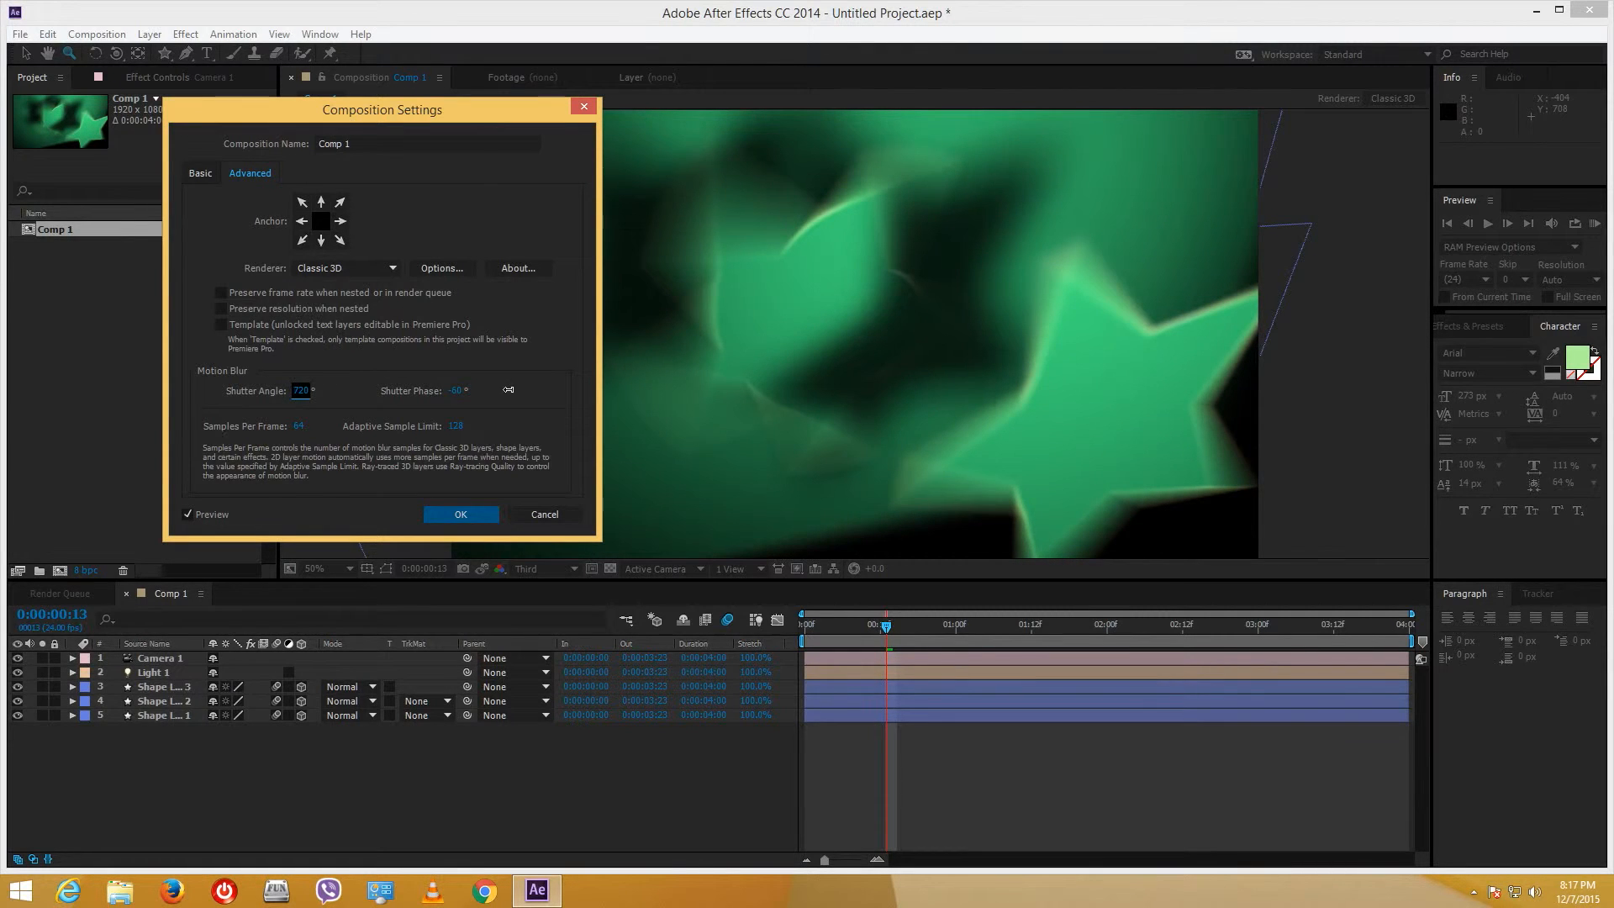
left_click_drag(509, 389, 307, 418)
left_click(465, 515)
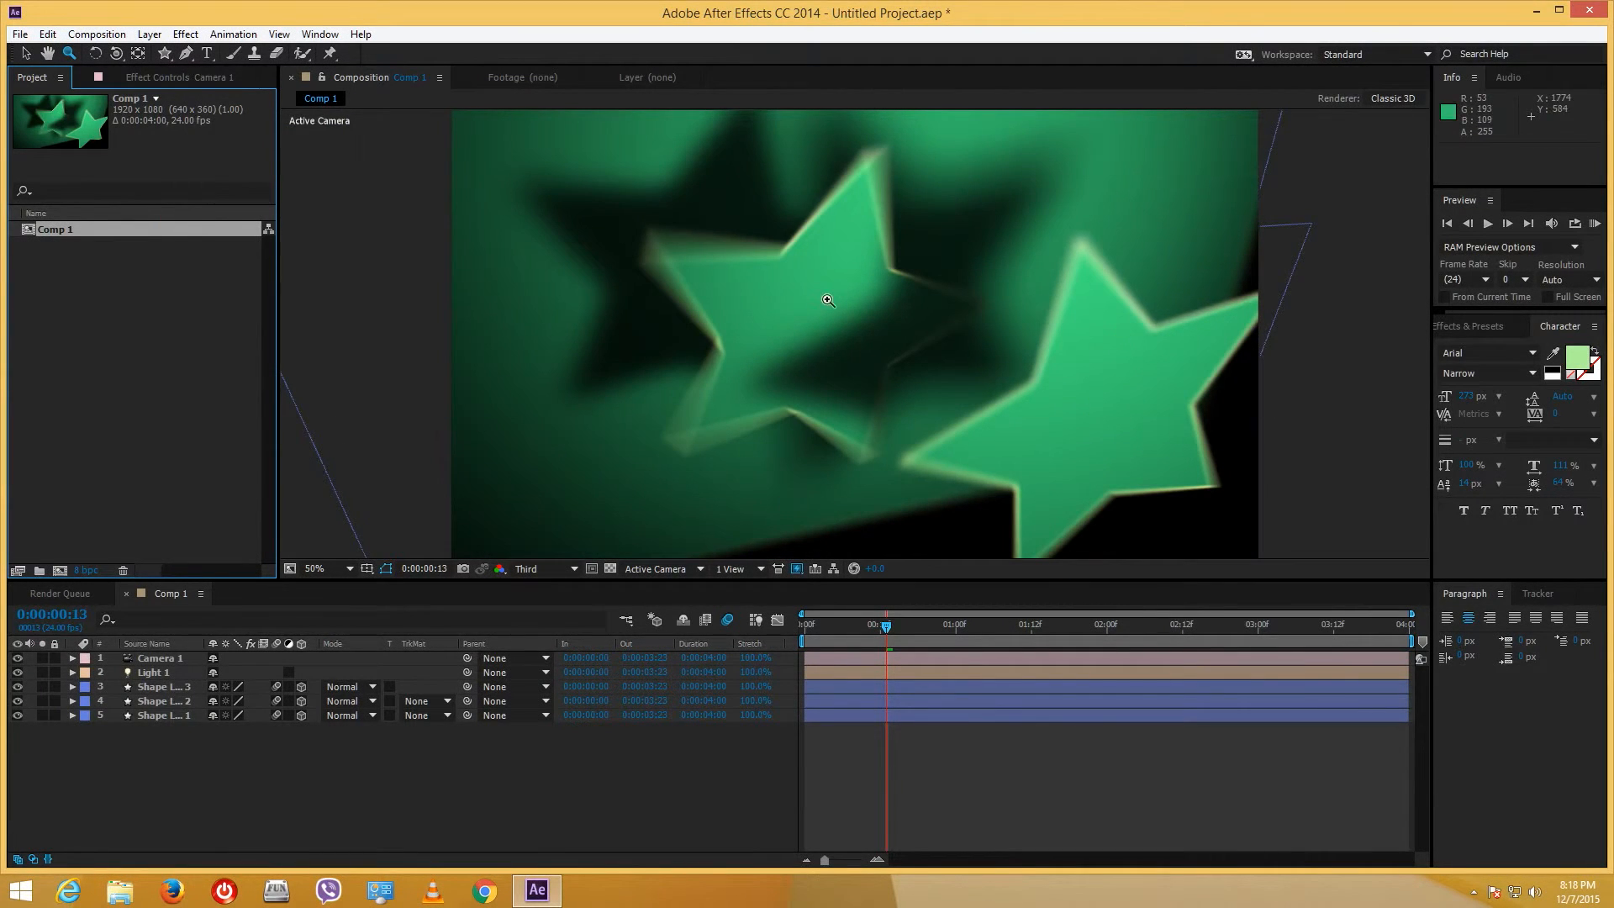
- Lower Comp 1's motion blur samples per frame in Composition Settings > Advanced and apply
right_click(71, 231)
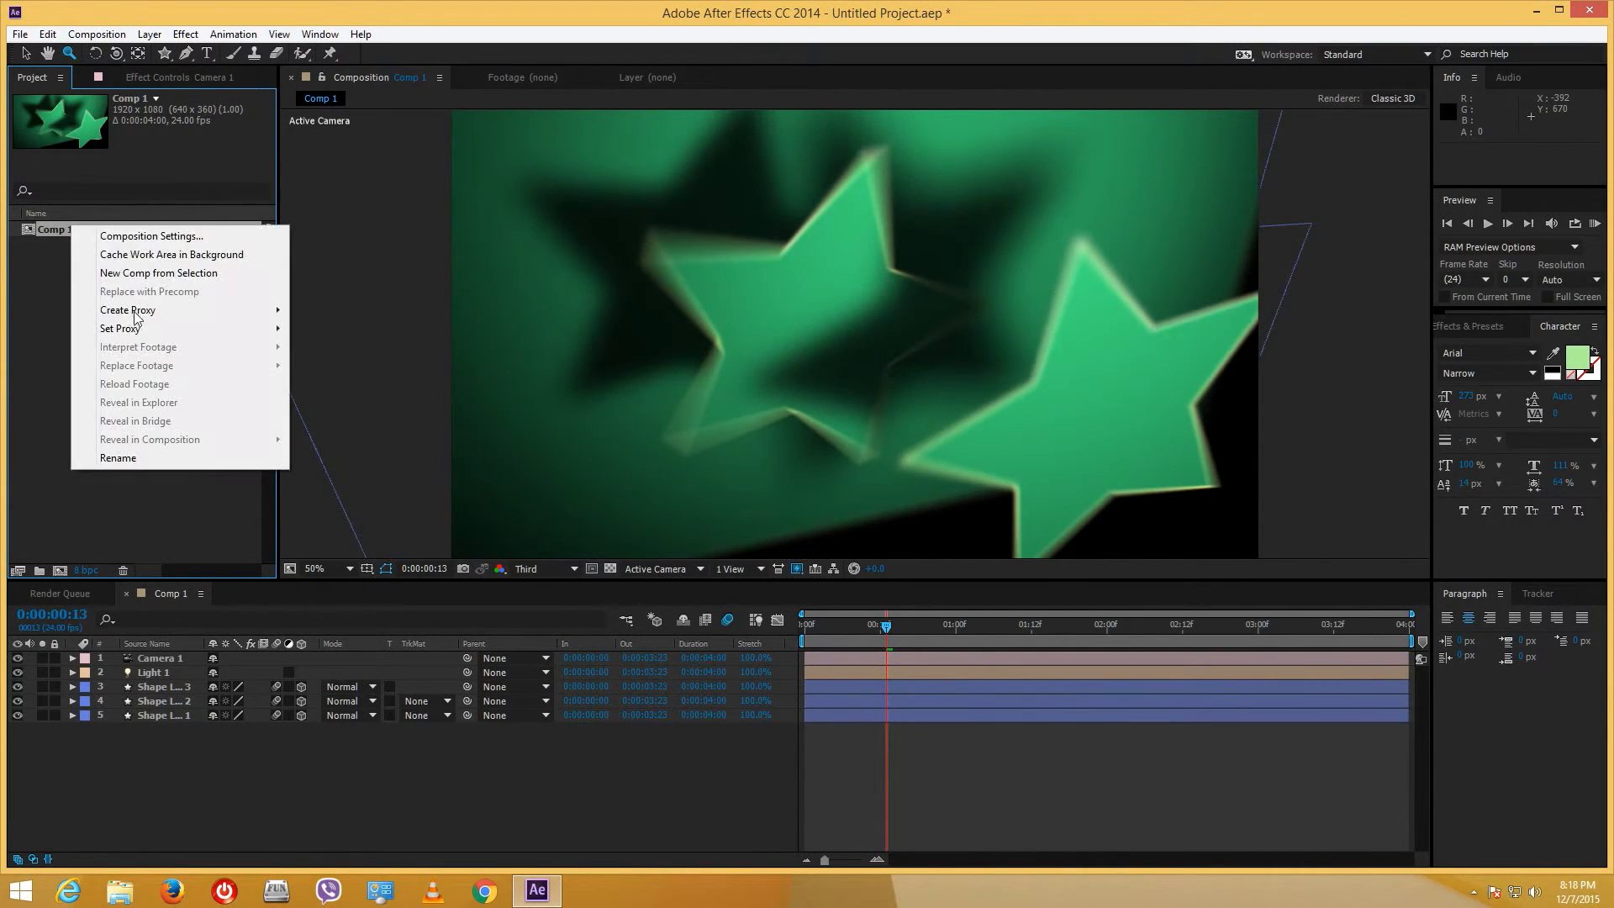
left_click(179, 243)
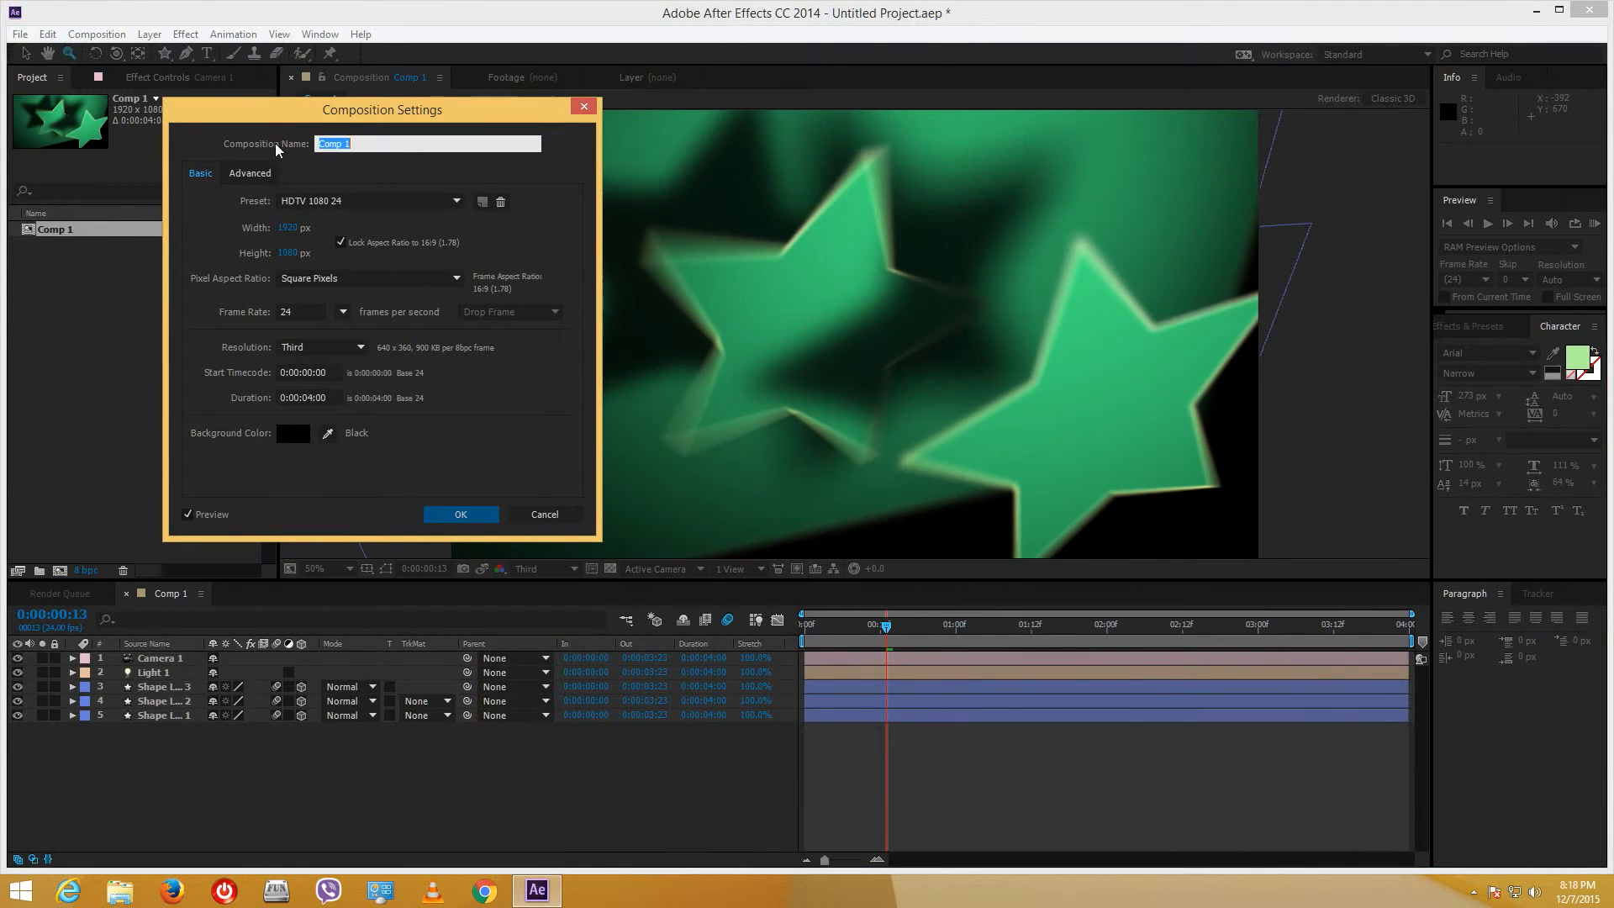
left_click(250, 173)
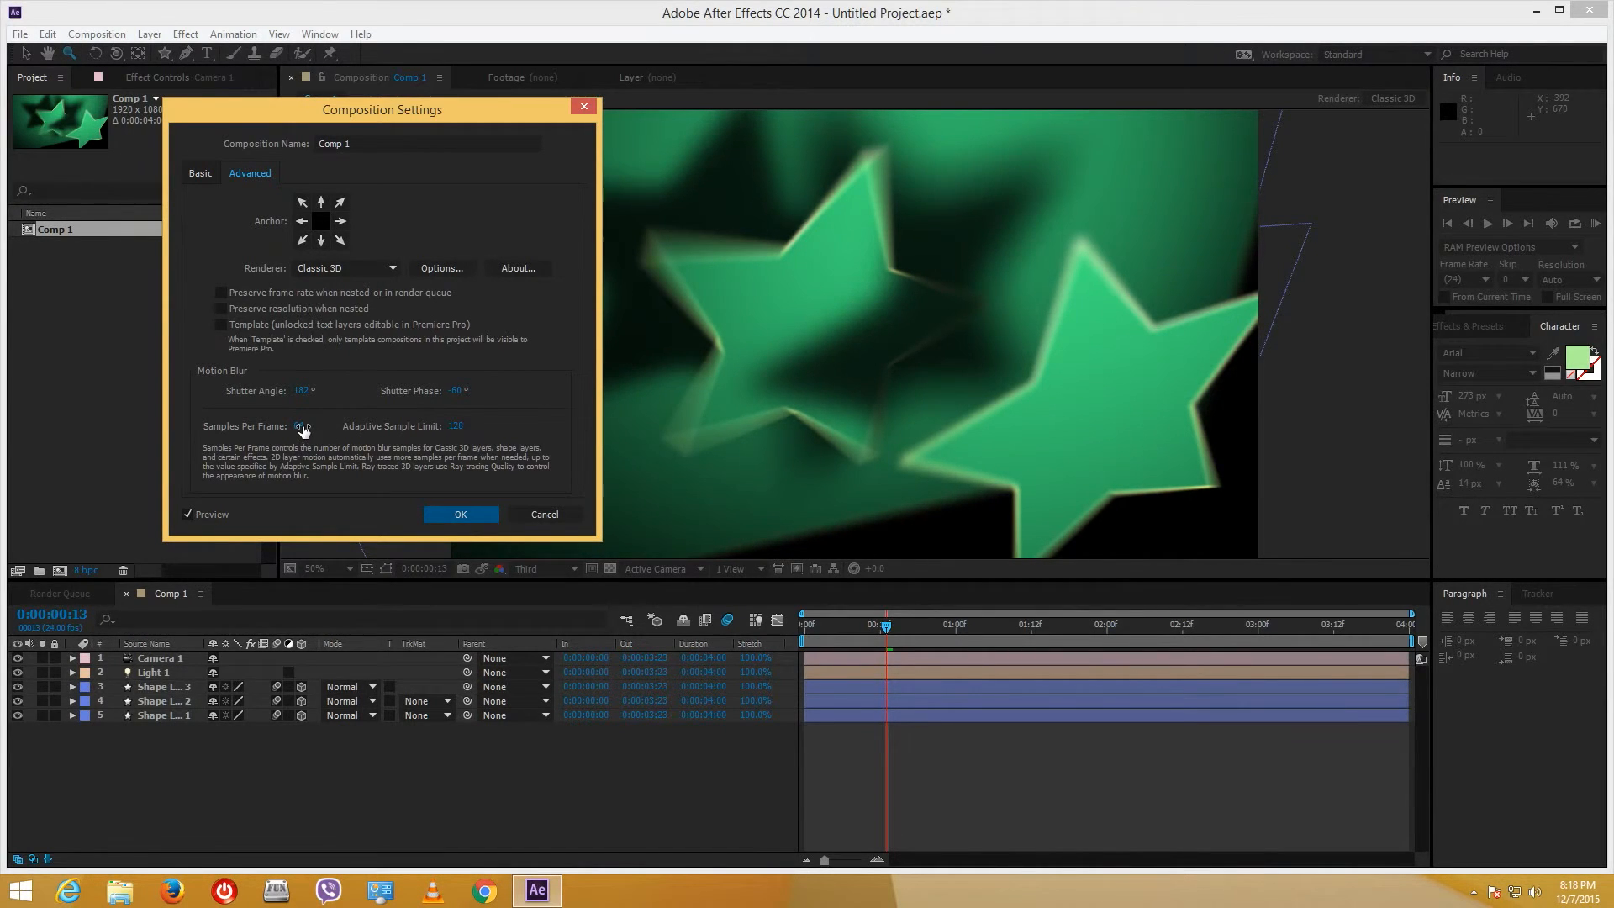
left_click_drag(303, 431, 278, 426)
key("Return")
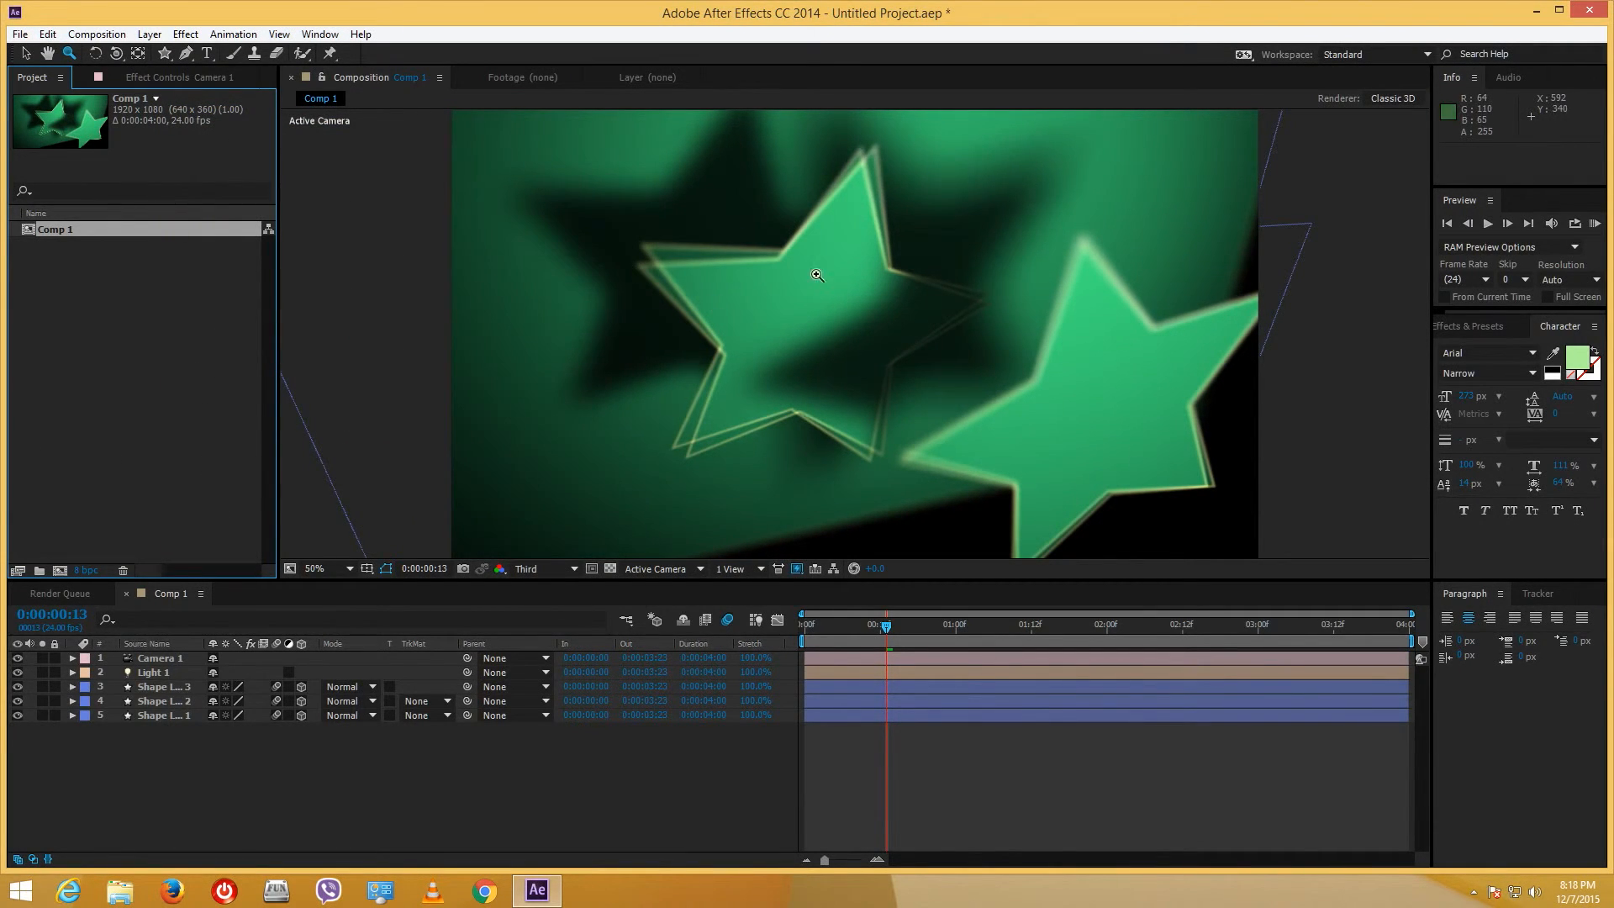
- Raise the motion blur samples per frame to 40 and confirm
right_click(59, 234)
left_click(93, 239)
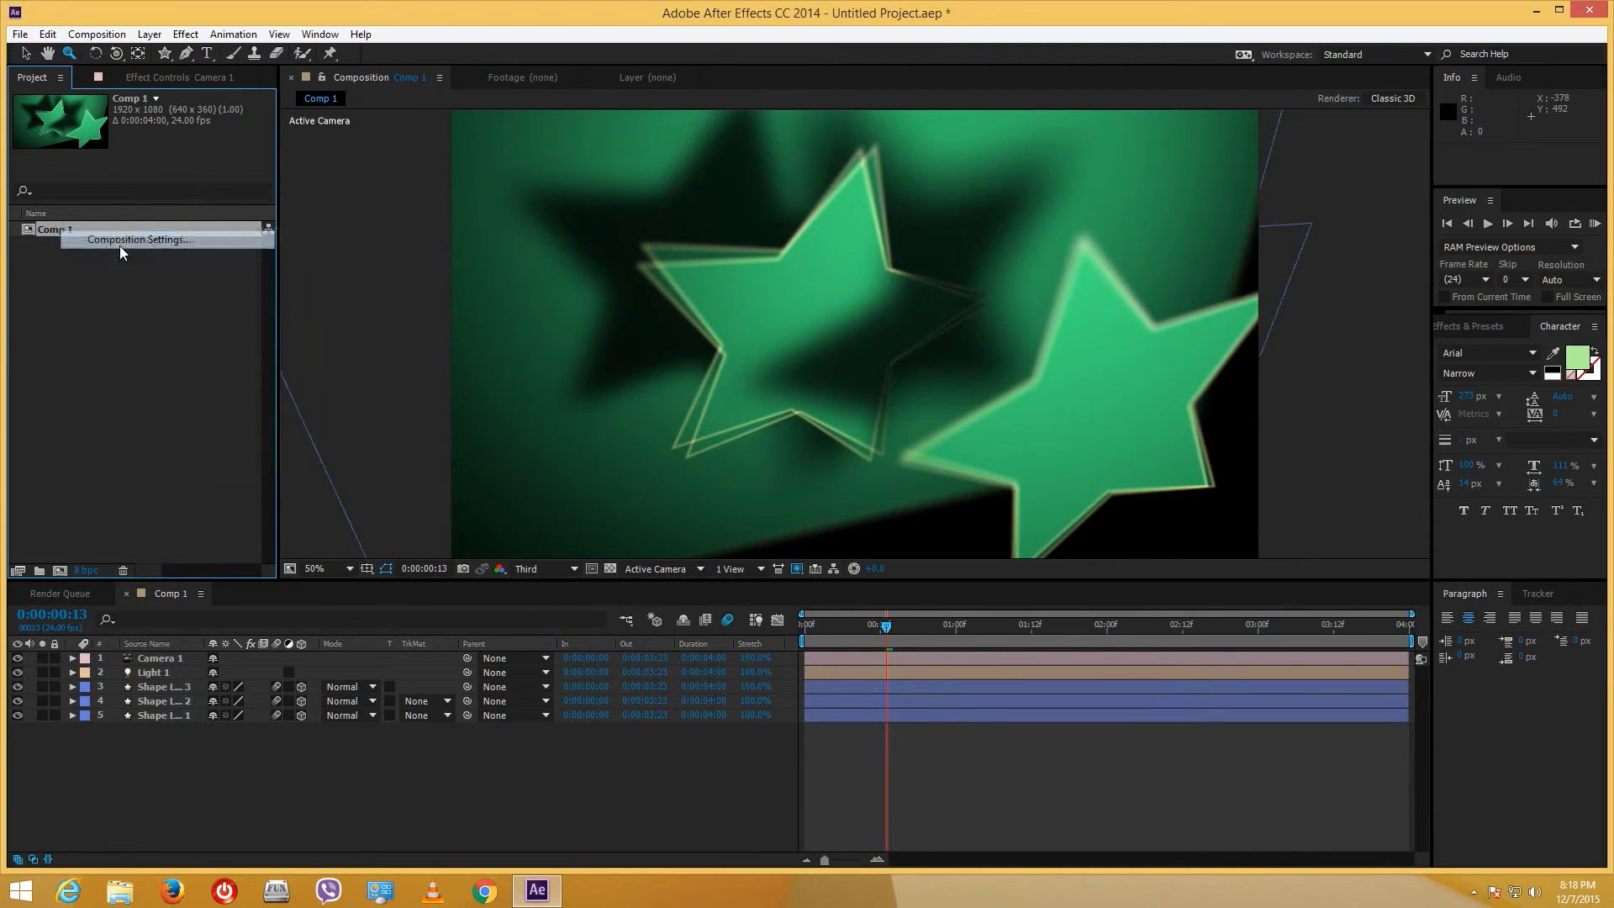
left_click(250, 174)
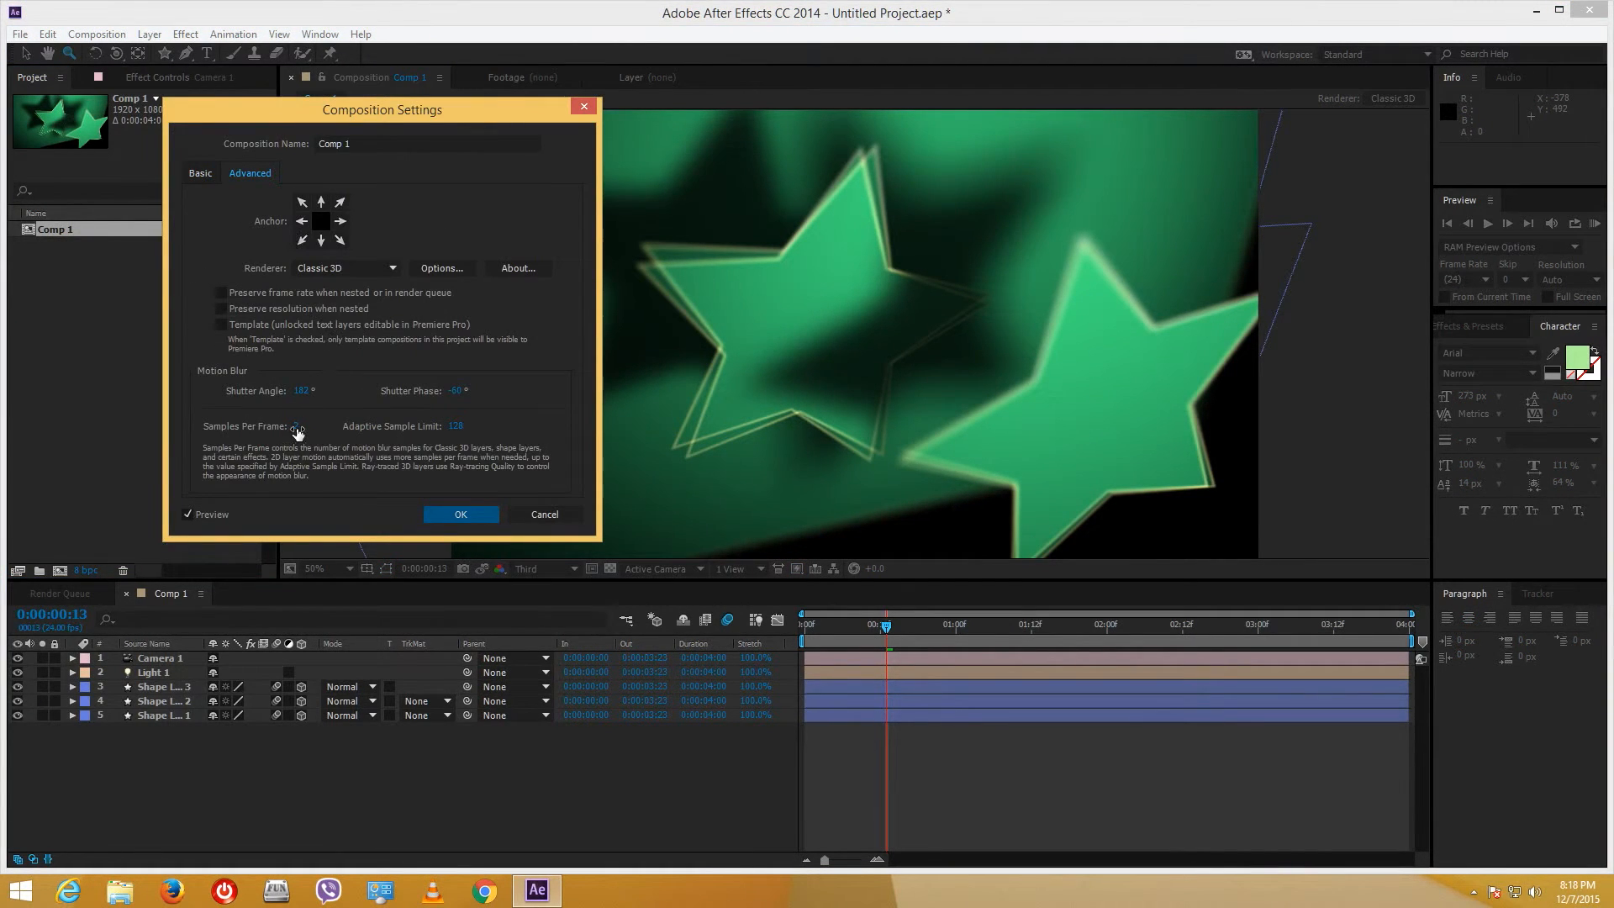
left_click_drag(297, 431, 331, 428)
left_click(461, 513)
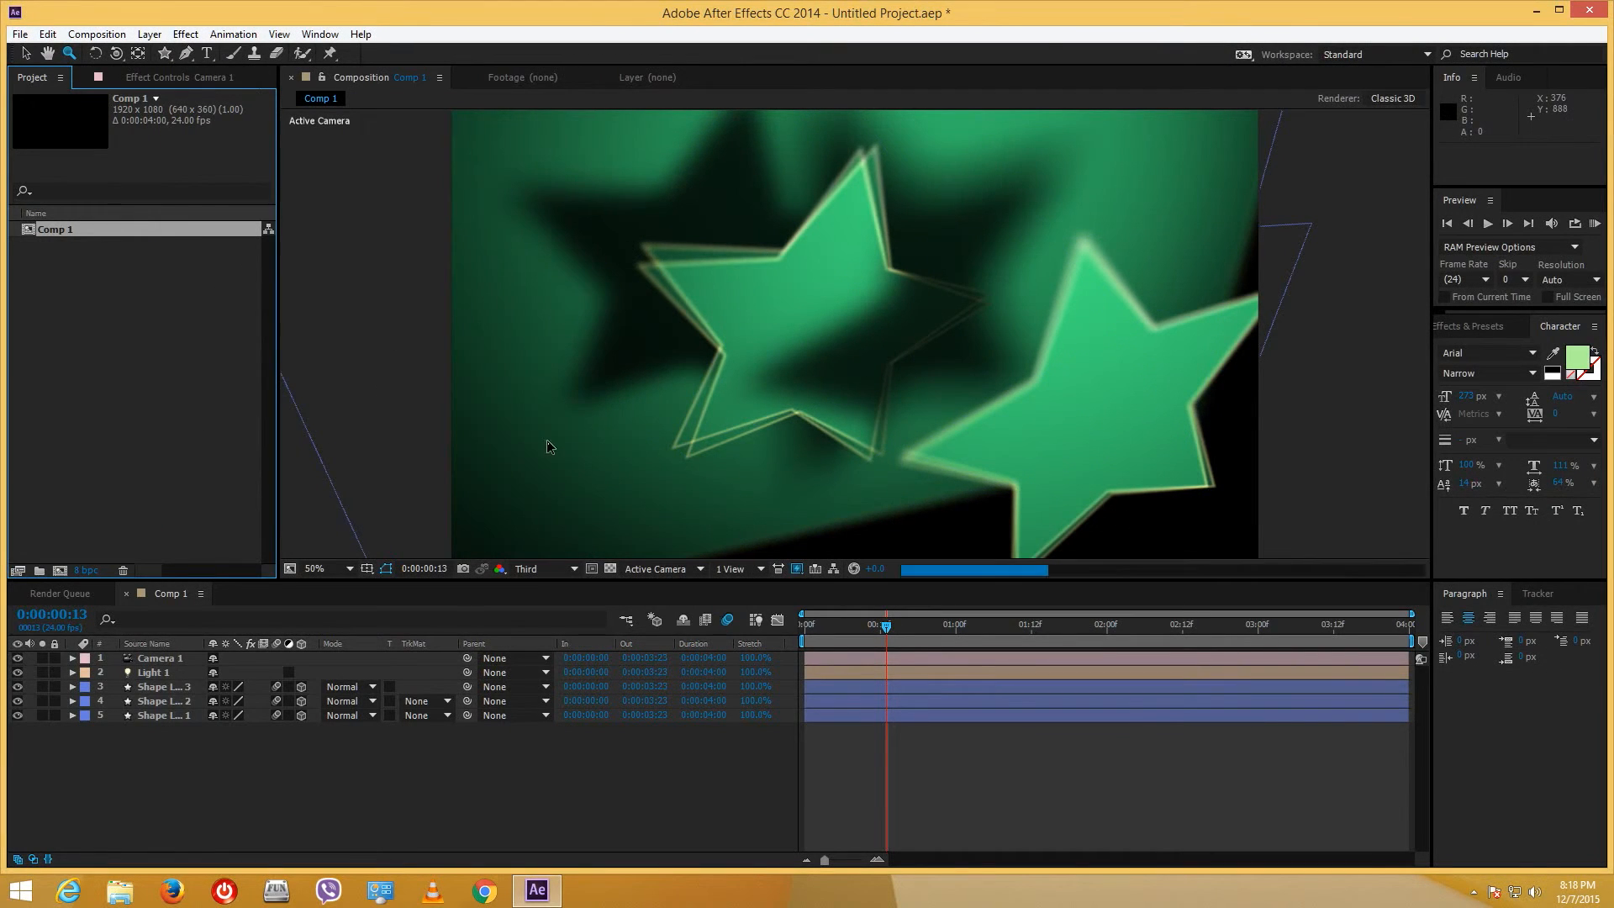
- Reopen Composition Settings > Advanced and enter 32 samples per frame
right_click(139, 233)
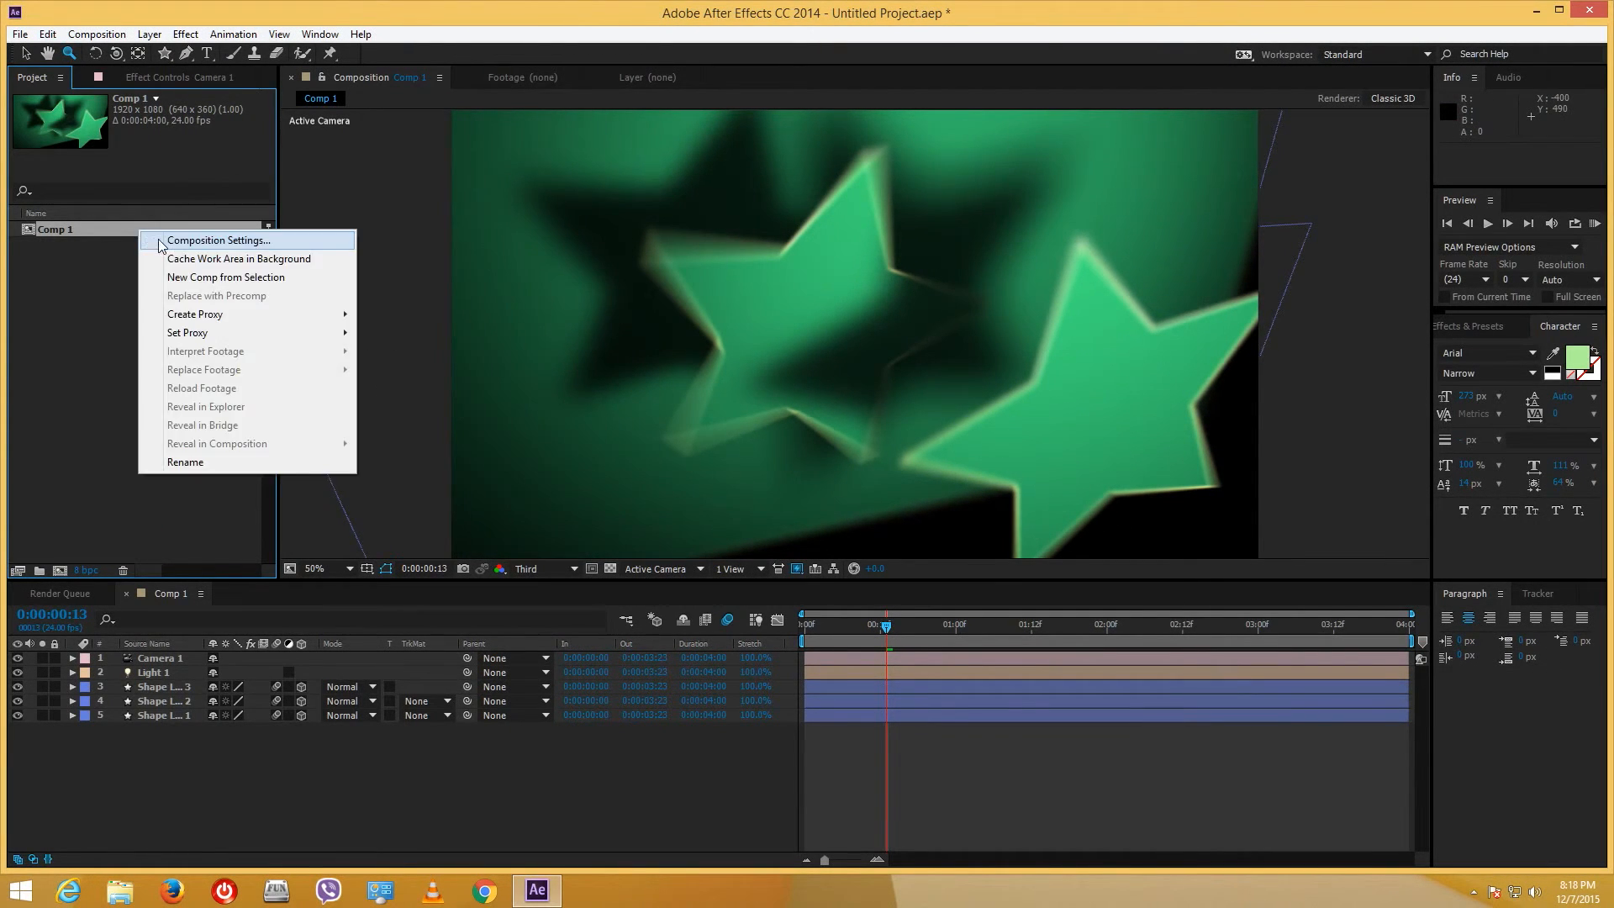
left_click(160, 243)
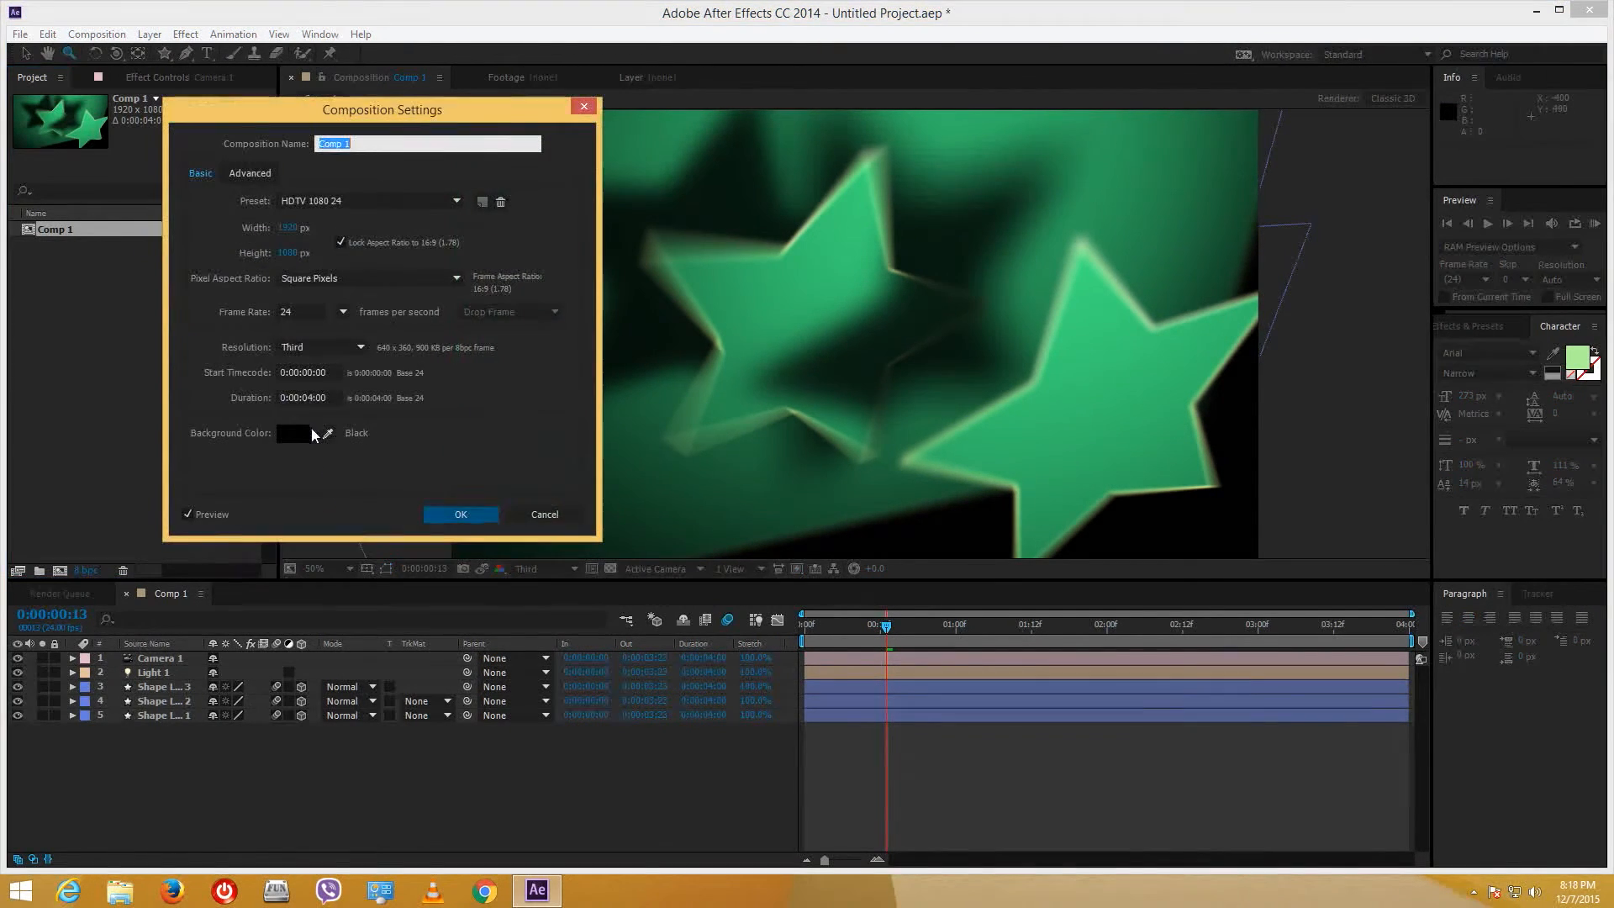
left_click(249, 173)
left_click(300, 426)
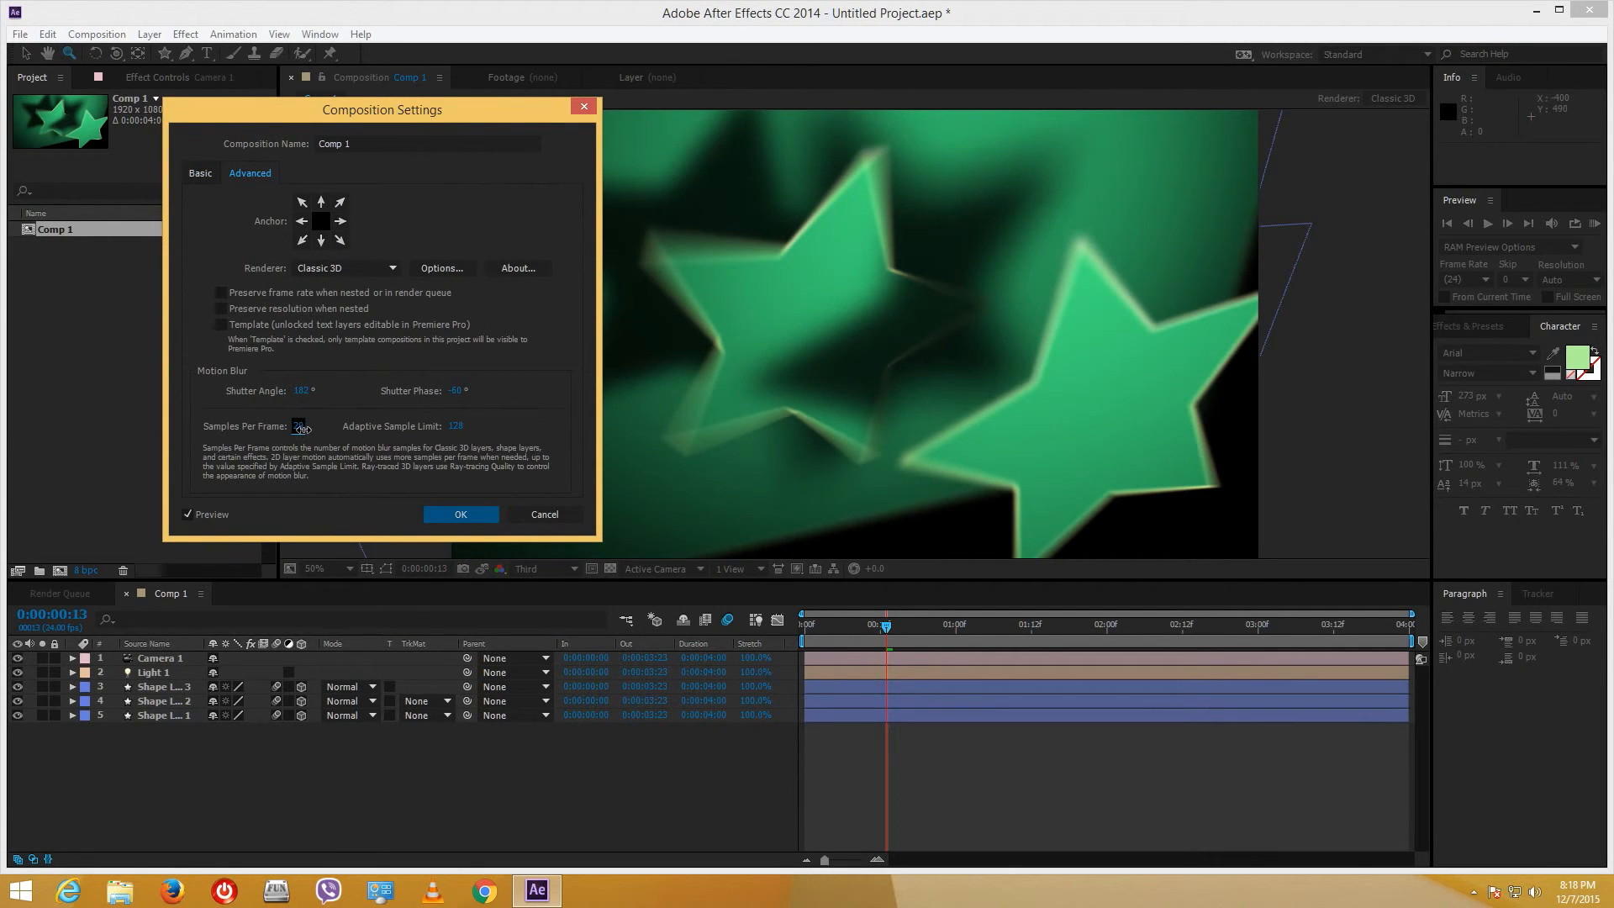
left_click(498, 520)
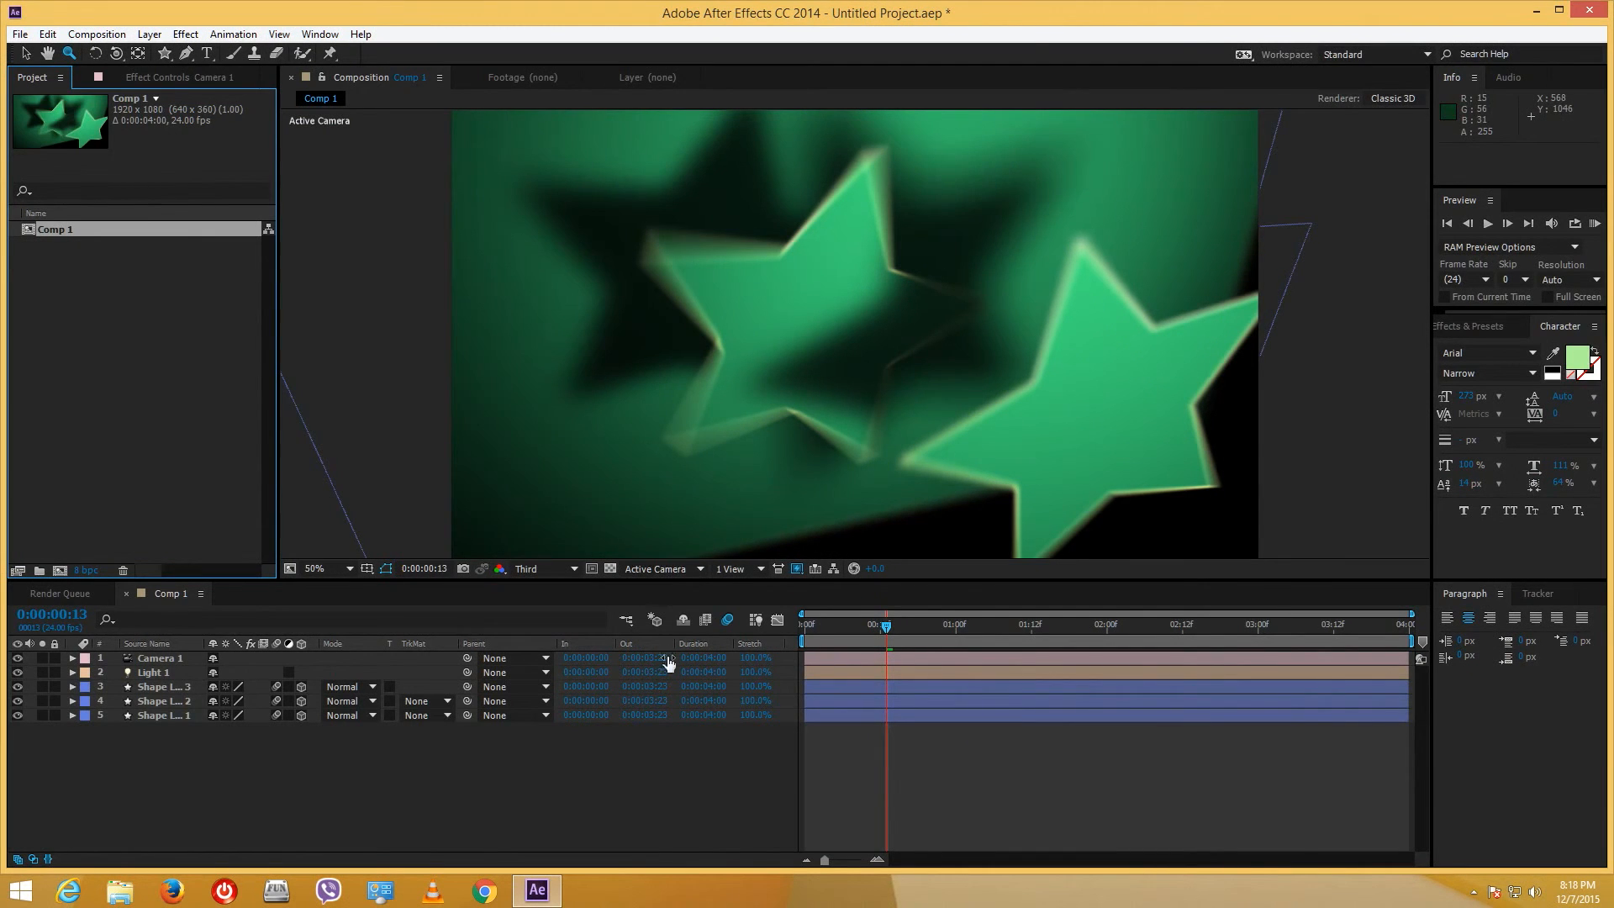
- Return the playhead to 0:00:00:00 and run a RAM preview of the blurred, rack-focused stars
left_click_drag(862, 625, 658, 627)
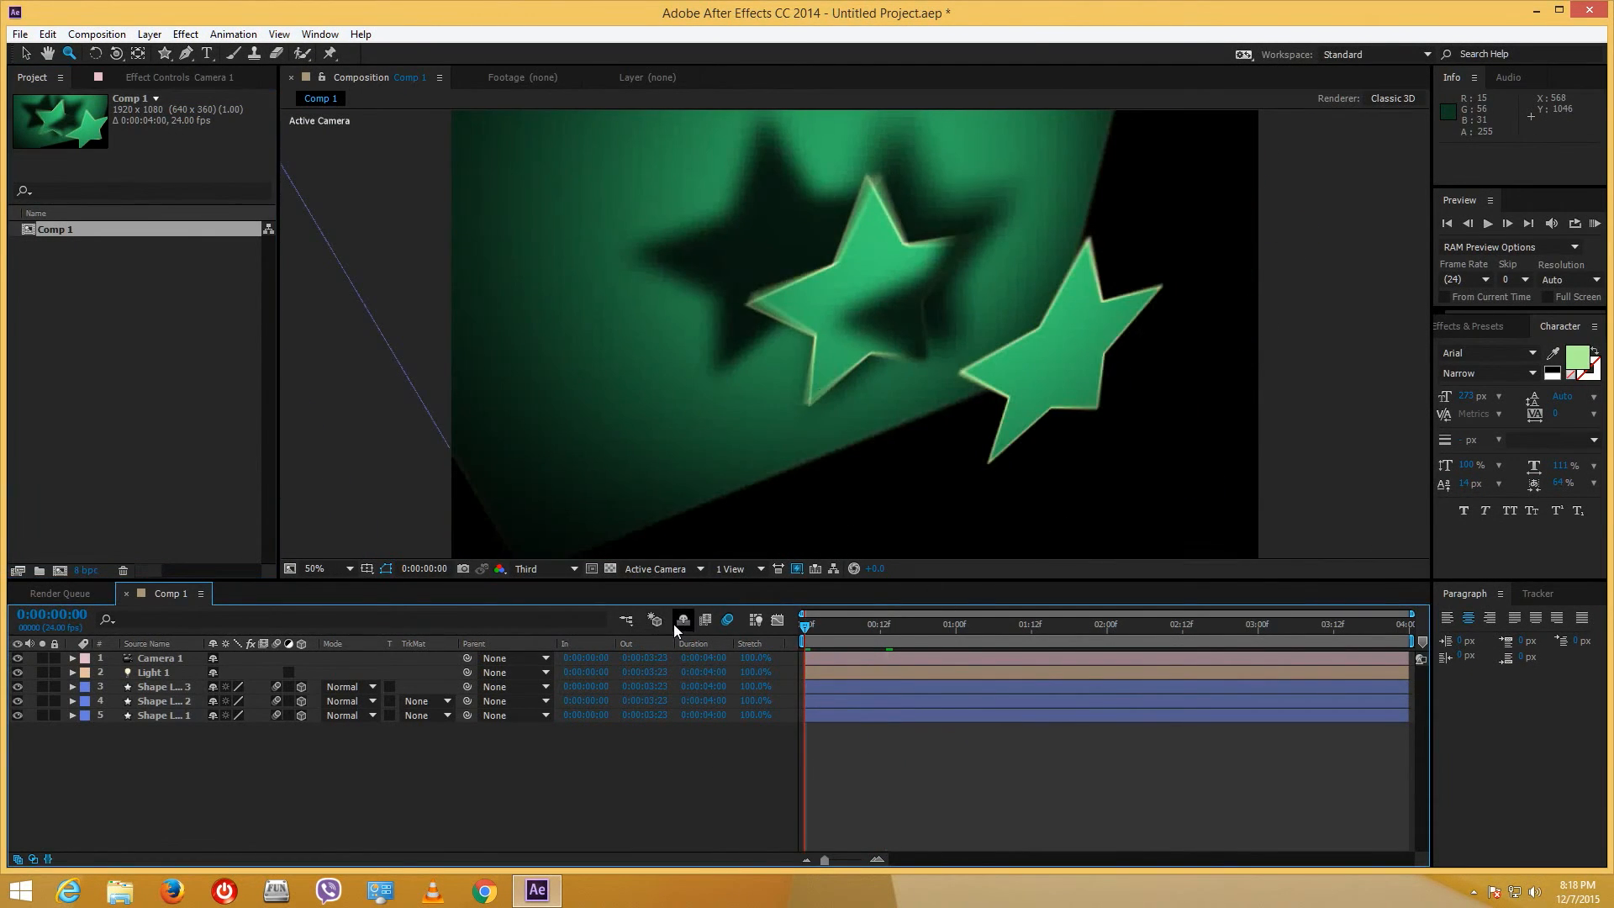
key("space")
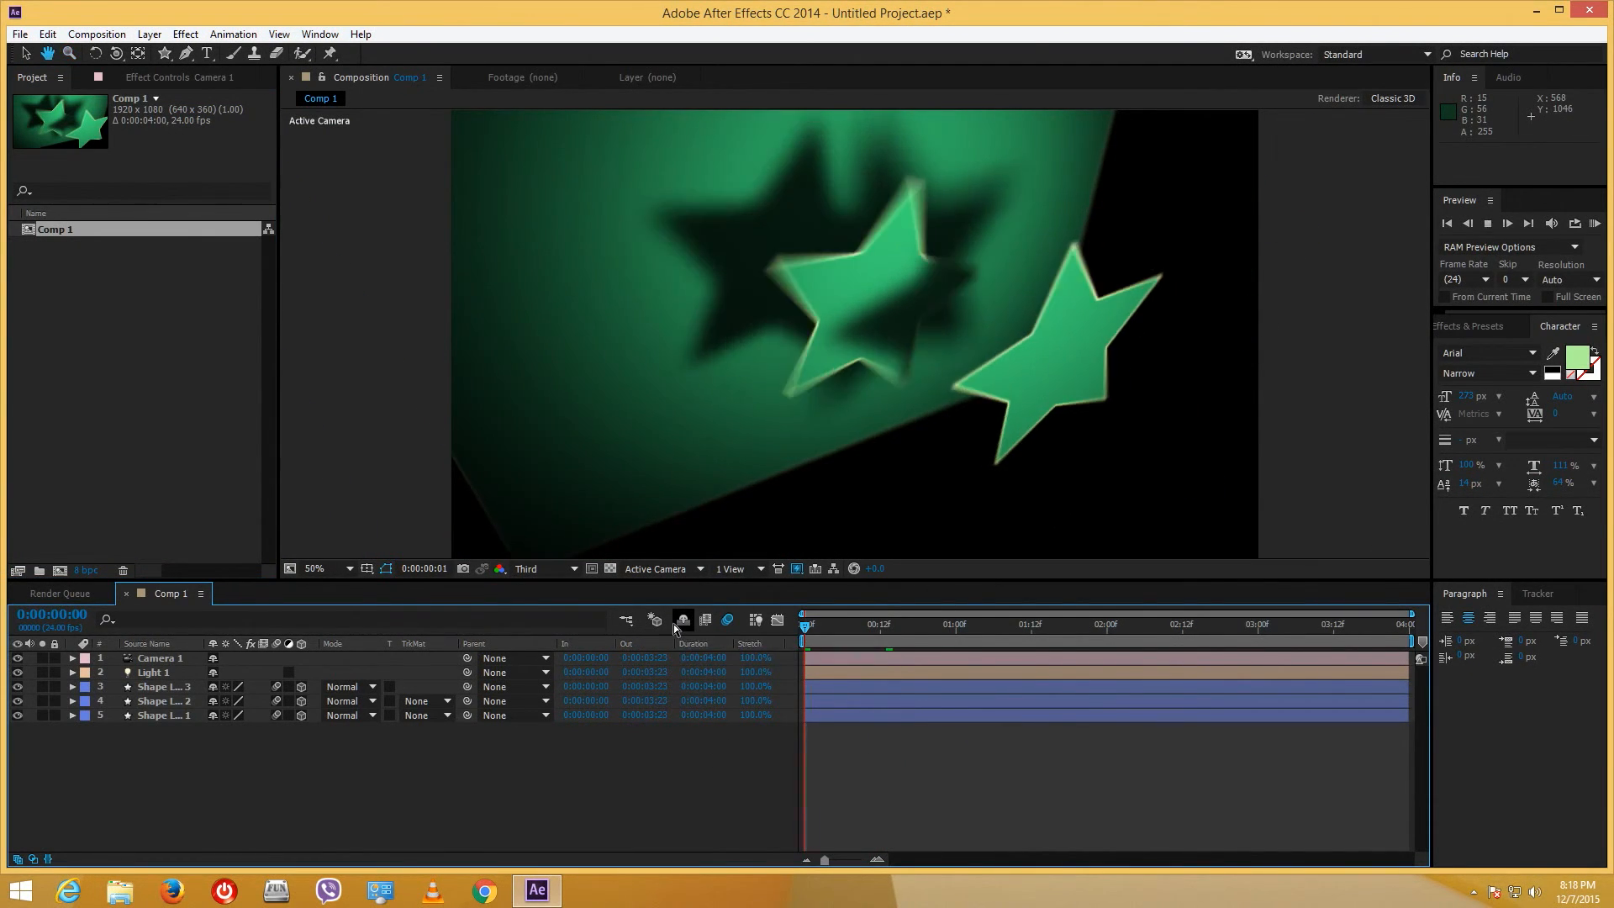